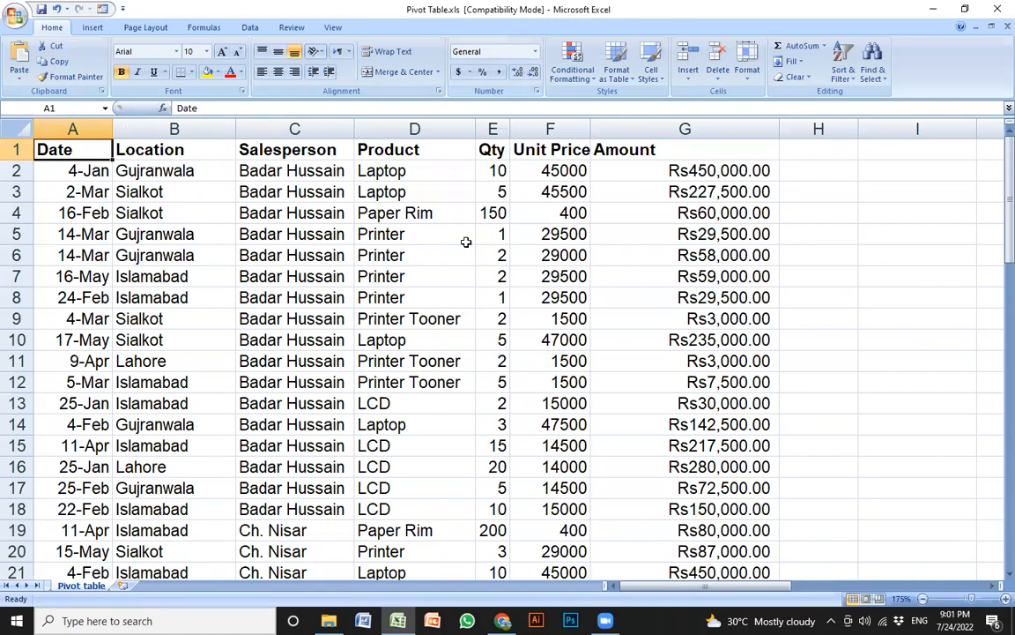
Browse the sales records, then move back up toward the column headings
click(201, 212)
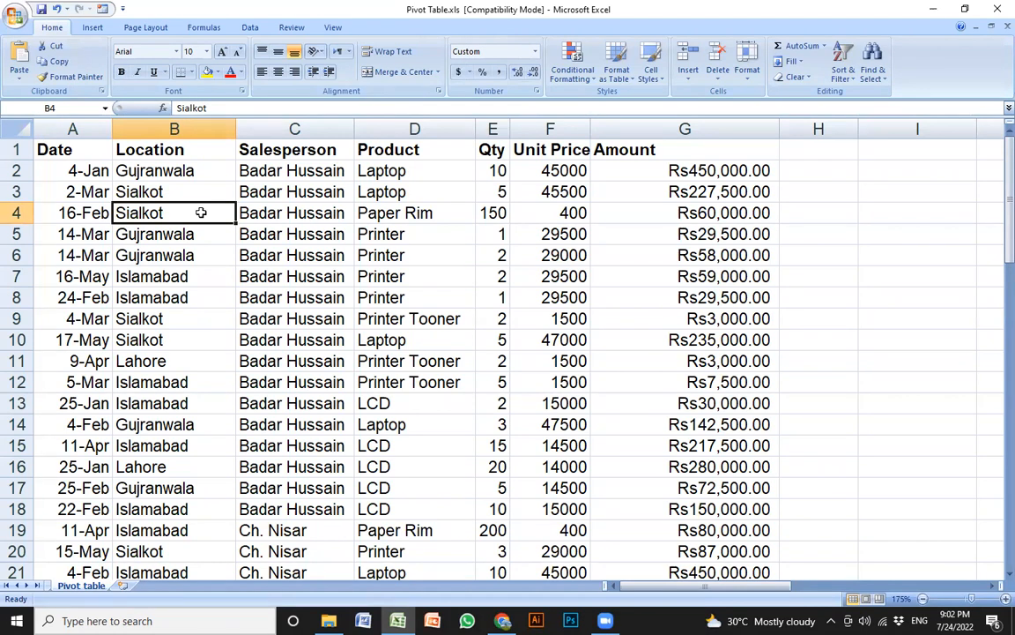
click(57, 165)
click(59, 143)
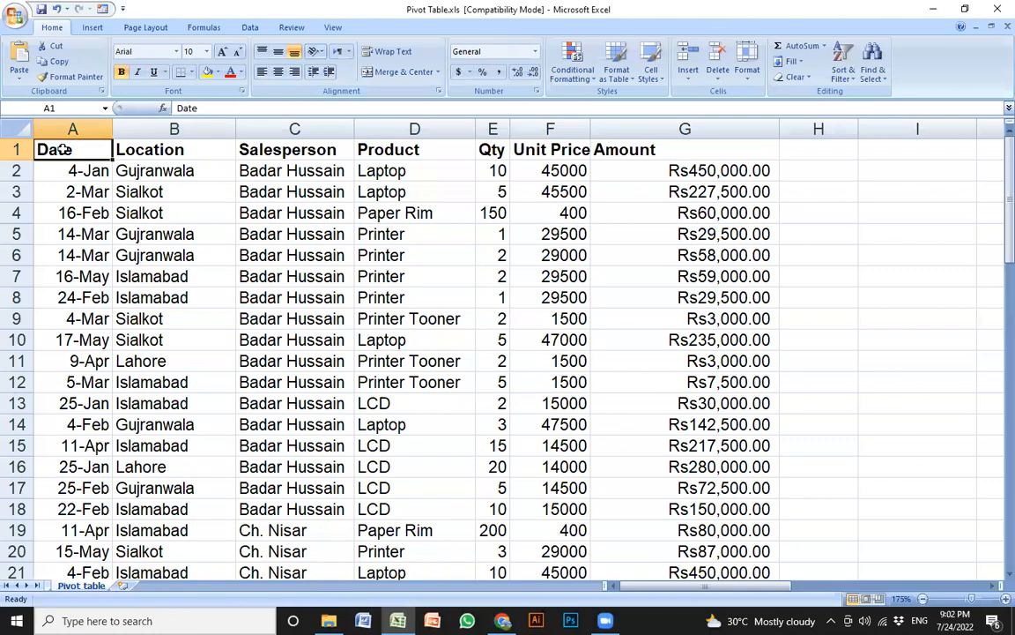
click(269, 256)
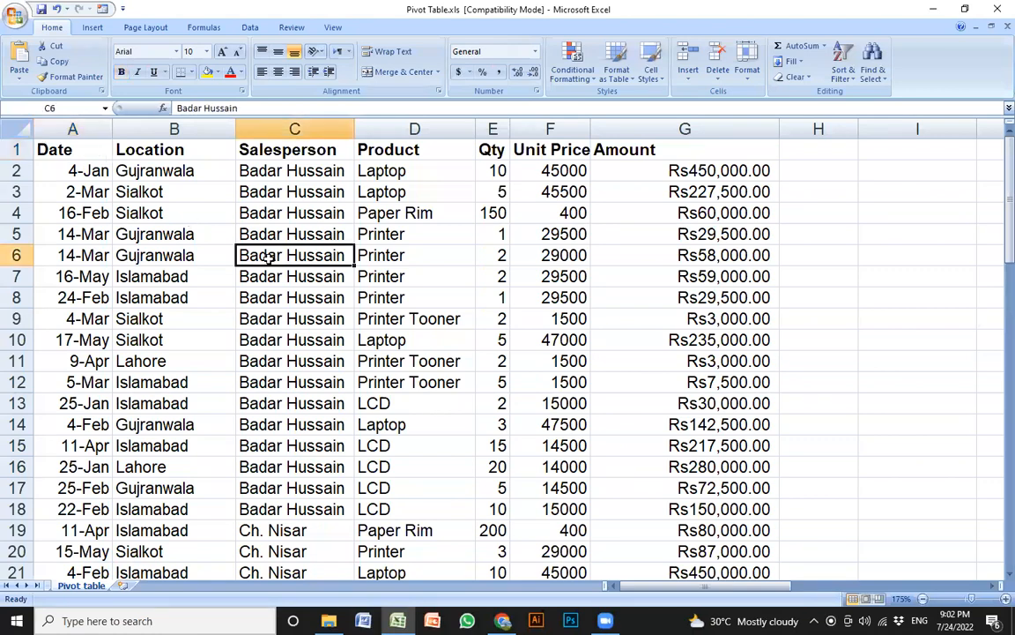
ctrl+scroll(269, 256, up, 2)
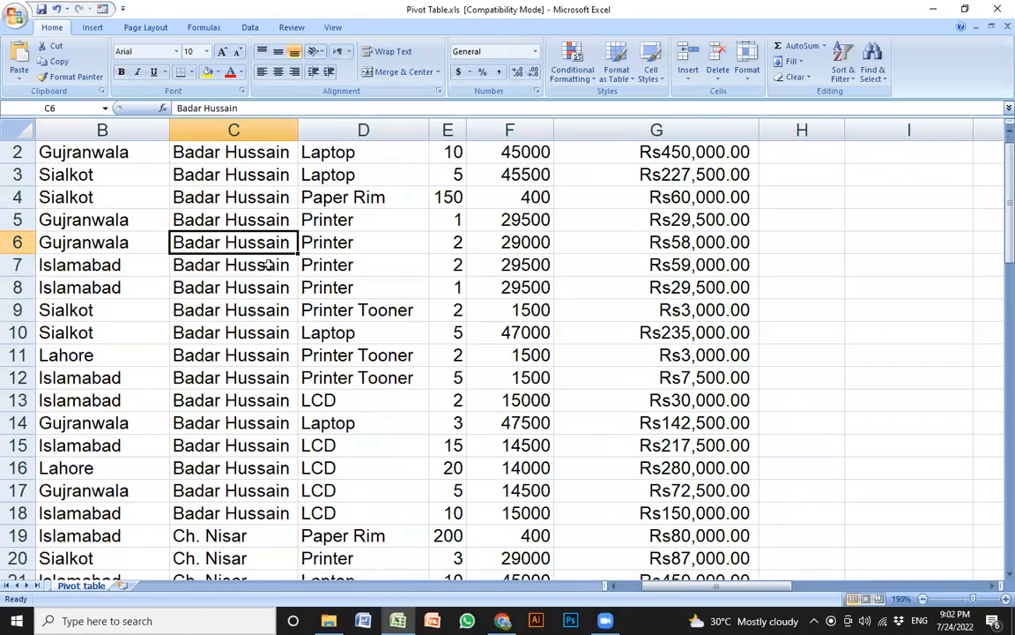
key(Up)
key(Up)
key(Up)
key(Up)
key(Up)
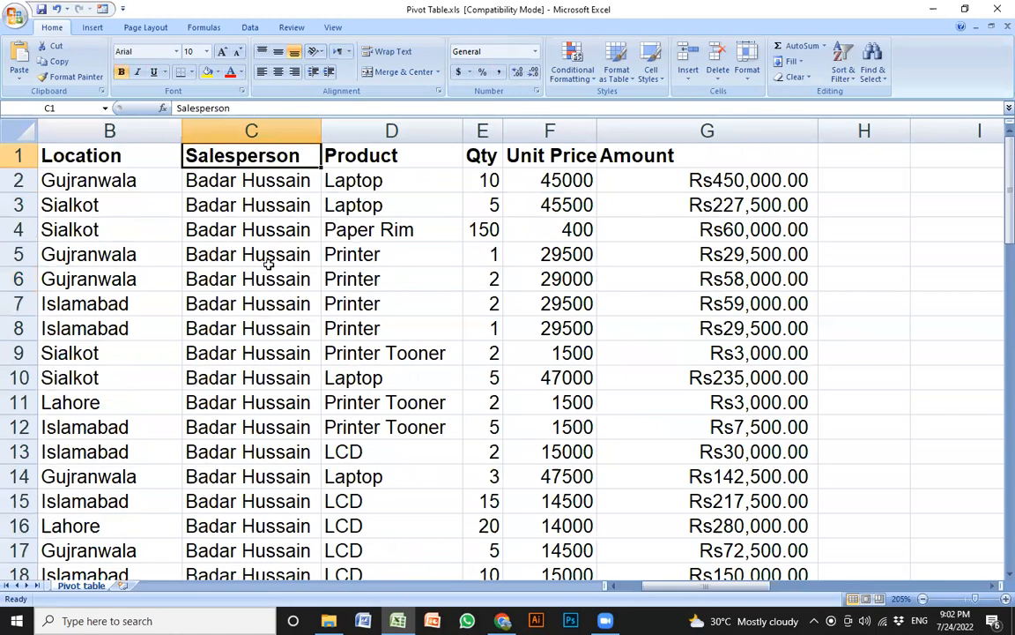
key(Left)
key(Left)
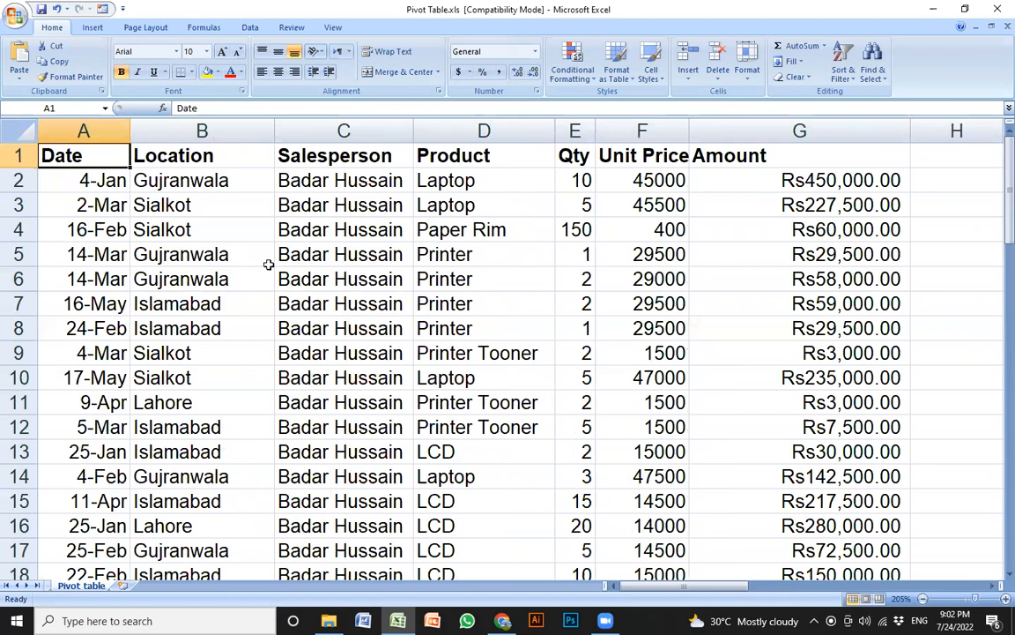
ctrl+scroll(269, 265, up, 1)
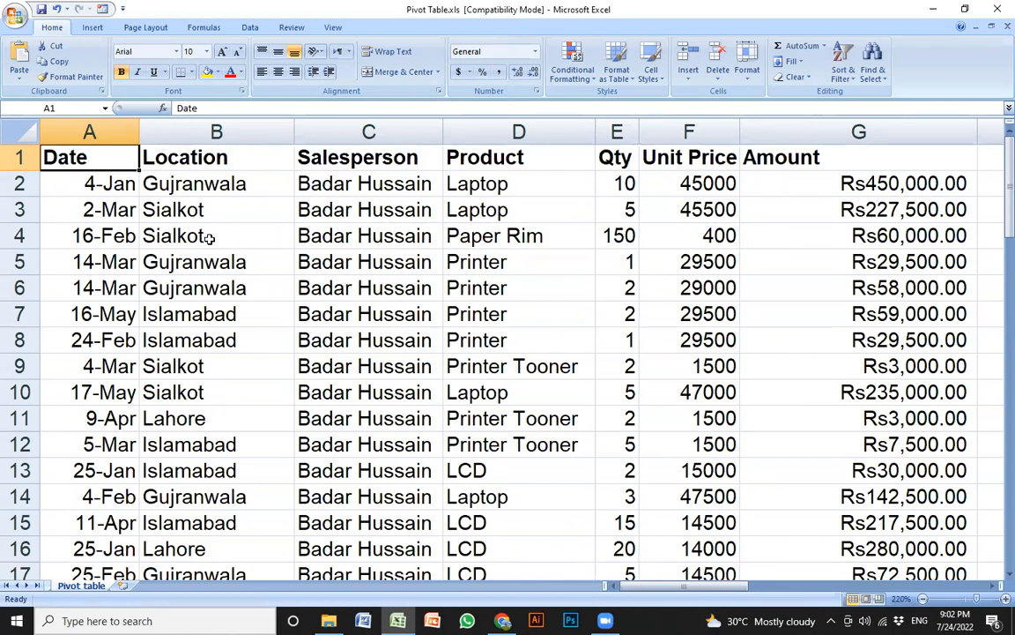
Select the header row A1:G1, from Date through Amount
key(Down)
key(Down)
key(Down)
key(Down)
key(Down)
key(Down)
key(Down)
key(Down)
key(Down)
key(Down)
key(Down)
key(Down)
key(Down)
key(Down)
key(Down)
key(Down)
key(Down)
key(Down)
key(Down)
key(Down)
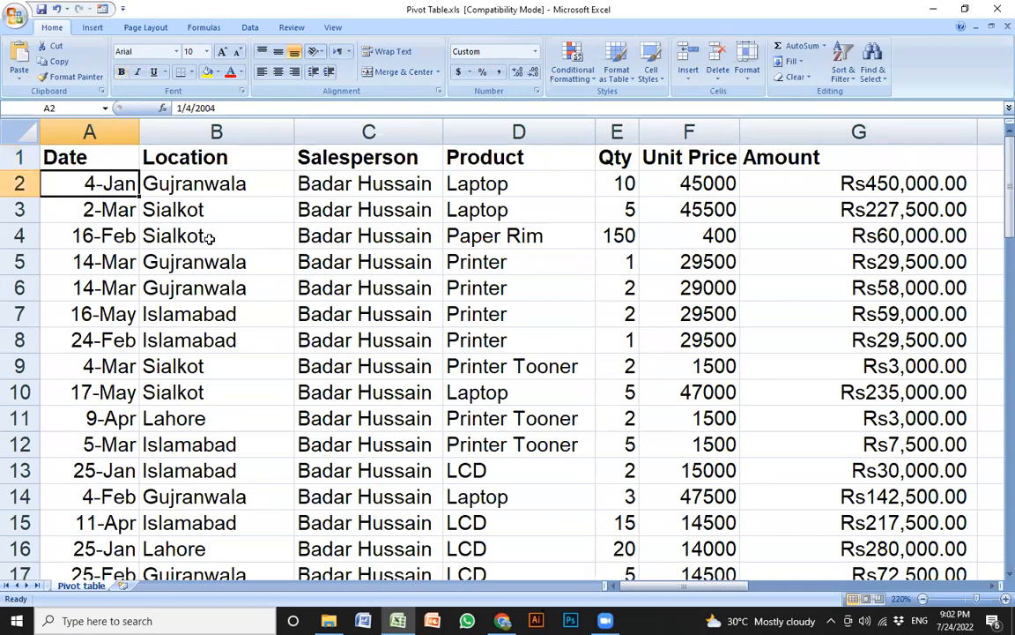
key(Up)
key(Up)
key(Up)
key(Up)
key(Up)
key(Up)
key(Up)
key(Up)
key(Up)
key(Up)
key(Up)
key(Up)
key(Up)
key(Up)
key(Up)
key(Up)
key(Up)
key(Up)
key(Up)
key(Up)
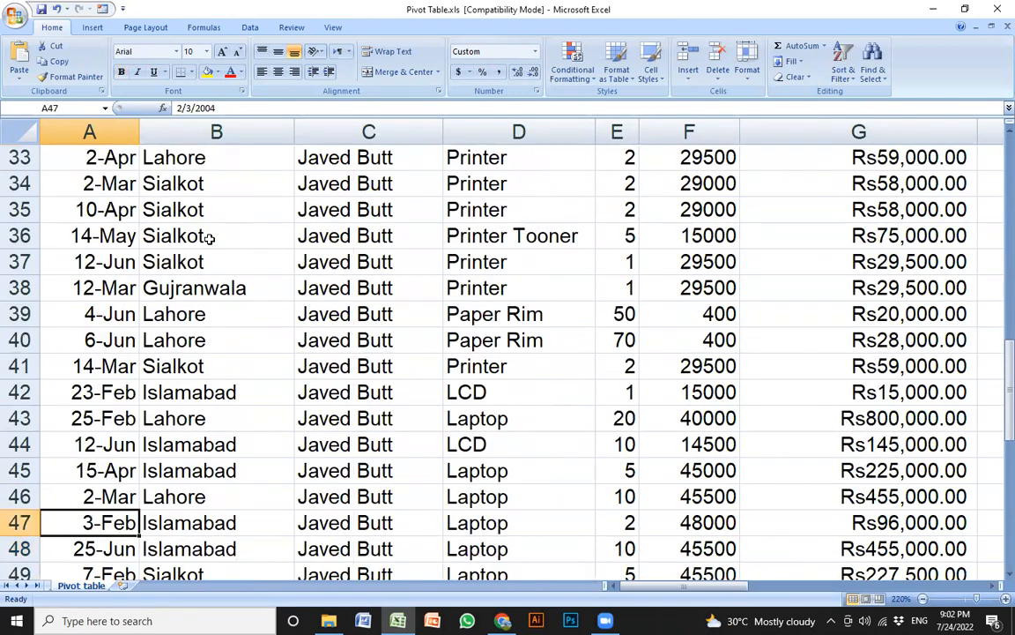
key(Up)
key(Up)
key(Up)
key(Up)
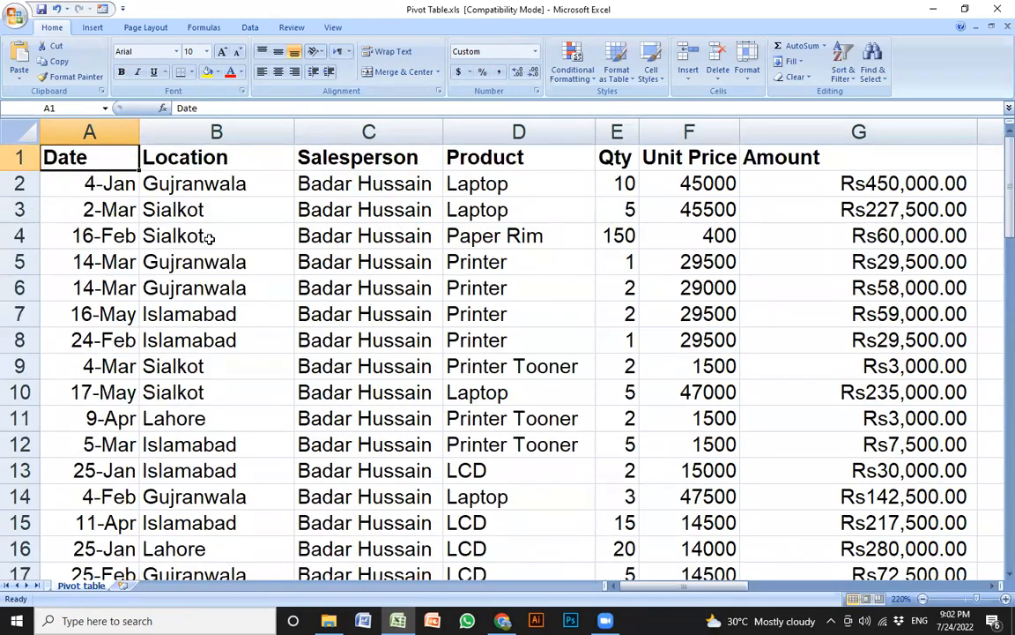
key(Right)
key(Left)
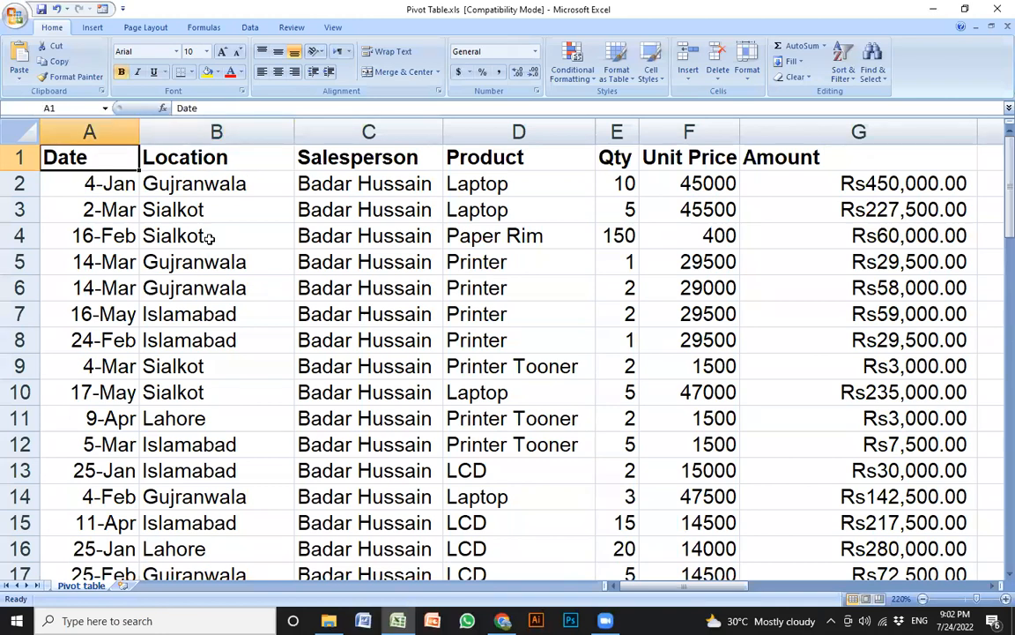
key(shift+Right)
key(shift+Right)
key(shift+Right)
key(shift+Right)
key(shift+Right)
key(shift+Right)
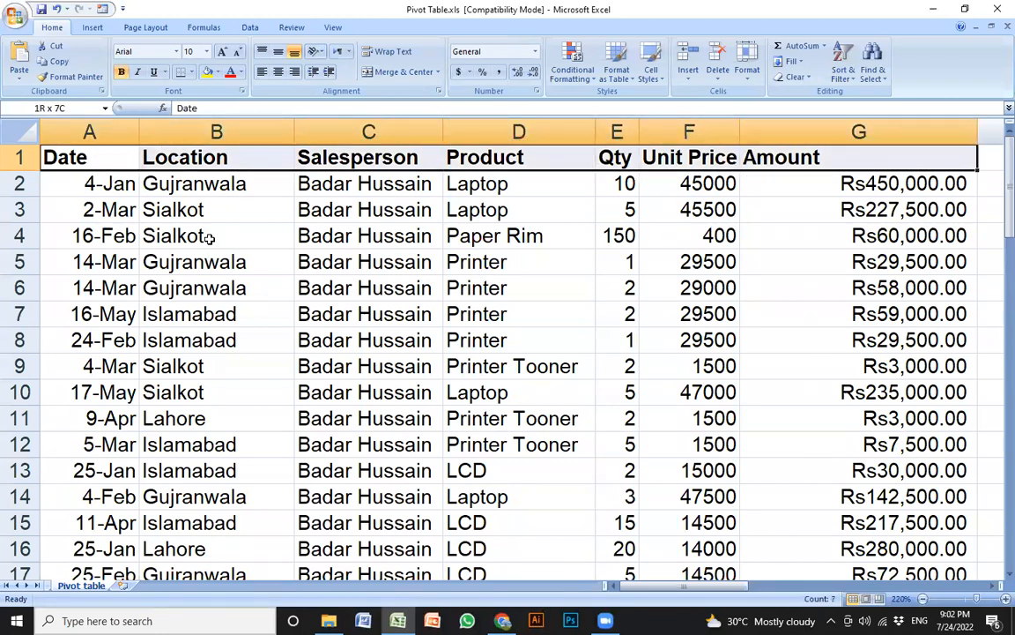
Fill the selected header cells A1:G1 with yellow and deselect them
click(207, 73)
key(Left)
key(Right)
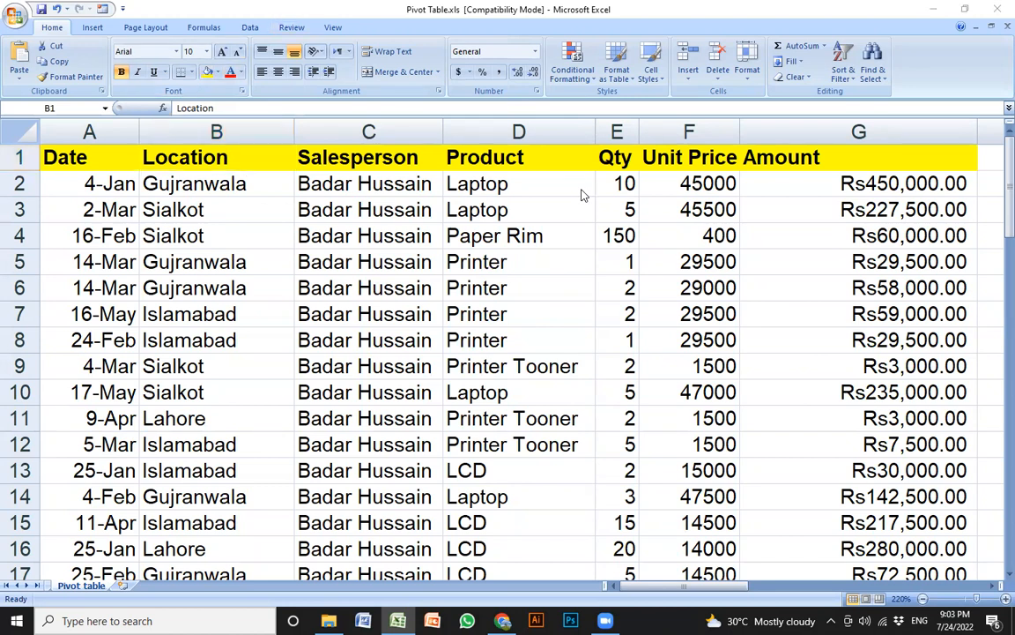
Browse the Location entries, such as Islamabad and Sialkot, ending in the Salesperson column
click(268, 308)
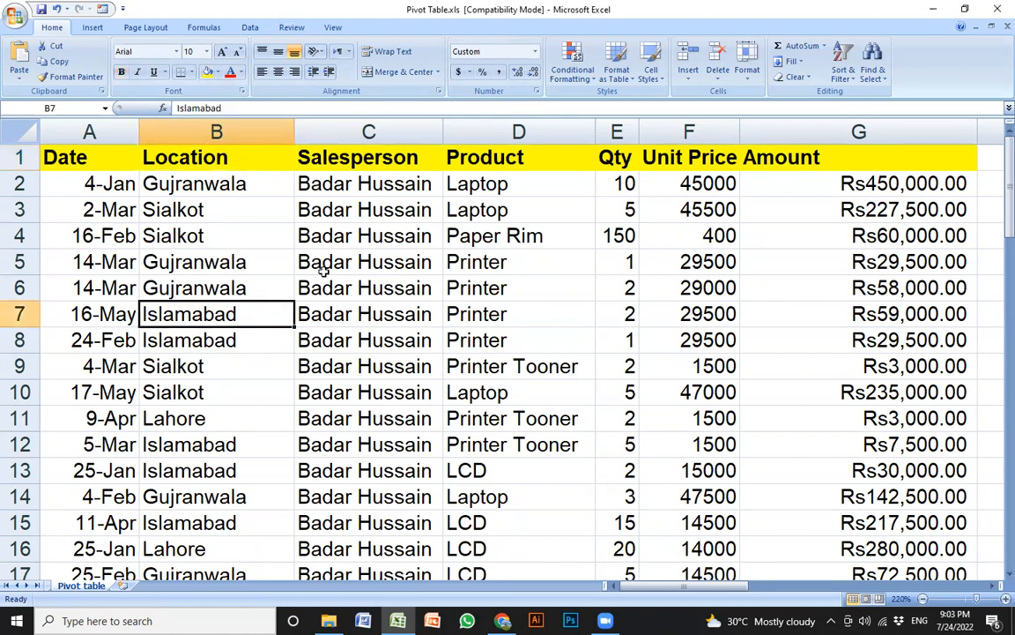
click(536, 158)
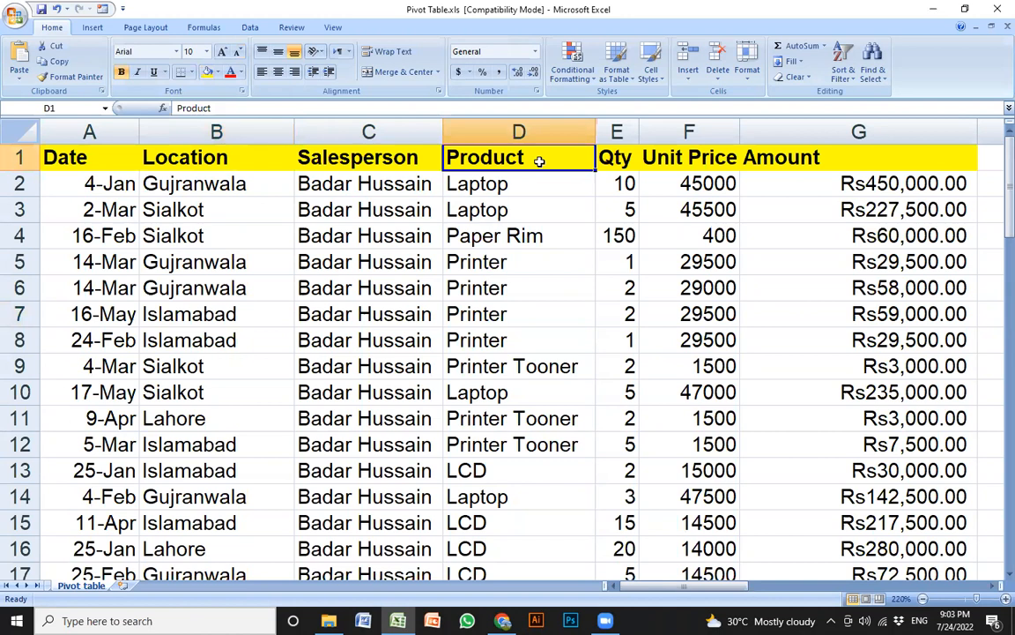
key(Left)
key(Left)
key(Left)
key(Right)
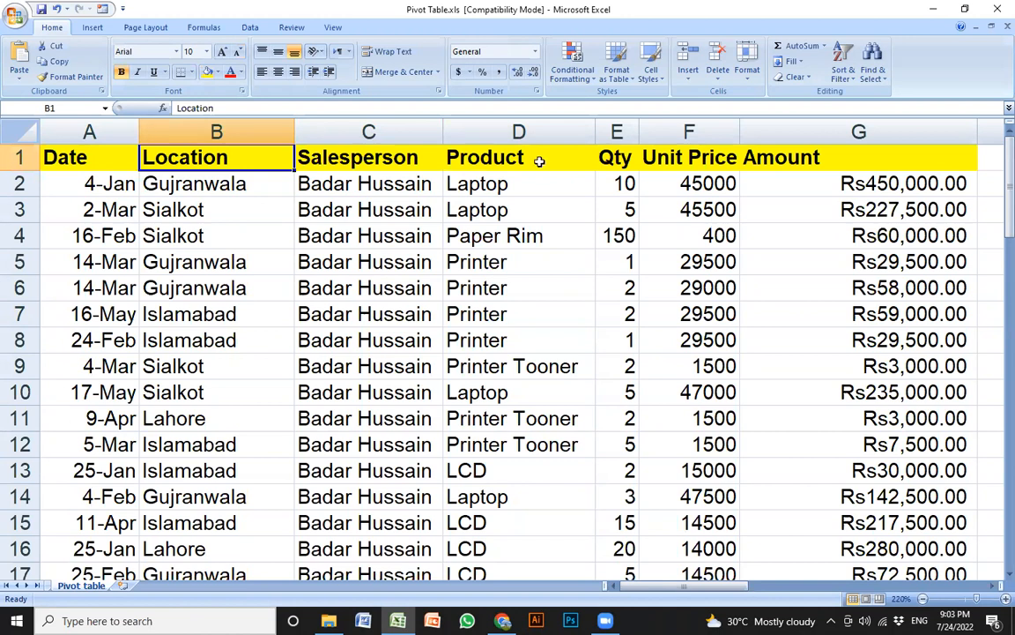
key(Down)
key(Down)
key(Down)
key(Down)
key(Down)
key(Down)
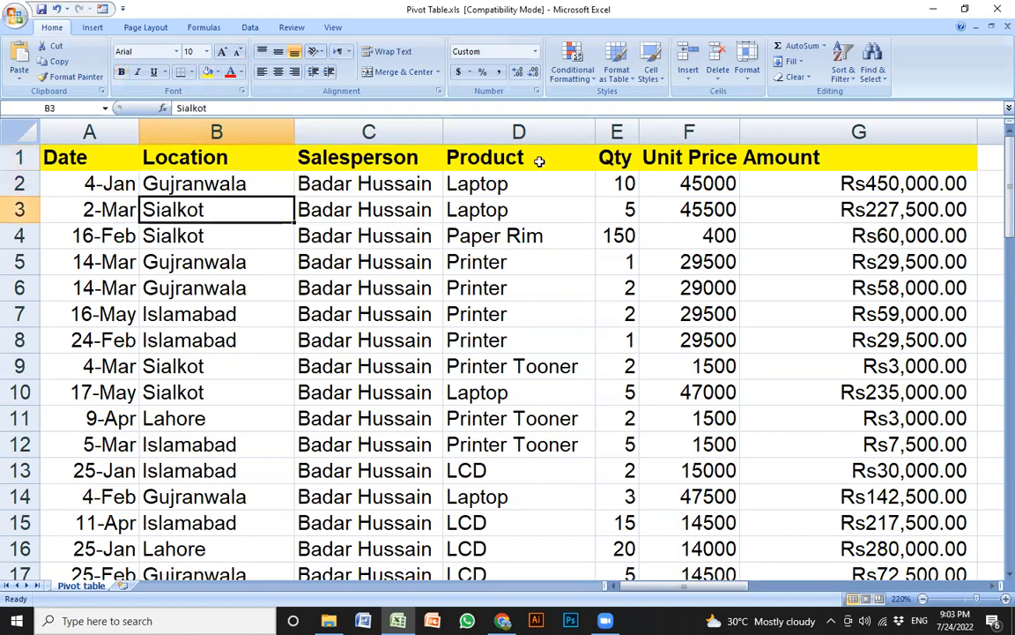
key(Down)
key(Down)
key(Down)
key(Down)
key(Down)
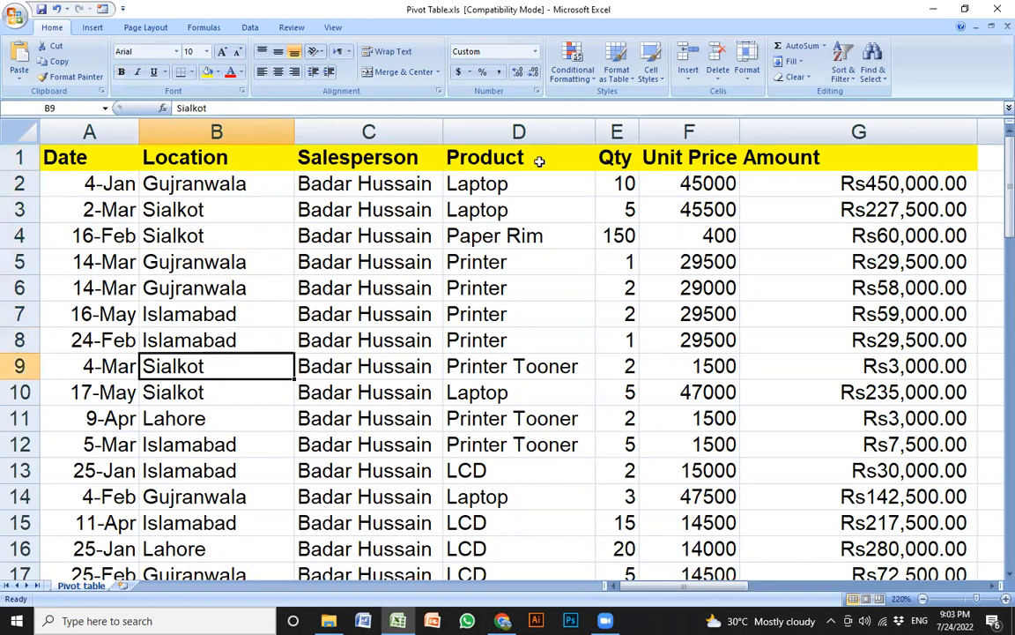
key(Up)
key(Up)
key(Up)
key(Up)
key(Up)
key(Up)
key(Up)
key(Up)
key(Up)
key(Up)
key(Up)
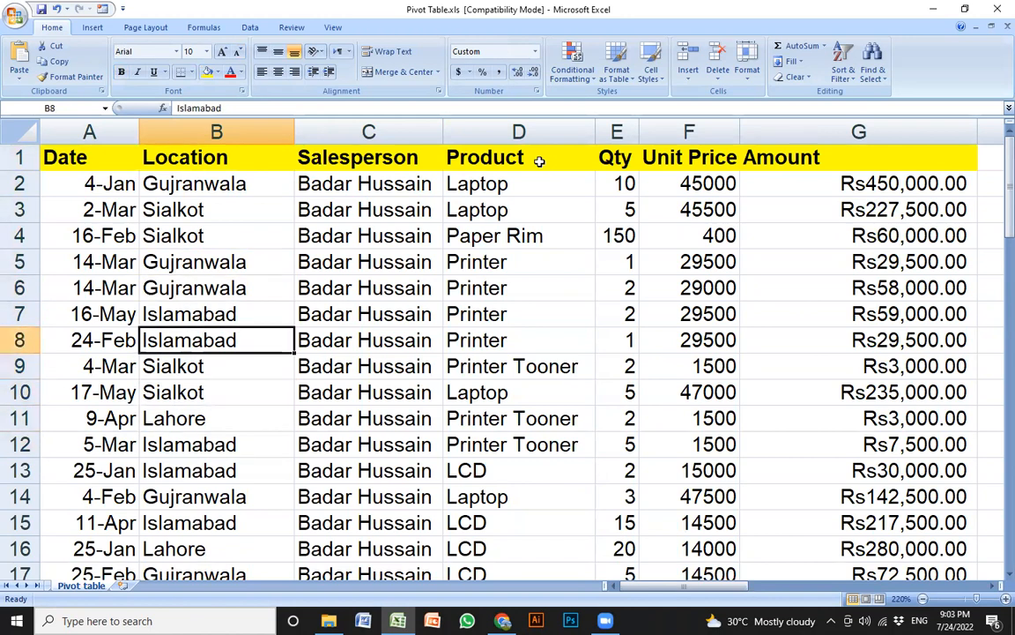
key(Down)
key(Down)
key(Up)
key(Down)
key(Right)
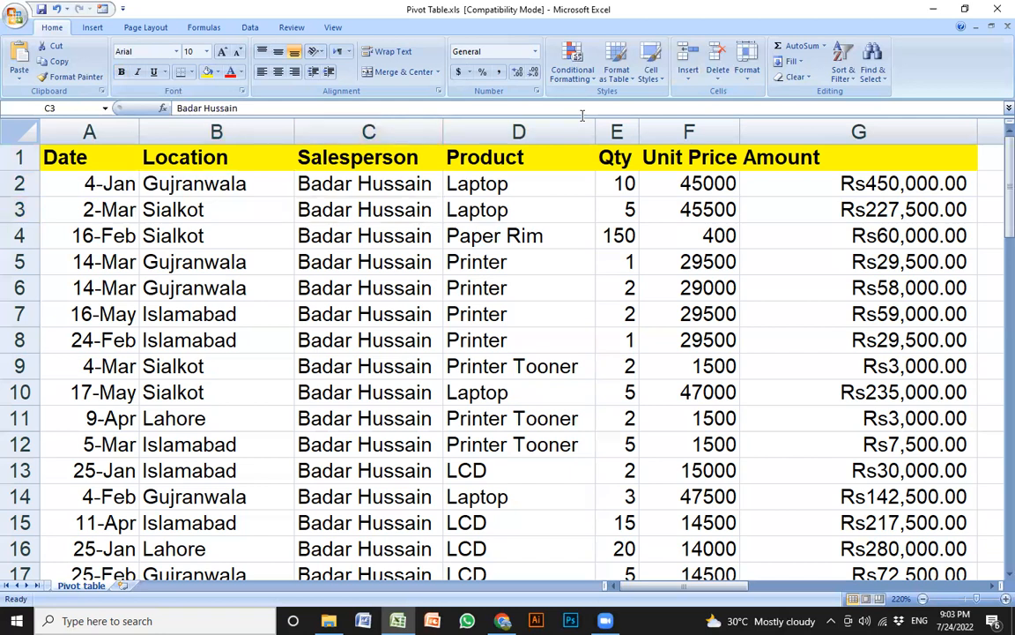
click(275, 234)
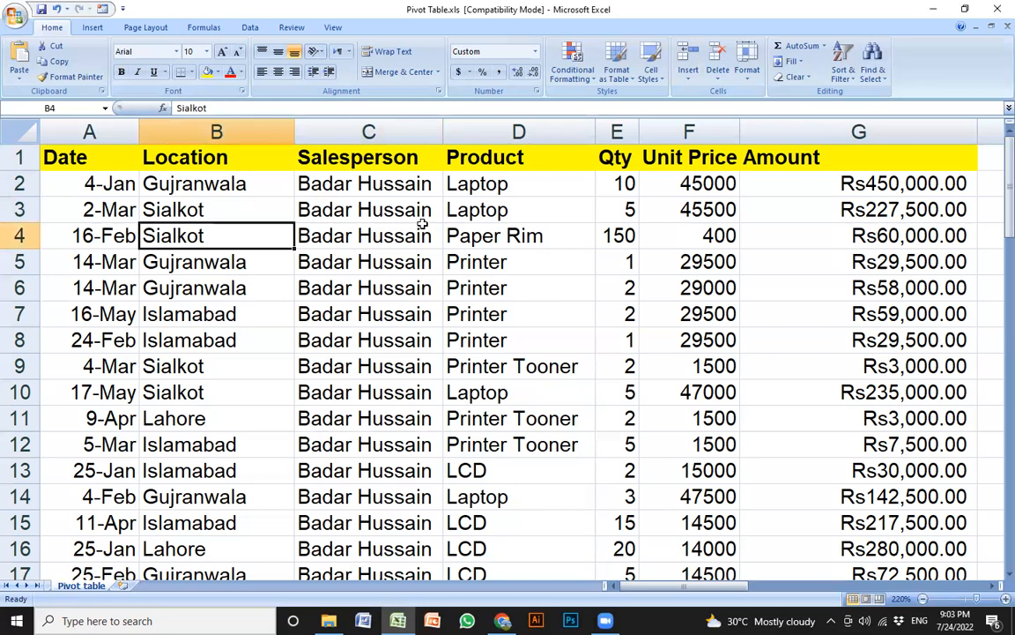
key(Right)
key(Down)
key(Down)
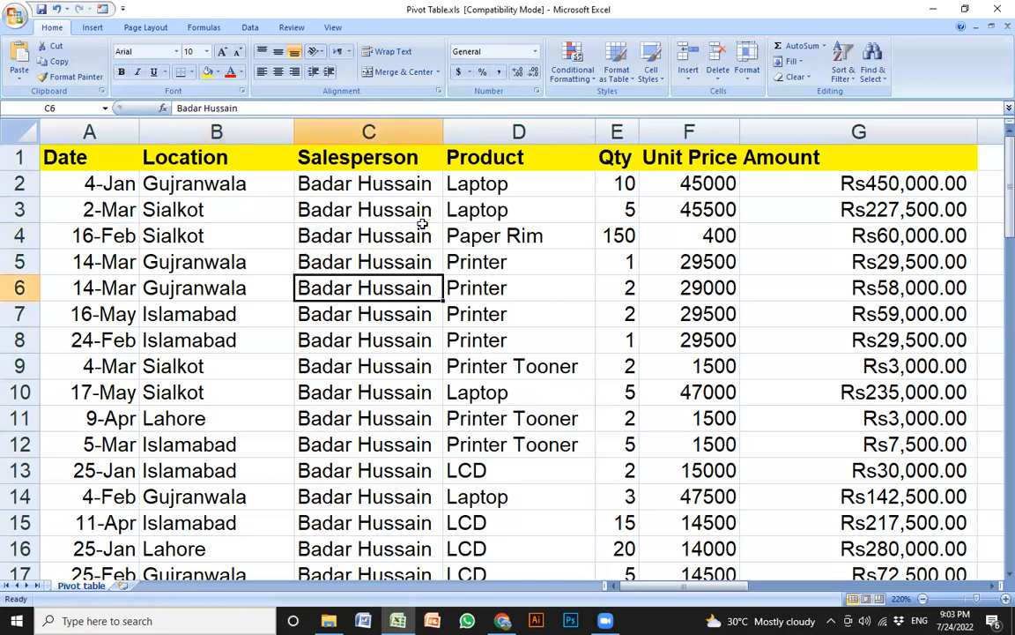
key(Down)
key(Down)
key(Down)
key(Down)
key(Down)
key(Down)
key(Down)
key(Down)
key(Down)
key(Down)
key(Down)
key(Down)
key(Down)
key(Down)
key(Down)
key(Down)
key(Down)
key(Down)
key(Down)
key(Down)
key(Down)
key(Down)
key(Down)
key(Down)
key(Down)
key(Down)
key(Down)
key(Down)
key(Down)
key(Down)
key(Down)
key(Down)
key(Down)
key(Down)
key(Down)
key(Down)
key(Up)
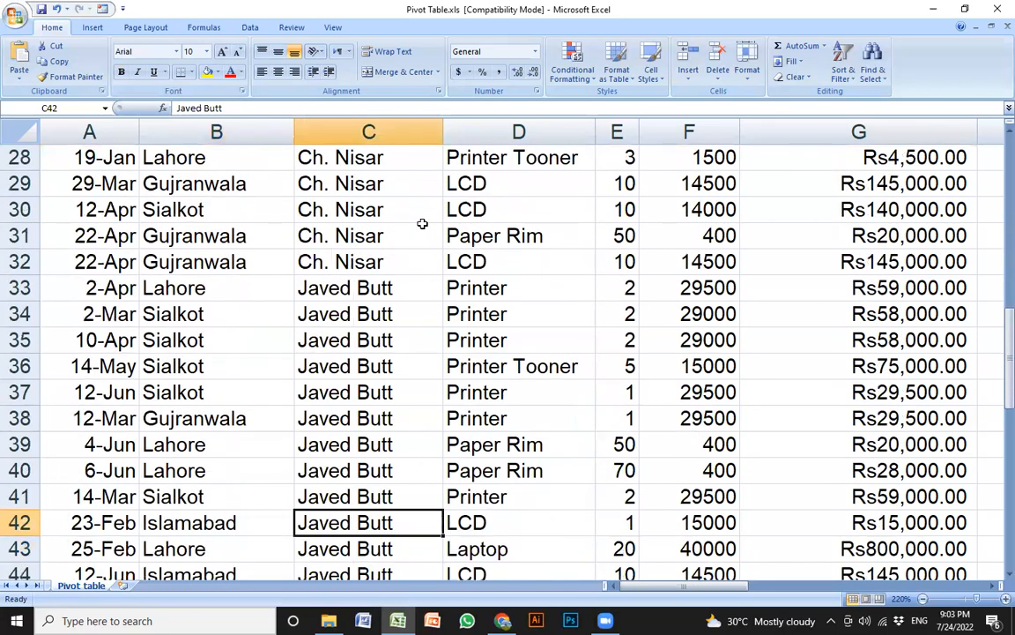
key(Up)
key(Up)
key(Down)
key(Down)
key(Down)
key(Down)
key(Down)
key(Down)
key(Down)
key(Down)
key(Down)
key(Down)
key(Down)
key(Down)
key(Down)
key(Down)
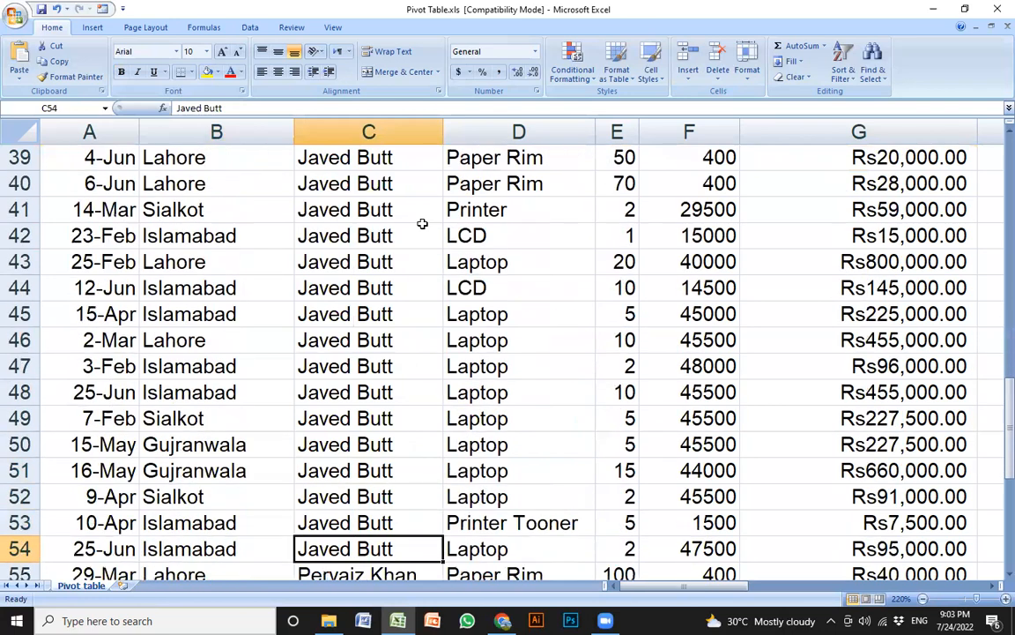
key(Down)
key(Down)
key(Down)
key(Down)
key(Down)
key(Down)
key(Down)
key(Down)
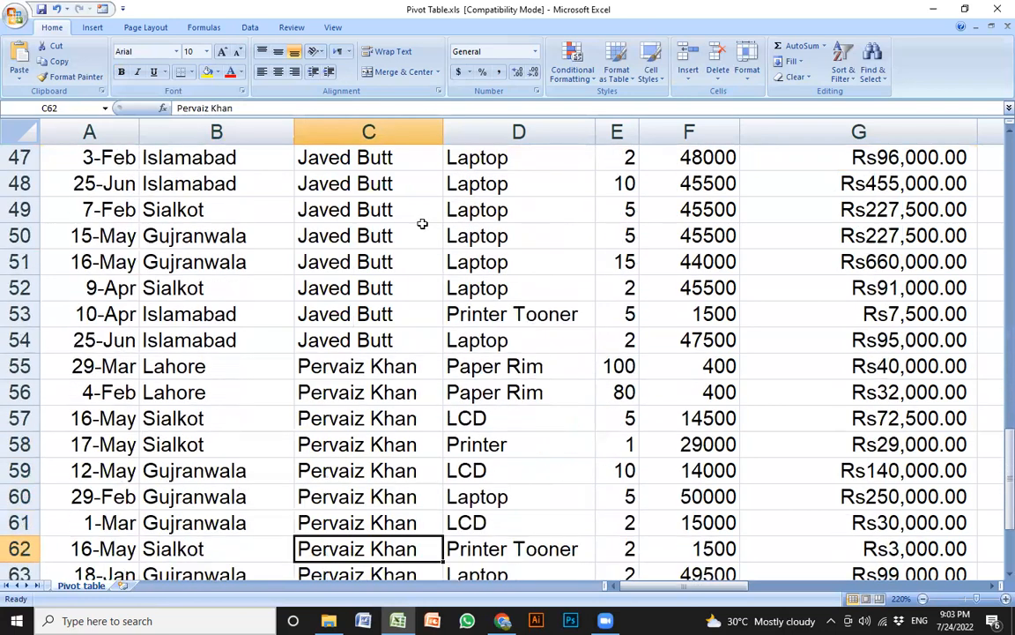
key(Up)
key(Up)
key(Up)
key(Up)
key(Up)
key(Up)
key(Up)
key(Up)
key(Up)
key(Up)
key(Up)
key(Up)
key(Up)
key(Up)
key(Up)
key(Up)
key(Up)
key(Up)
key(Up)
key(Up)
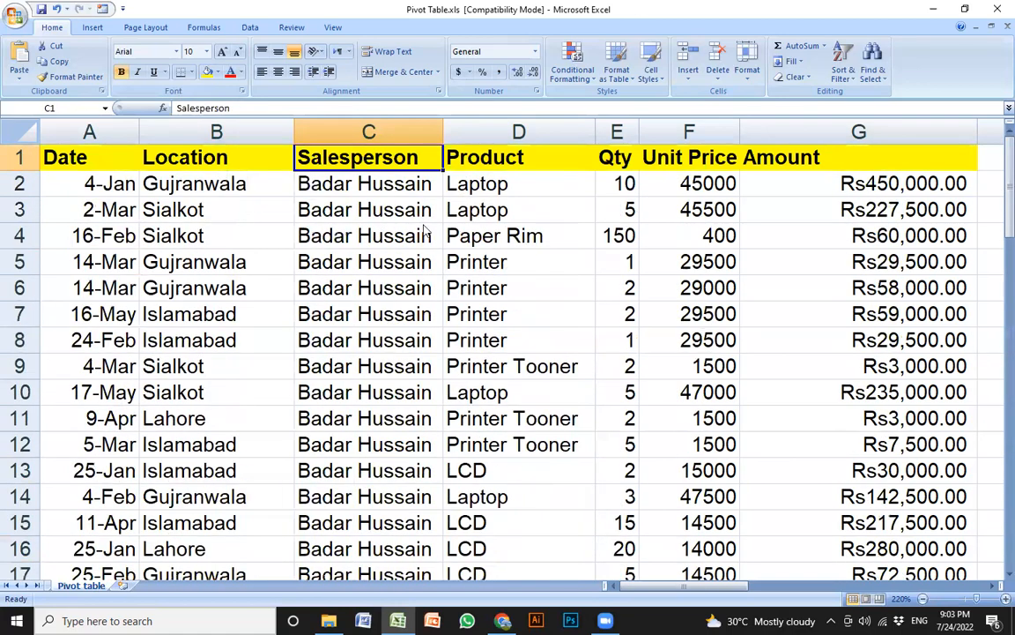
key(Right)
key(Right)
key(Left)
key(Left)
key(Right)
key(Right)
key(Left)
key(Down)
key(Down)
key(Down)
key(Up)
key(Up)
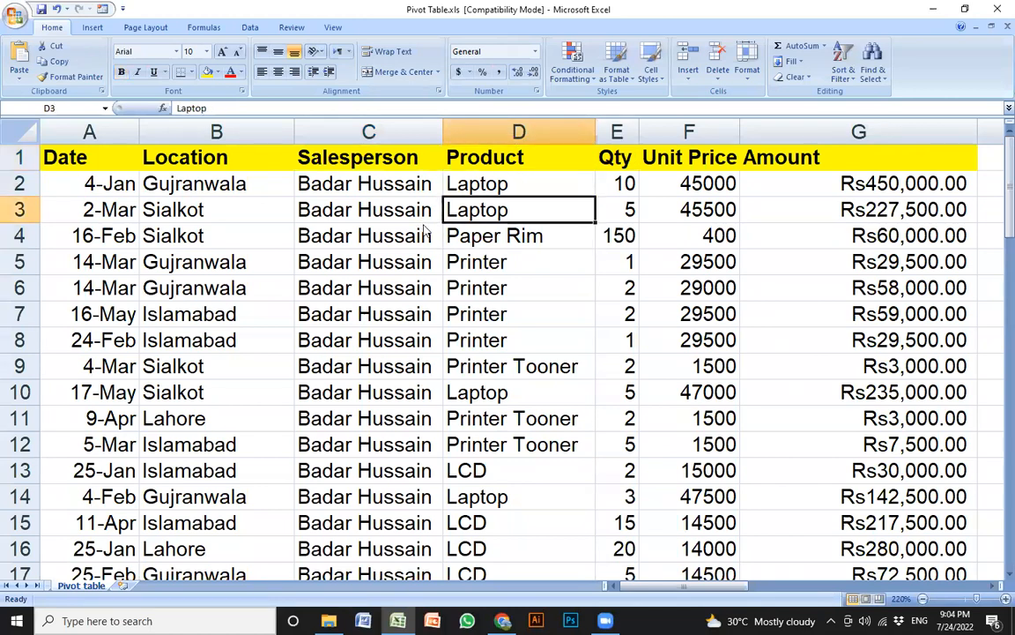
key(Down)
key(Down)
key(Down)
key(Down)
key(Down)
key(Down)
key(Down)
key(Down)
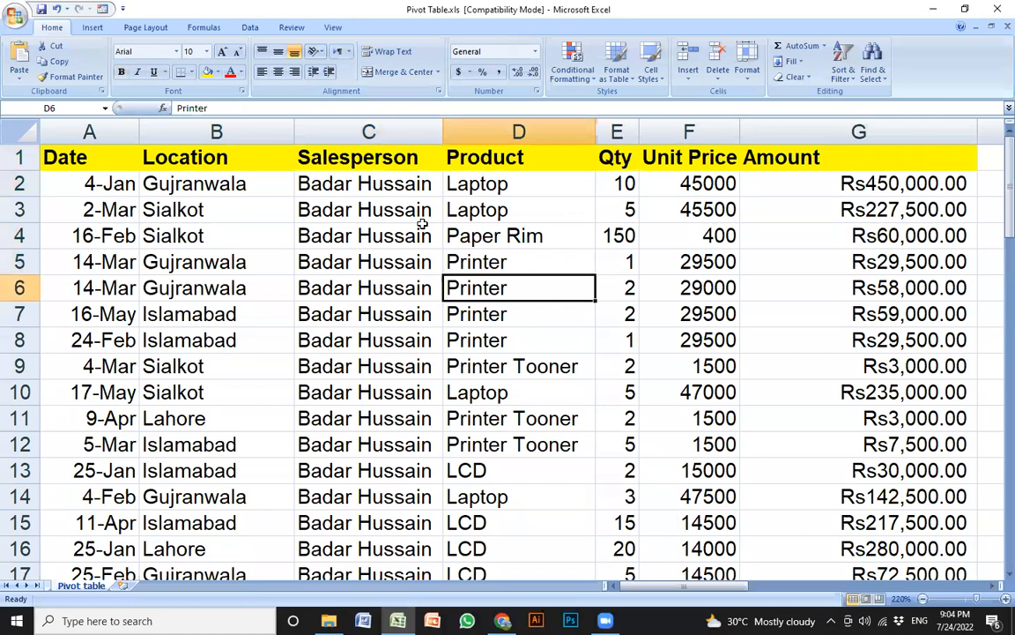
key(Up)
key(Up)
key(Down)
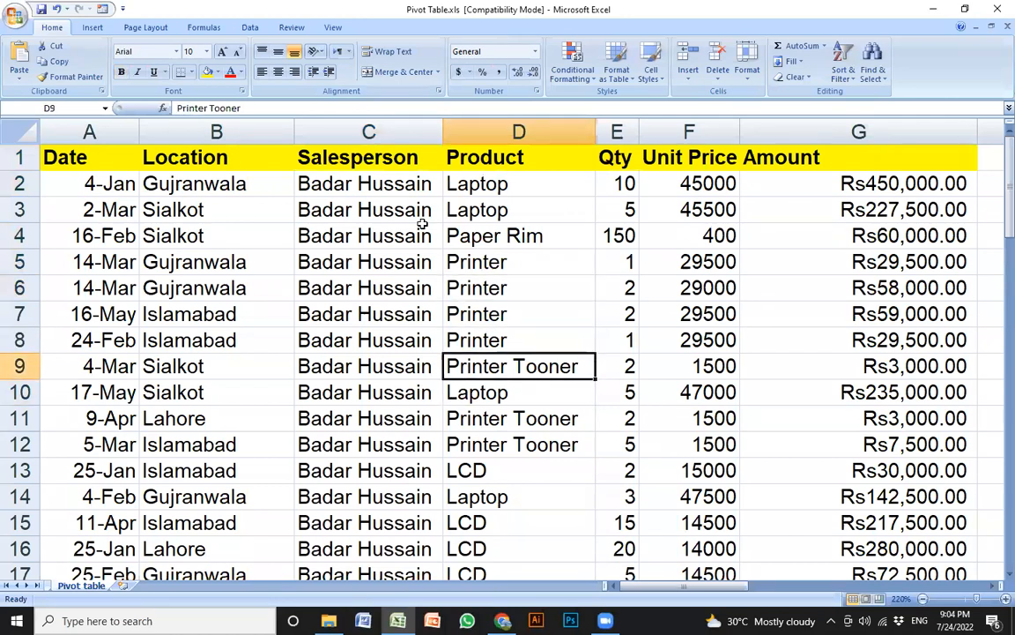
key(Down)
key(Down)
key(Down)
key(Down)
key(Down)
key(Up)
key(Up)
key(Up)
key(Up)
key(Up)
key(Up)
key(Up)
key(Up)
key(Up)
key(Up)
key(Up)
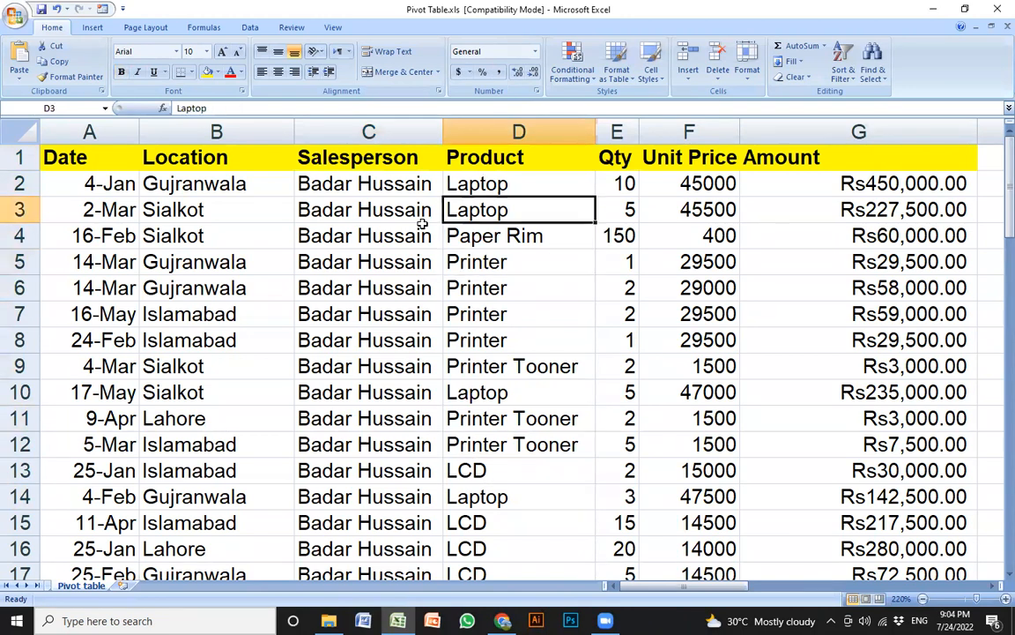
key(Right)
key(Up)
key(Down)
key(Down)
key(Down)
key(Down)
key(Down)
key(Down)
key(Down)
key(Down)
key(Down)
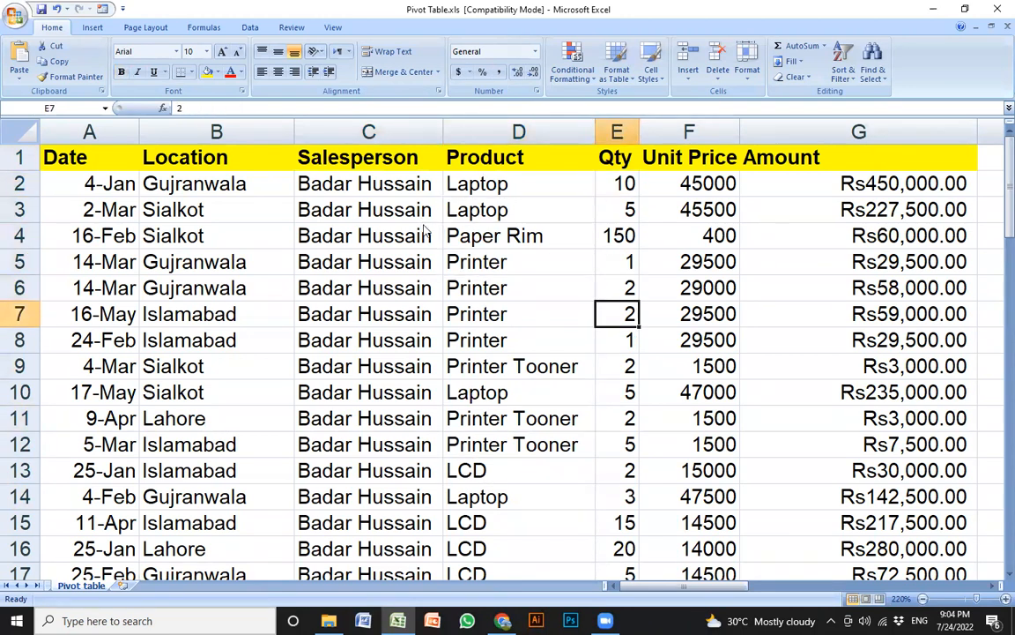
key(Up)
key(Up)
key(Up)
key(Up)
key(Up)
key(Up)
key(Up)
key(Up)
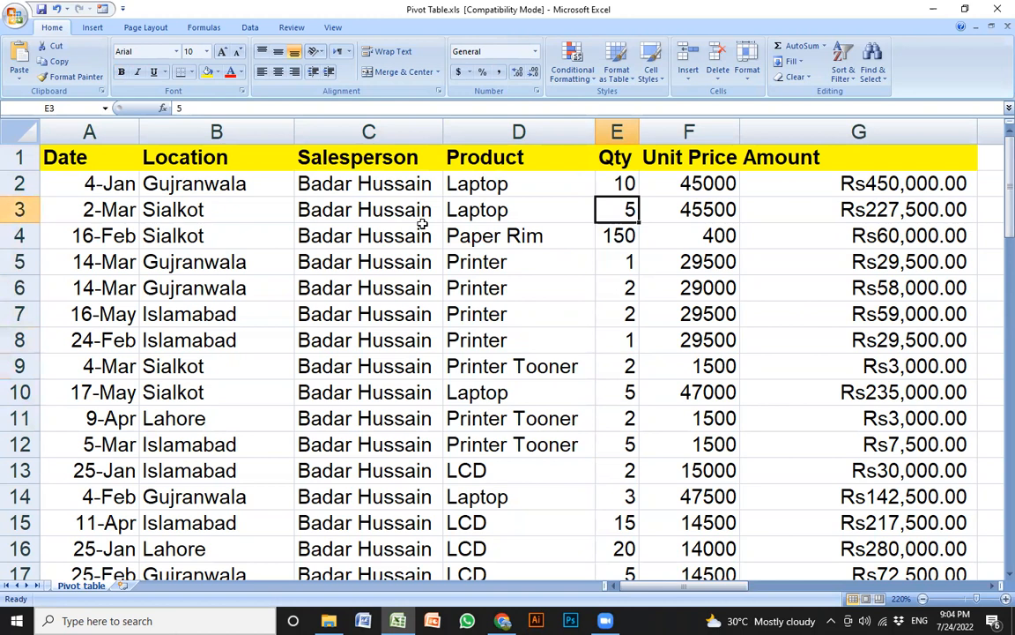
key(Right)
key(Up)
key(Up)
key(Right)
key(Down)
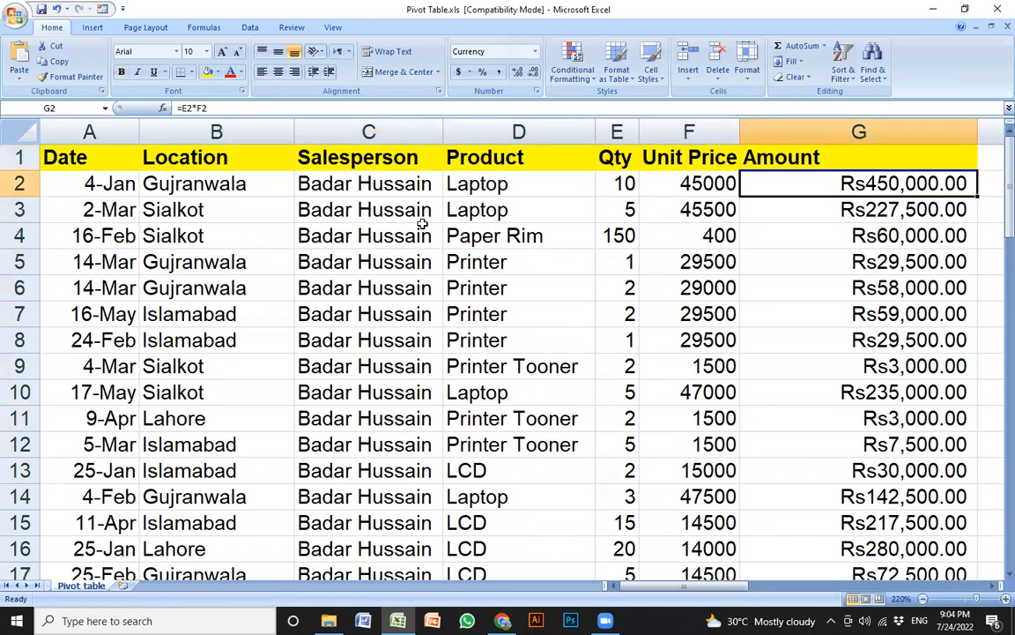
key(Left)
key(Left)
key(Left)
key(Left)
key(Left)
key(Left)
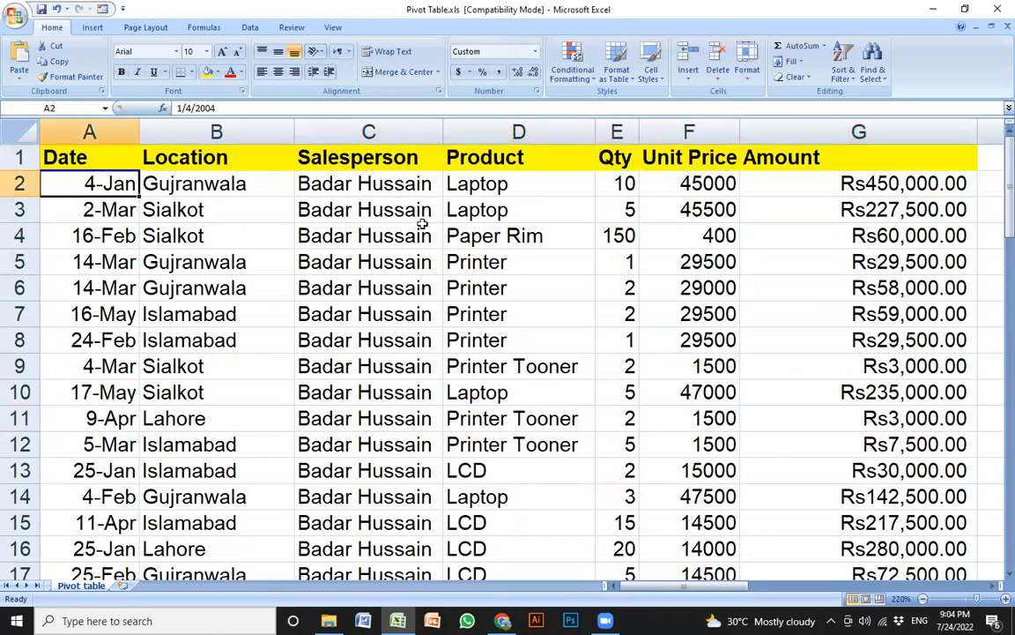
key(Up)
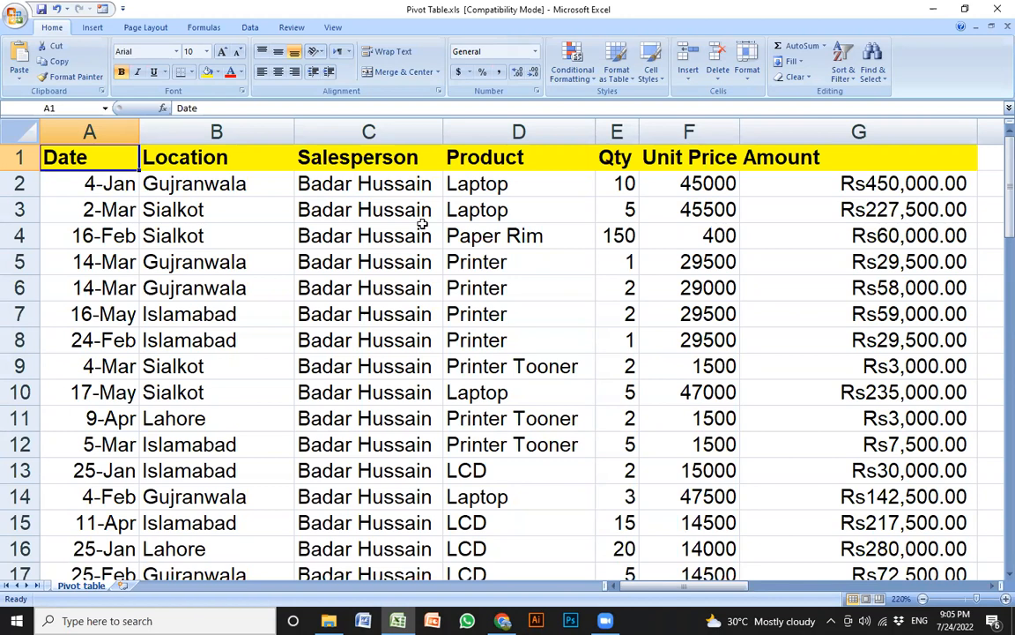
click(423, 225)
right_click(424, 227)
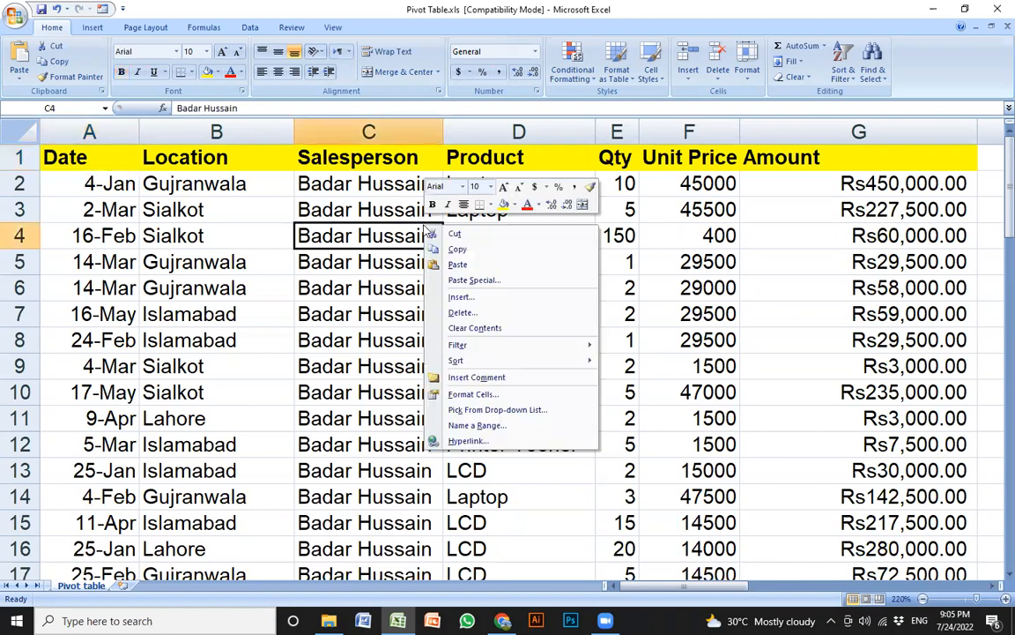
click(285, 281)
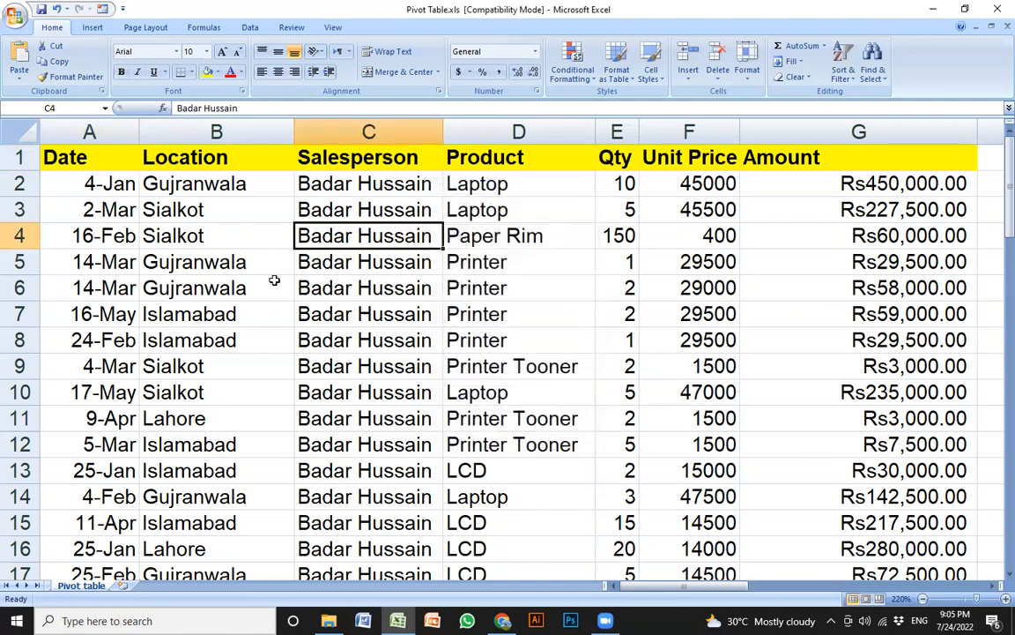
click(231, 278)
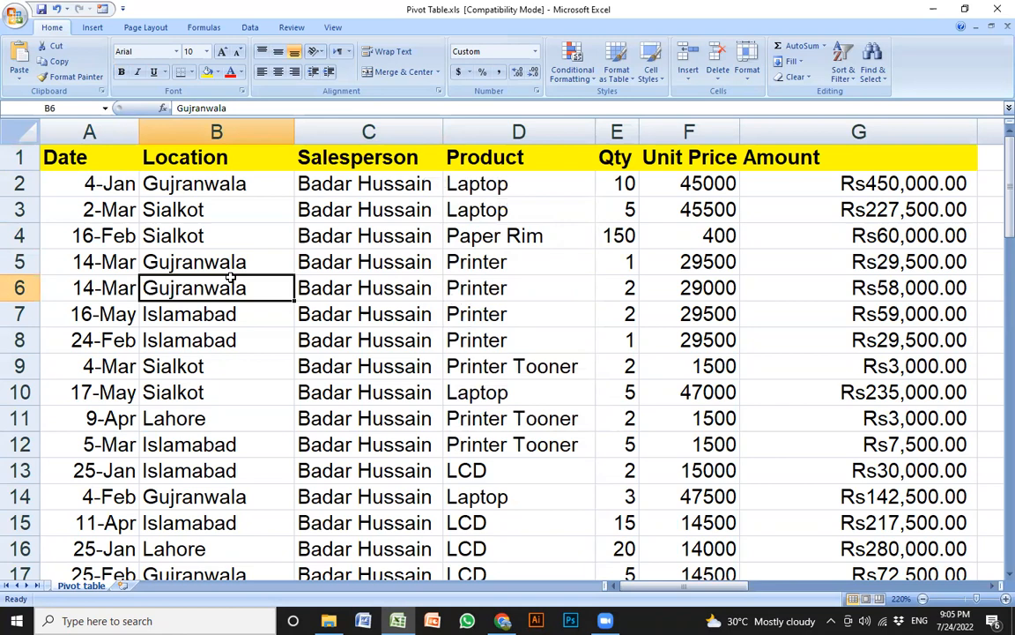
scroll(230, 277, right, 15)
key(Home)
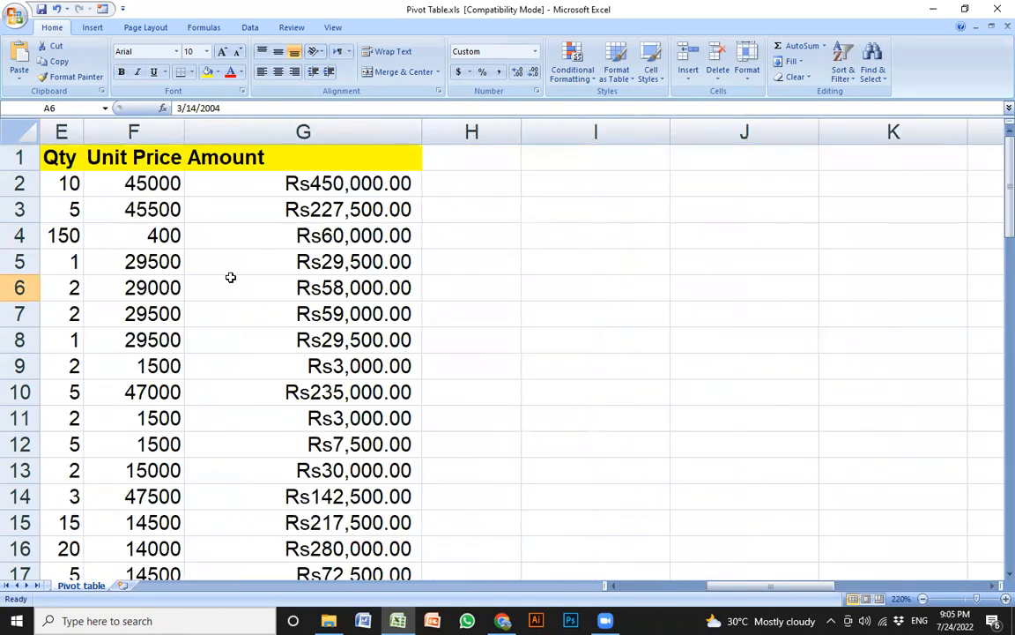
key(ctrl+Home)
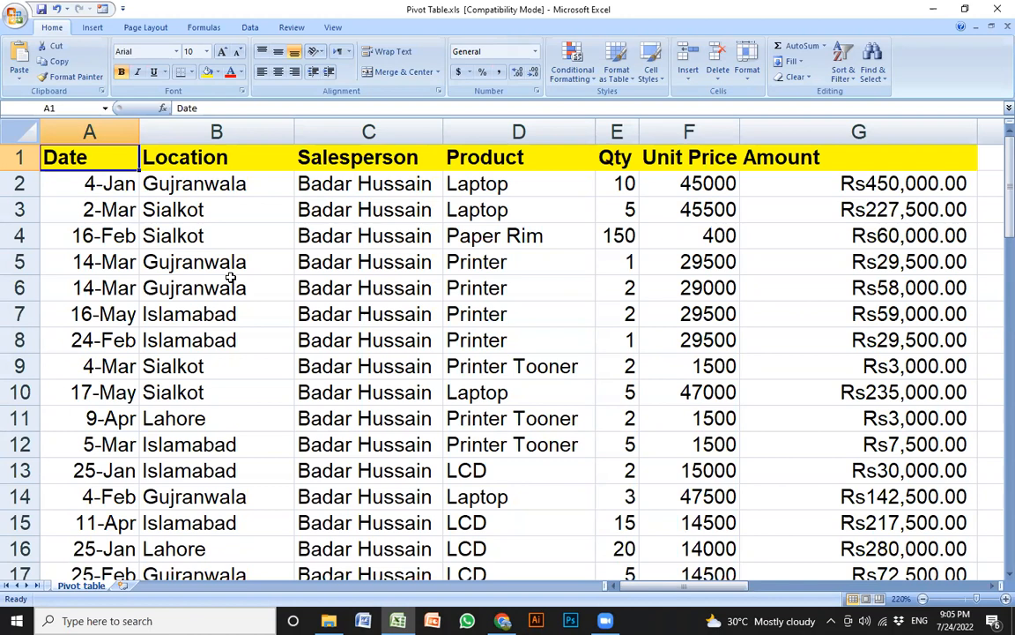
Move around the first data rows and open and dismiss the Gujranwala cell's shortcut menu
key(Down)
key(Down)
key(Right)
key(Up)
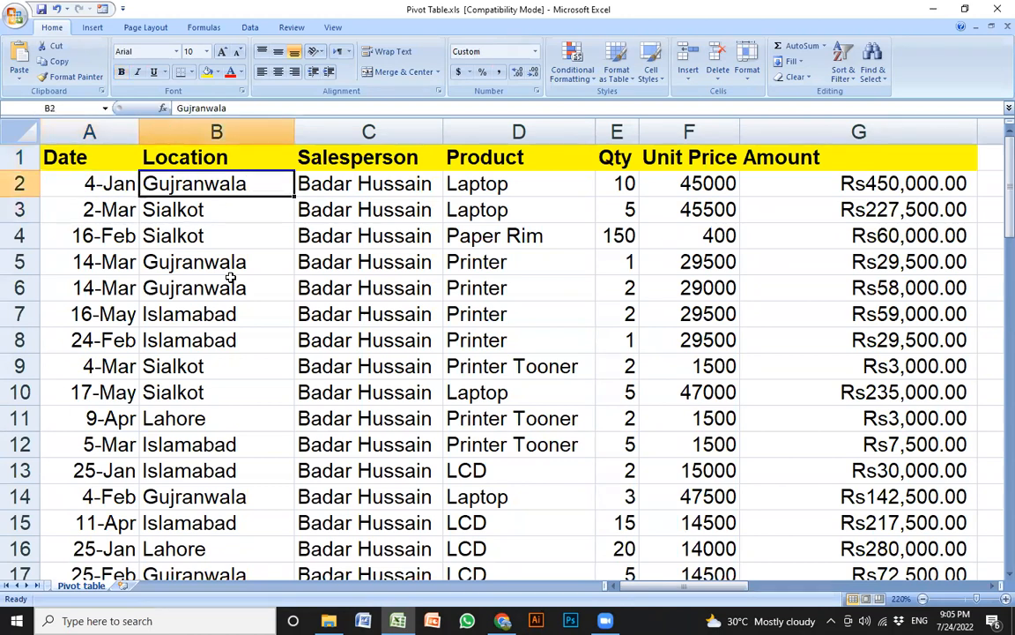
key(Right)
key(Right)
key(Left)
key(Left)
key(Left)
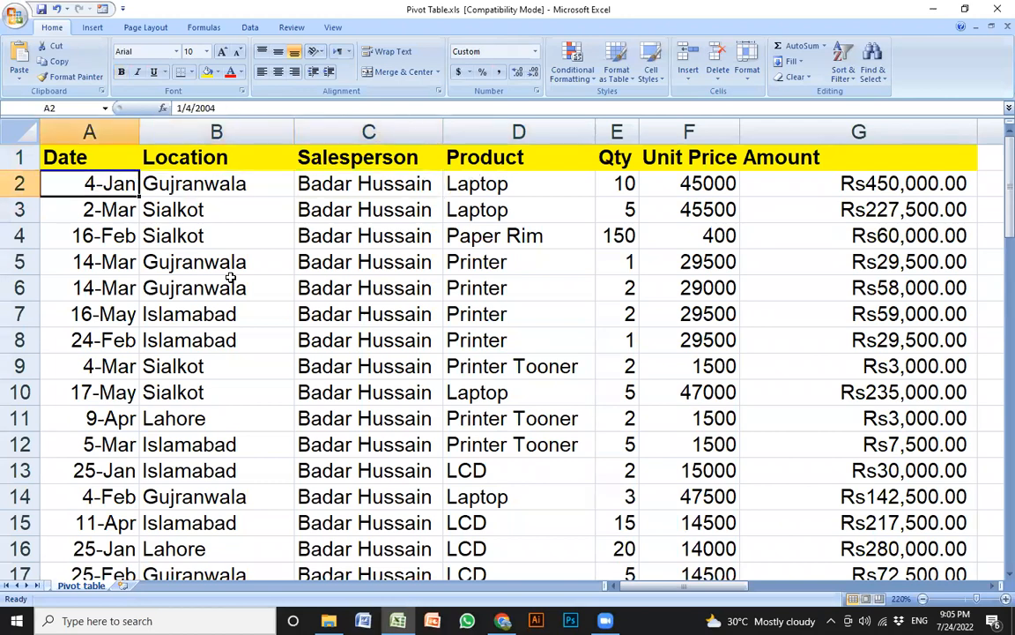
key(Right)
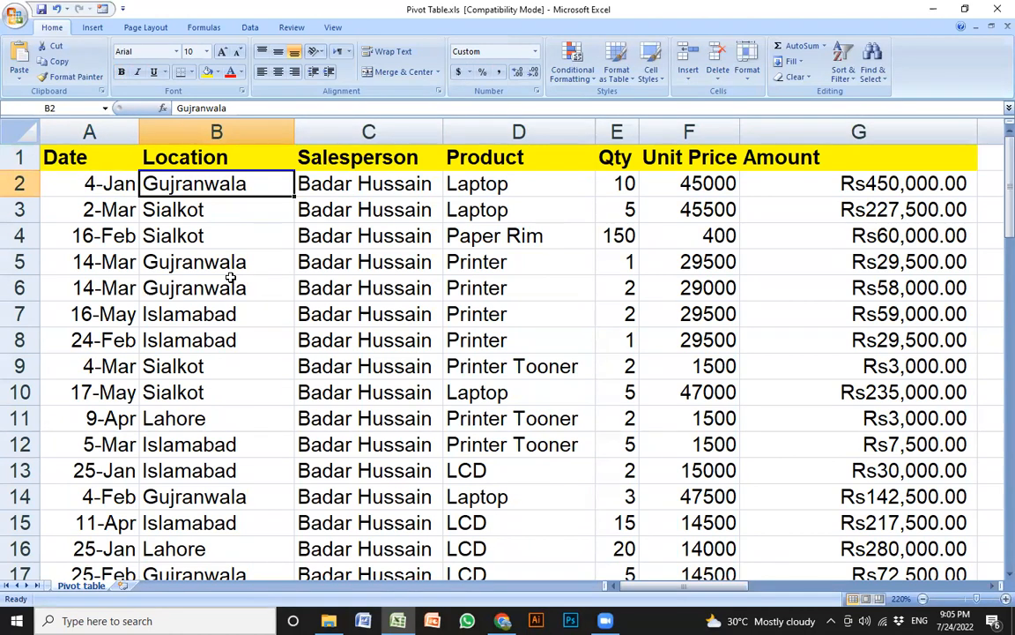
right_click(232, 280)
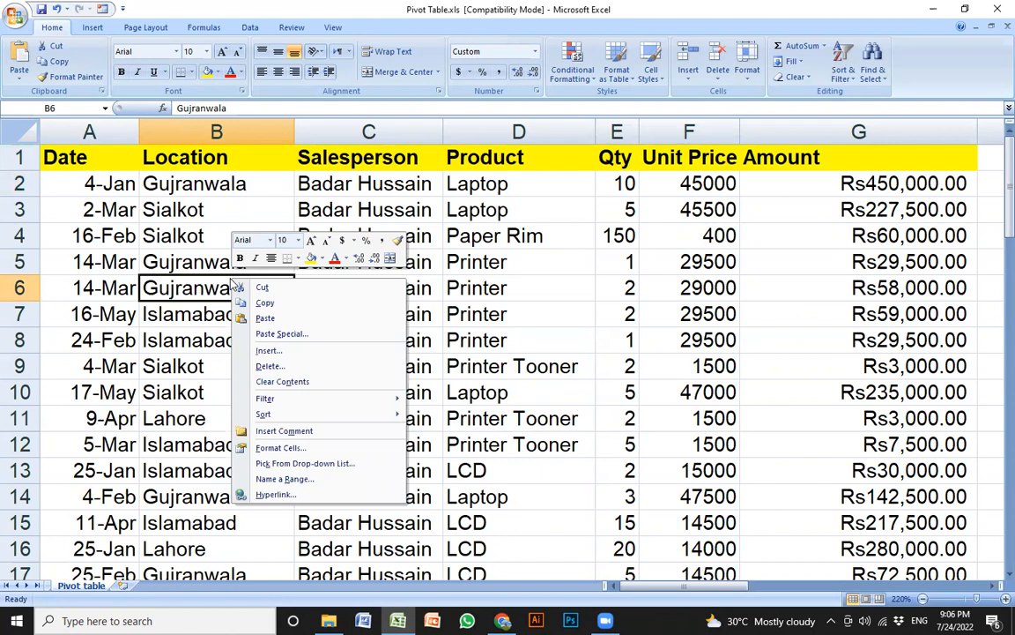
click(209, 235)
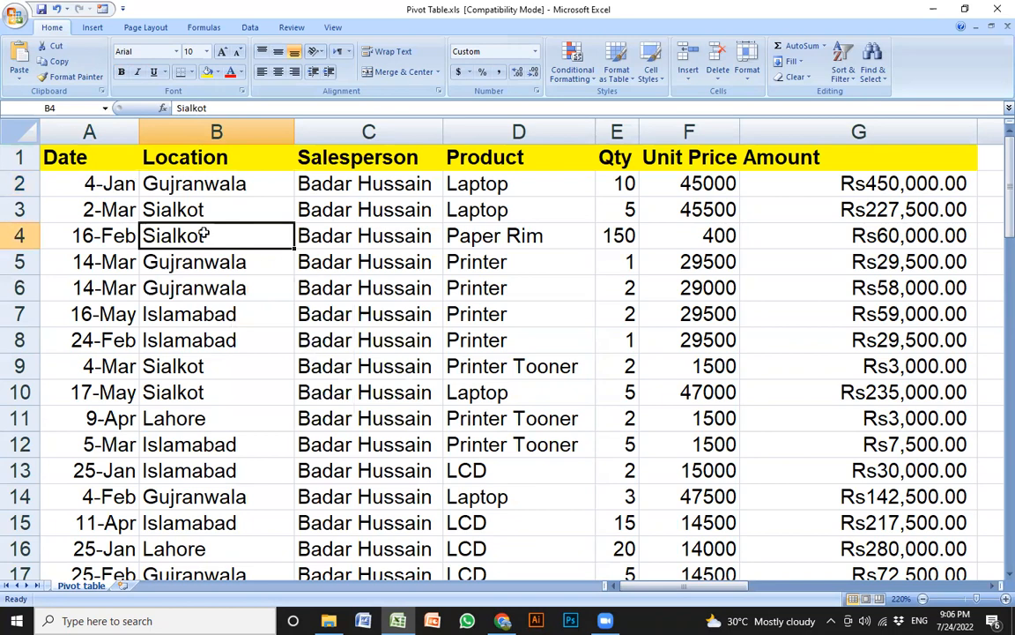
Scroll through the sales rows, return to A1, and switch to the Insert tab
click(354, 297)
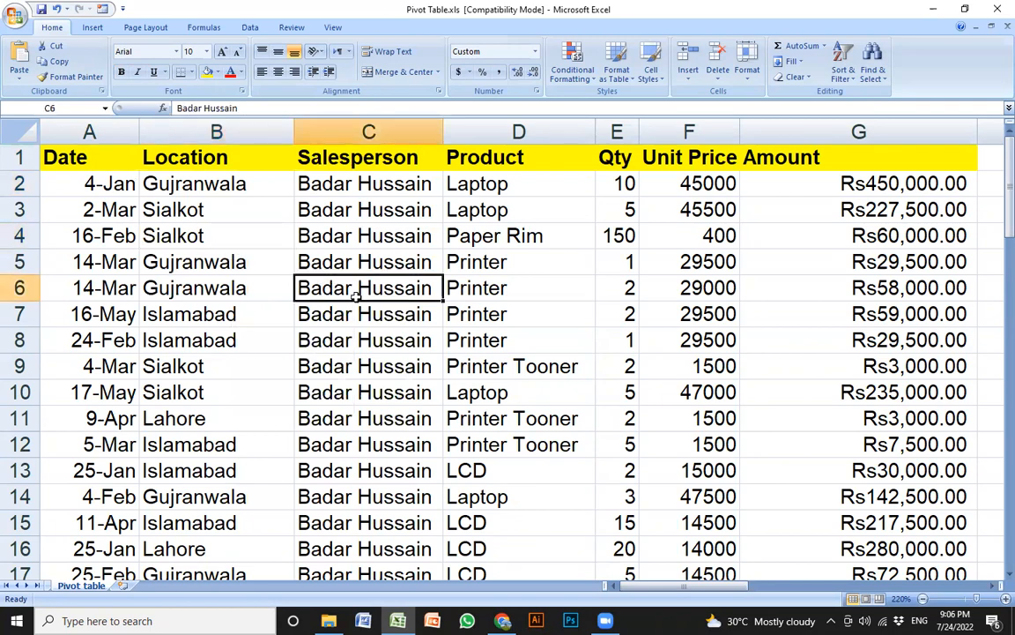
scroll(10, 156, down, 8)
scroll(263, 215, down, 10)
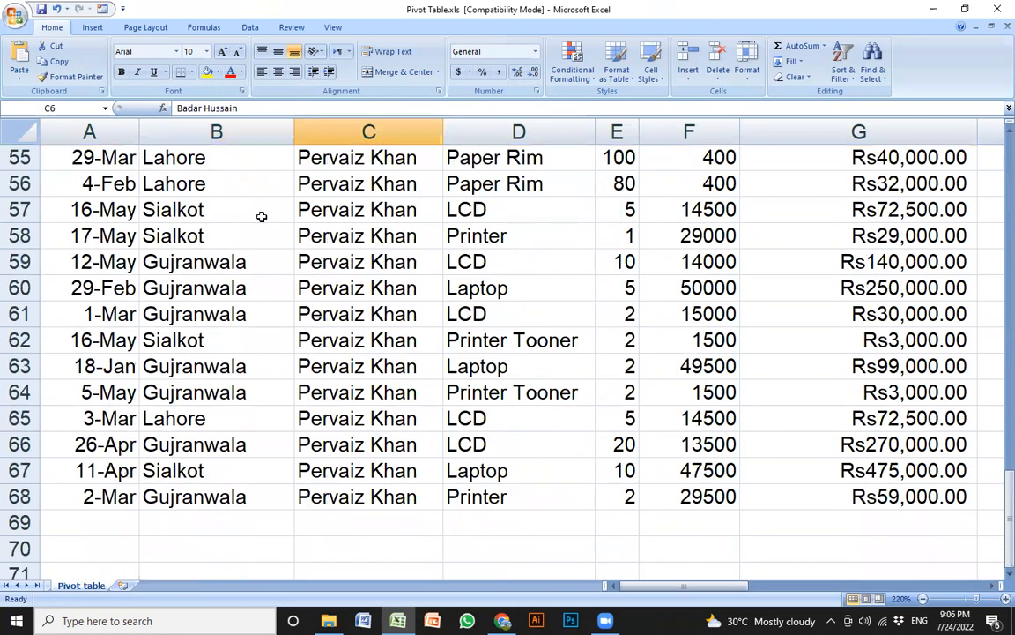
scroll(358, 267, up, 17)
key(ctrl+Up)
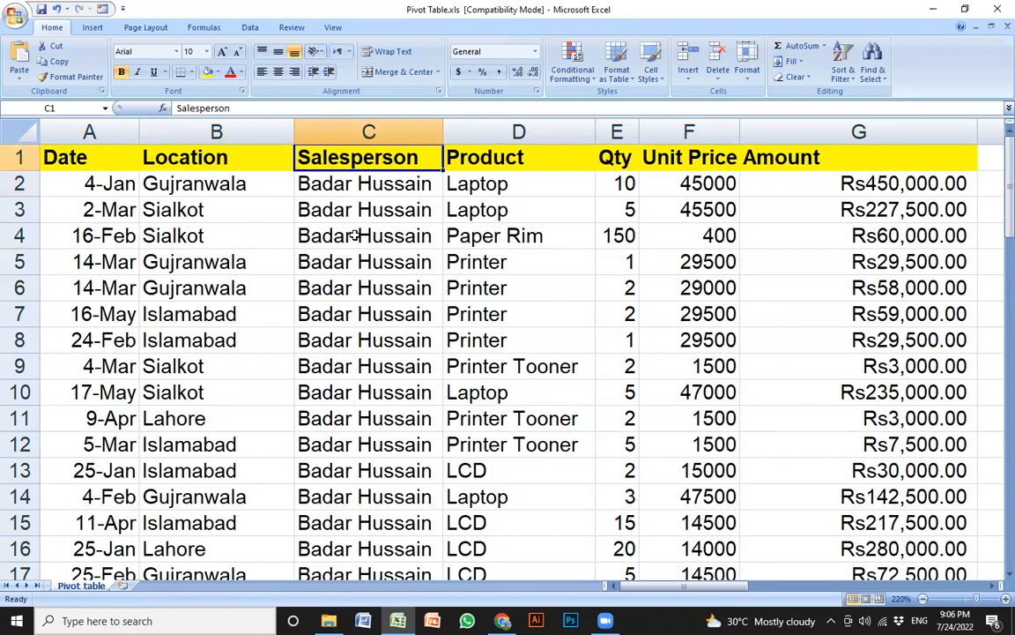
click(104, 209)
click(81, 162)
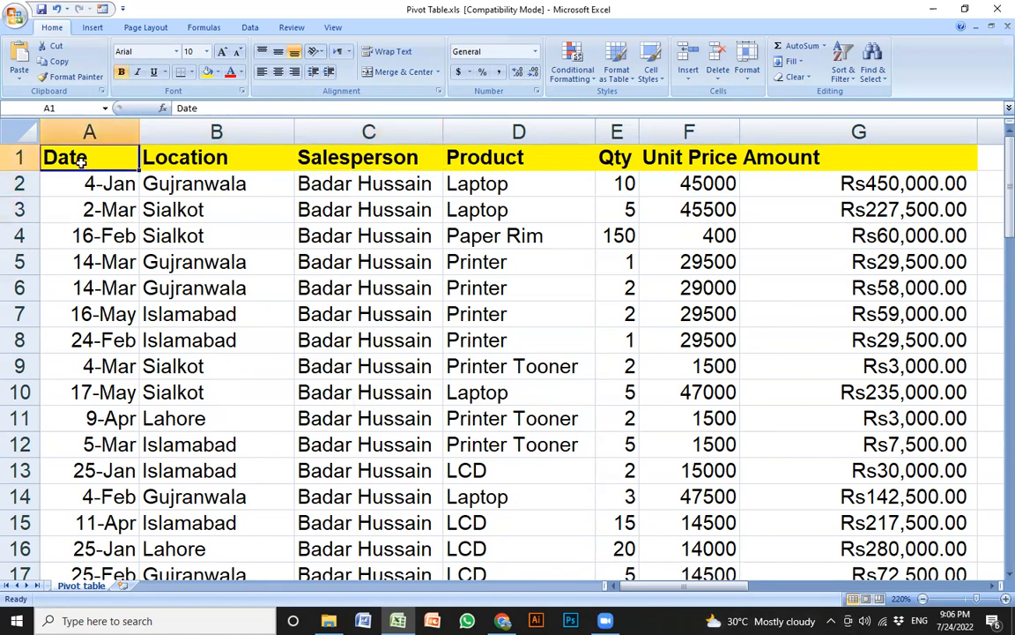
click(95, 28)
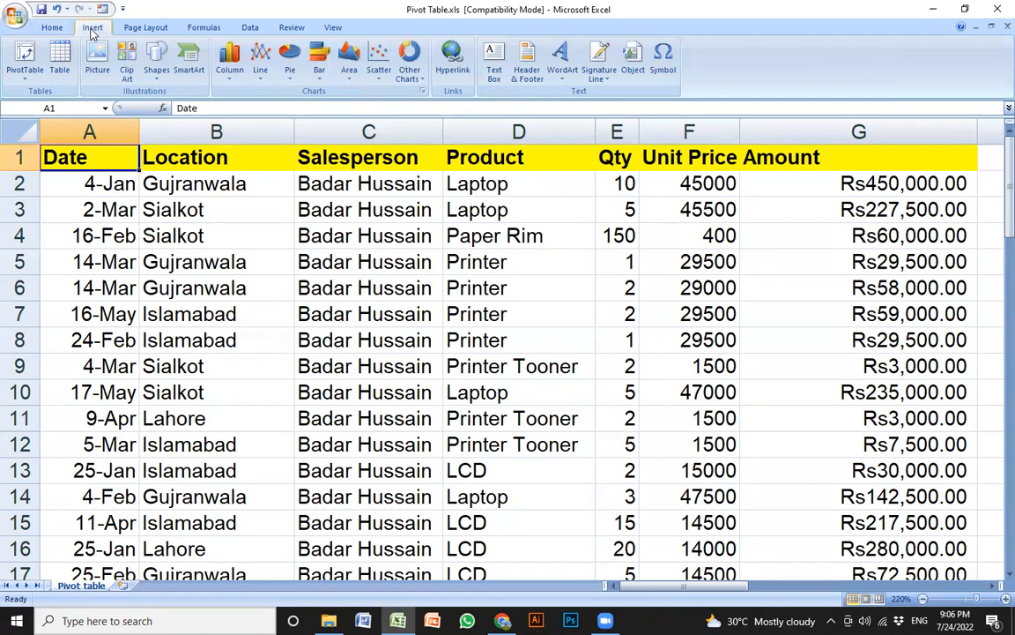
Open and close the PivotTable choices, then bring up the Windows search panel
click(28, 78)
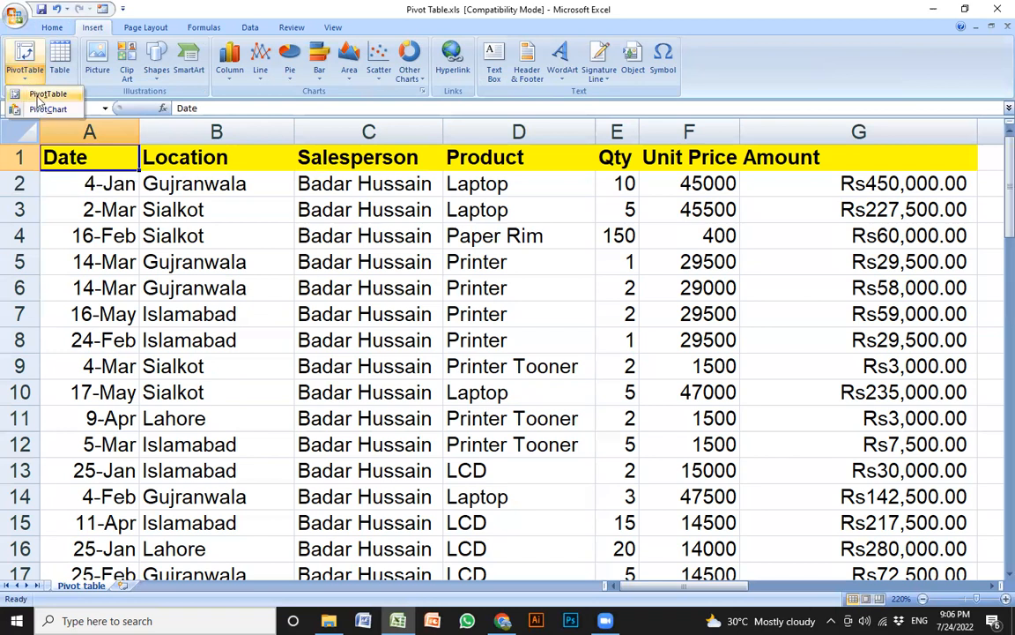
click(29, 81)
click(29, 81)
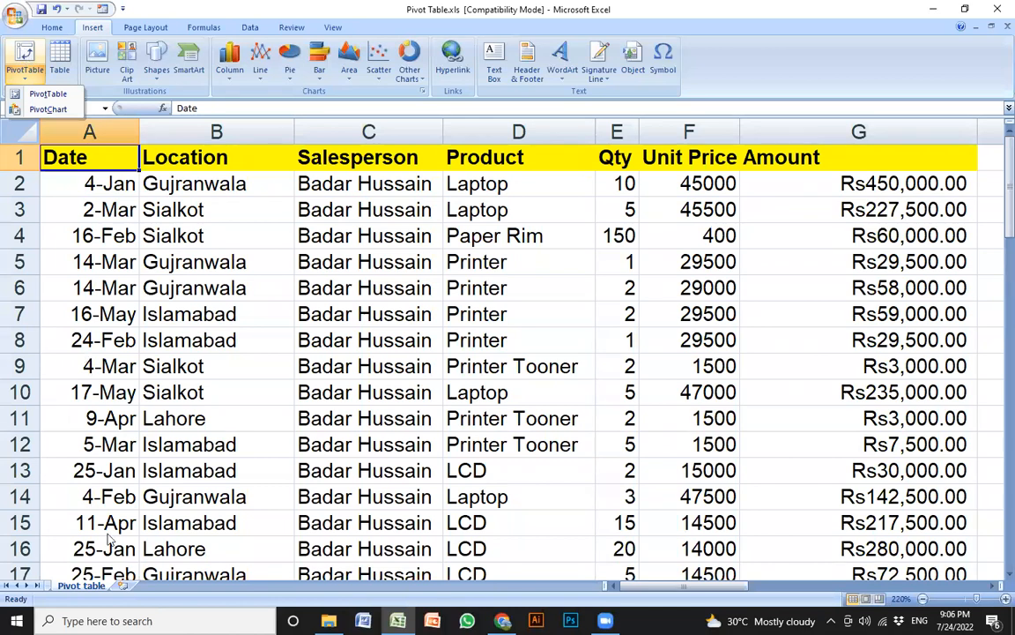
click(105, 620)
Launch Magnifier via search, zoom from 200% to 300%, then close it
text(magni)
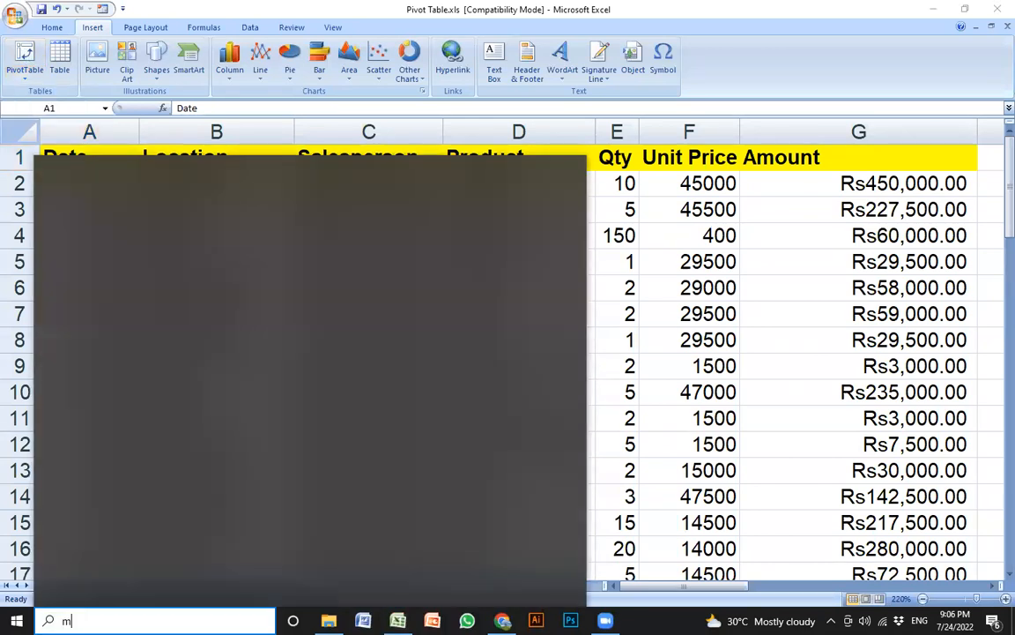
click(62, 593)
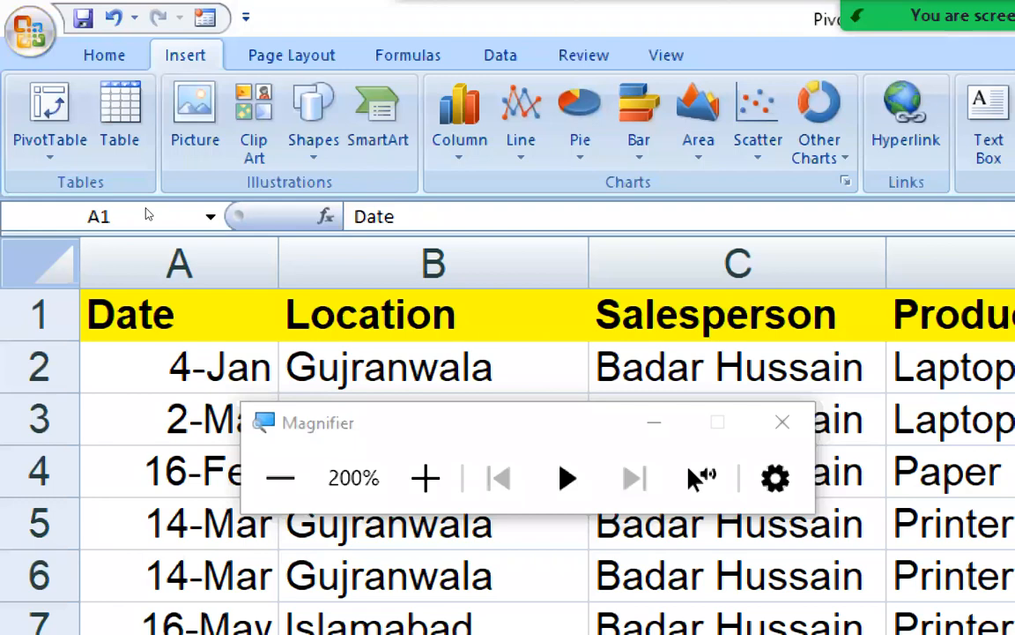
key(super+plus)
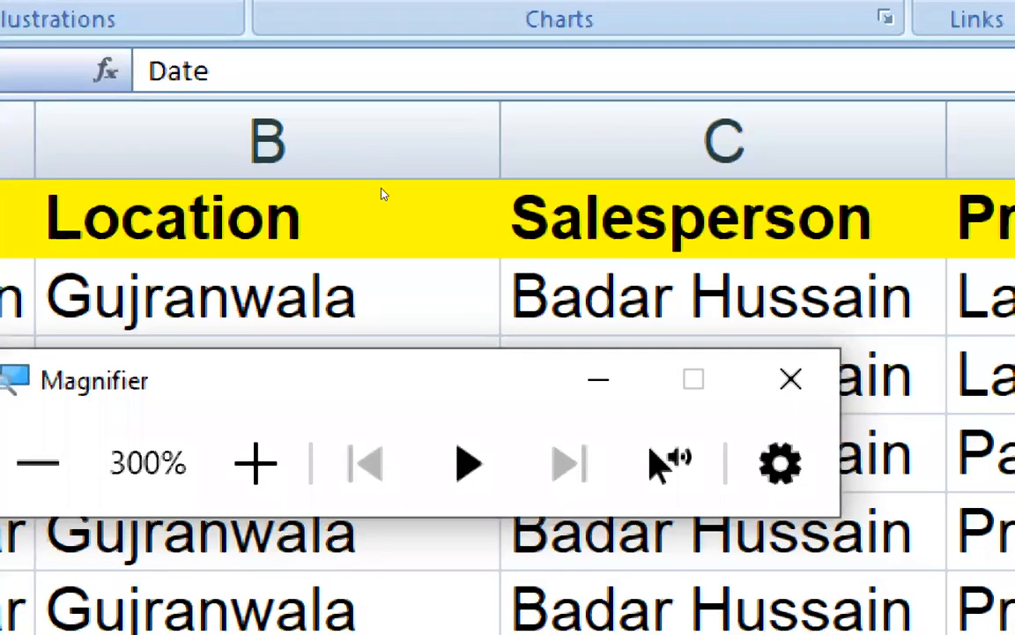
click(791, 379)
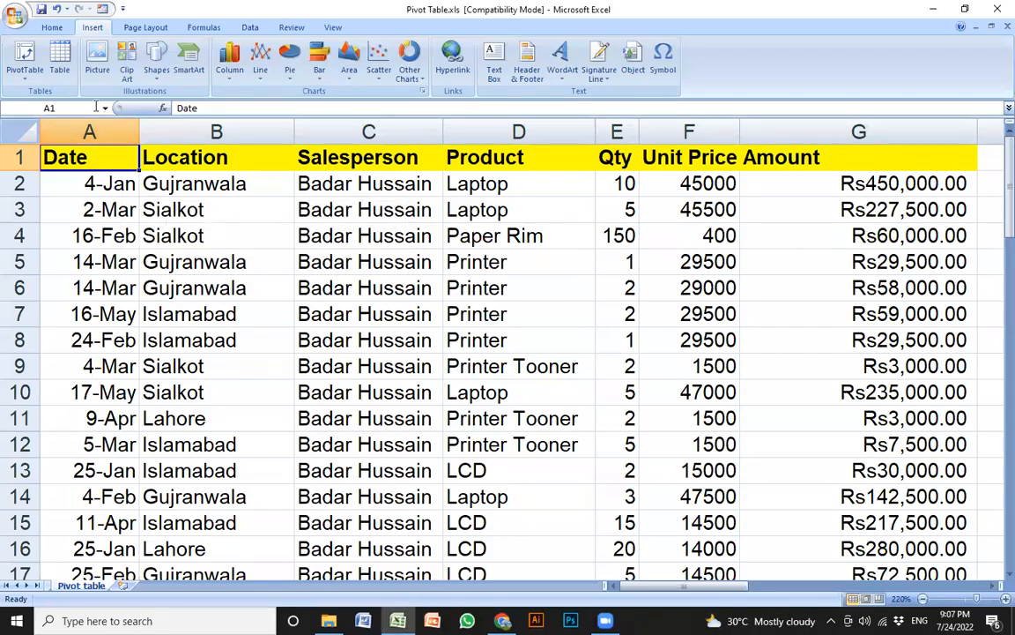
Select cell A1 and start a PivotTable from the data range A1:G68
click(180, 229)
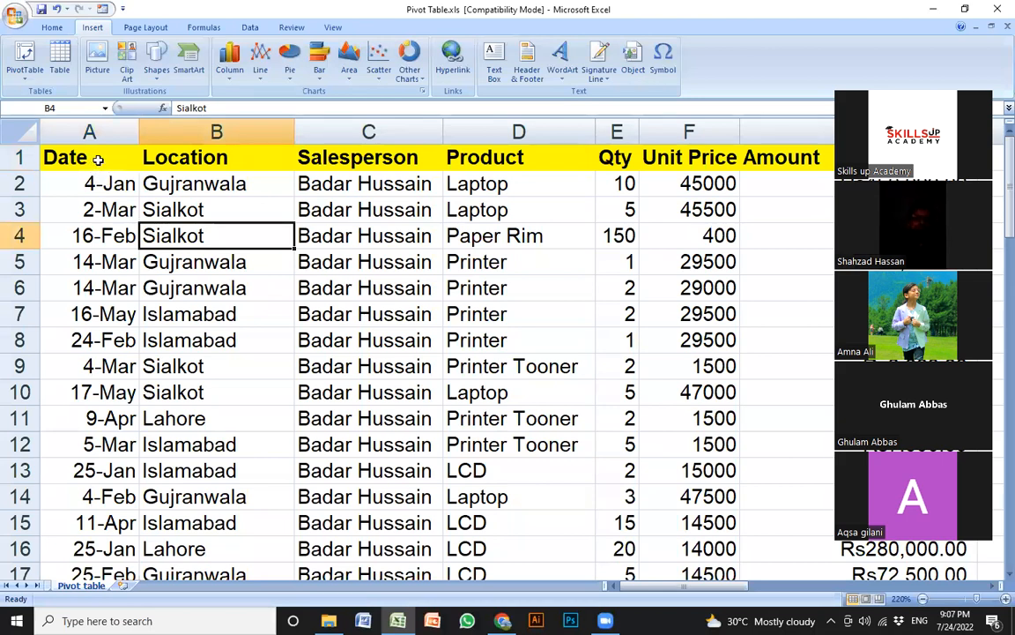
click(101, 160)
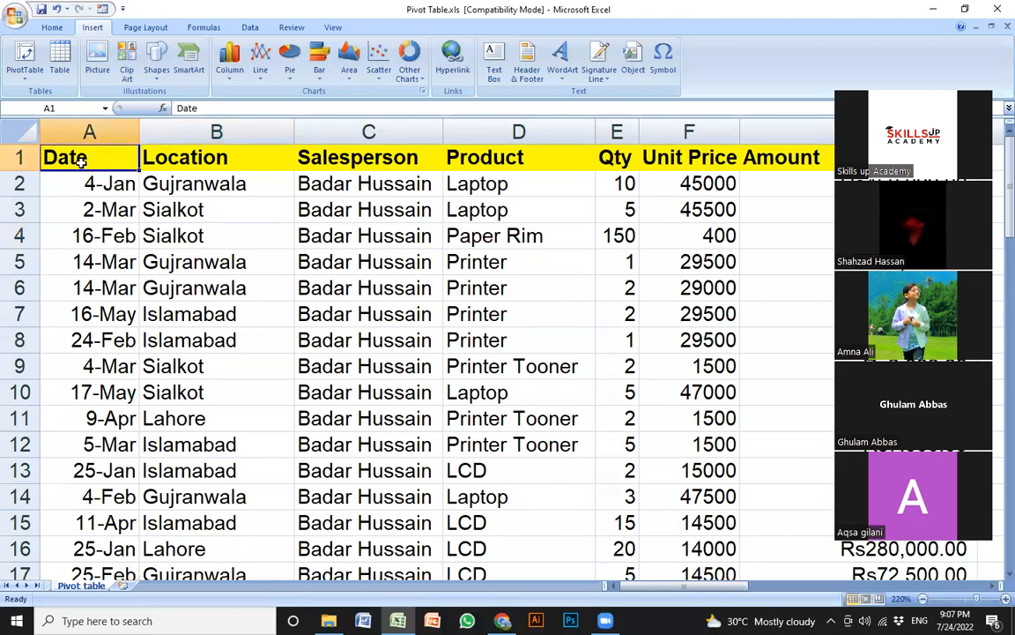
click(26, 59)
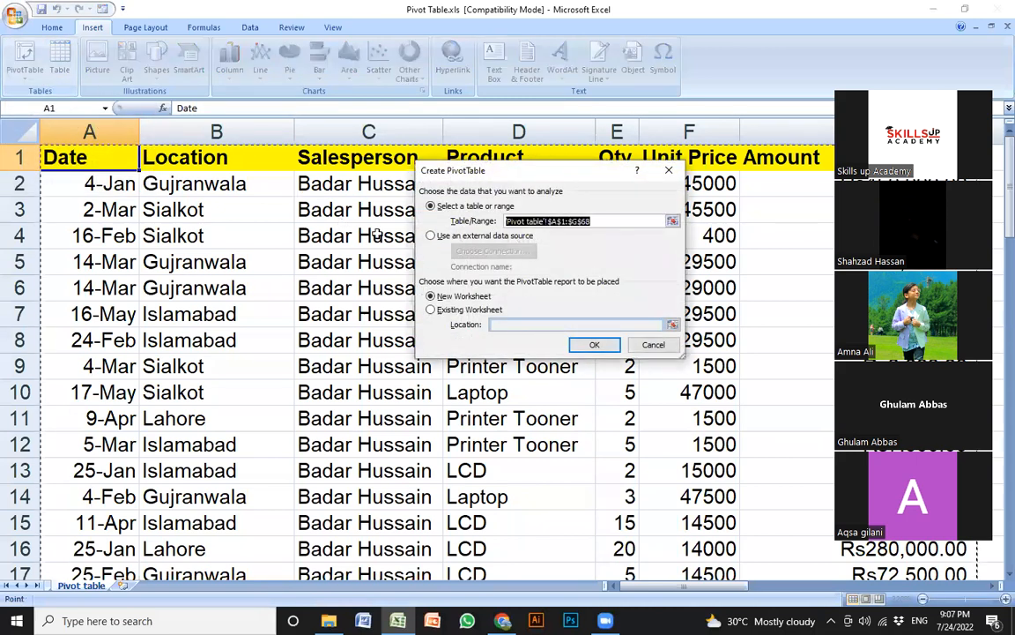
drag(507, 180, 463, 199)
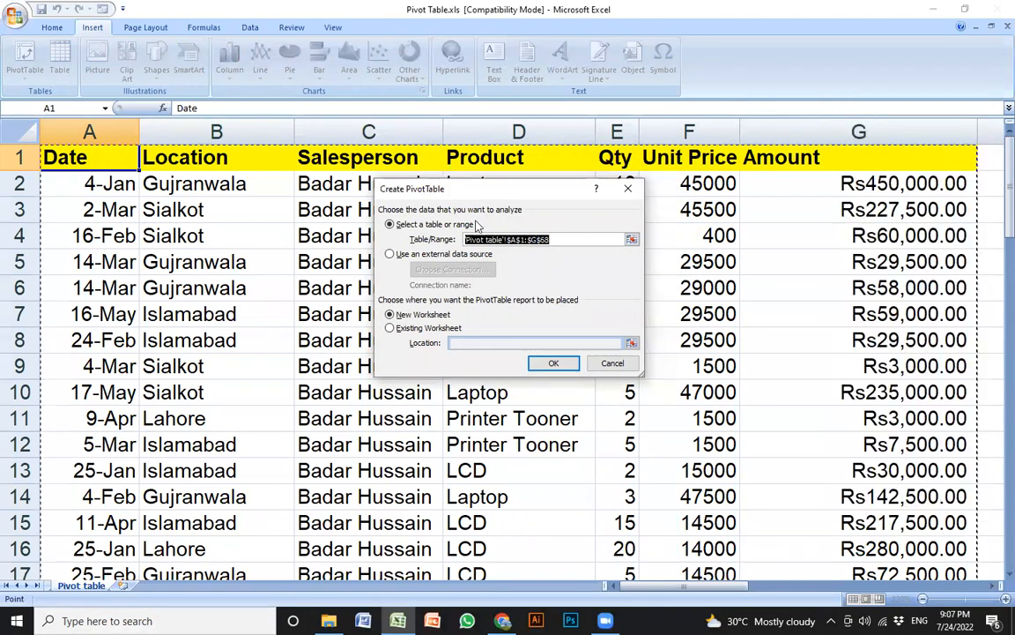
drag(543, 193, 588, 230)
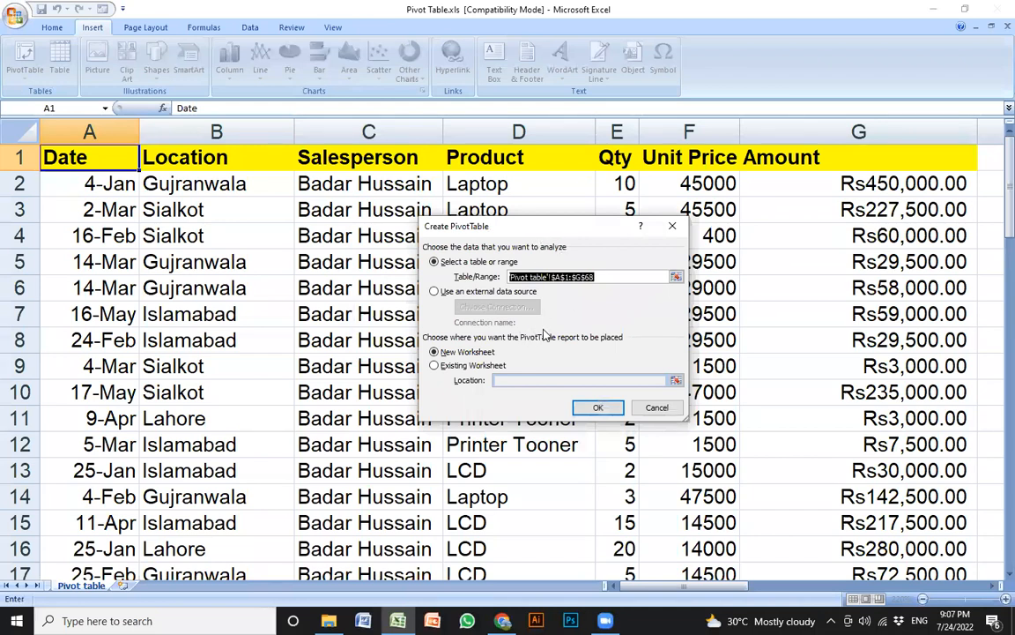
drag(551, 234, 517, 231)
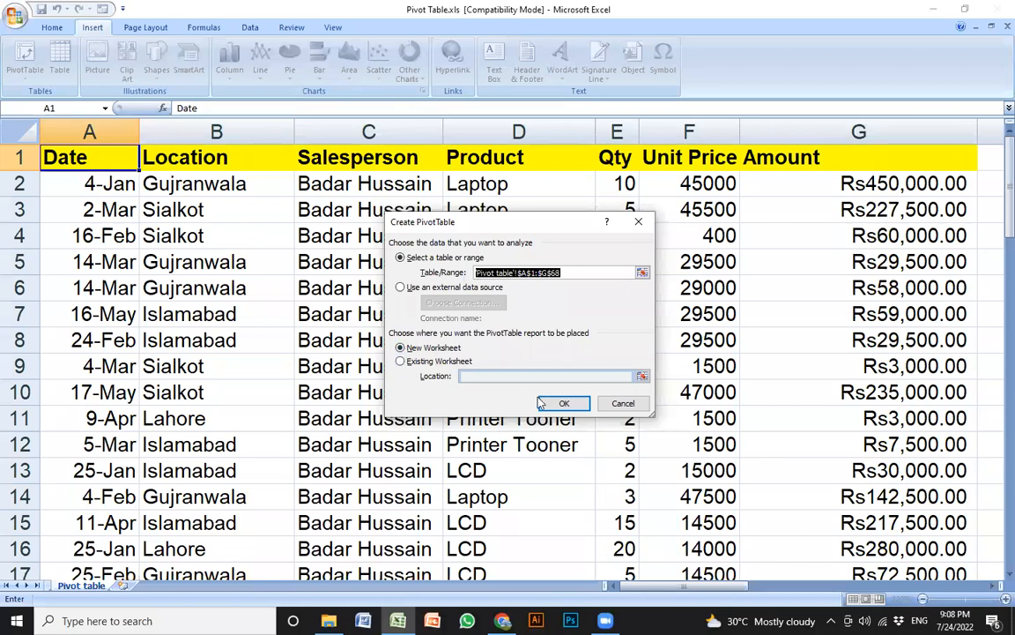
click(638, 221)
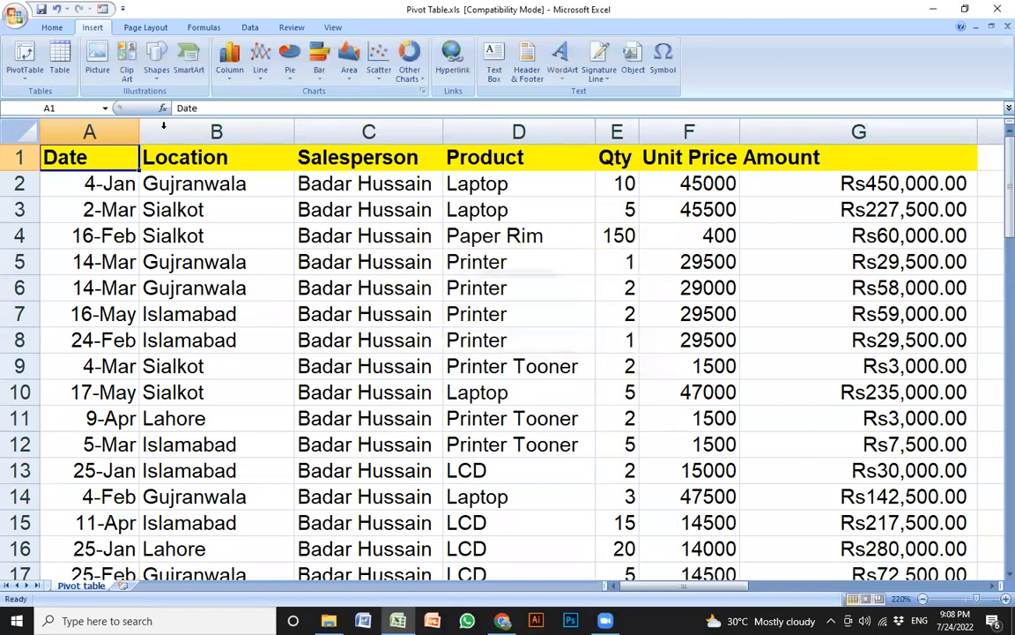
Create empty PivotTable1 from 'Pivot table'!$A$1:$G$68 on new worksheet Sheet1
click(25, 53)
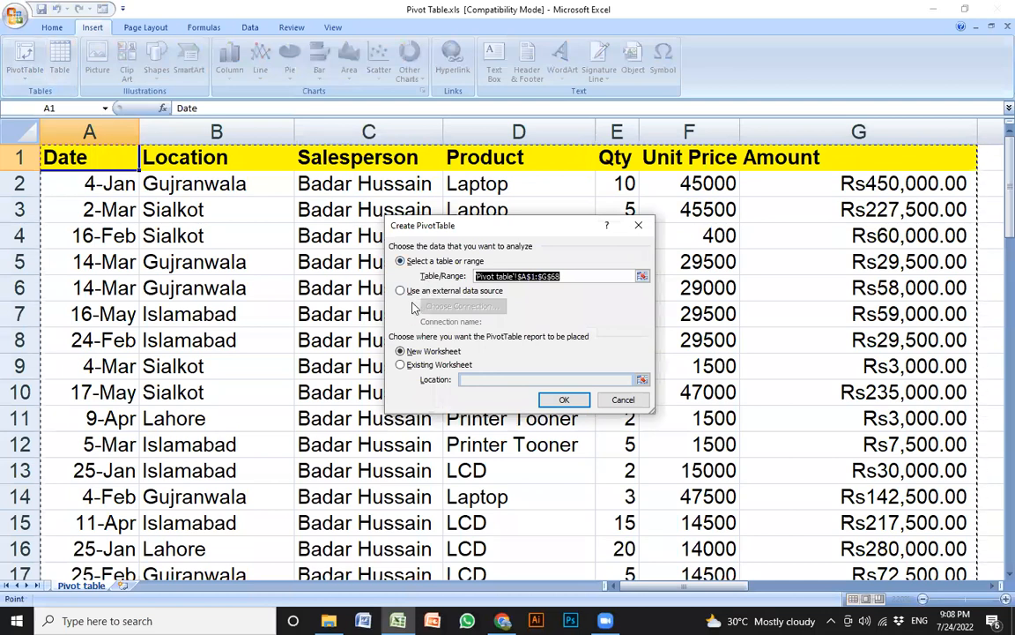
click(560, 401)
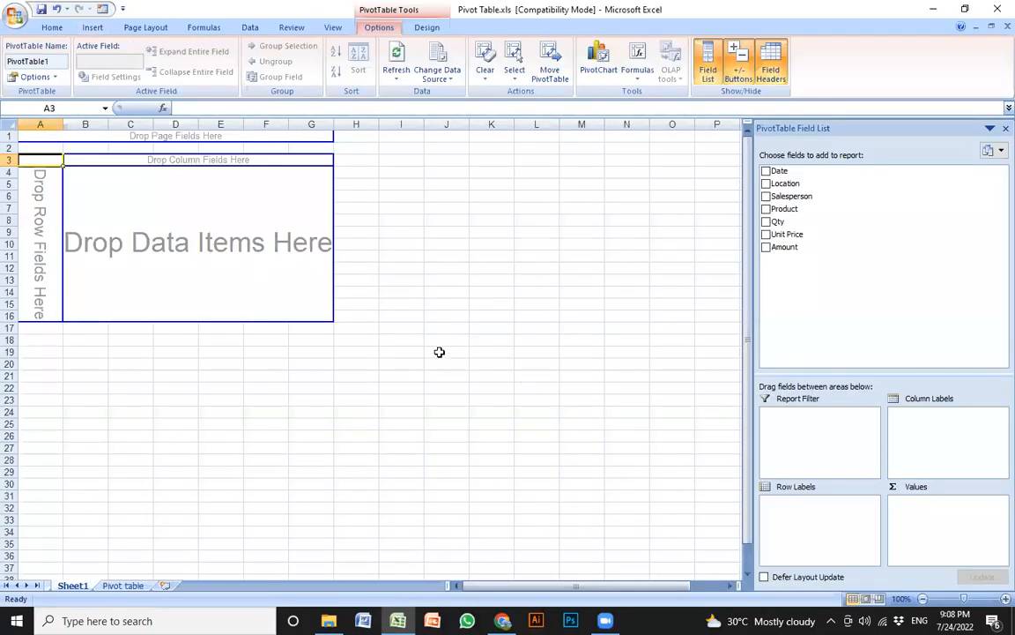
scroll(441, 350, up, 4)
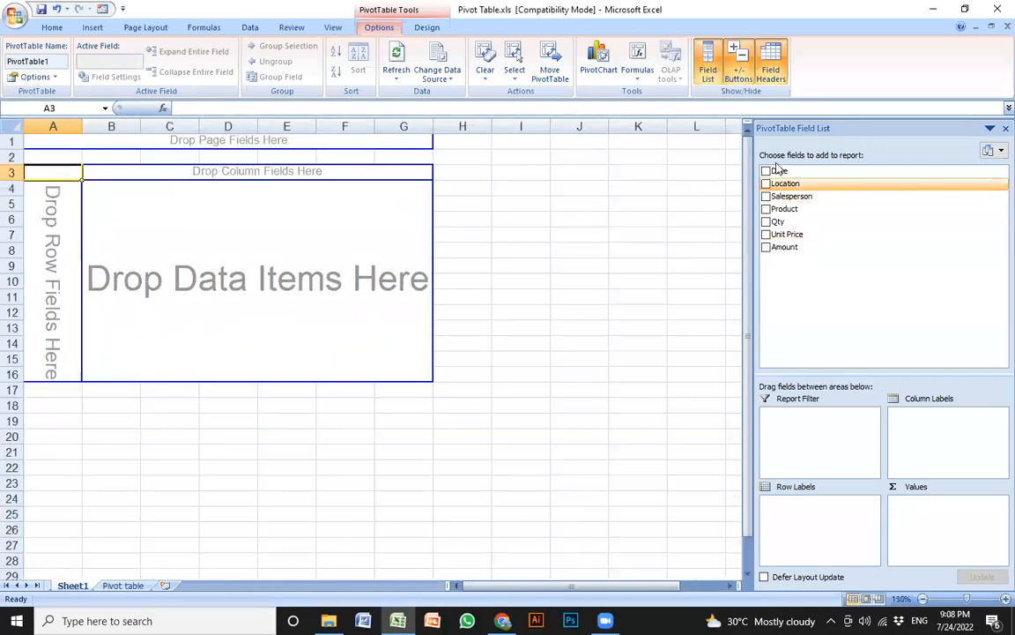
scroll(780, 227, down, 2)
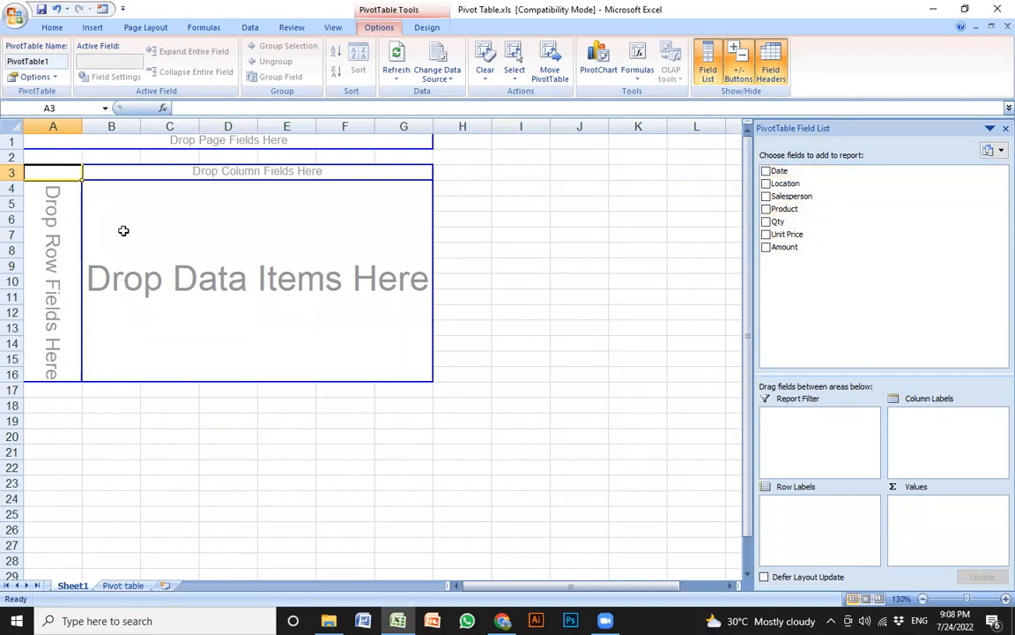
click(159, 236)
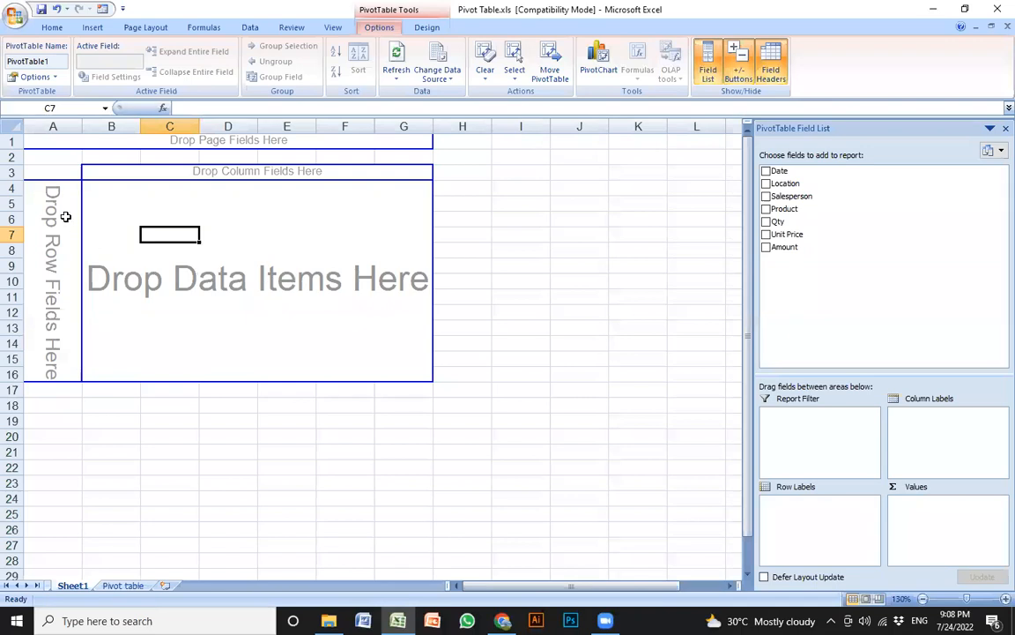
click(169, 154)
click(208, 270)
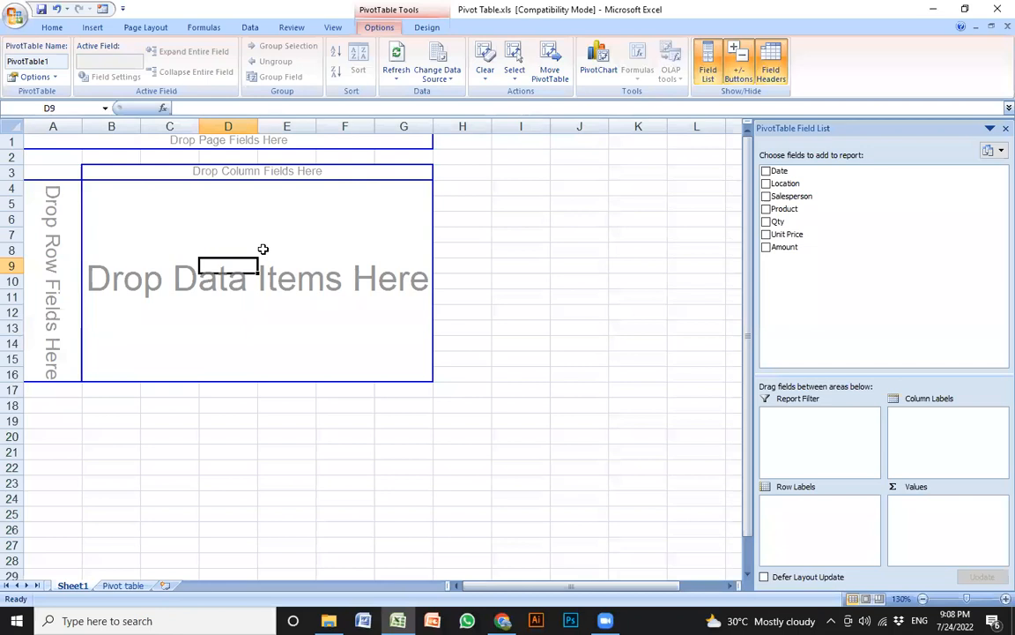
Add Amount to Values and widen column B to show Sum of Amount 8831000
click(765, 248)
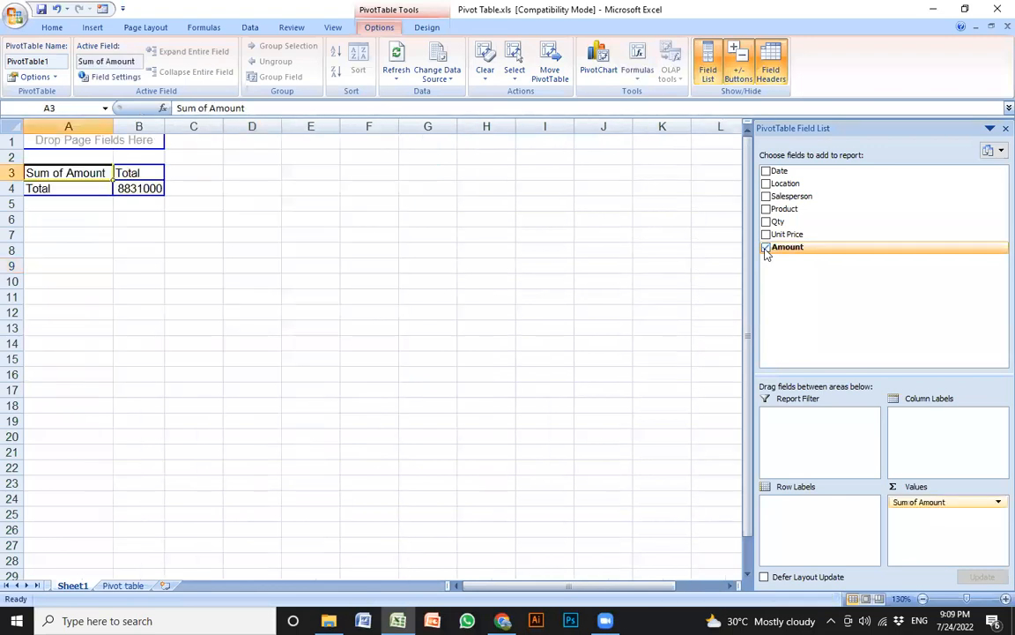
scroll(229, 287, up, 5)
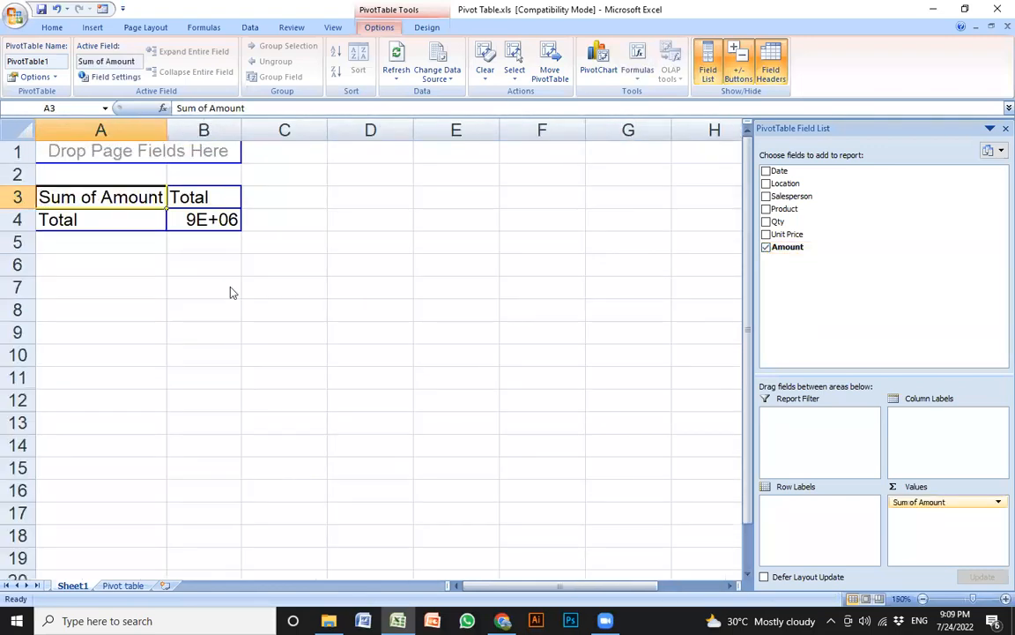
drag(260, 130, 322, 133)
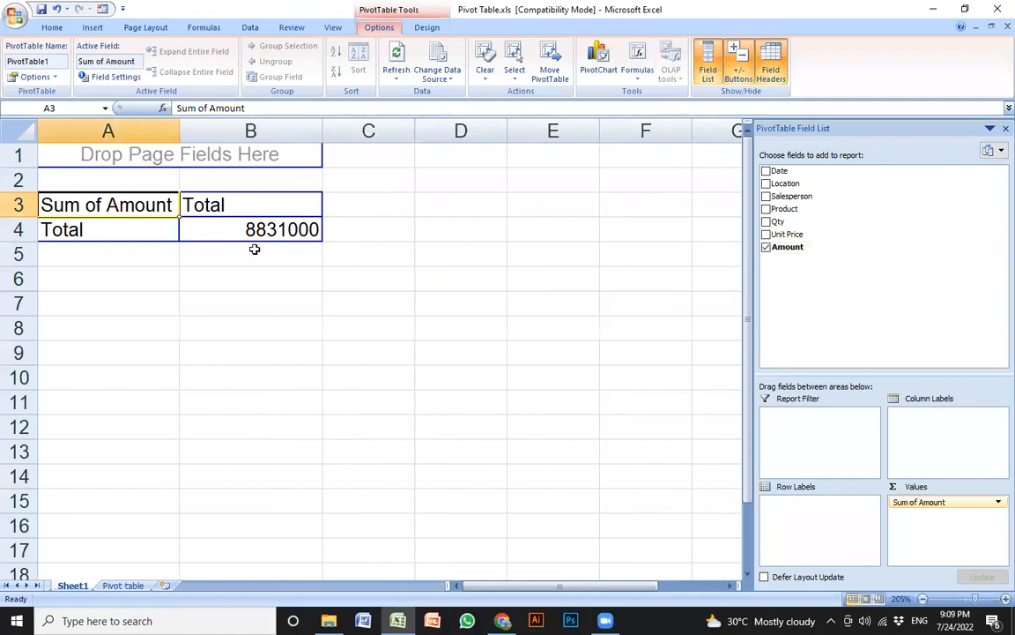
click(225, 228)
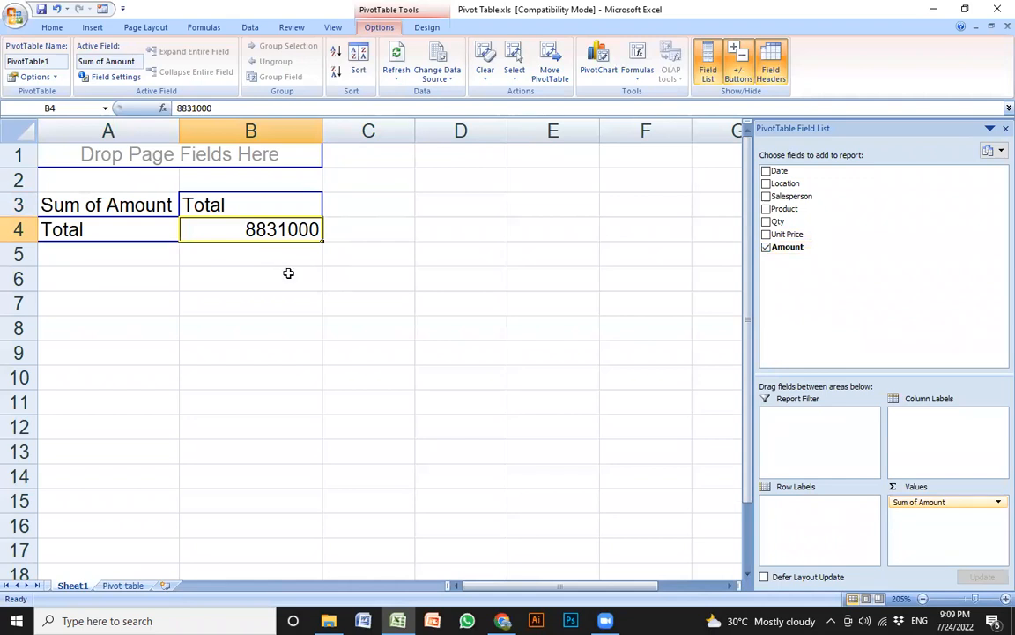
Add Salesperson as the pivot row labels and widen columns A and B
click(767, 196)
drag(262, 129, 329, 129)
drag(179, 129, 198, 130)
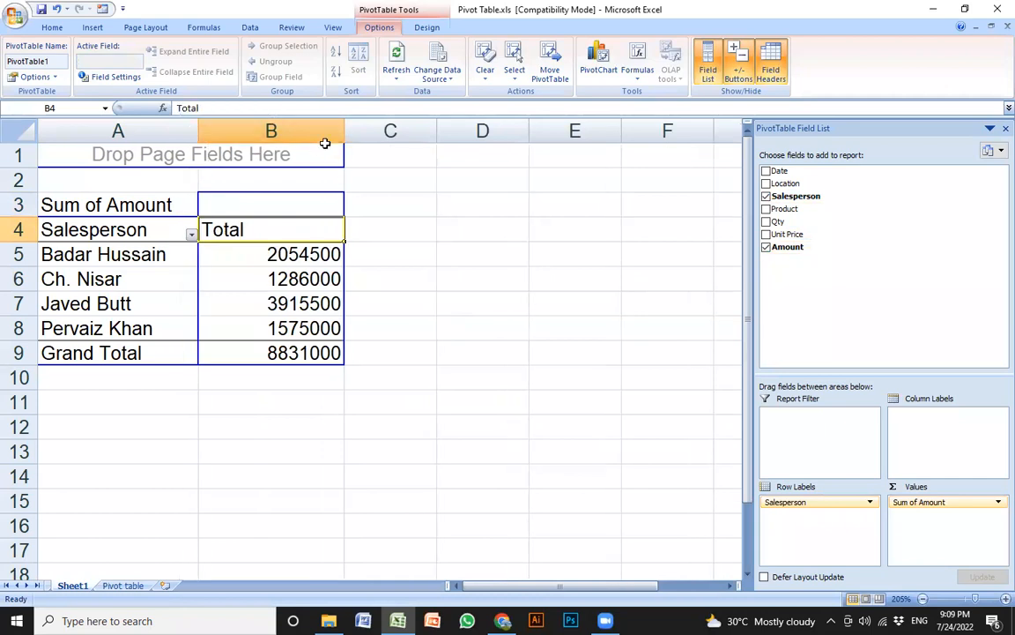
drag(345, 130, 359, 129)
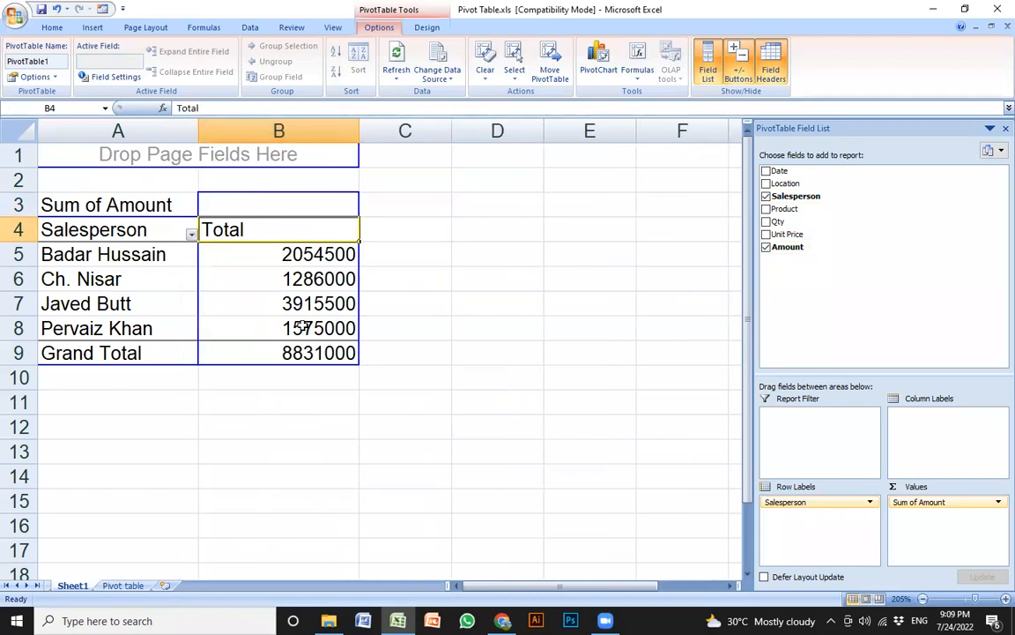
Check the four salesperson totals, from 1286000 to 3915500, against Grand Total 8831000
click(106, 254)
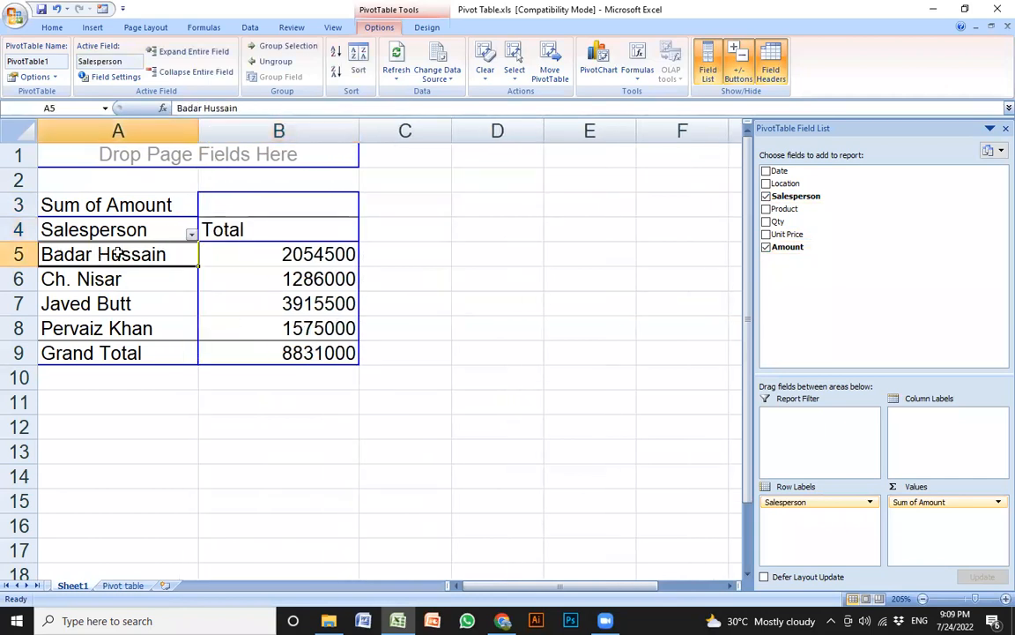
click(263, 255)
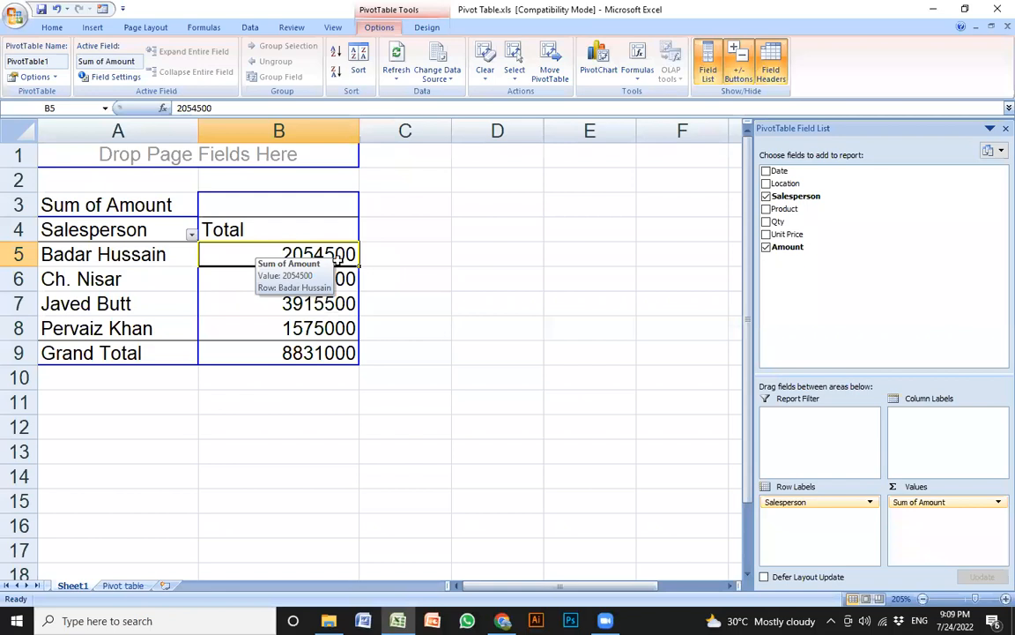
click(141, 275)
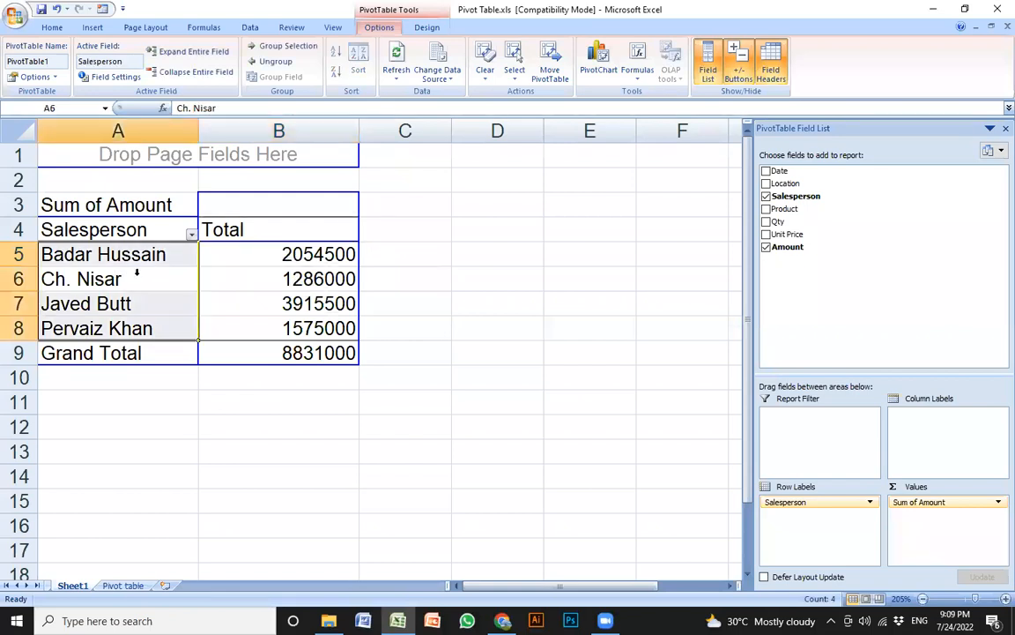
click(265, 277)
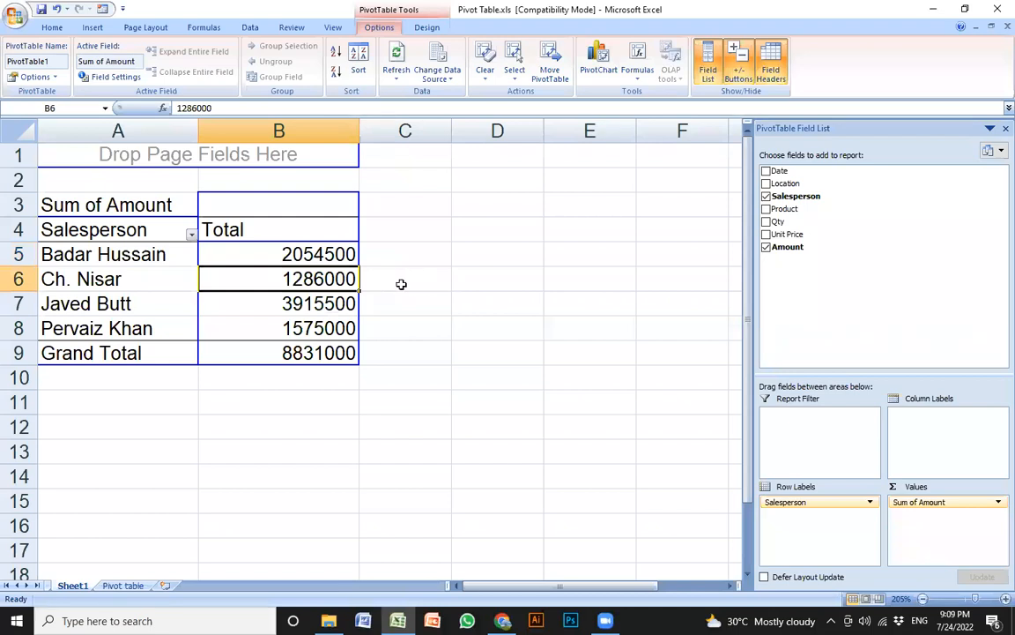
click(287, 300)
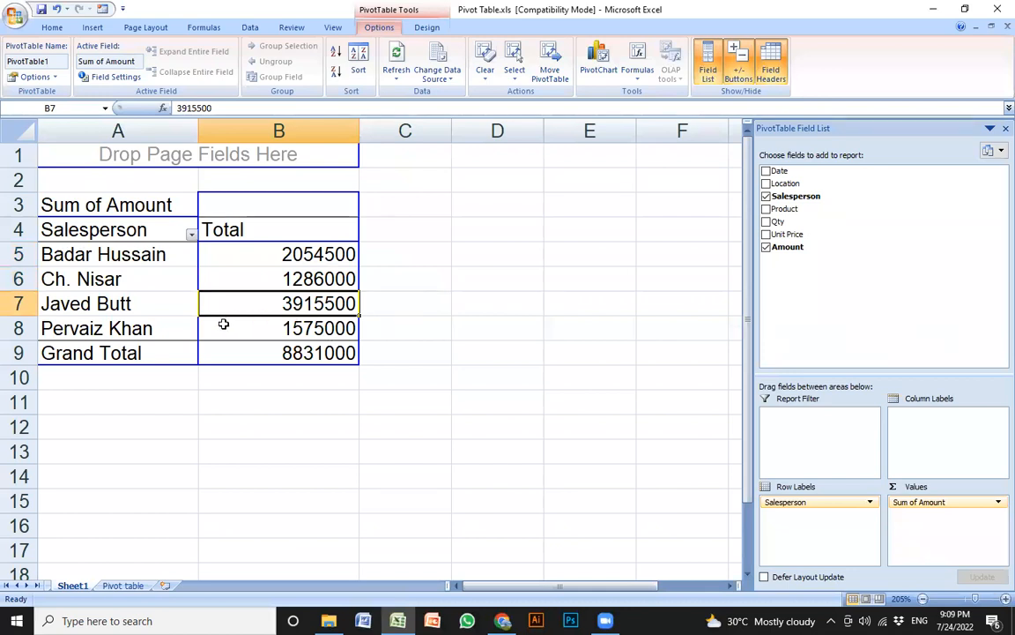
click(286, 325)
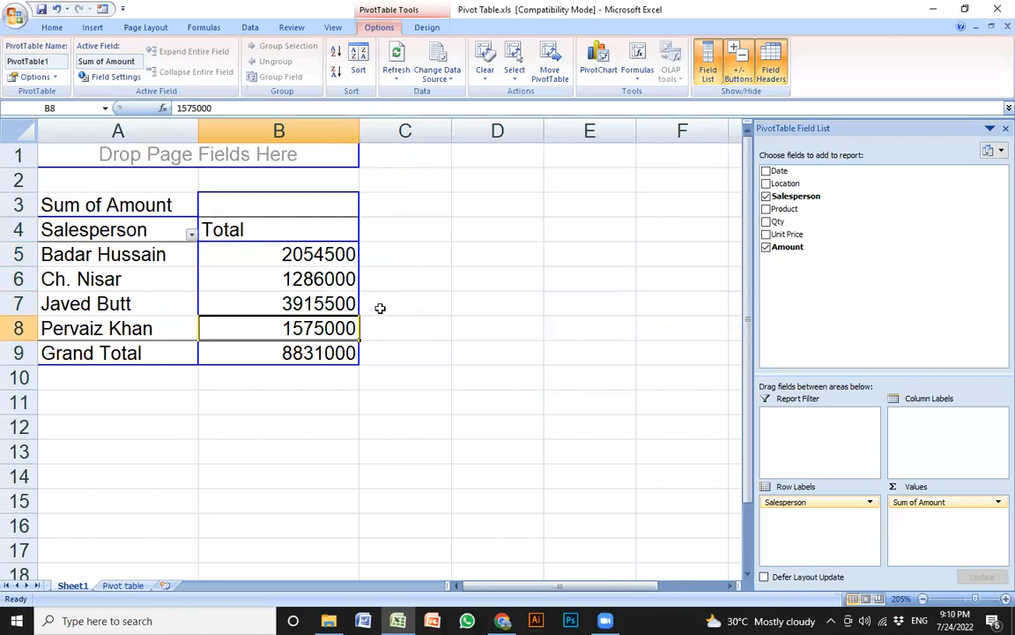
click(368, 273)
click(310, 272)
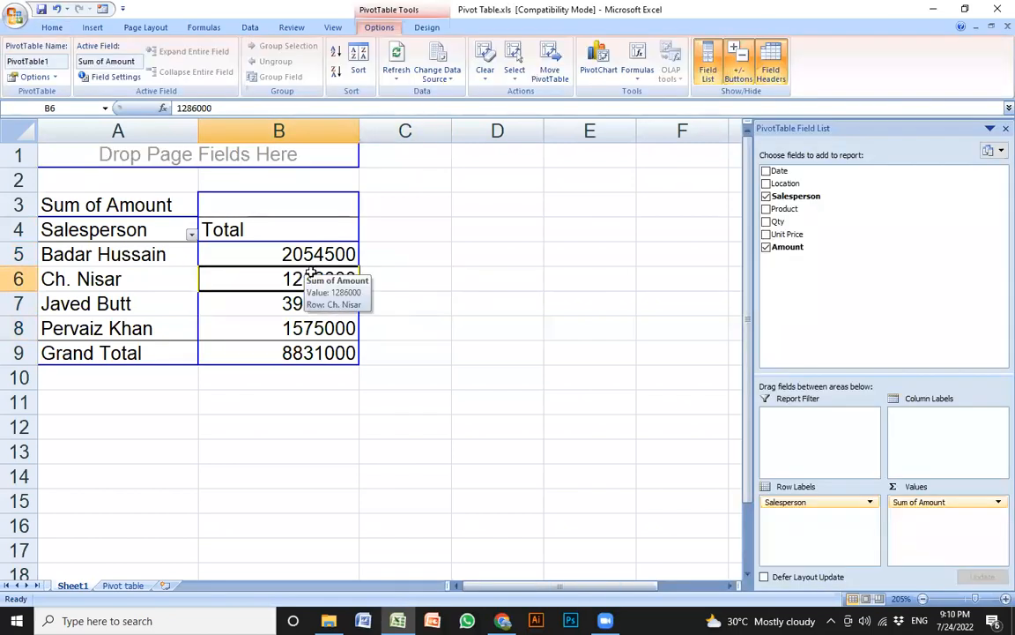
click(222, 333)
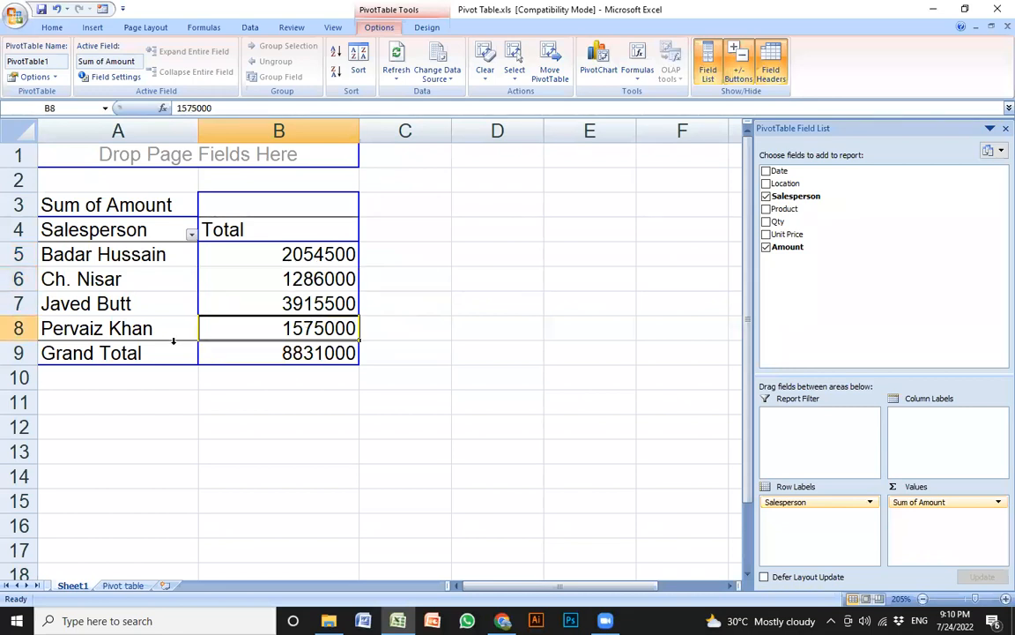
click(154, 304)
drag(225, 305, 159, 304)
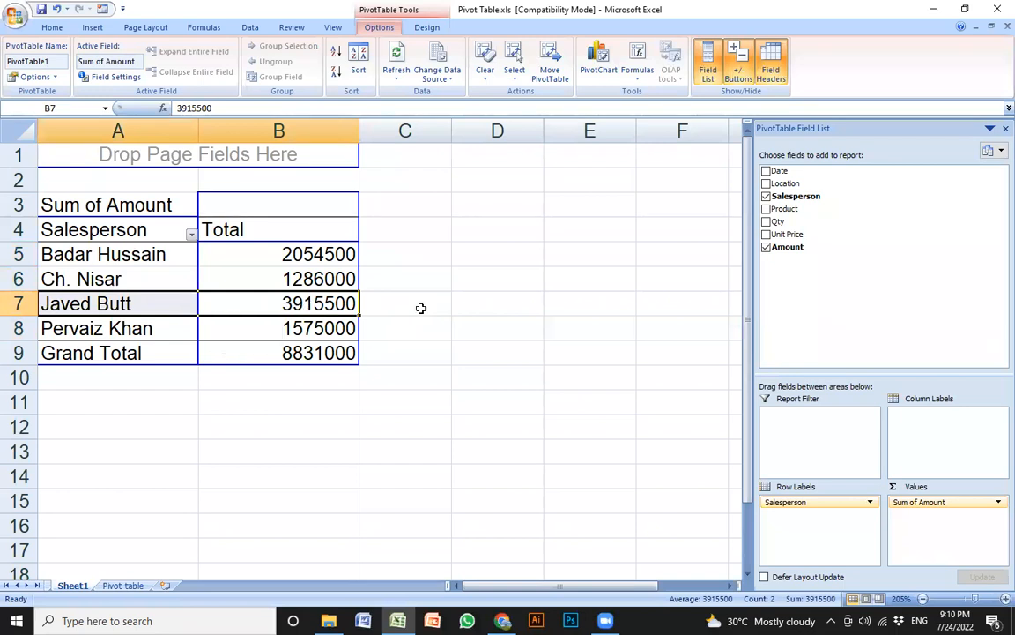
click(478, 306)
click(300, 282)
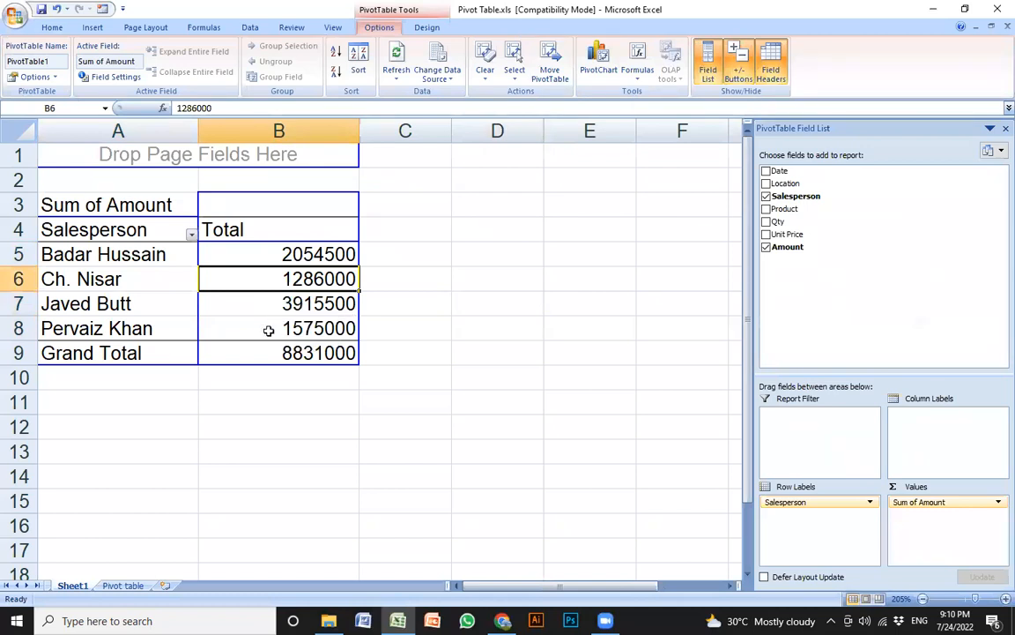
click(478, 318)
click(476, 293)
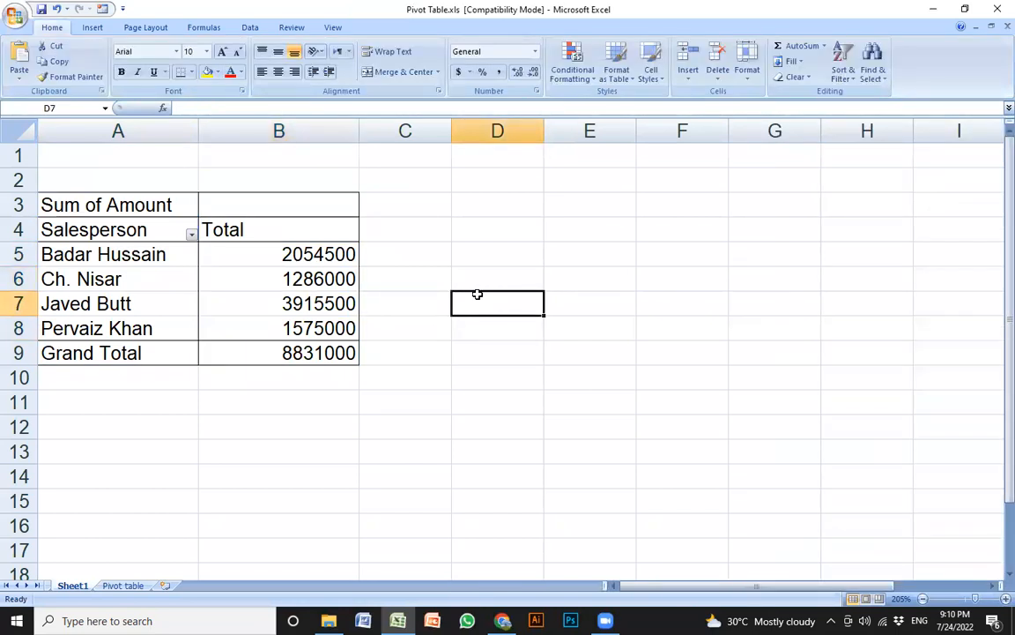
Enter =MAX(B5:B8) in D9 to find the largest salesperson total, 3915500
right_click(479, 310)
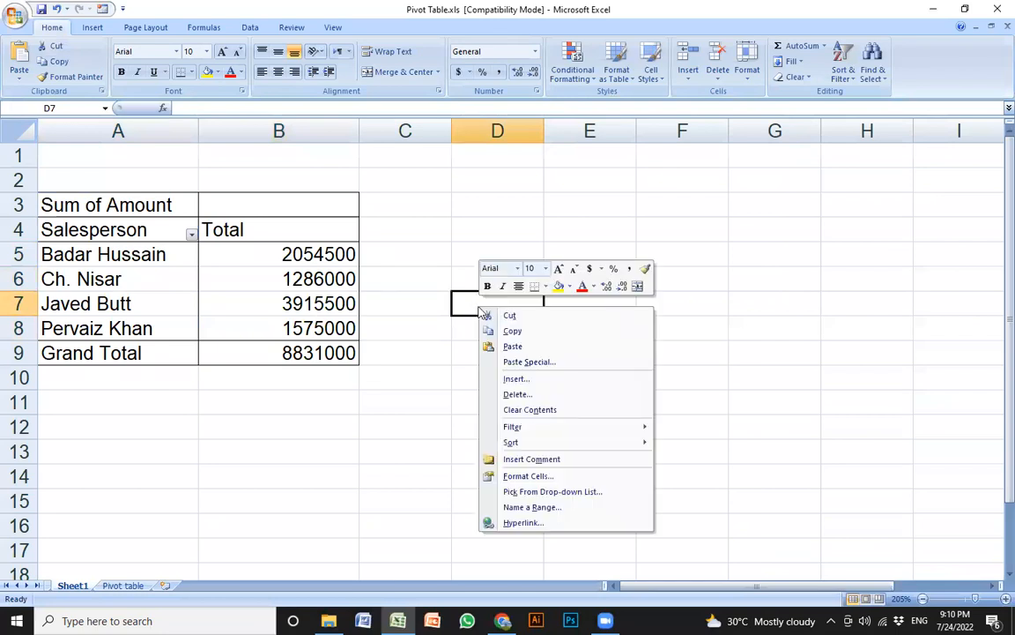
click(464, 302)
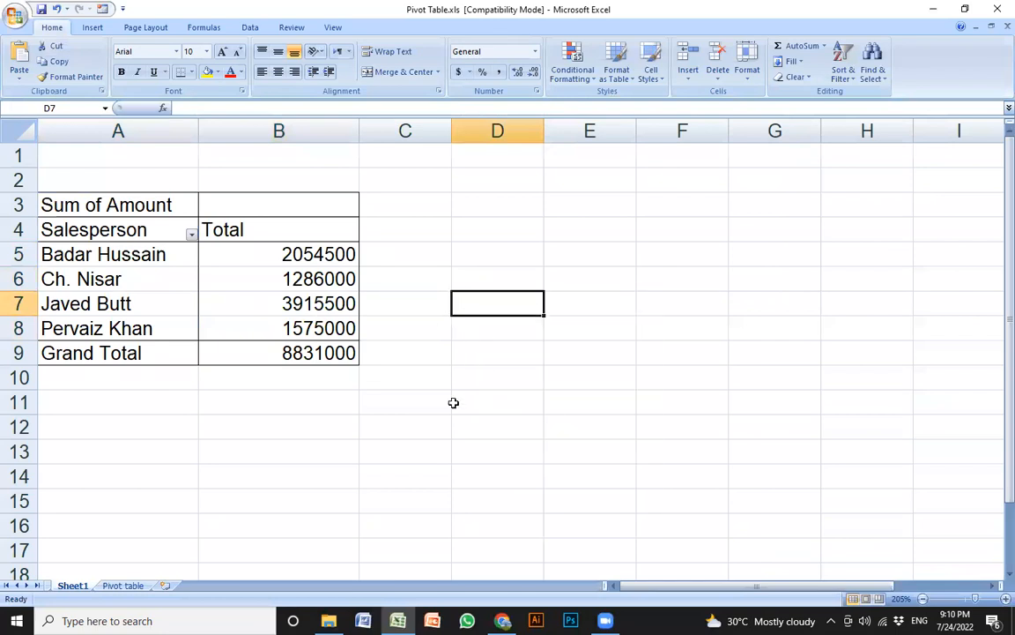
click(410, 394)
click(511, 346)
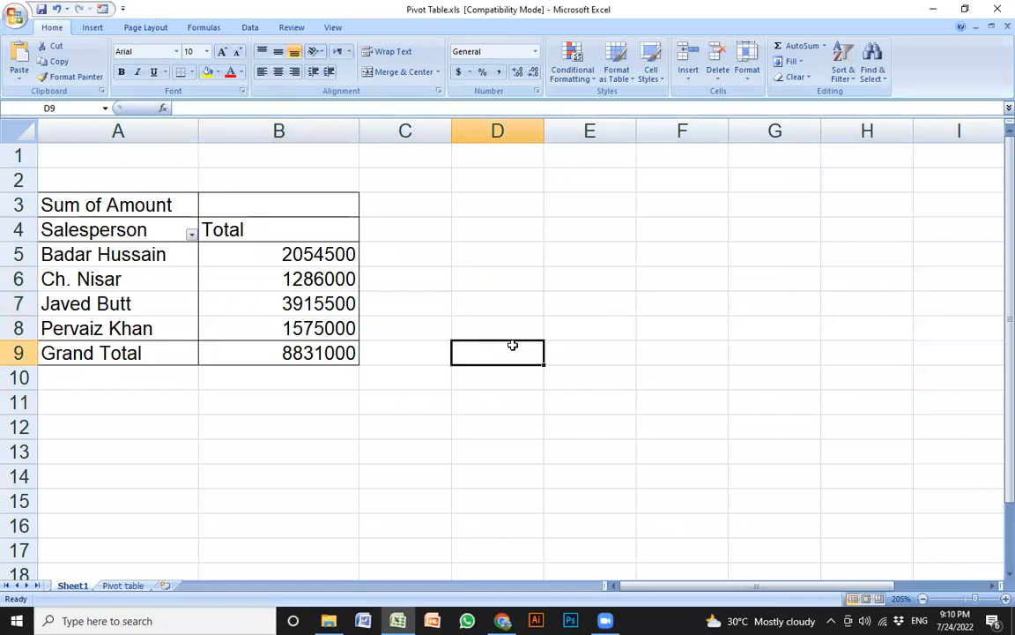
text(=)
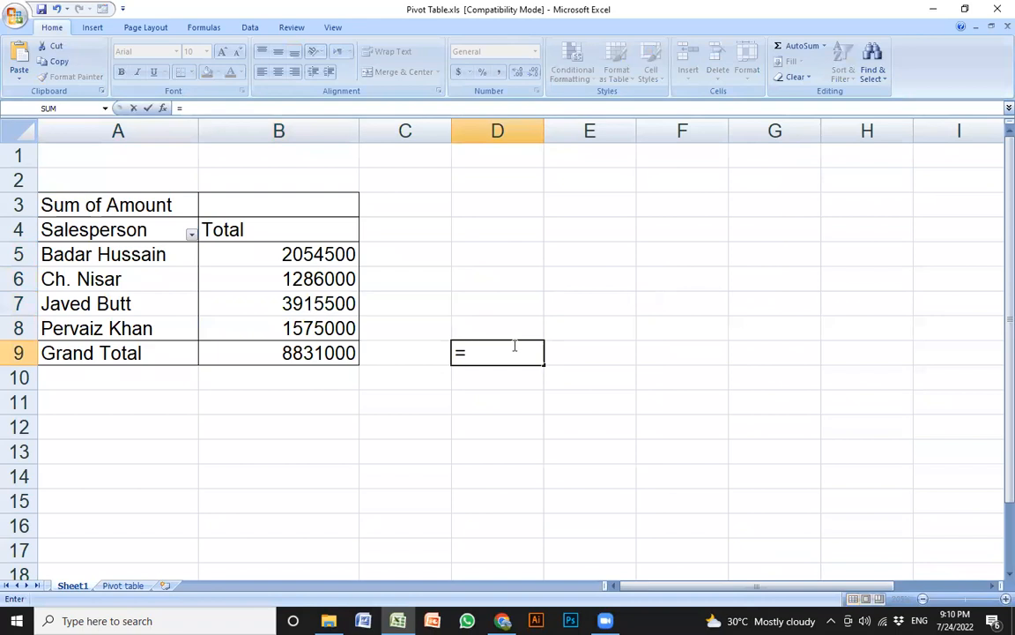
text(ma)
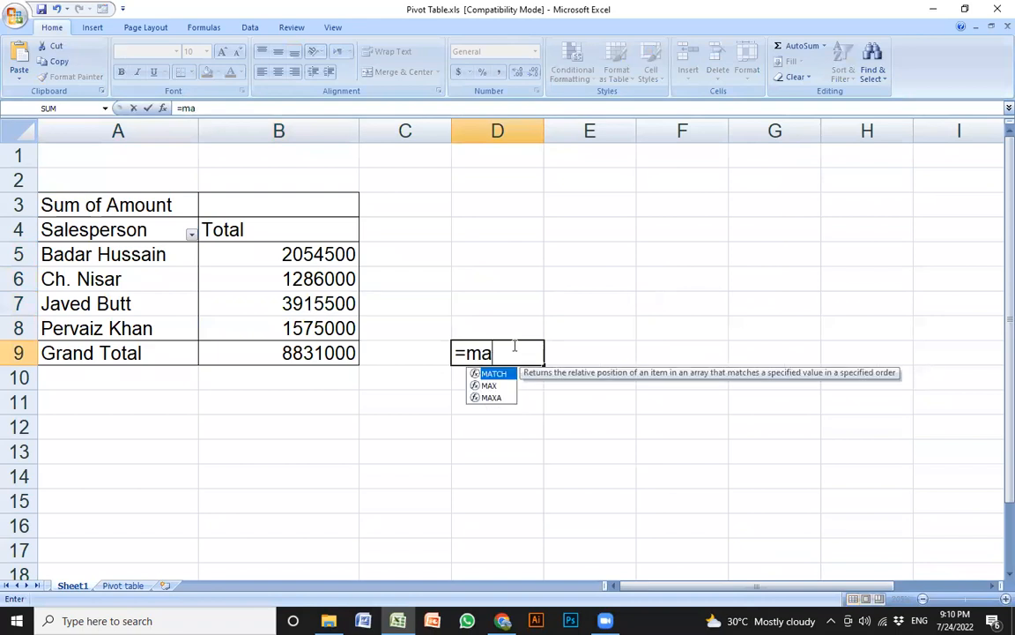
text(xi)
key(BackSpace)
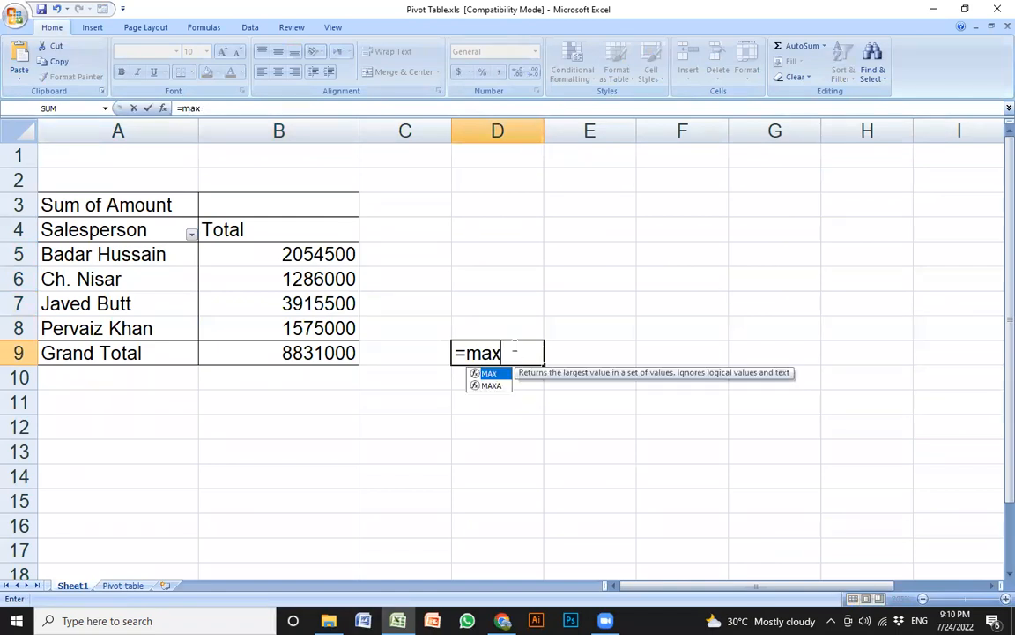
text(()
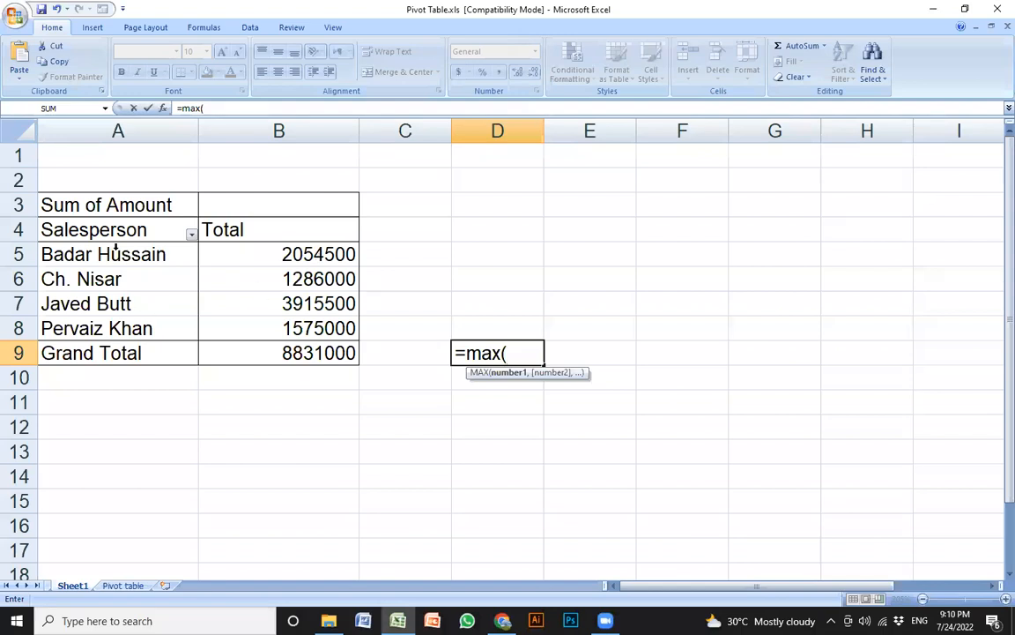
click(286, 255)
drag(285, 254, 278, 329)
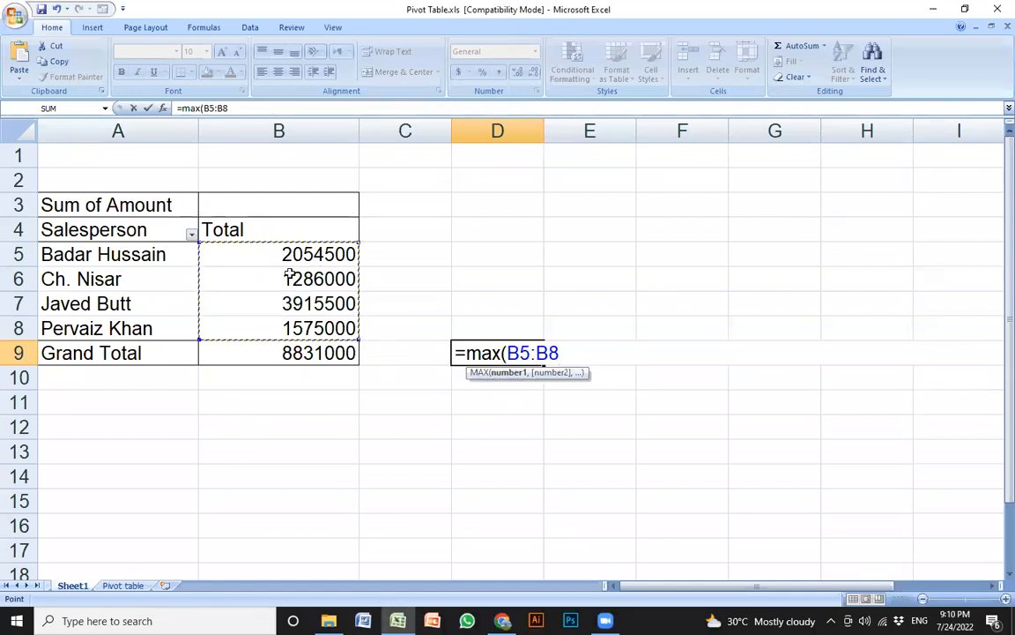
click(269, 254)
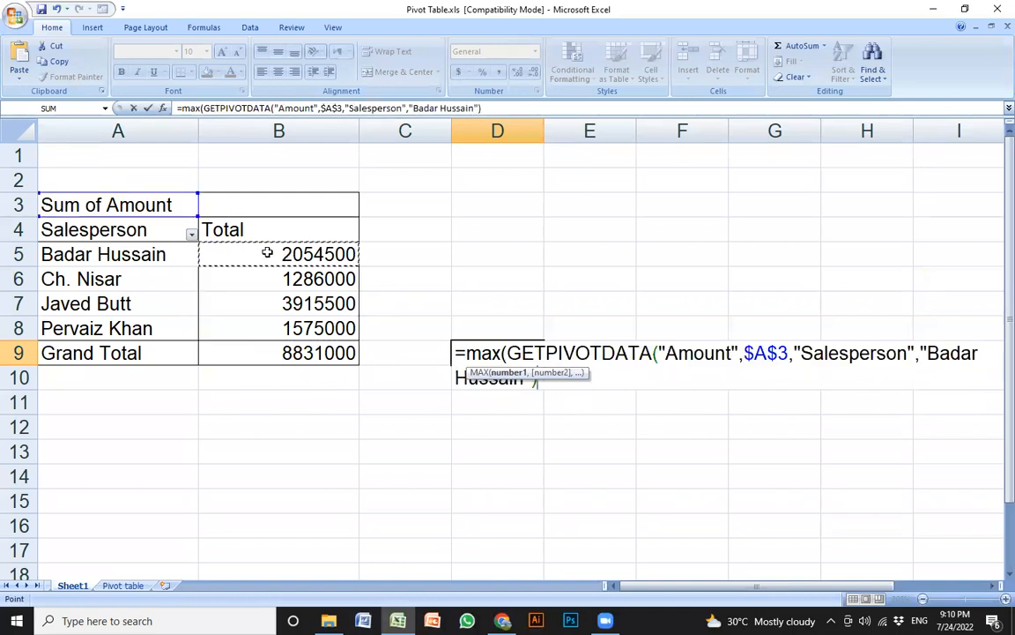
drag(266, 251, 274, 325)
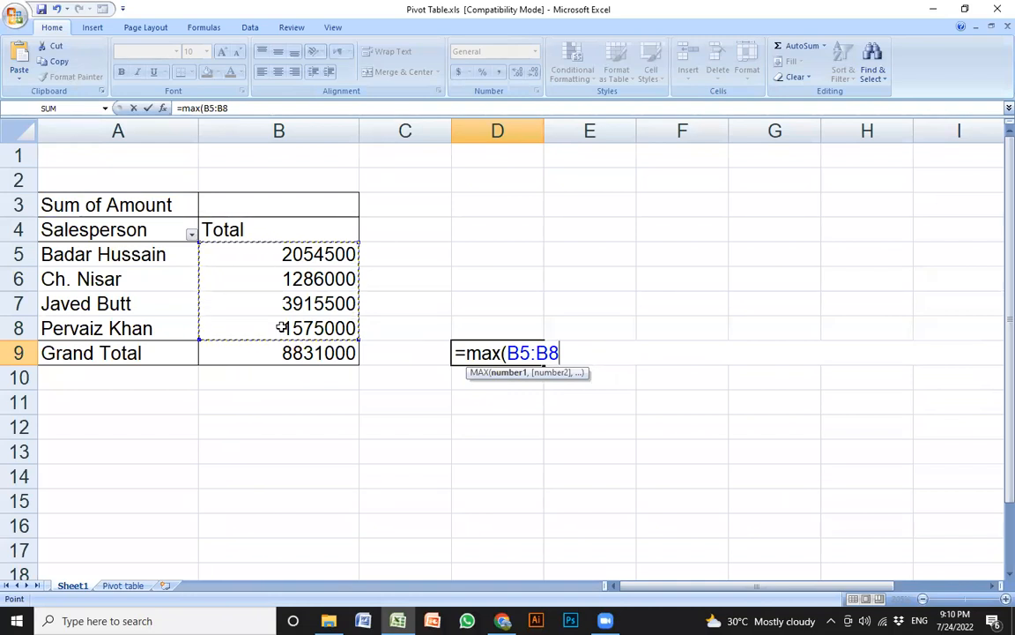
key(Return)
Compare the D9 result with the pivot totals, then clear D9
click(490, 355)
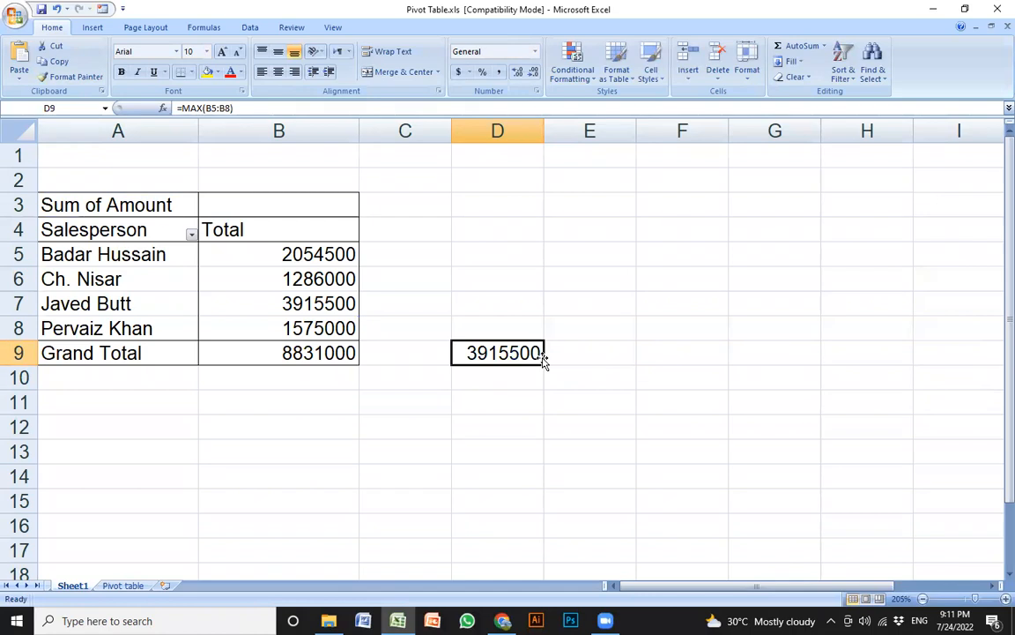
click(304, 302)
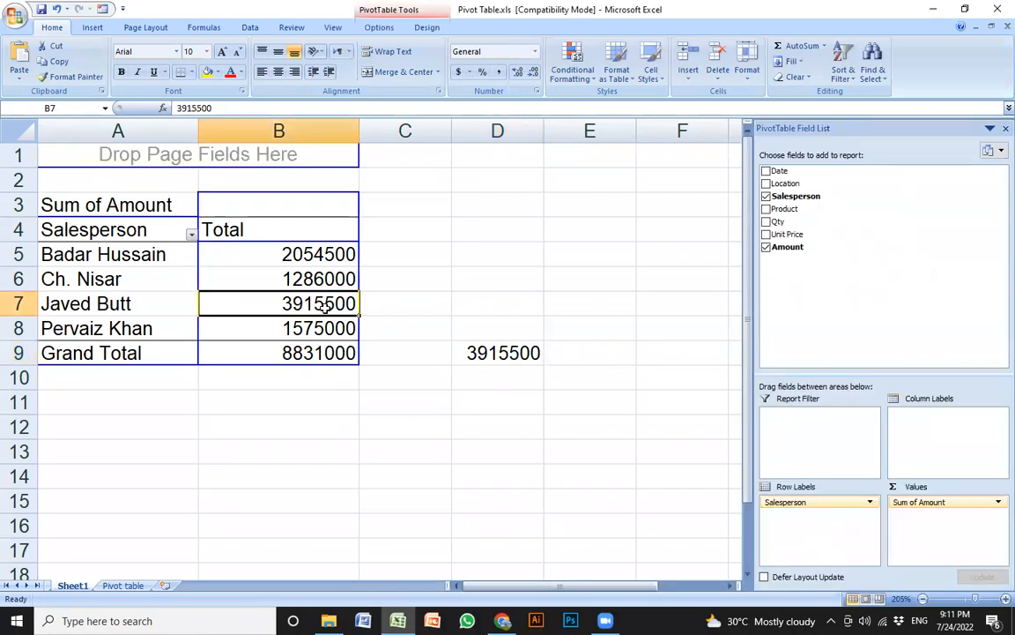
right_click(327, 303)
click(527, 354)
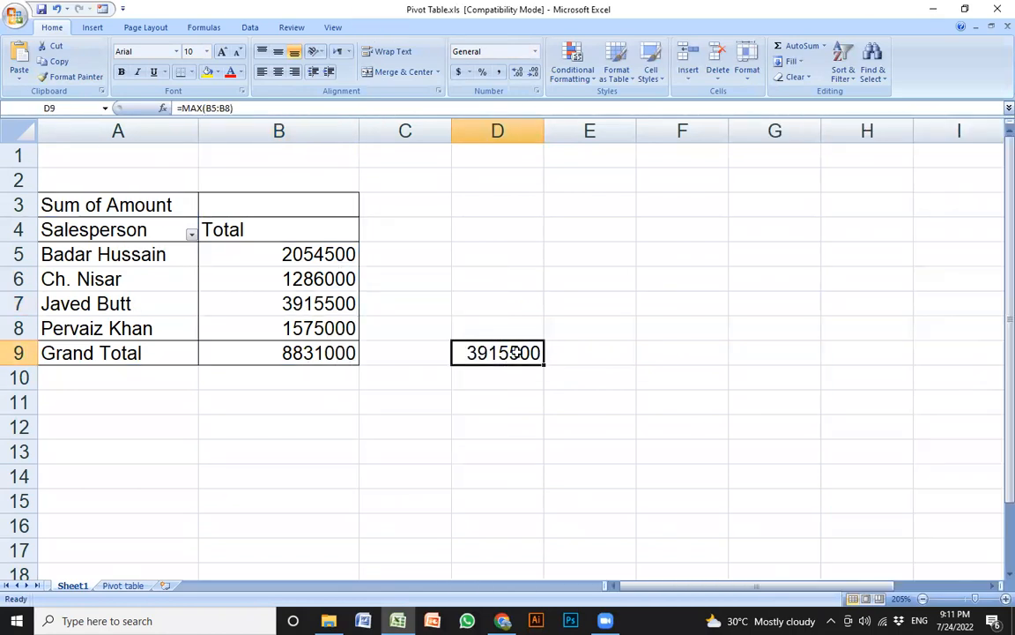
key(Delete)
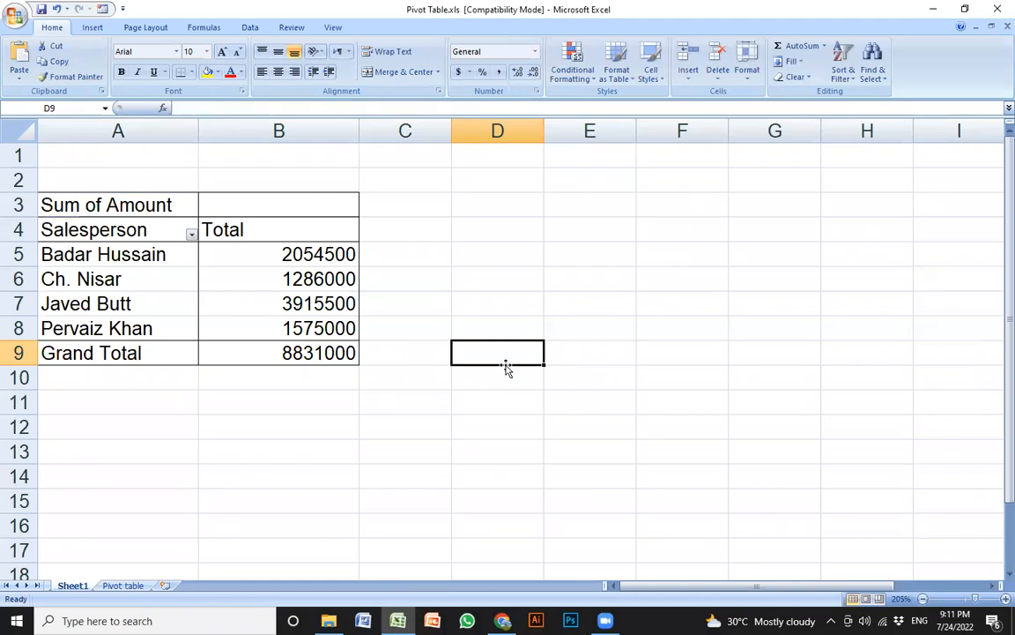
Enter =MIN(B5:B8) in D8 to return the smallest total, 1286000
click(500, 323)
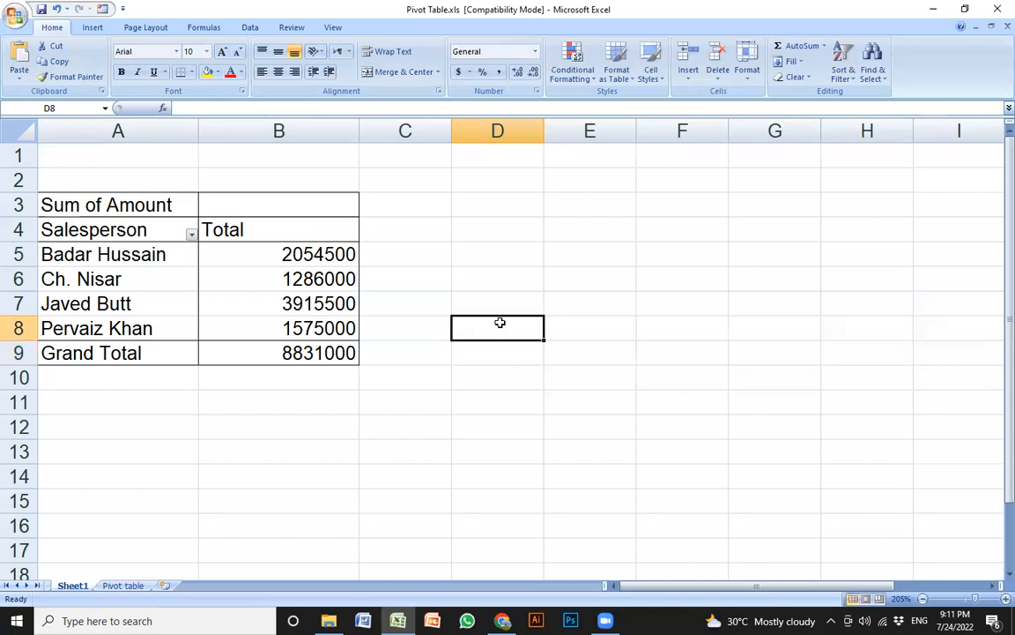
text(=)
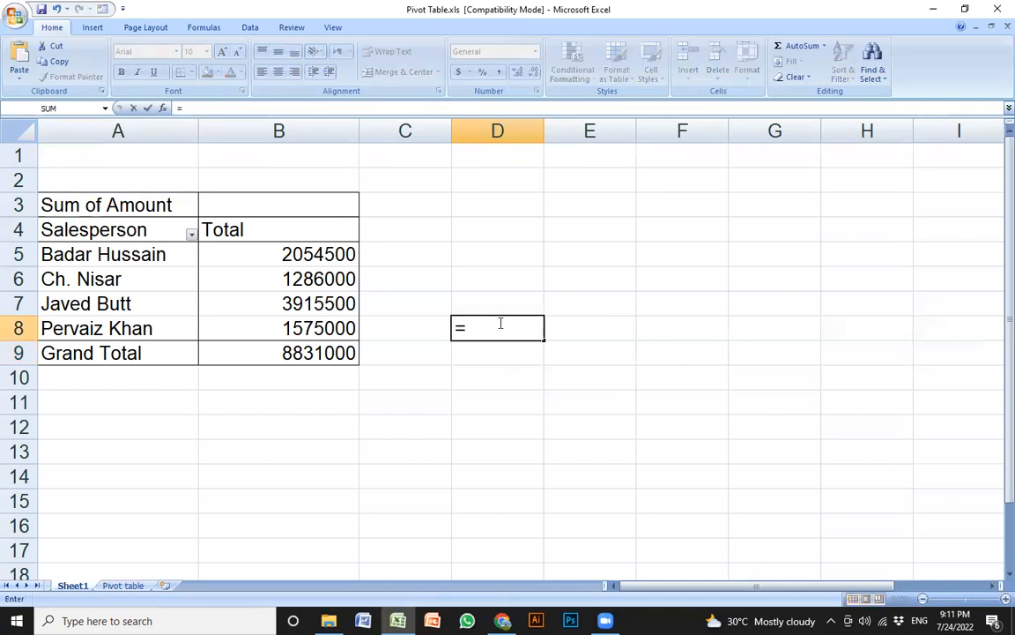
text(min()
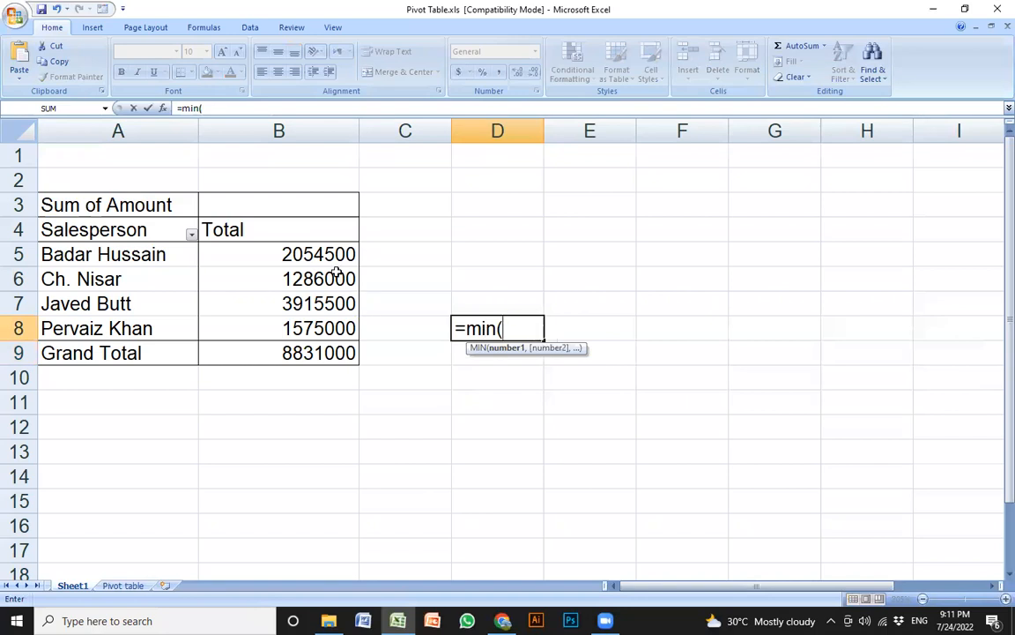
drag(297, 249, 332, 330)
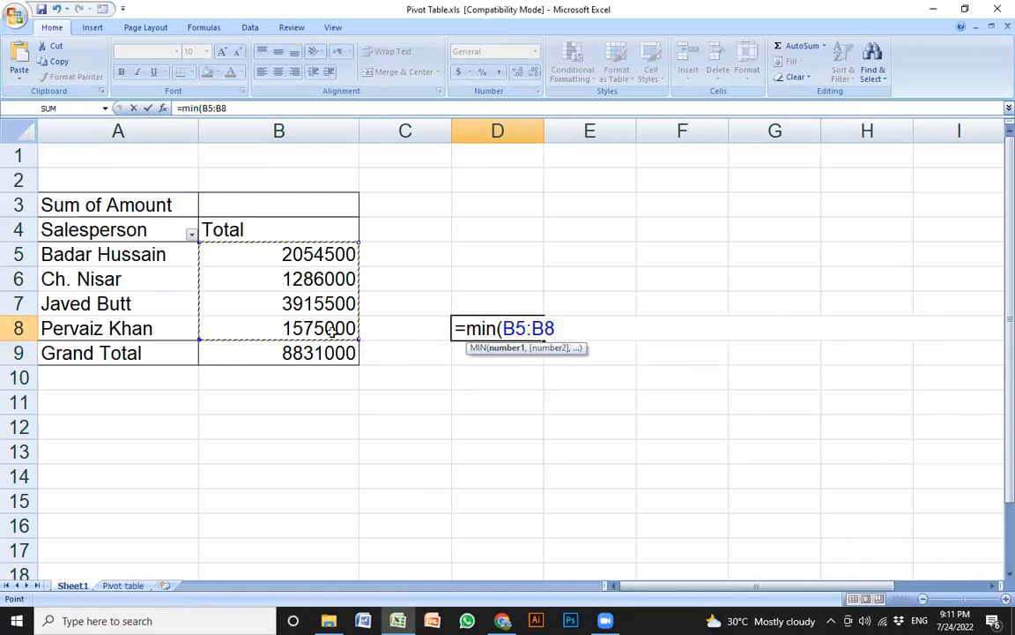
key(Return)
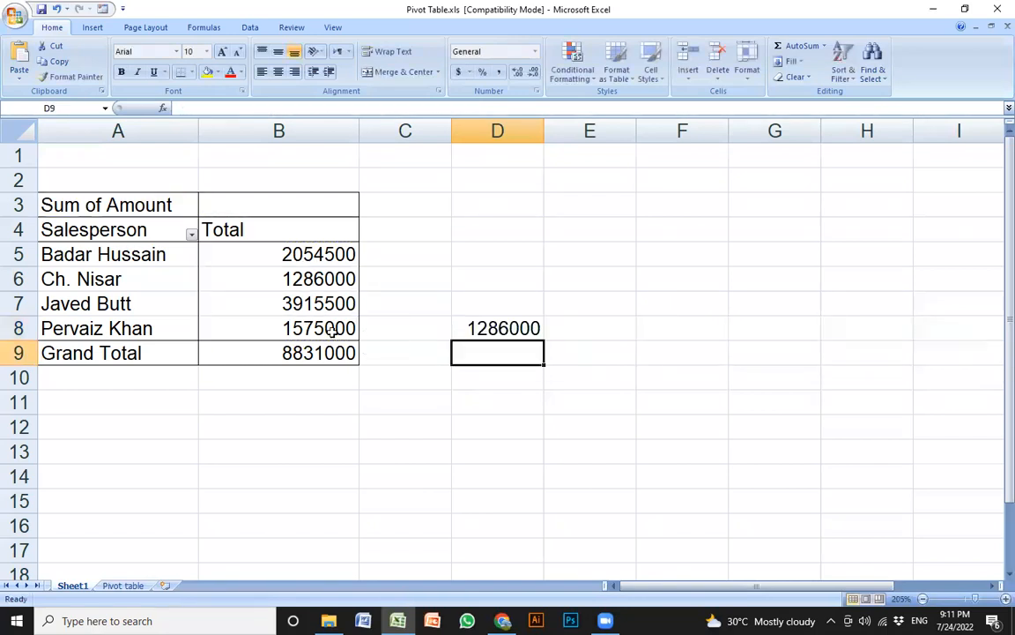
Compare the D8 result with the smallest salesperson total in column B
key(Up)
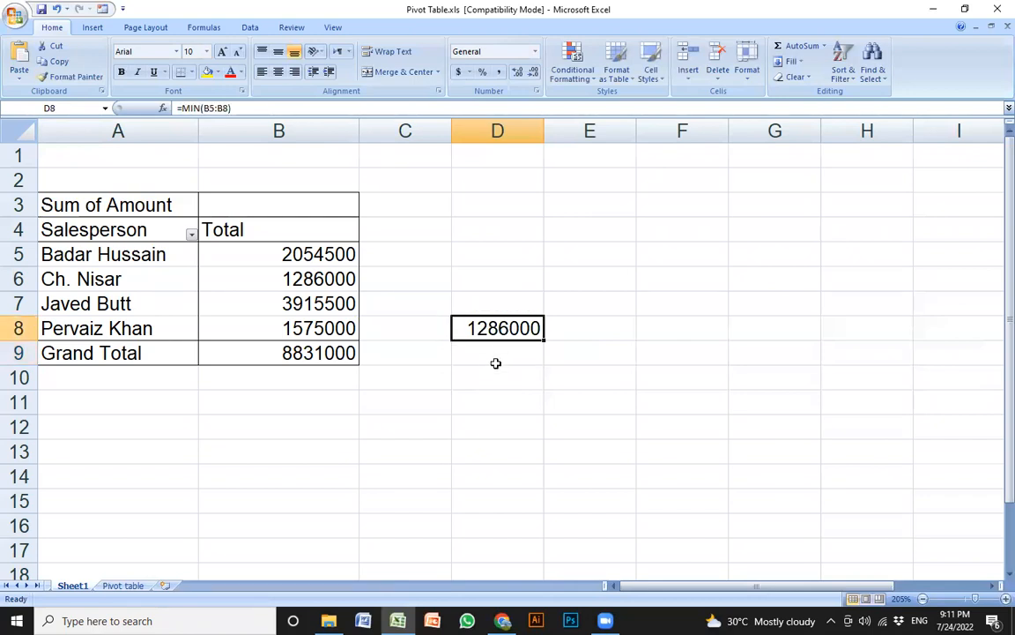
click(268, 281)
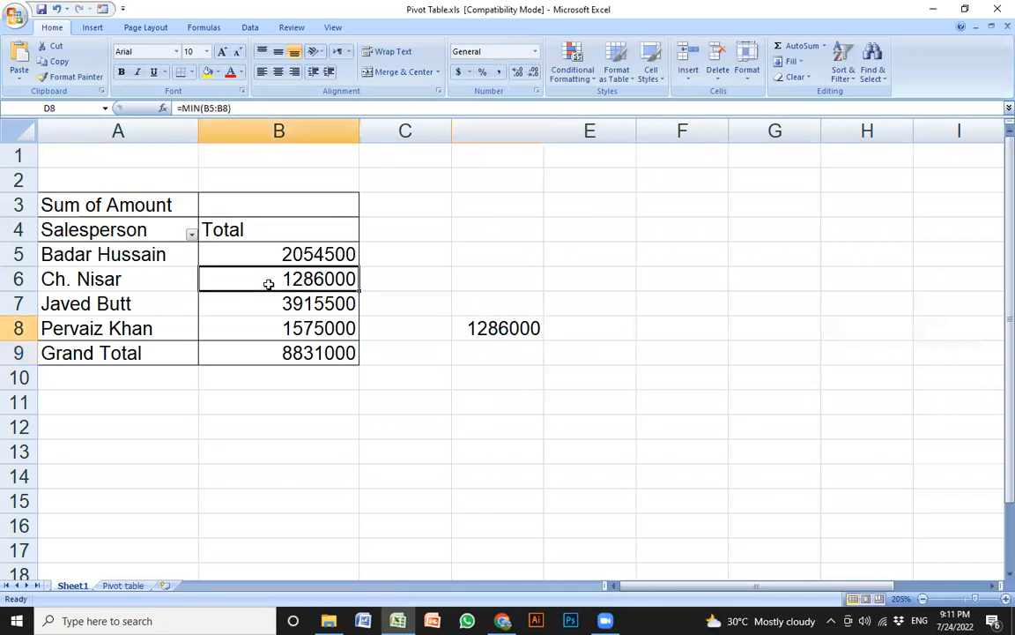
click(506, 327)
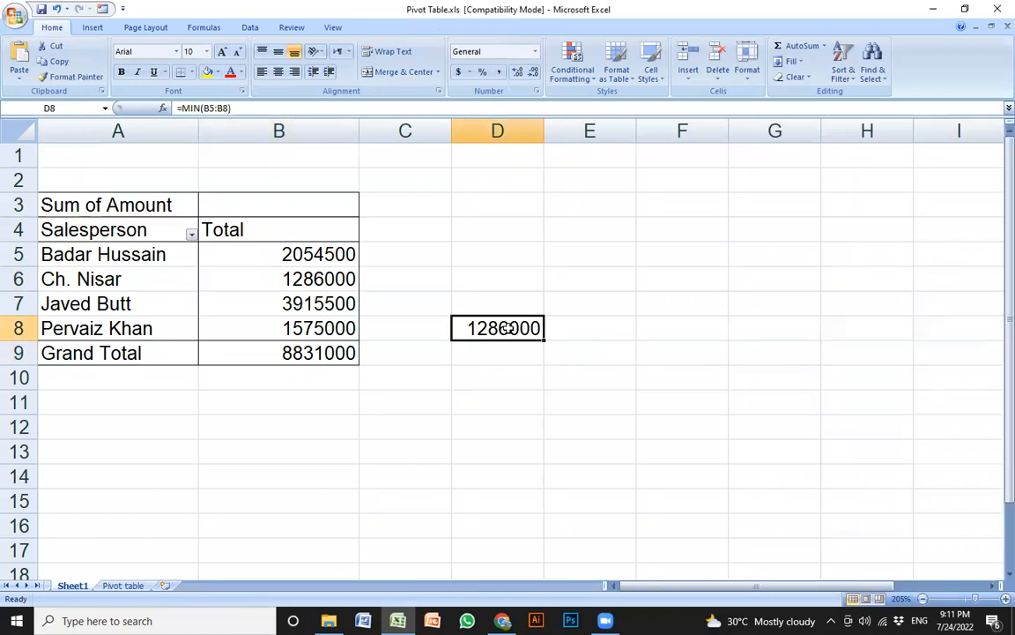
click(296, 280)
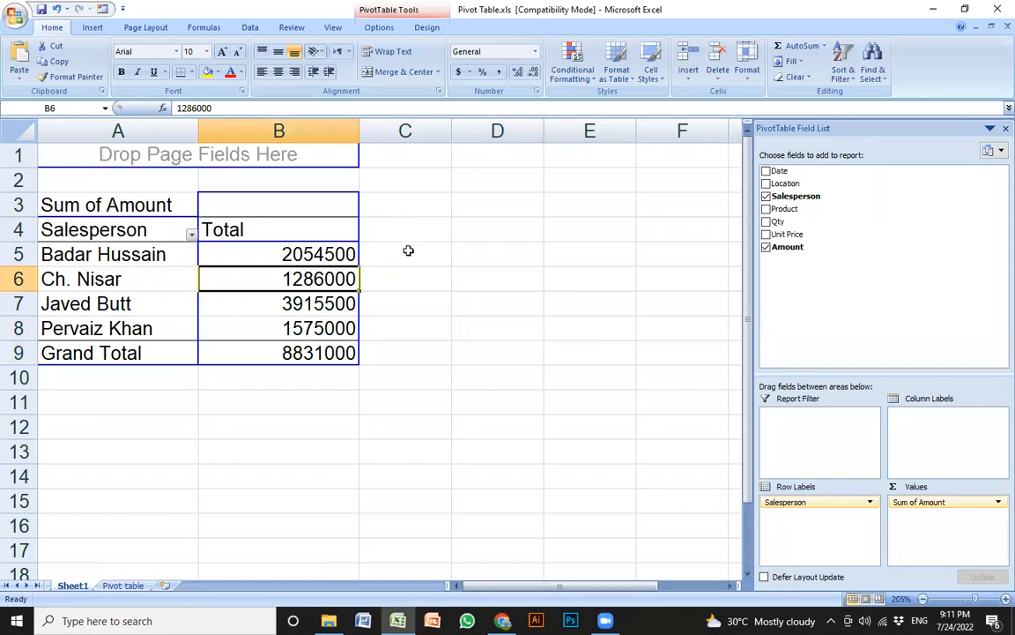
Switch from the pivot sheet to the Pivot table sheet holding the sales data
scroll(556, 238, right, 4)
click(247, 305)
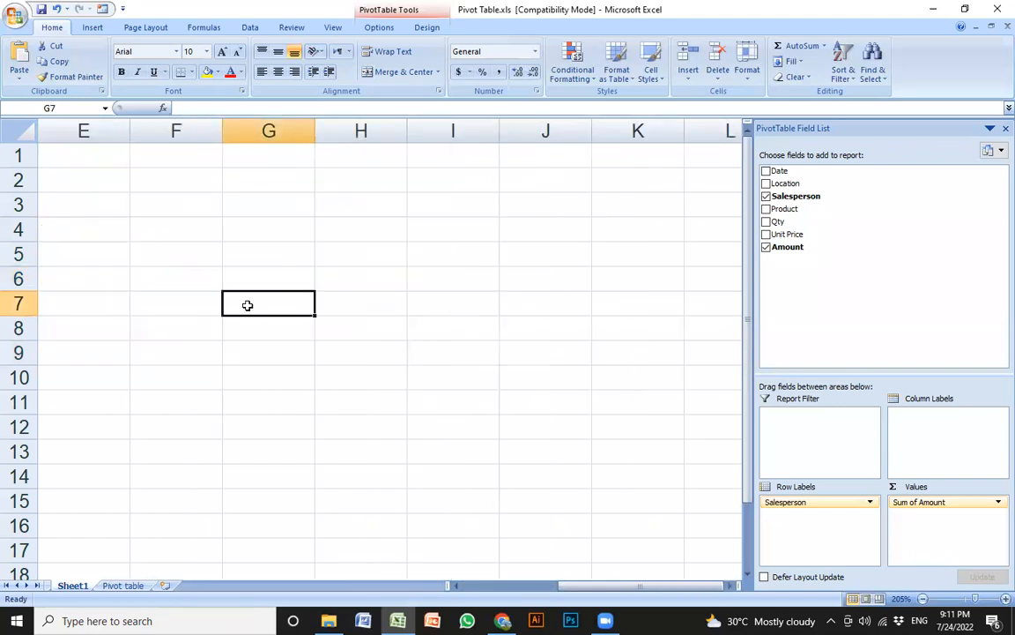
key(ctrl+Up)
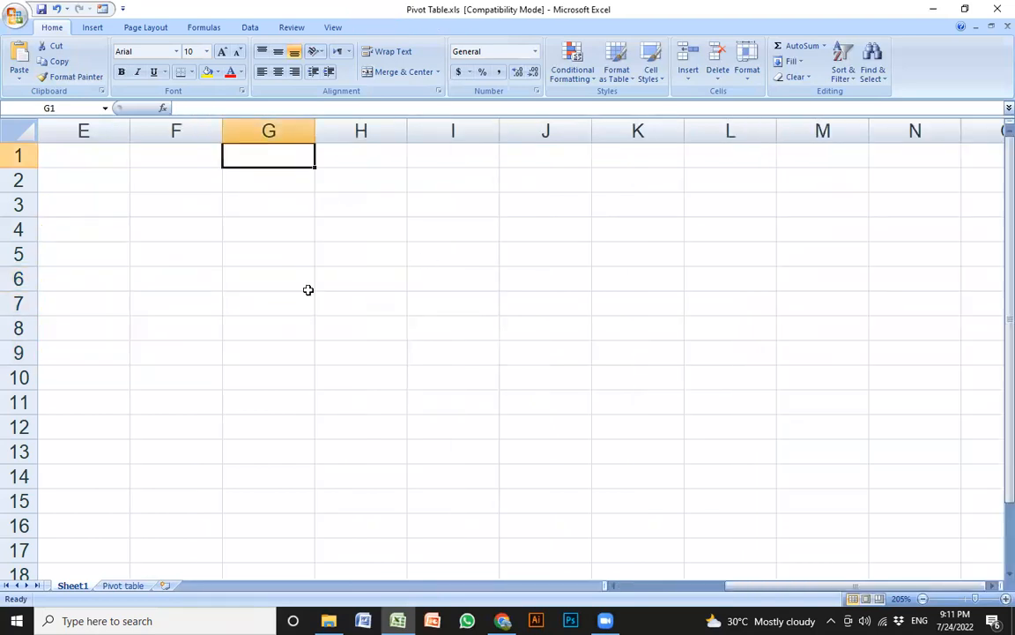
click(387, 335)
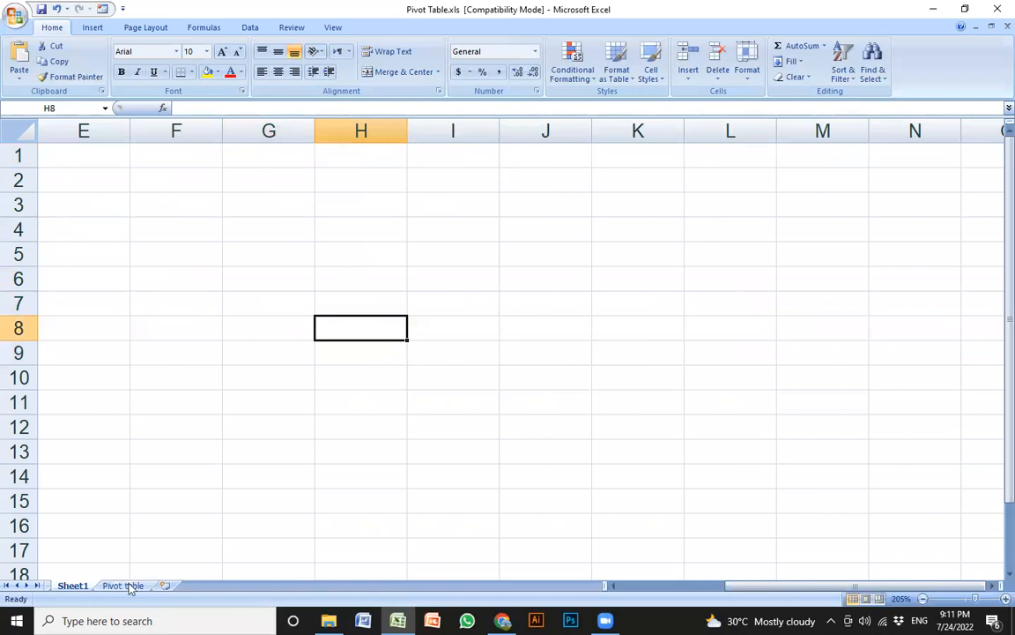
click(123, 585)
click(793, 283)
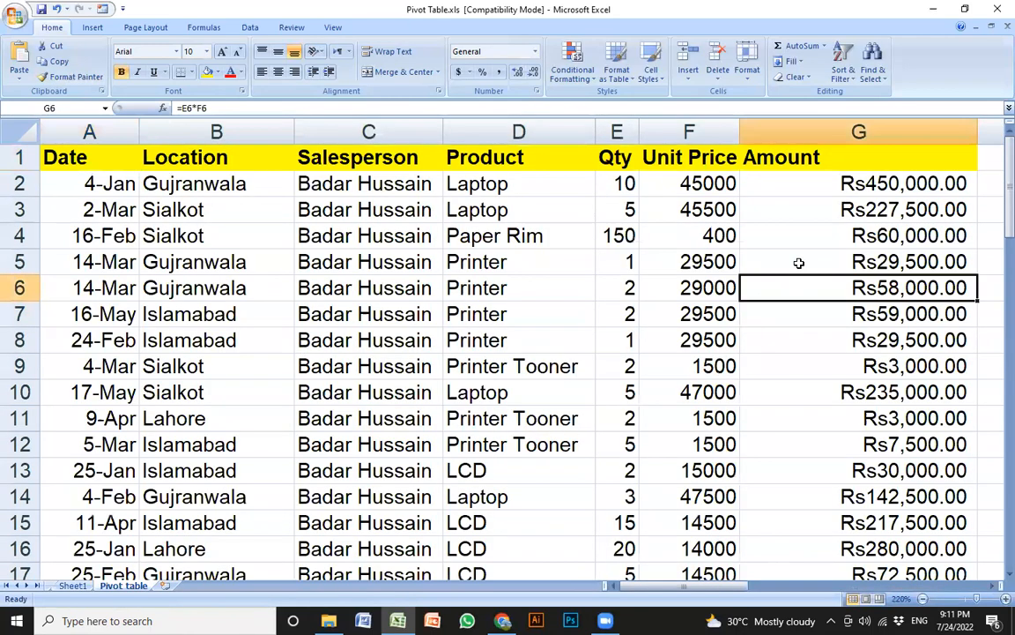
Close the workbook without saving and reopen Pivot Table.xls
click(996, 9)
click(512, 408)
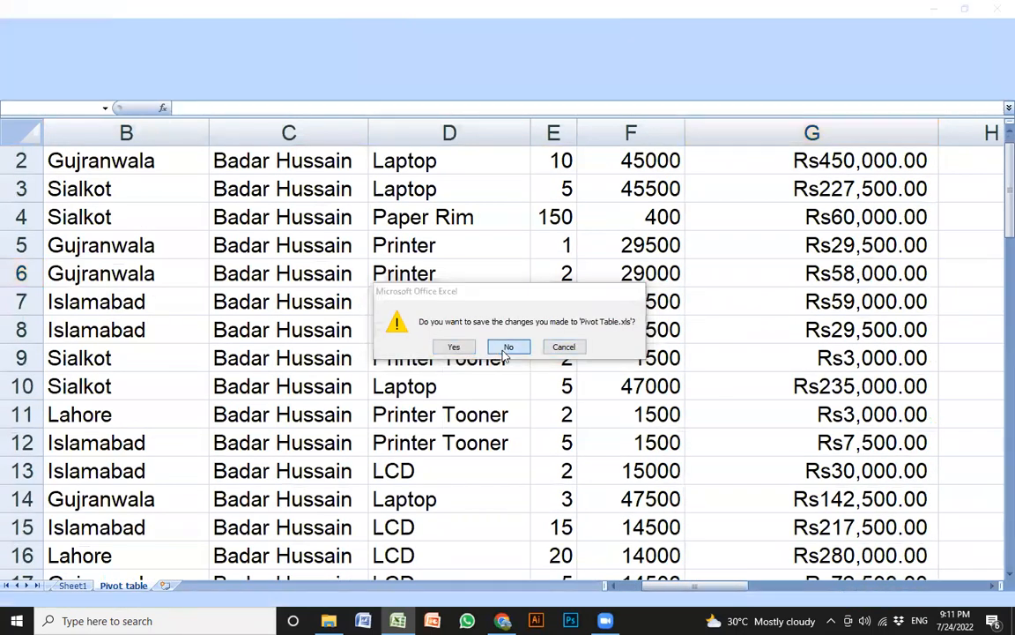
double_click(622, 328)
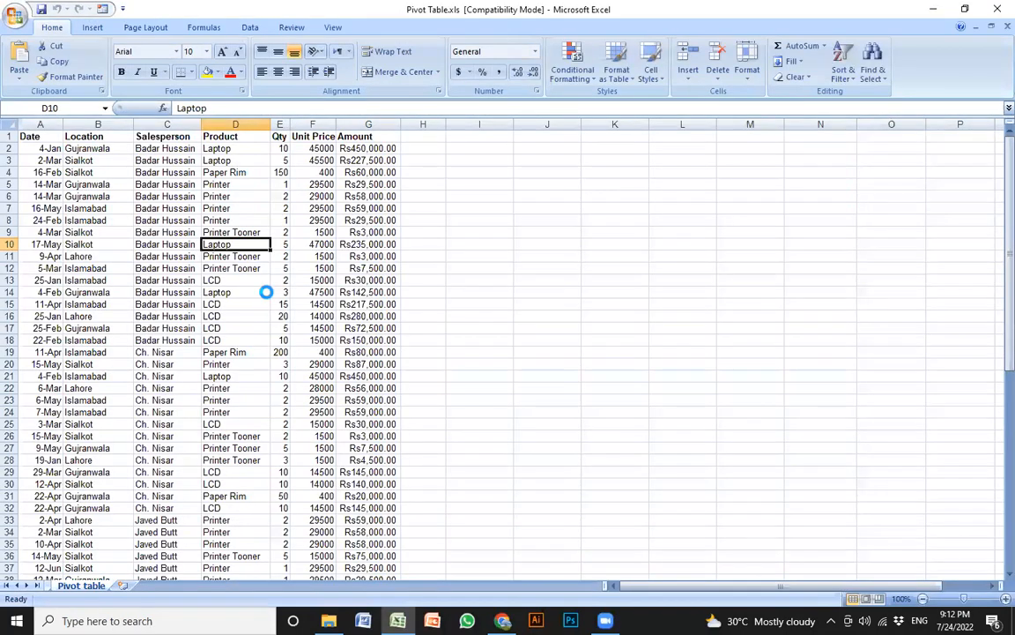
scroll(273, 294, up, 6)
key(Left)
key(Left)
key(Left)
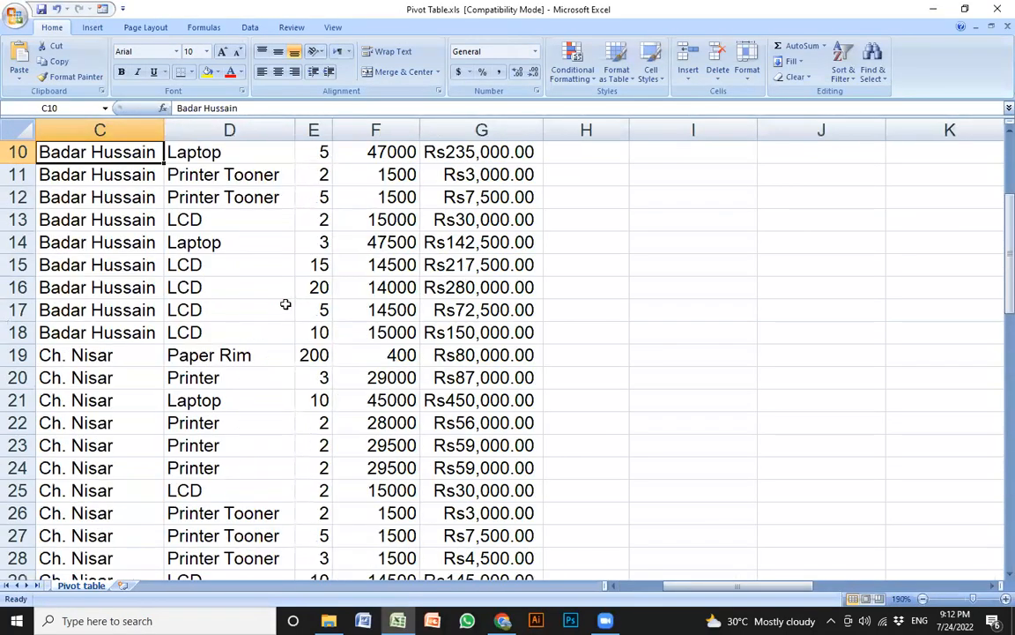
scroll(274, 269, up, 3)
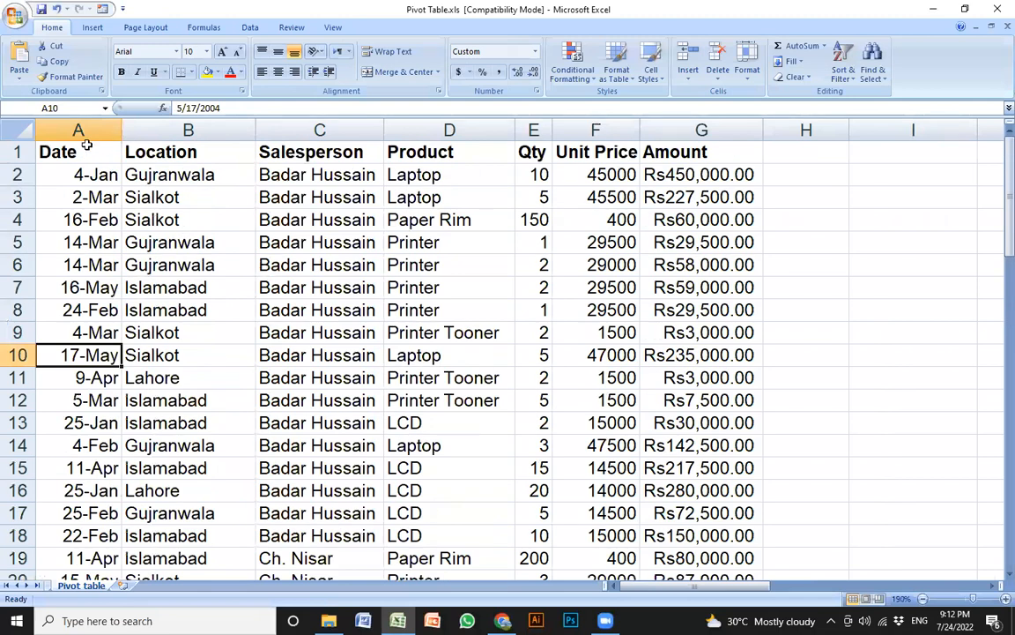
click(79, 152)
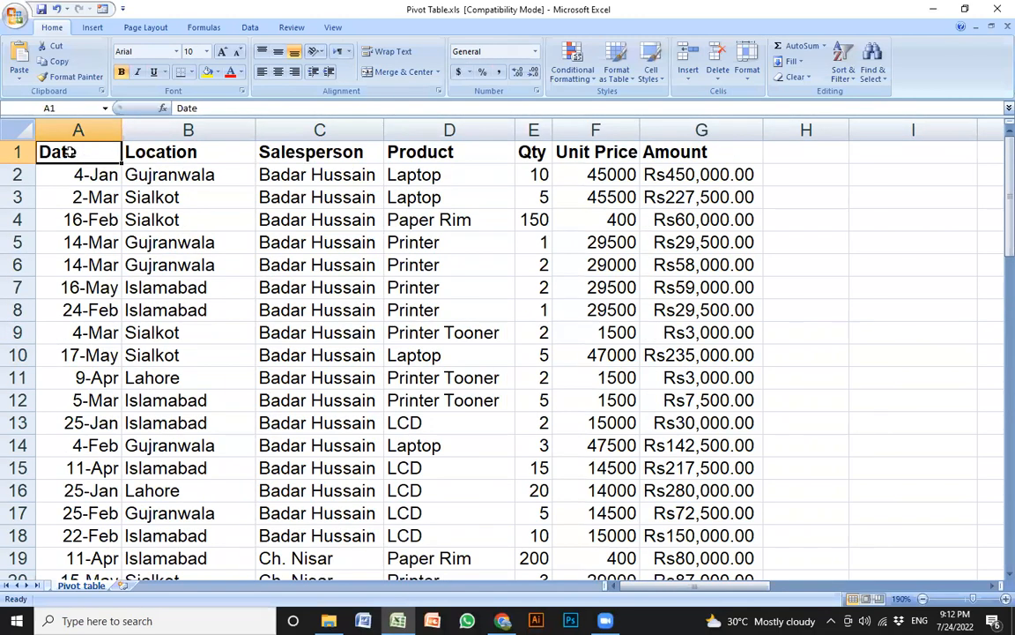
click(92, 28)
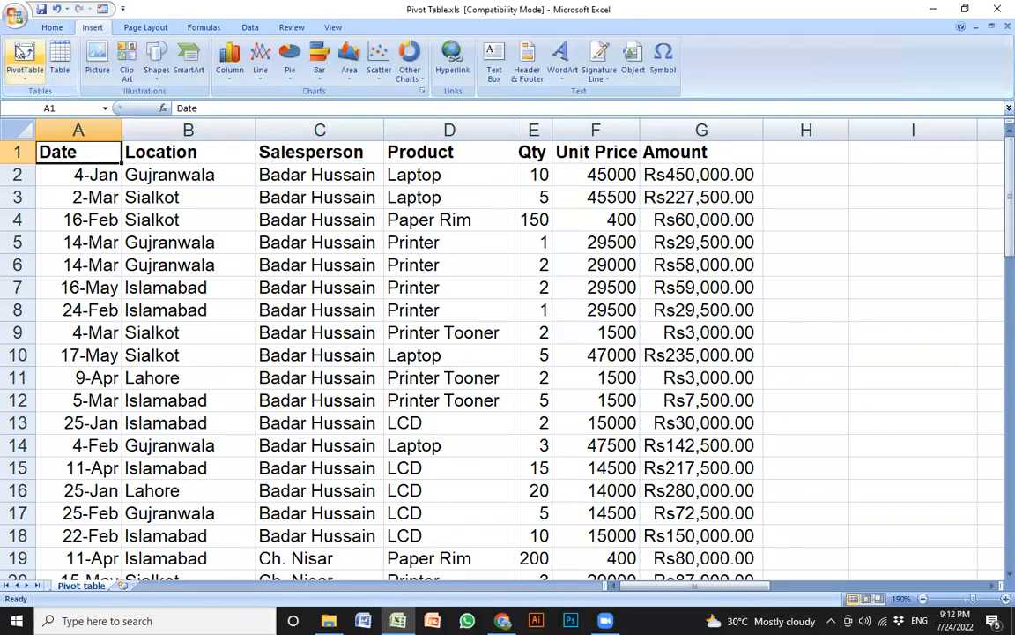
click(24, 53)
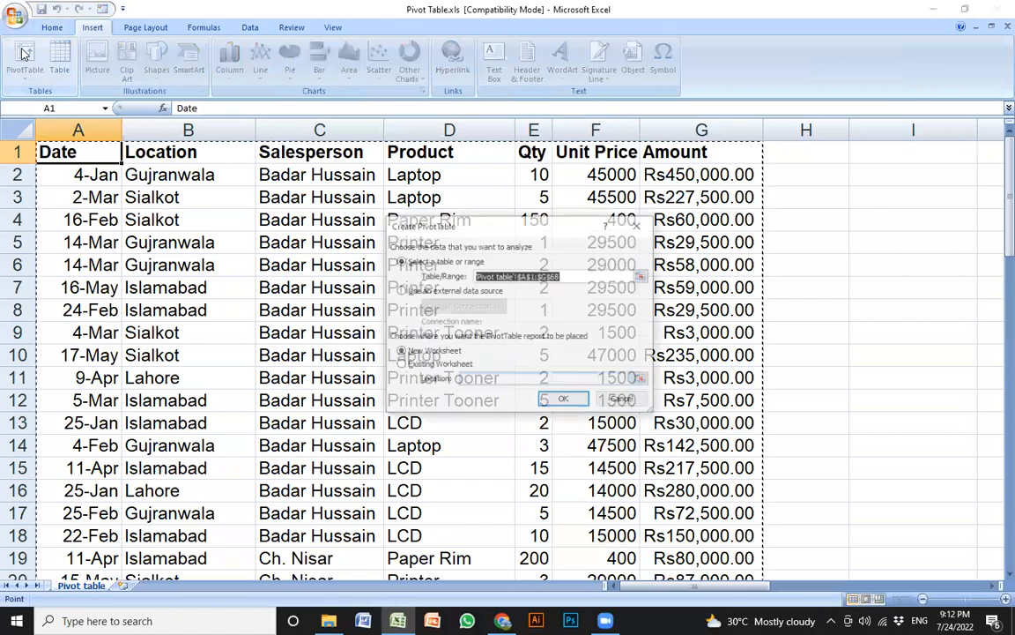
click(565, 401)
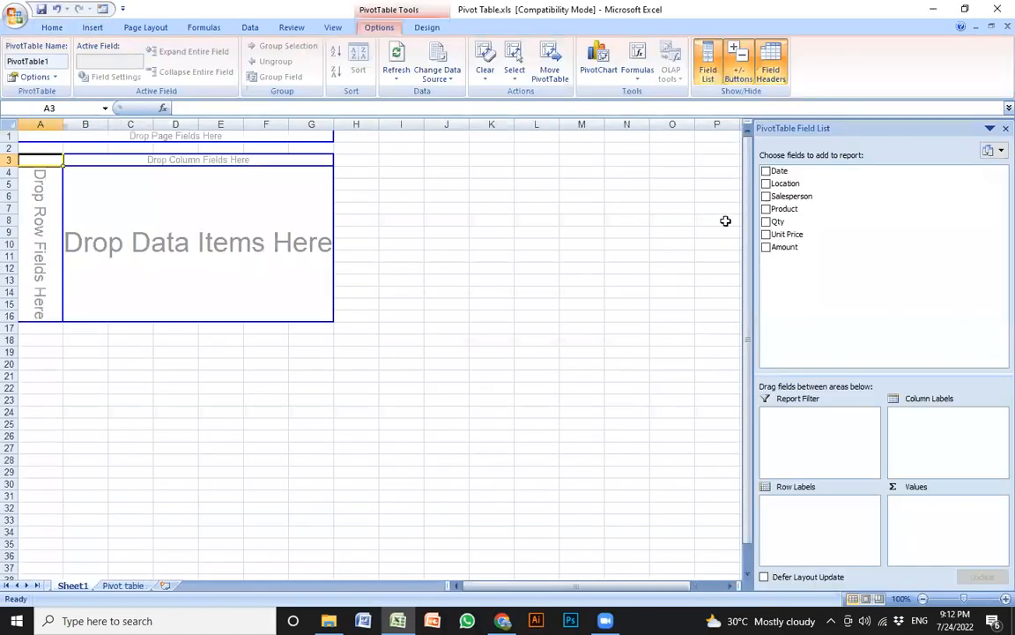
click(766, 195)
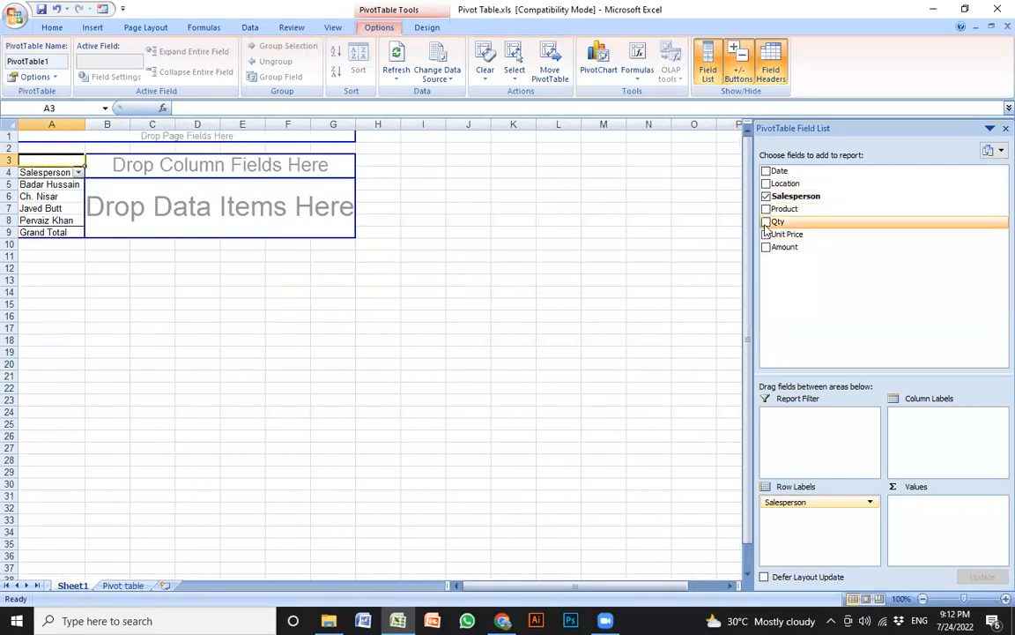
click(766, 222)
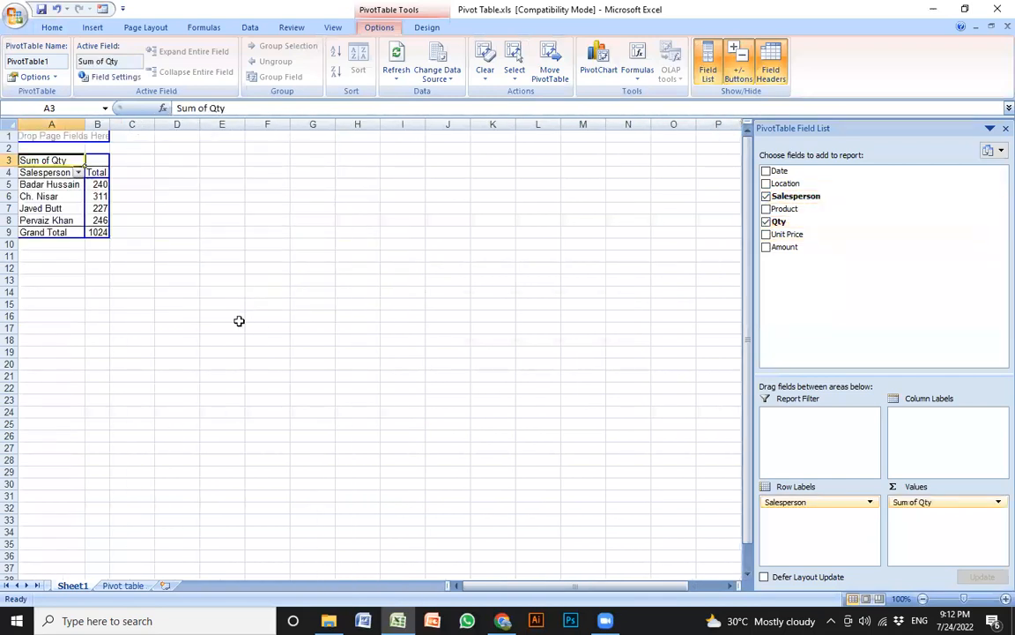
scroll(227, 296, up, 4)
scroll(227, 302, up, 5)
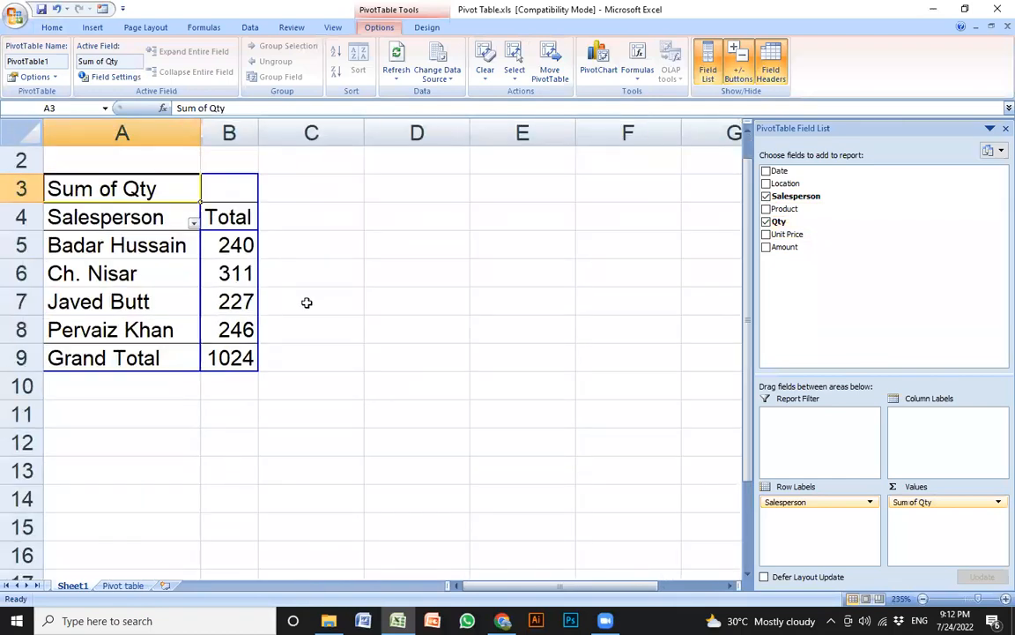
click(126, 273)
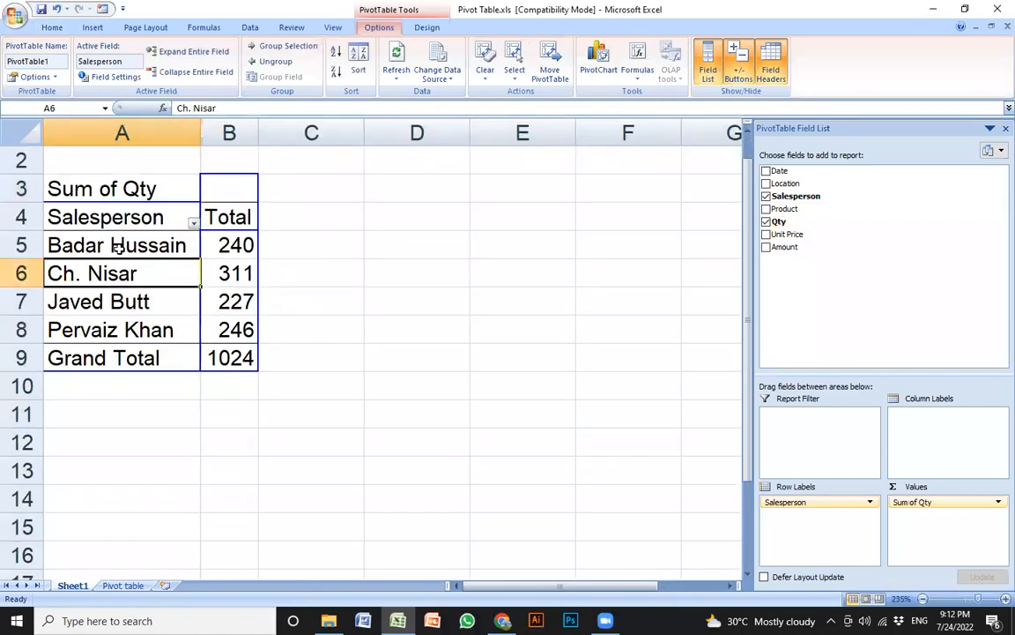
click(111, 243)
click(236, 245)
mouse_move(246, 277)
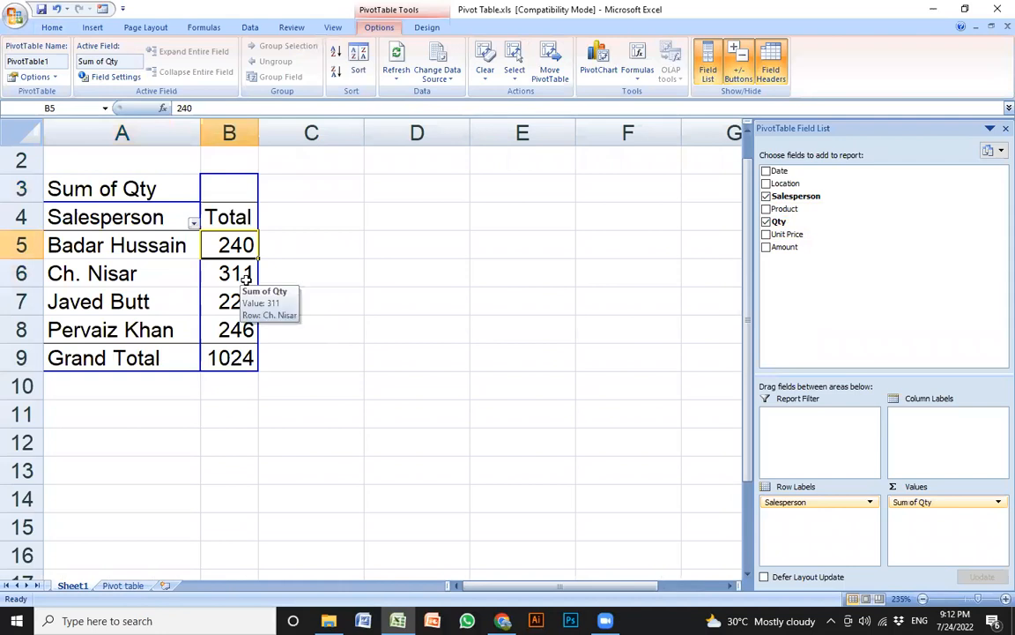
click(172, 277)
click(240, 274)
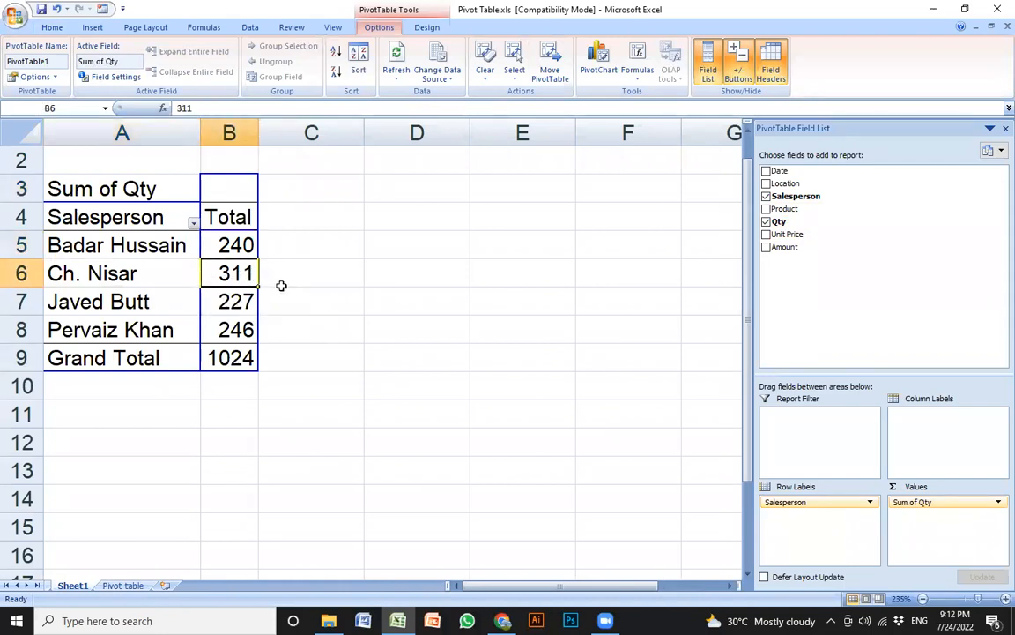
click(170, 300)
click(233, 300)
click(172, 328)
click(233, 329)
Add Product as a second row grouping under each salesperson
click(341, 330)
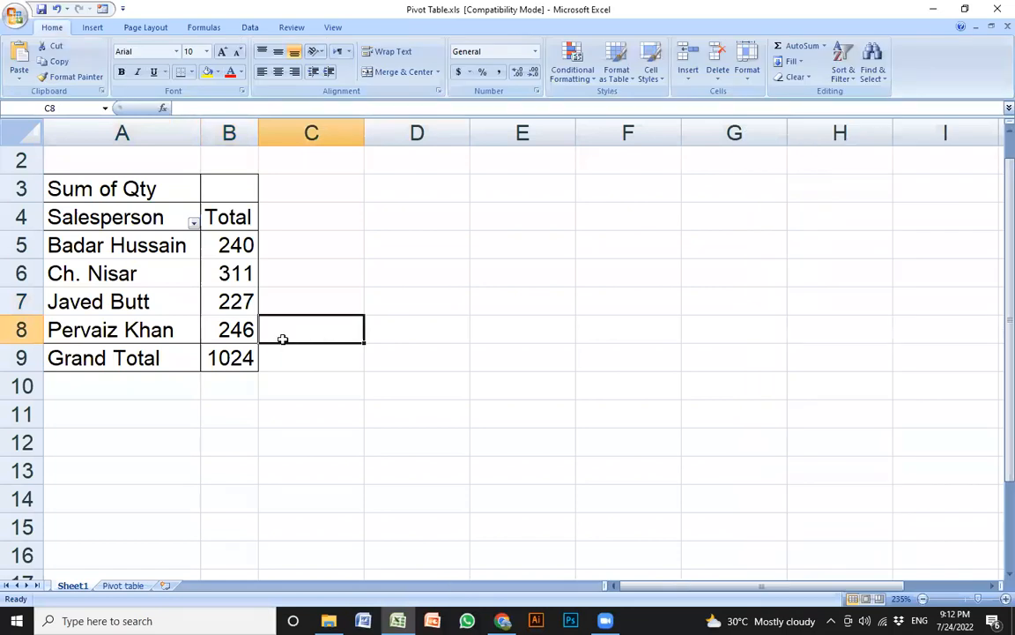
click(205, 322)
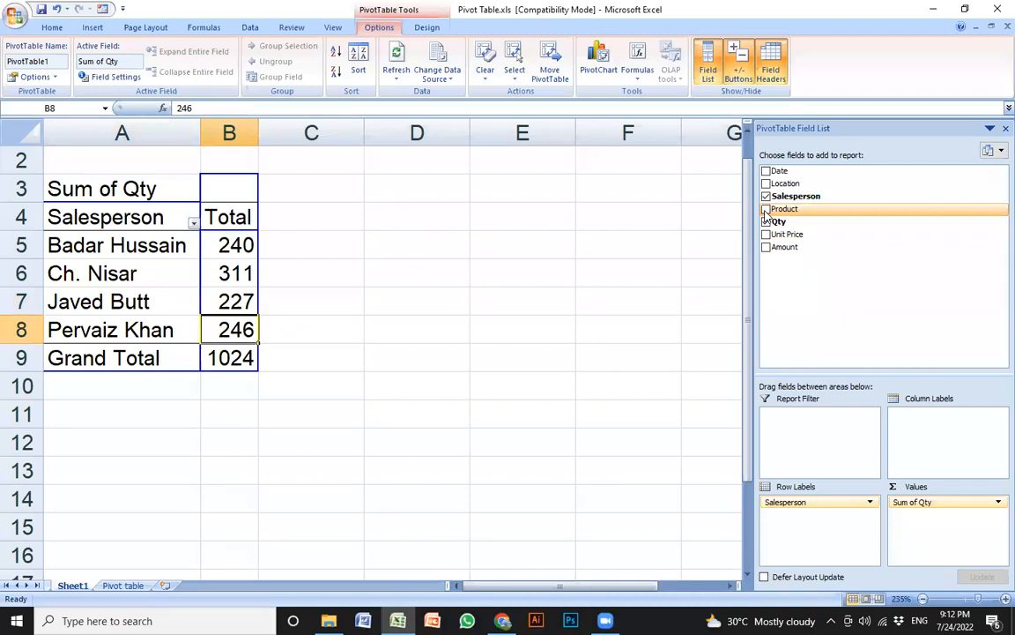
click(765, 210)
click(375, 268)
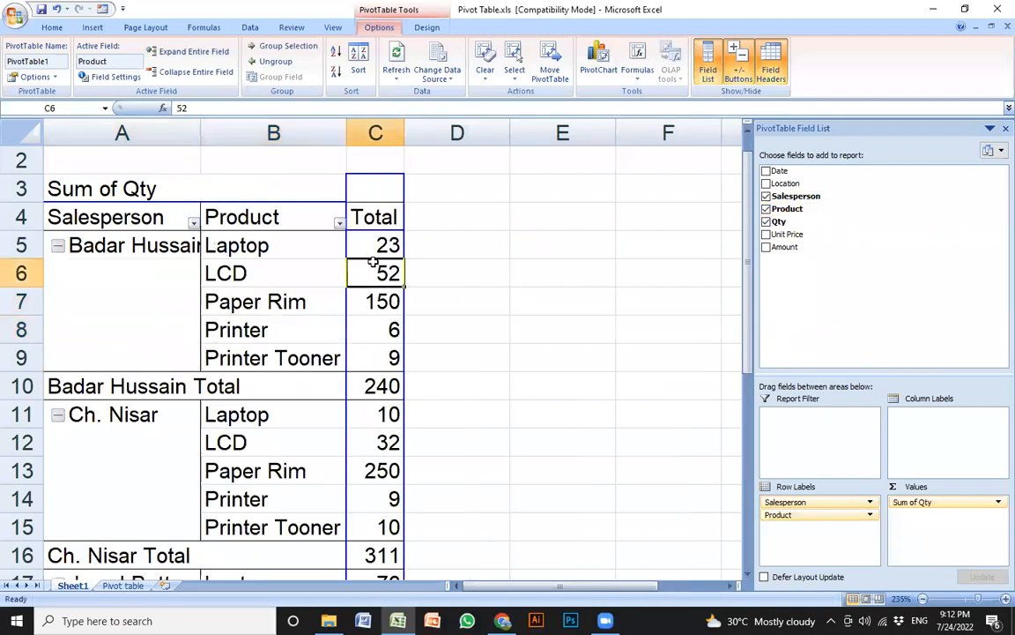
Widen columns A and C so full names and quantities such as 150, 52 and 23 show
drag(200, 131, 277, 131)
click(431, 306)
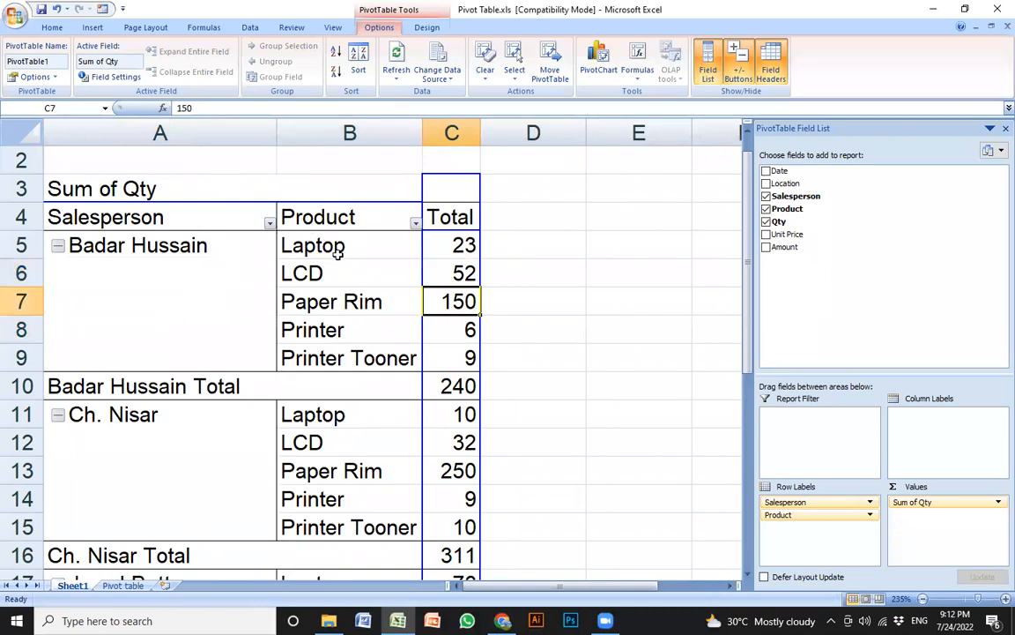
click(304, 238)
drag(482, 132, 498, 132)
click(425, 278)
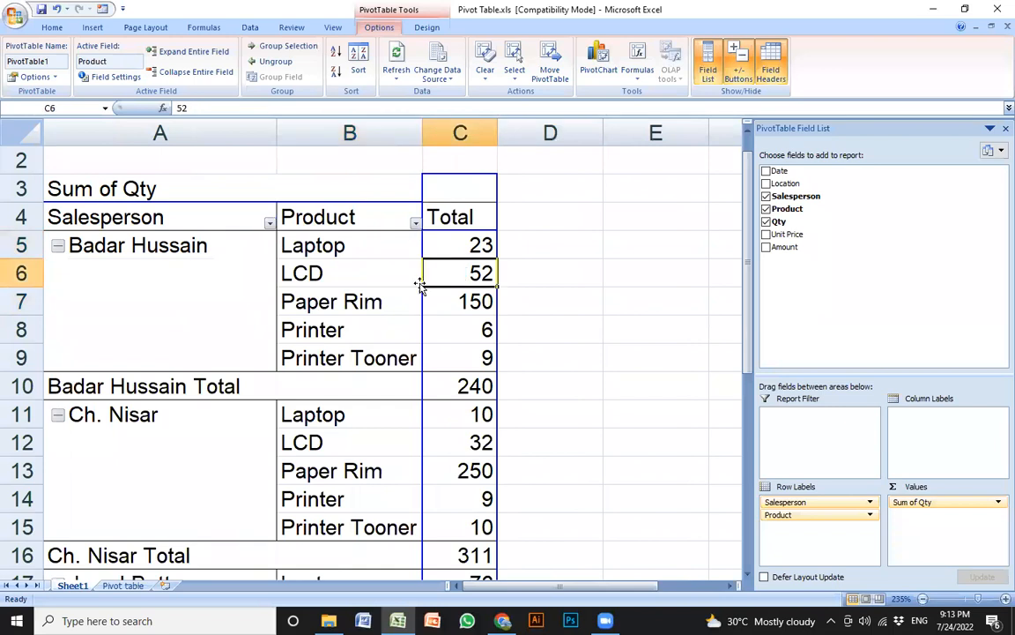
click(106, 244)
click(367, 244)
click(432, 240)
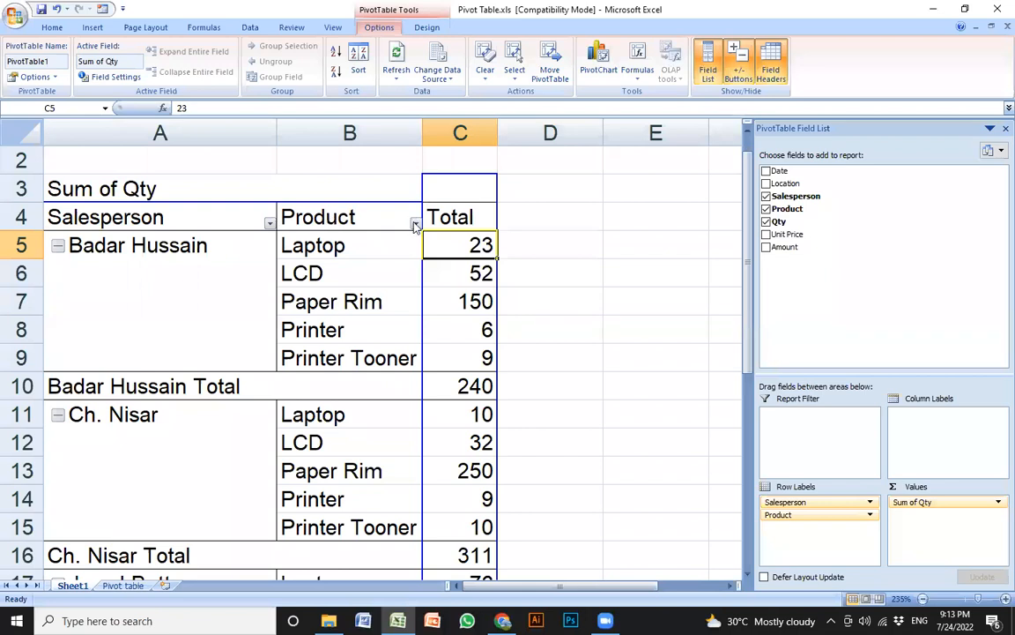
Filter the Product row labels to show only Laptop
click(416, 223)
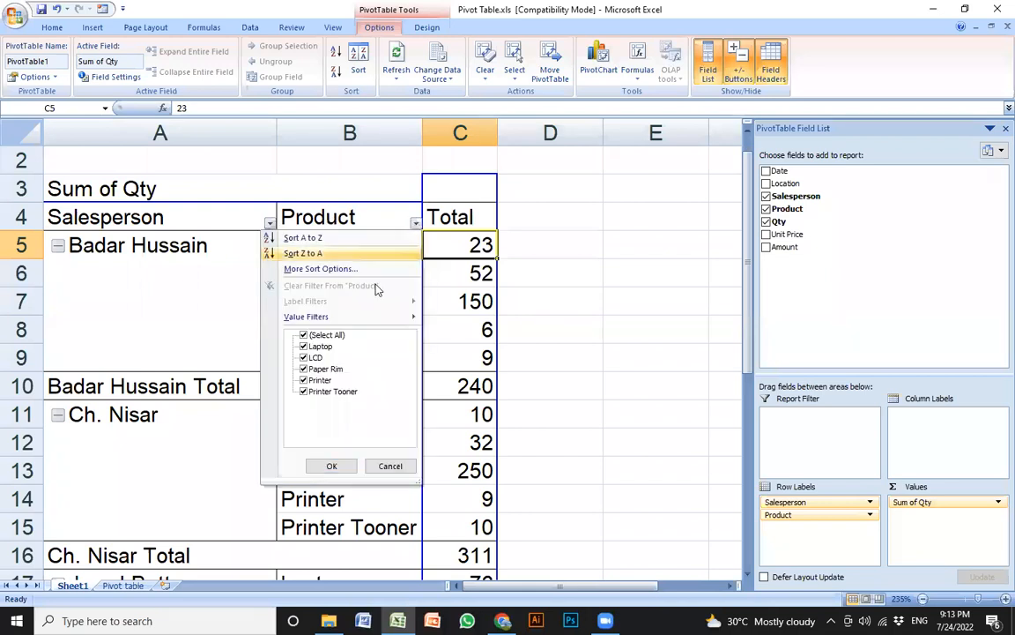
click(303, 335)
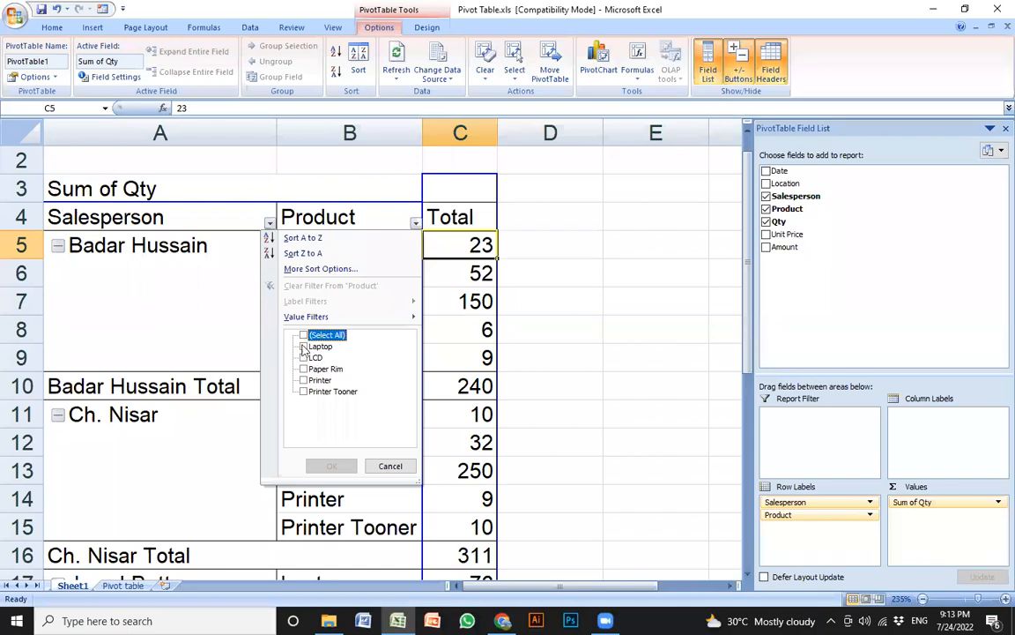
click(304, 347)
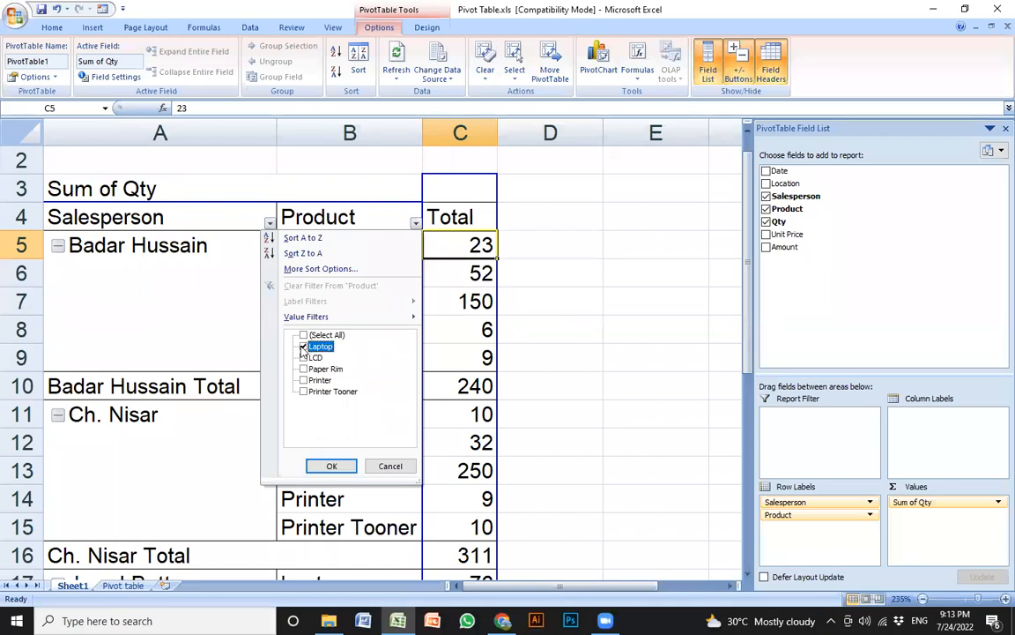
click(332, 465)
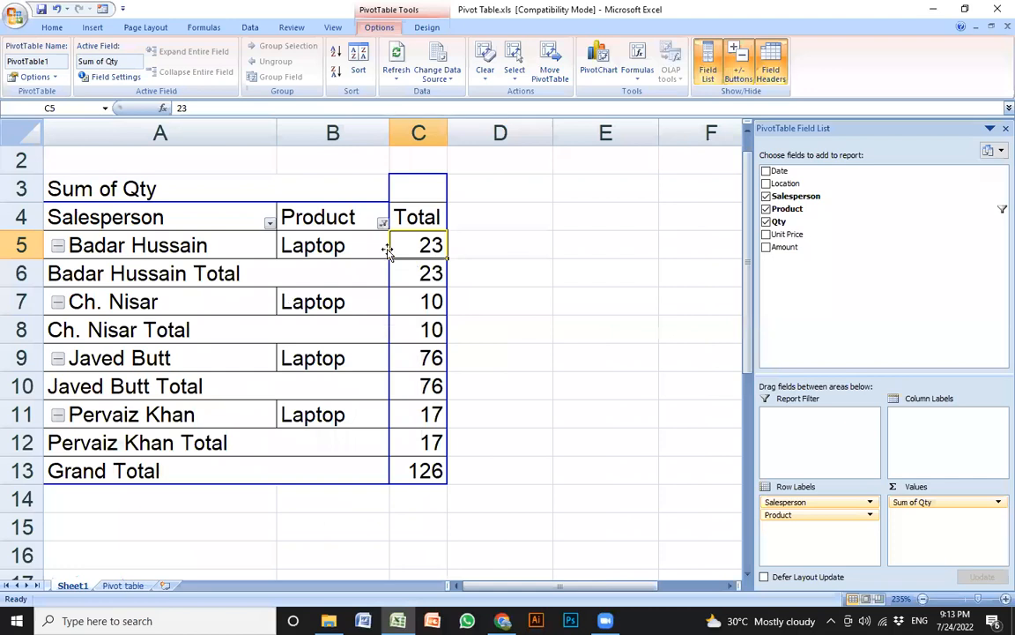
click(338, 246)
click(429, 245)
Check each salesperson's Laptop quantities: 23, 10 and 76
scroll(190, 307, right, 3)
click(191, 306)
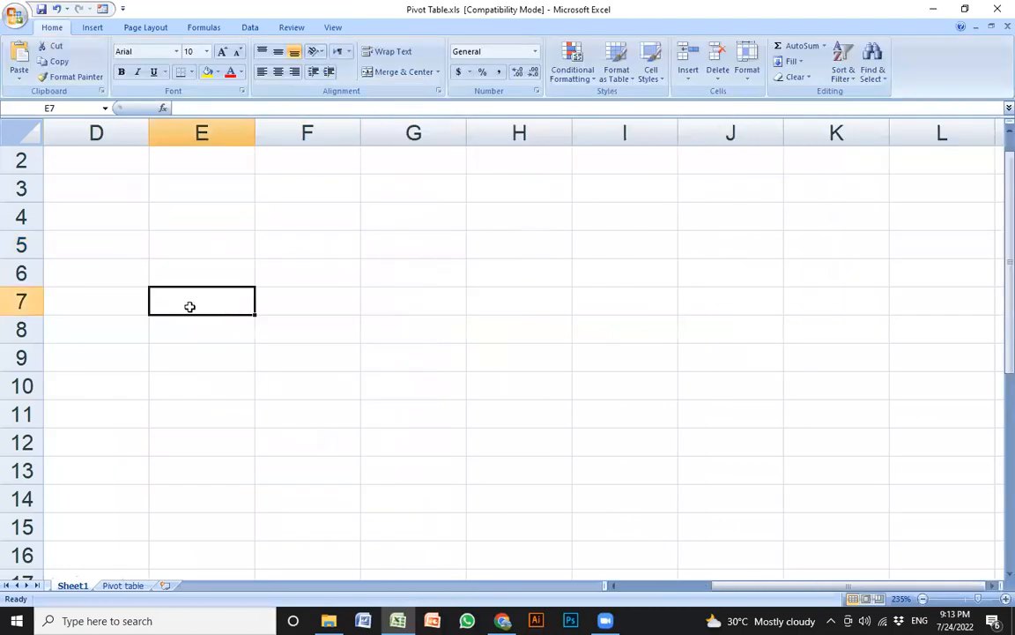
click(158, 215)
scroll(127, 192, up, 1)
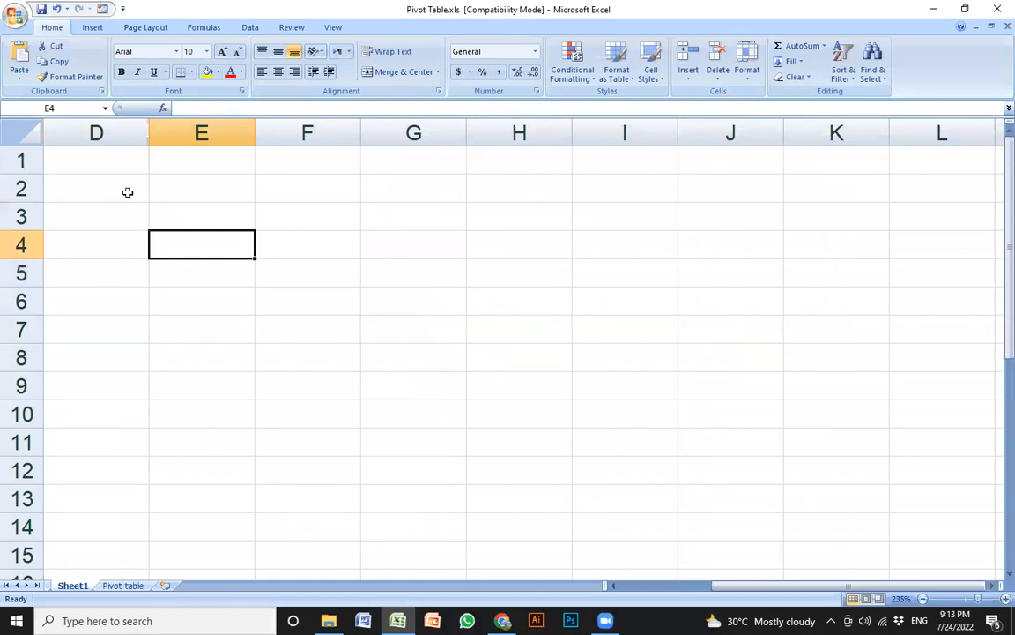
key(Home)
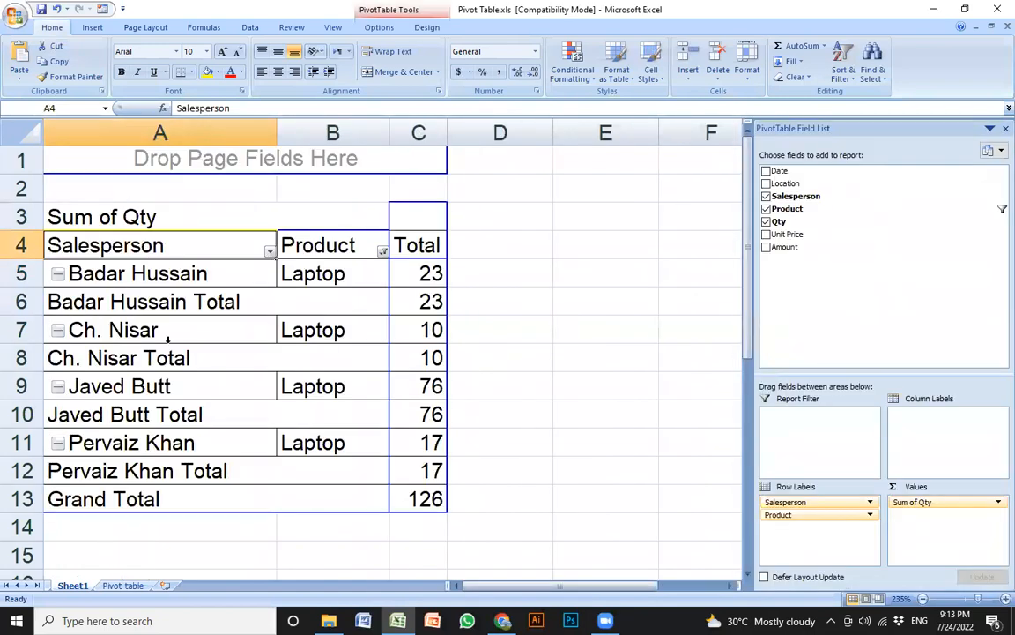
click(167, 336)
click(170, 358)
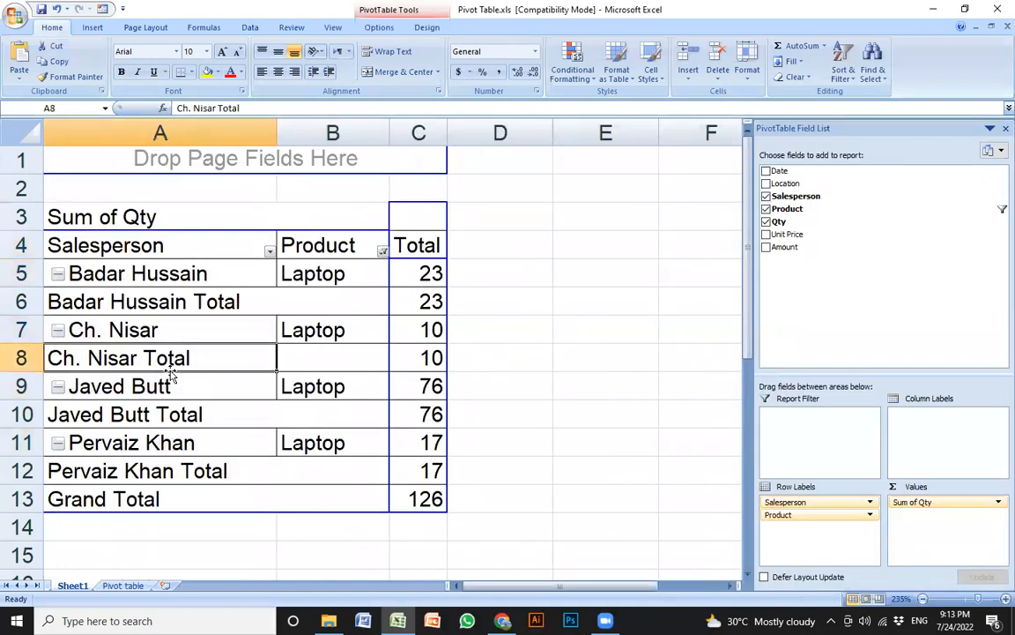
click(408, 334)
click(202, 389)
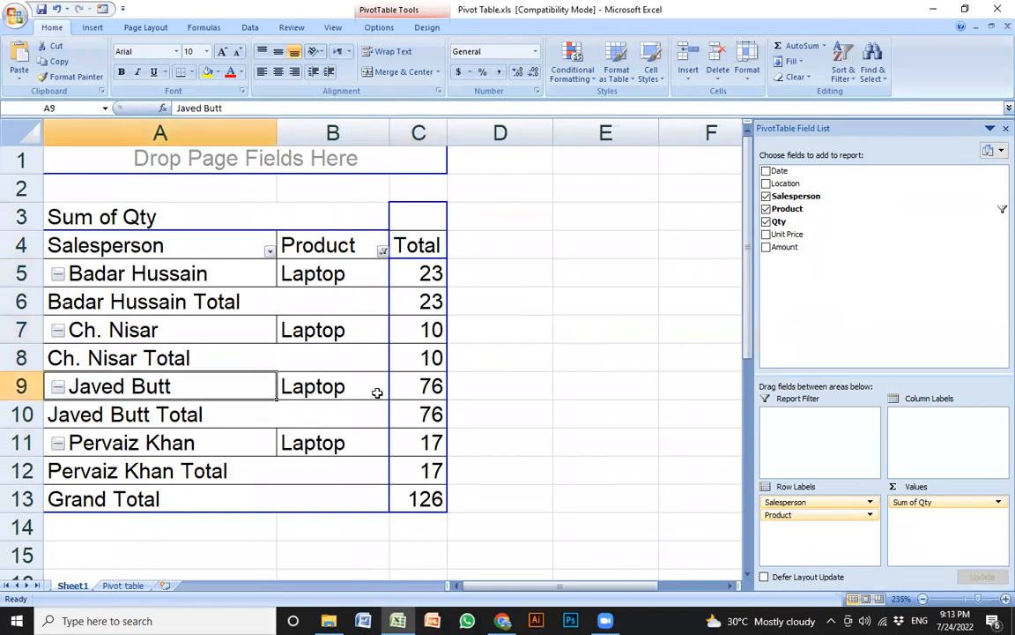
click(421, 386)
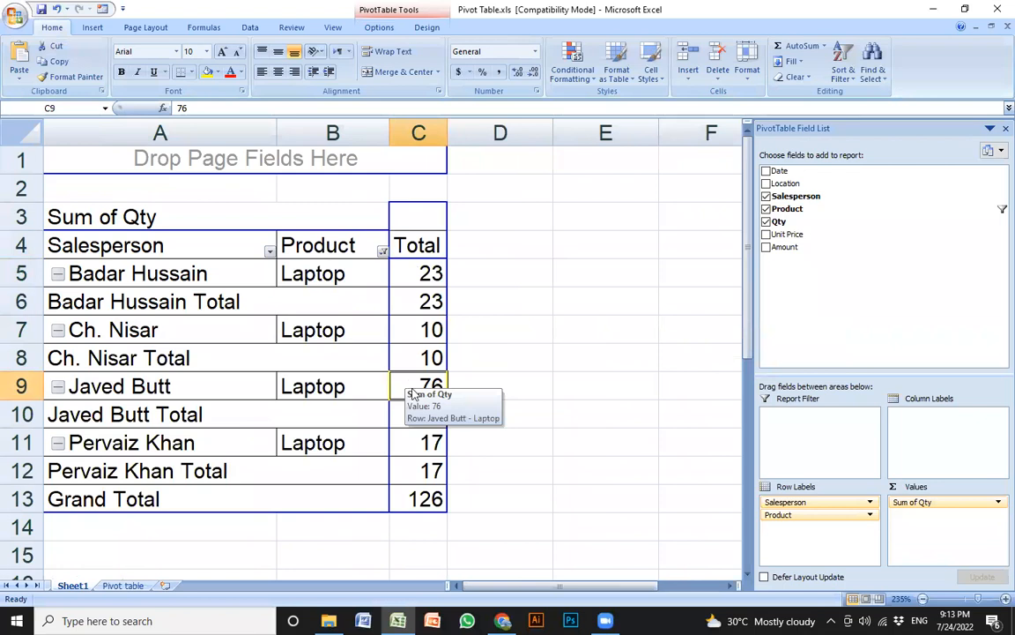
Re-examine the last salesperson's row with its Laptop quantity of 76
click(144, 386)
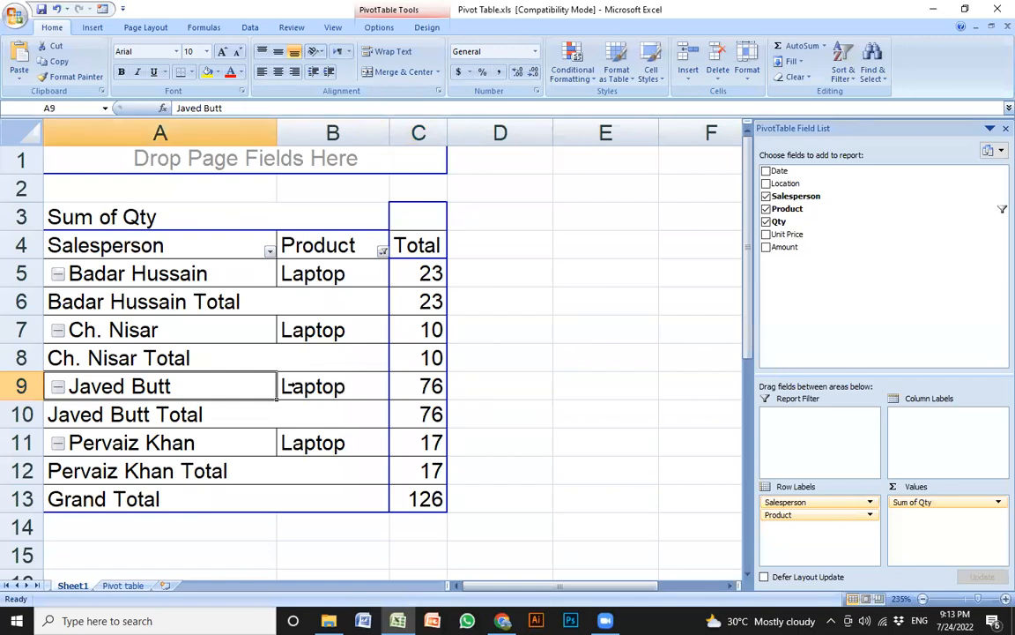
click(309, 386)
click(415, 384)
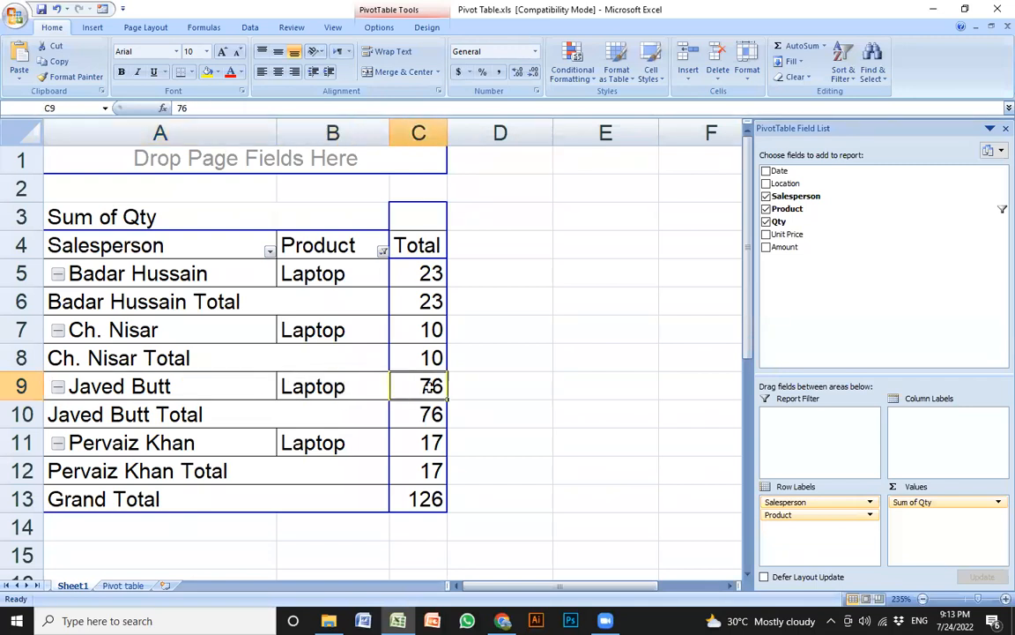
click(220, 384)
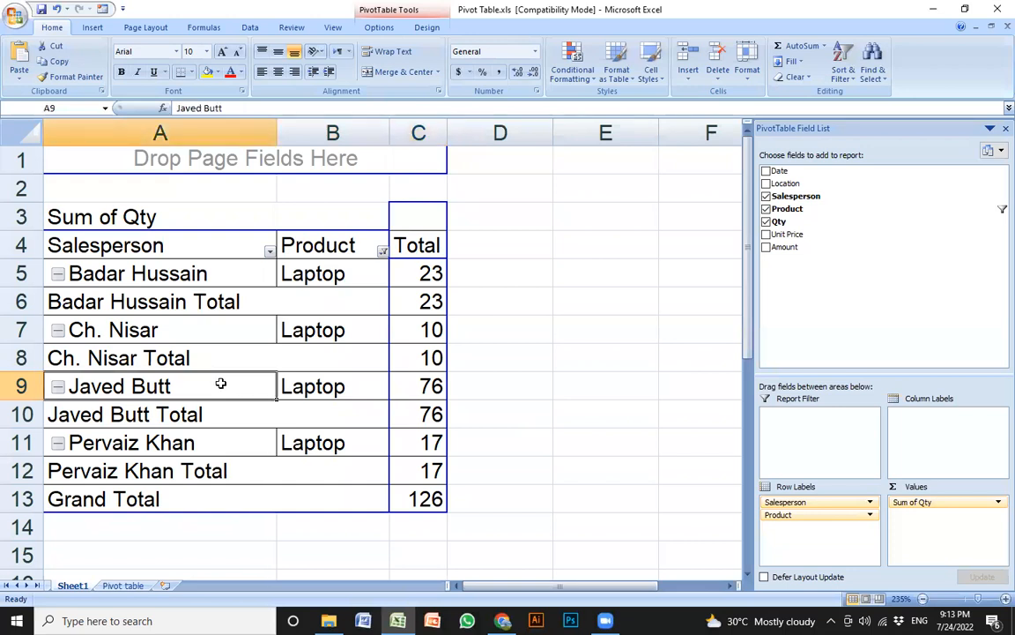
key(Right)
key(Right)
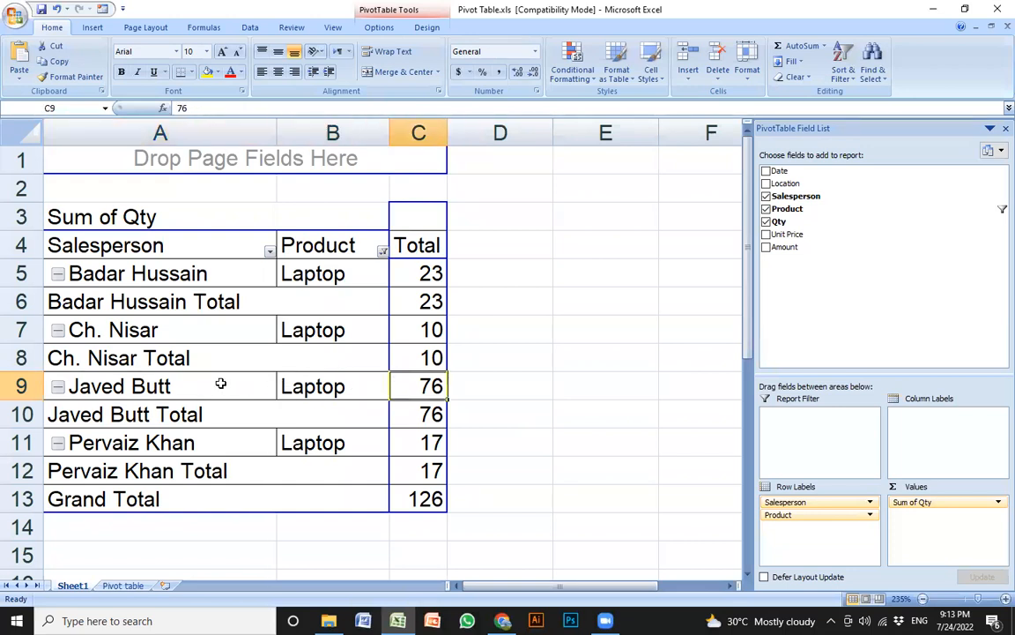
click(183, 377)
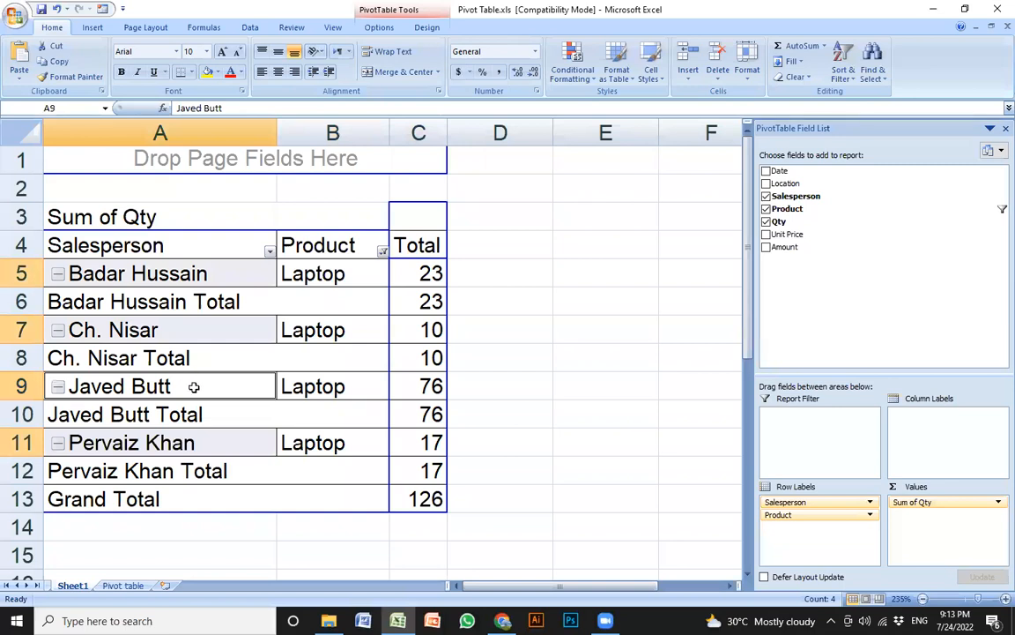
click(351, 391)
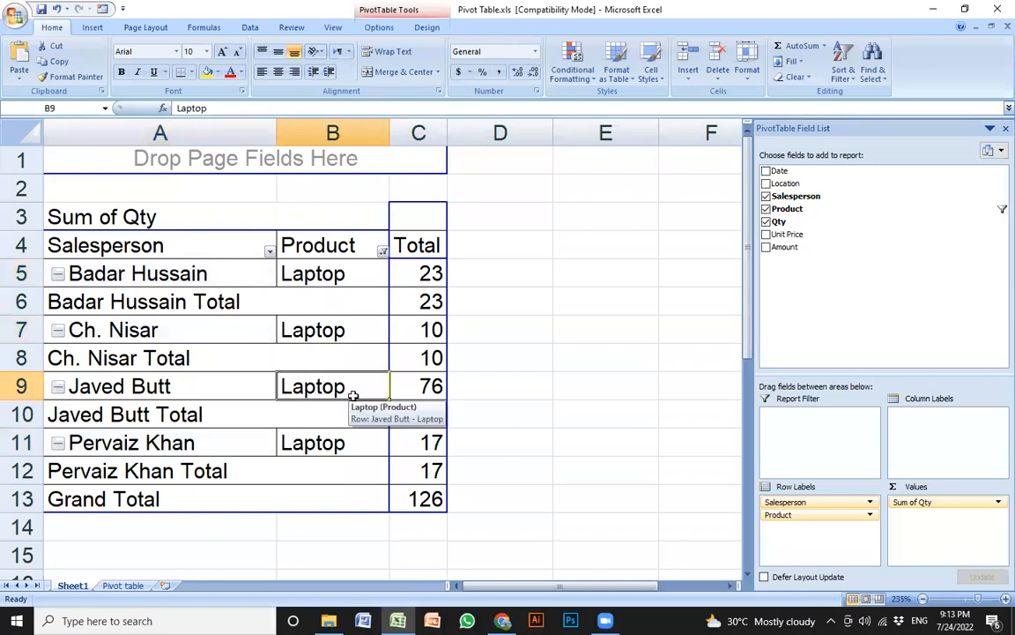
Return to the top-left of the sheet and select the pivot's Product header
scroll(350, 395, right, 3)
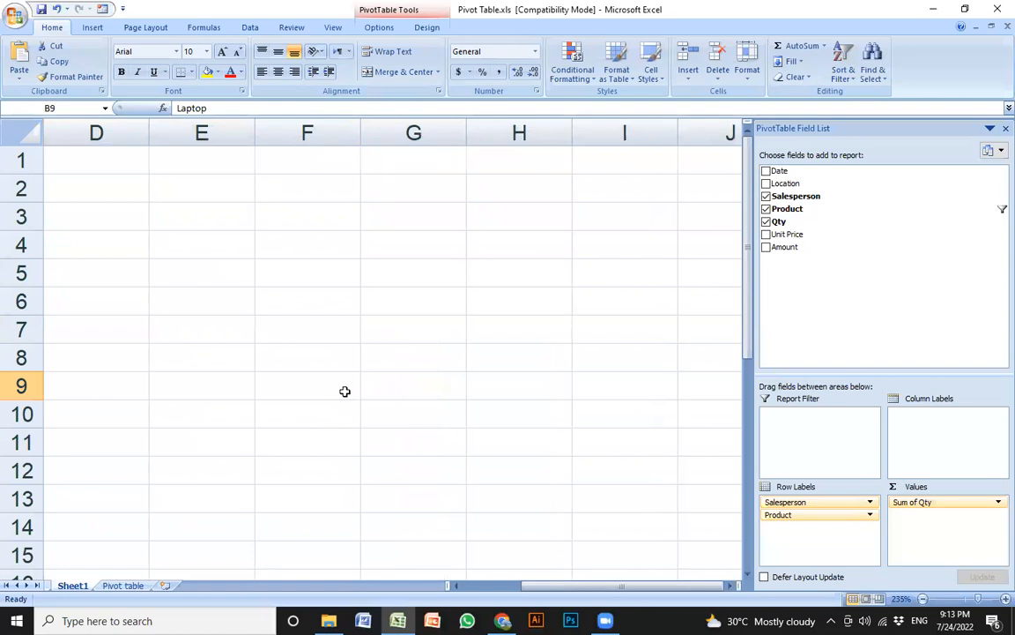
scroll(344, 391, right, 1)
click(249, 289)
key(ctrl+Home)
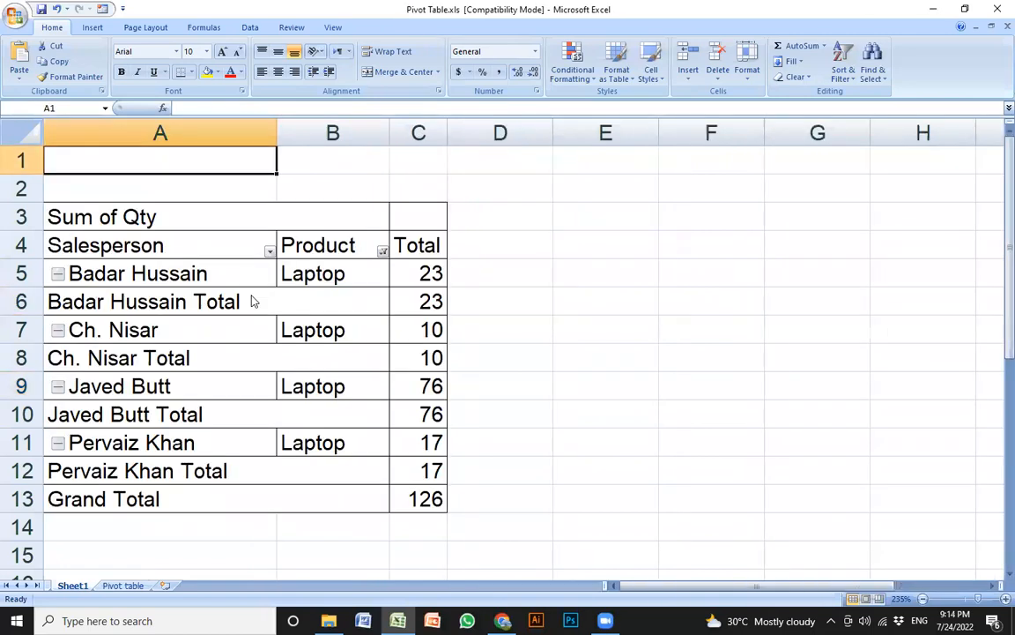
click(378, 252)
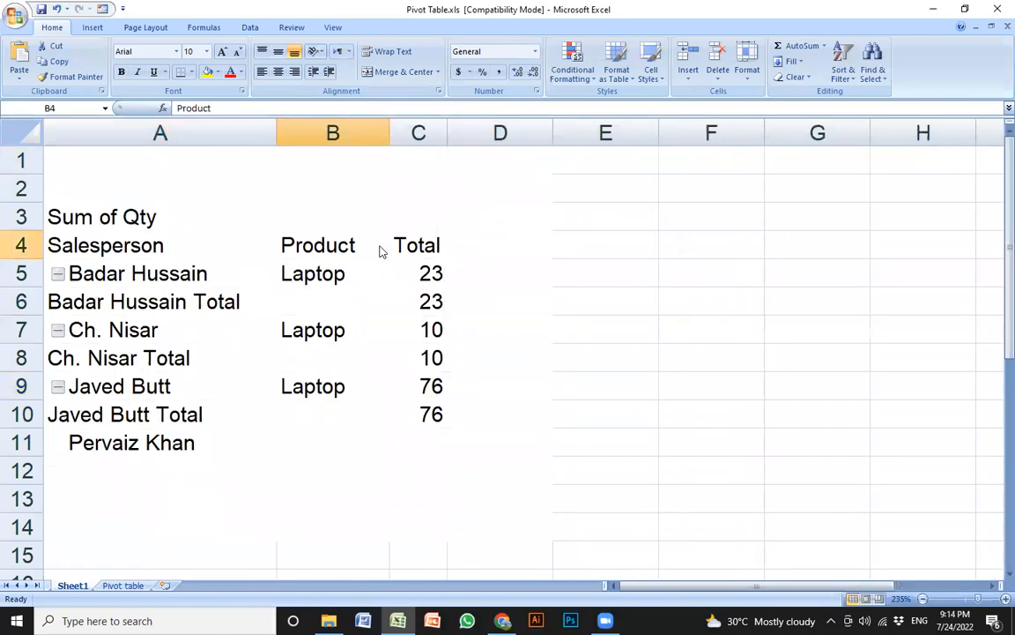
Switch the Product filter so only LCD is shown
click(383, 252)
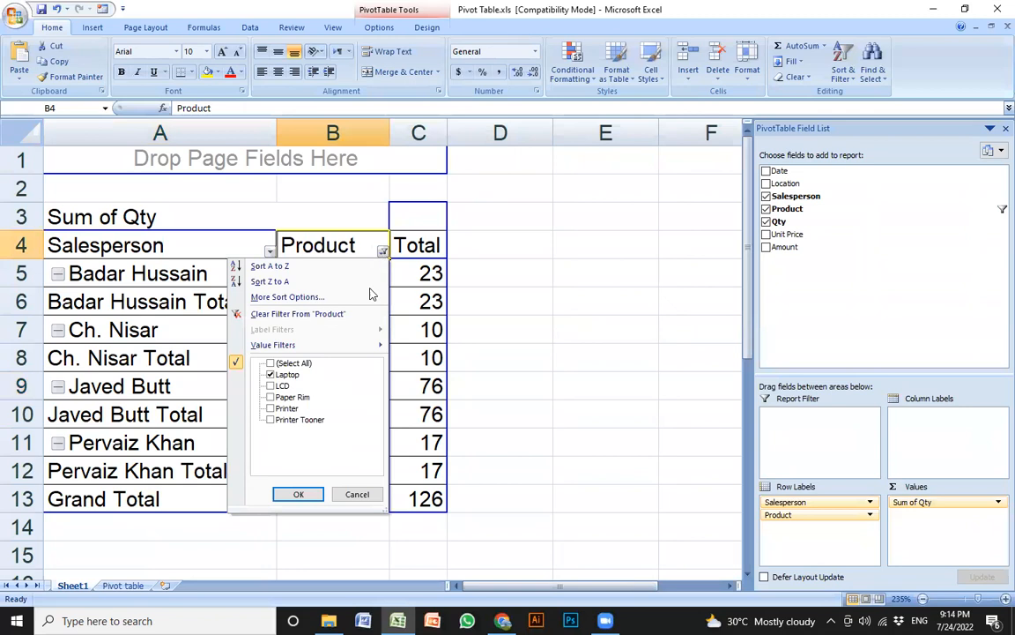
click(271, 384)
click(296, 494)
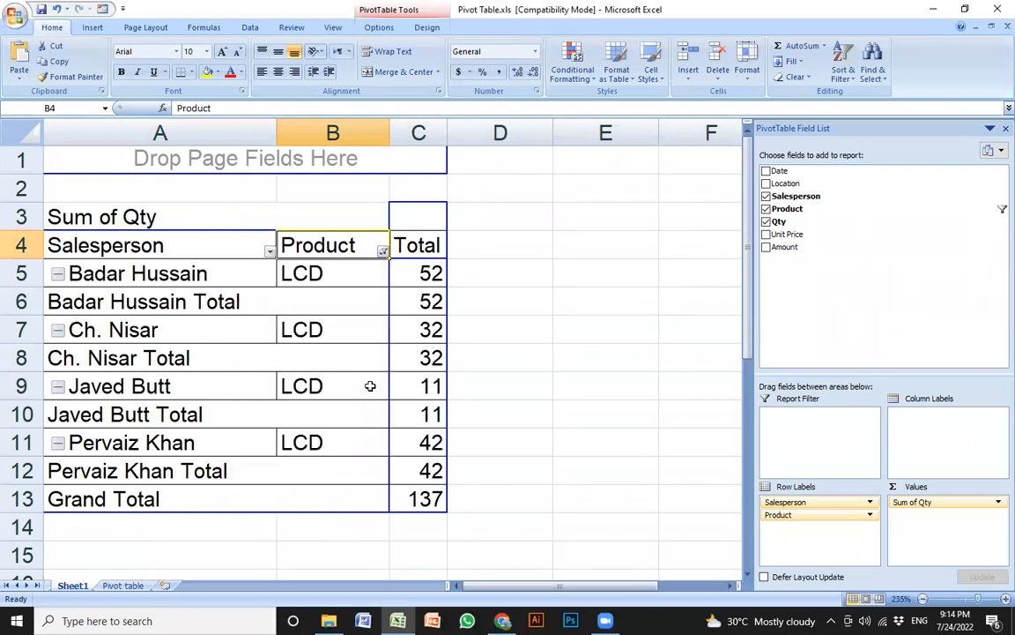
click(416, 279)
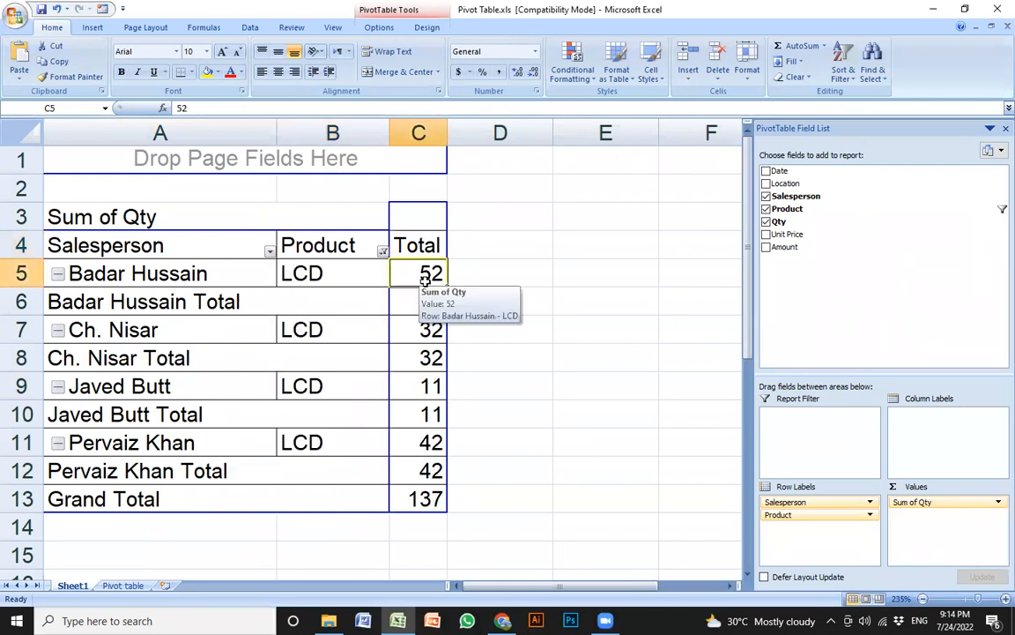
Review the LCD quantities 52, 32, 11 and 42, totalling 137
click(424, 436)
click(416, 277)
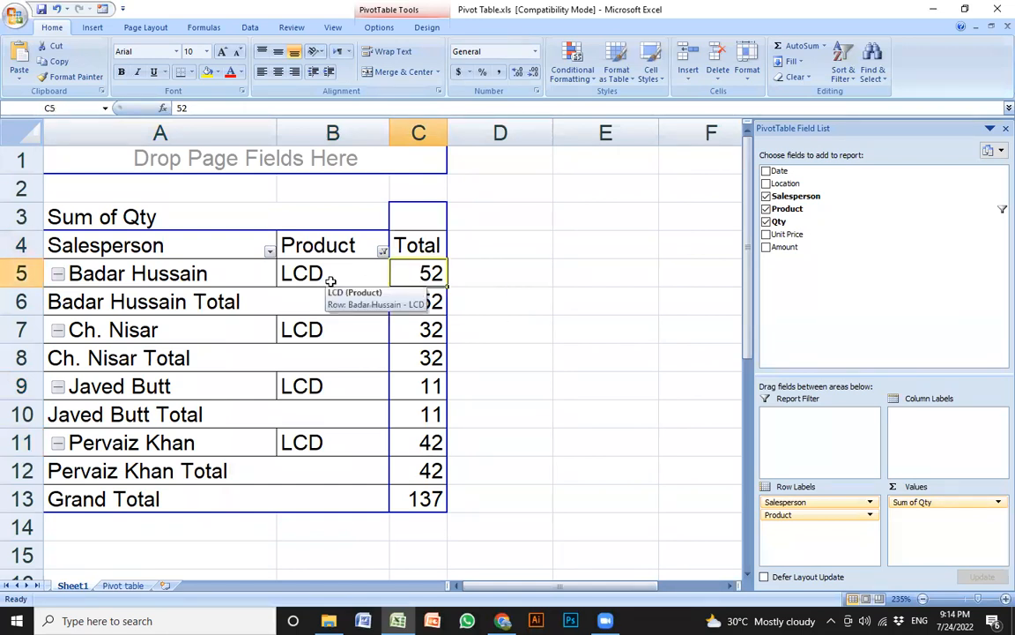
click(330, 281)
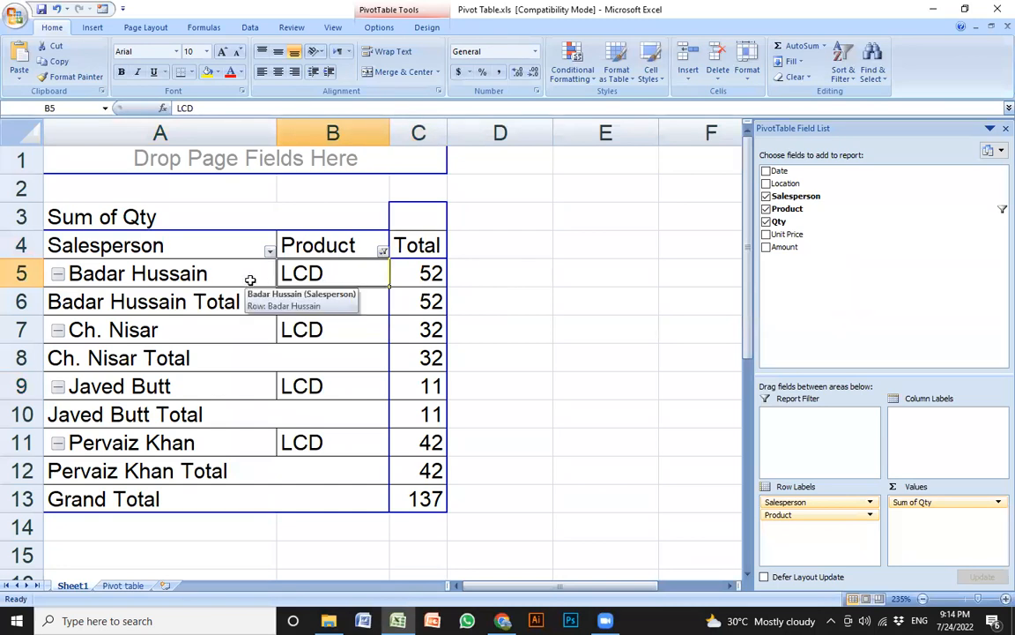
click(382, 252)
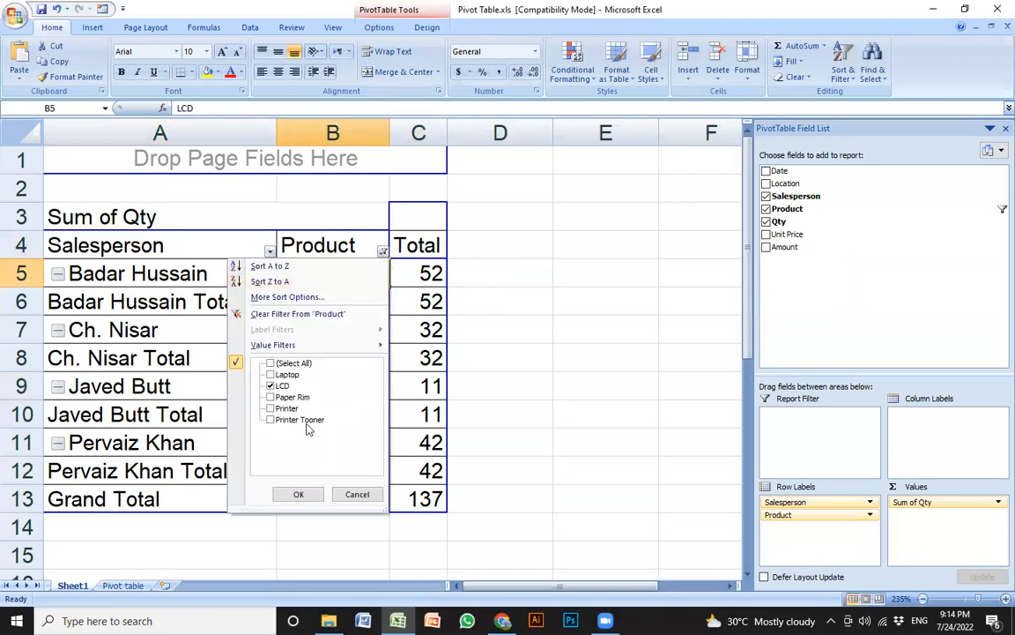
Change the Product filter from LCD to Printer Tooner only
click(302, 421)
key(space)
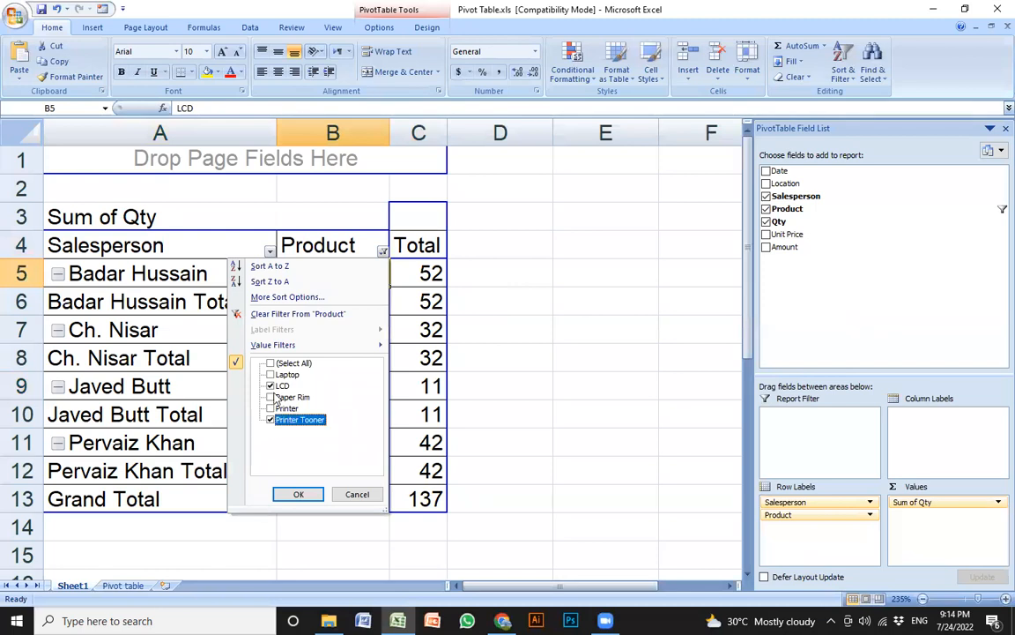
click(270, 386)
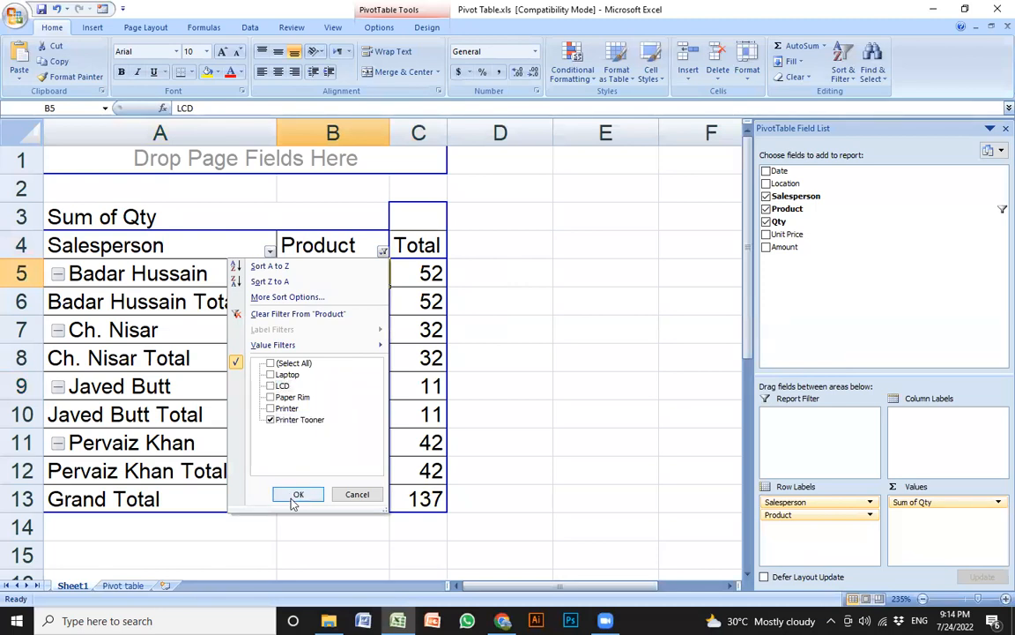
click(296, 495)
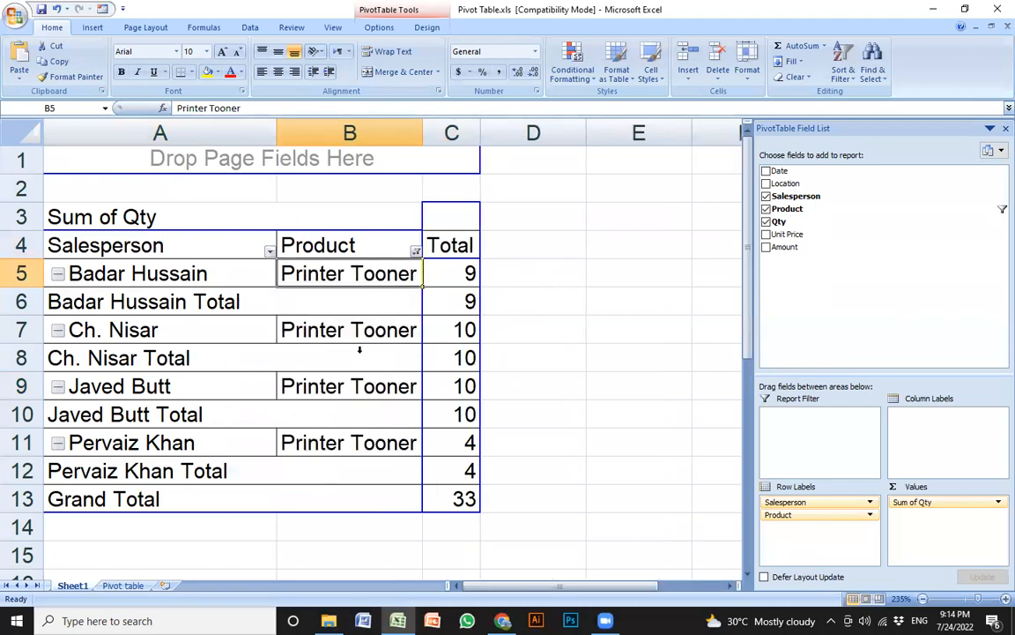
Review the Printer Tooner quantities 9, 10, 10 and 4 and the Grand Total of 33
click(436, 334)
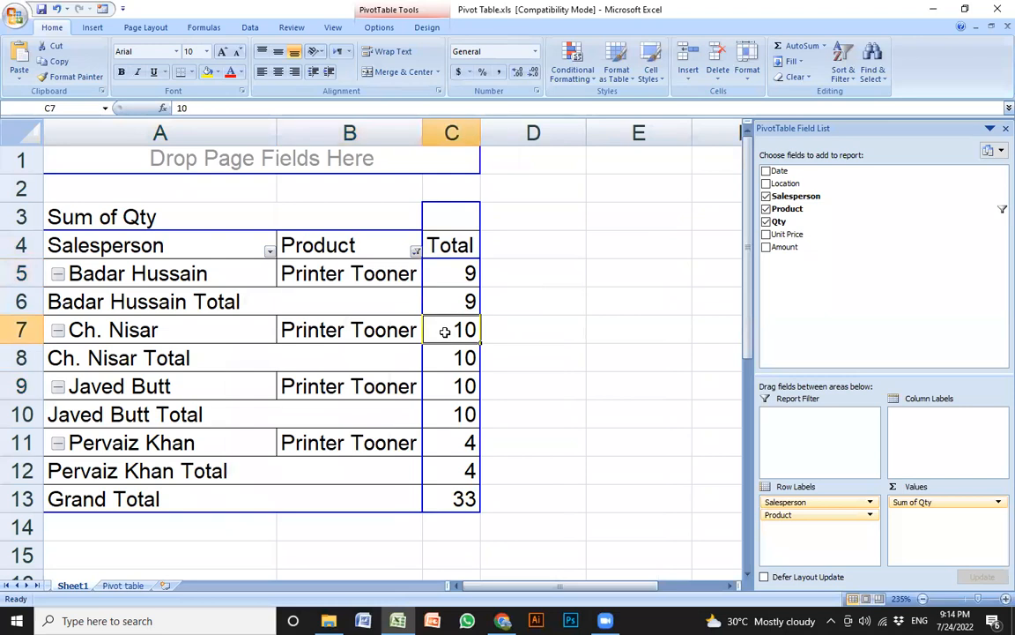
click(328, 332)
click(225, 330)
click(439, 331)
click(459, 461)
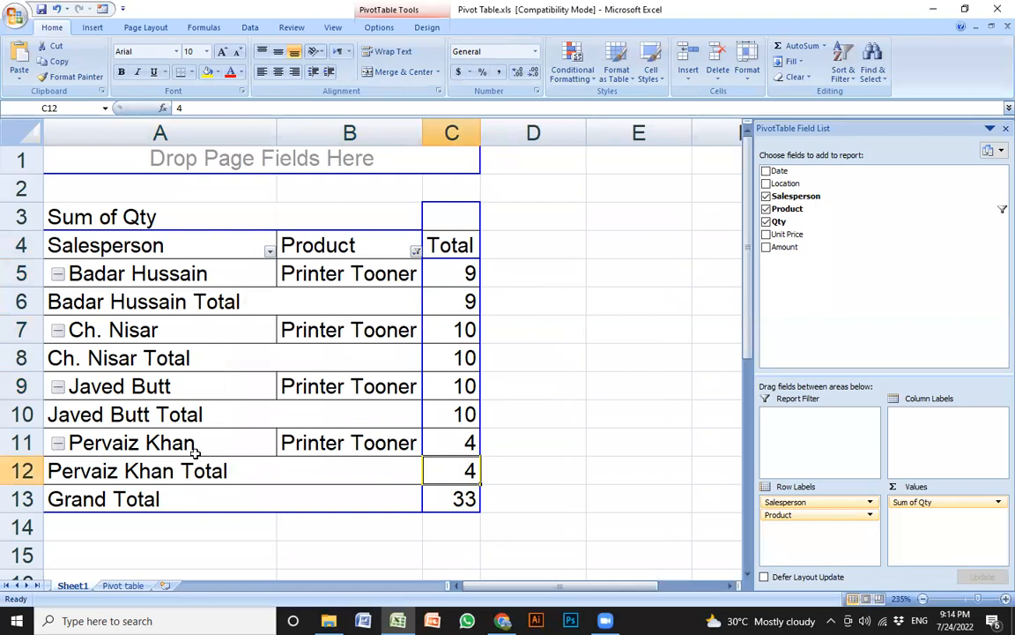
click(196, 452)
click(432, 445)
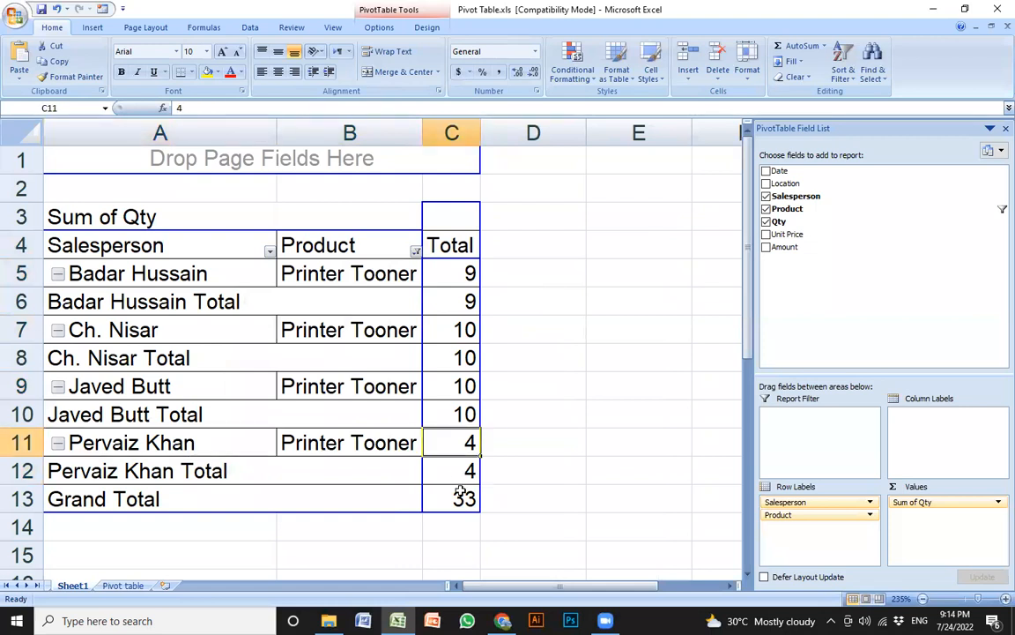
key(Down)
key(Down)
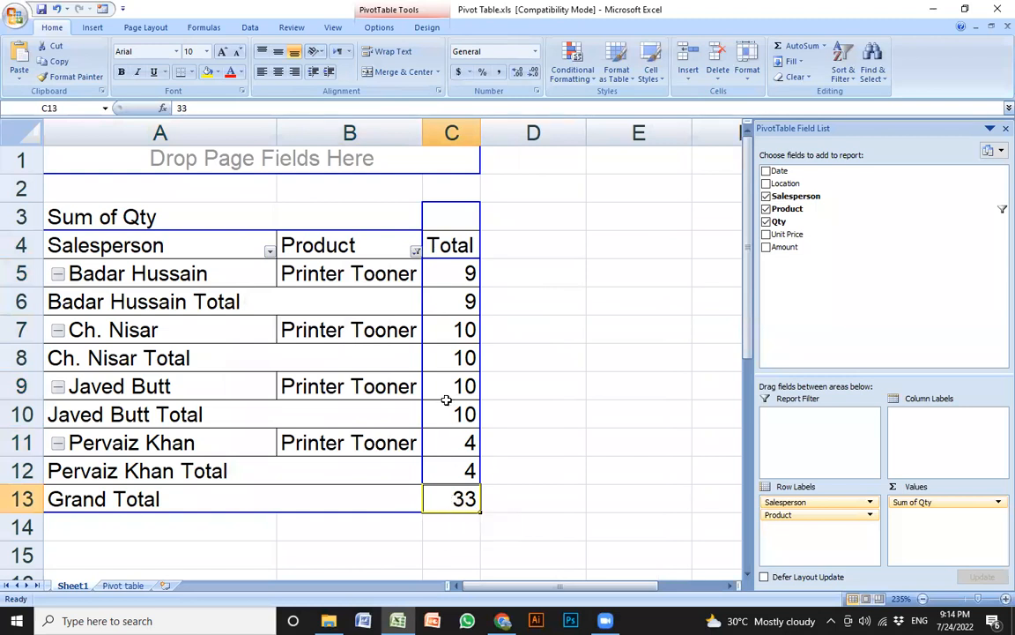
click(415, 253)
click(415, 253)
Tick (Select All) in the Product filter so every product shows again, e.g. Laptop 23
click(415, 253)
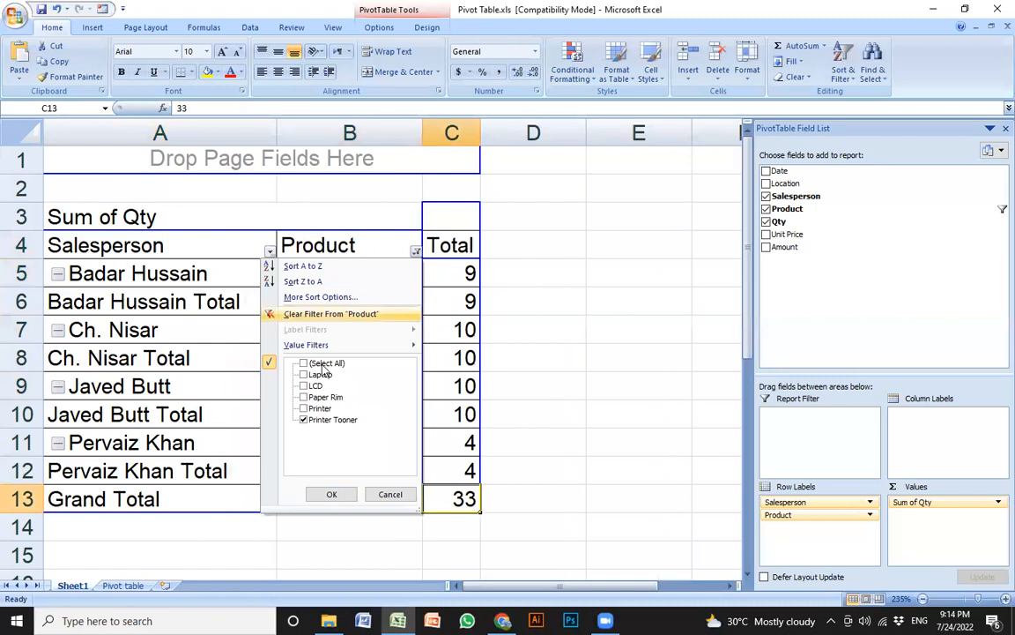
click(304, 363)
click(333, 491)
click(353, 284)
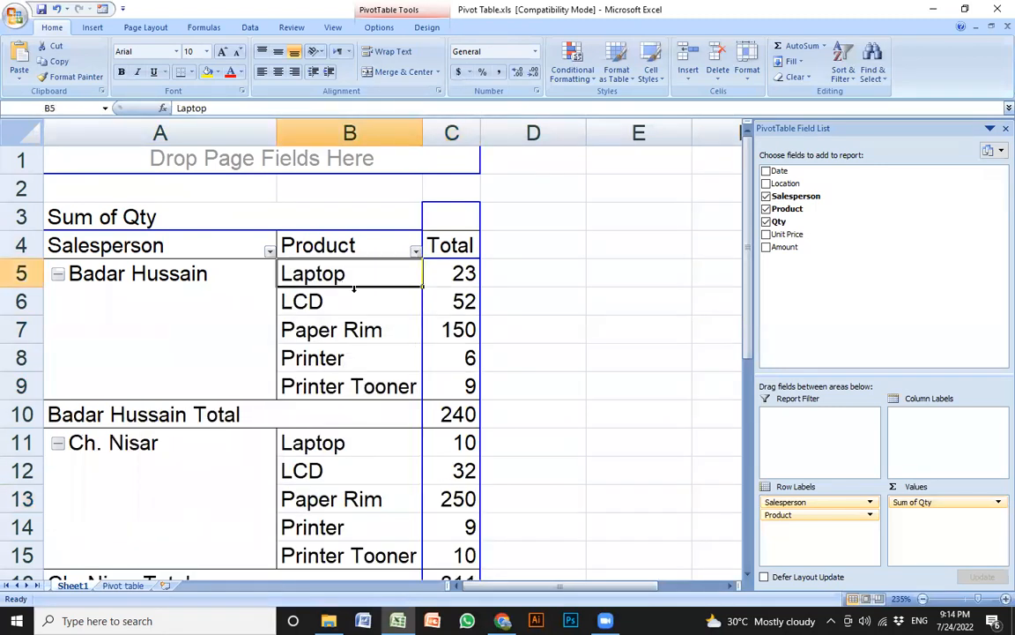
click(231, 282)
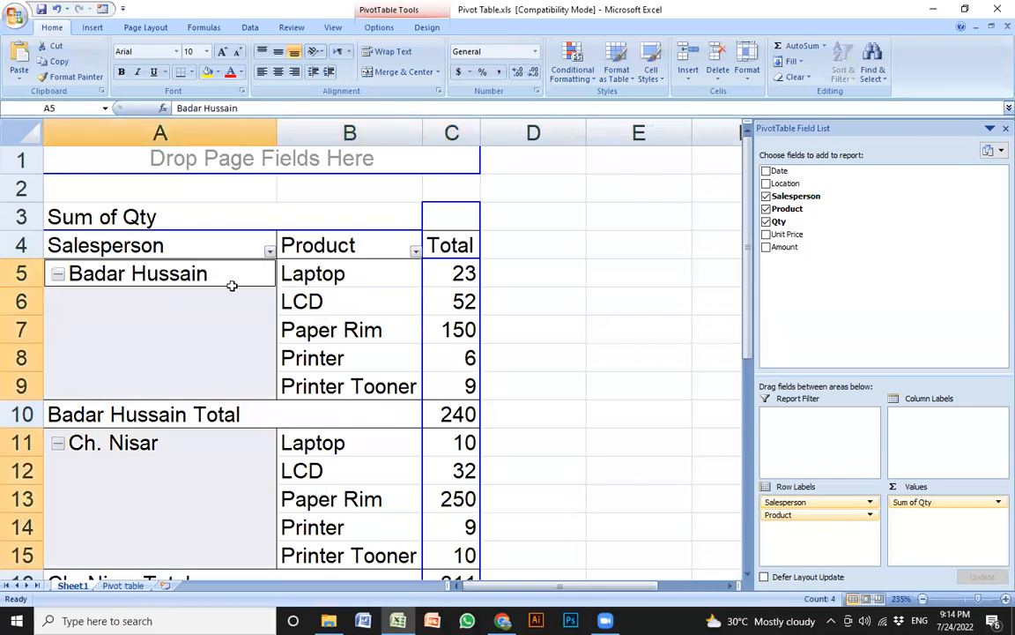
click(374, 291)
click(439, 274)
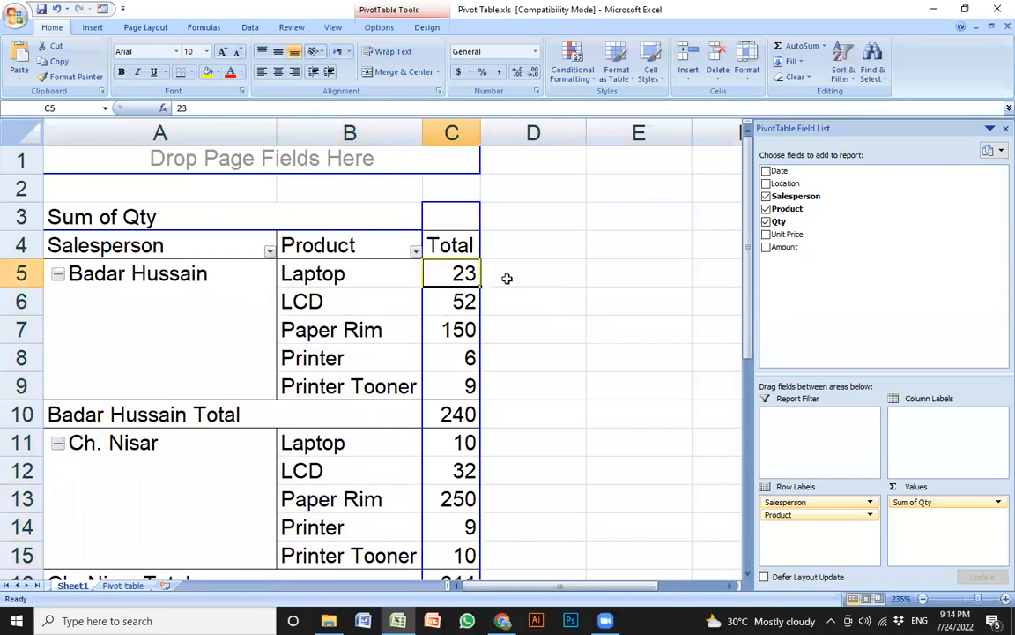
Add Amount to the pivot values as Sum of Amount, e.g. LCD 750000
click(766, 246)
click(575, 293)
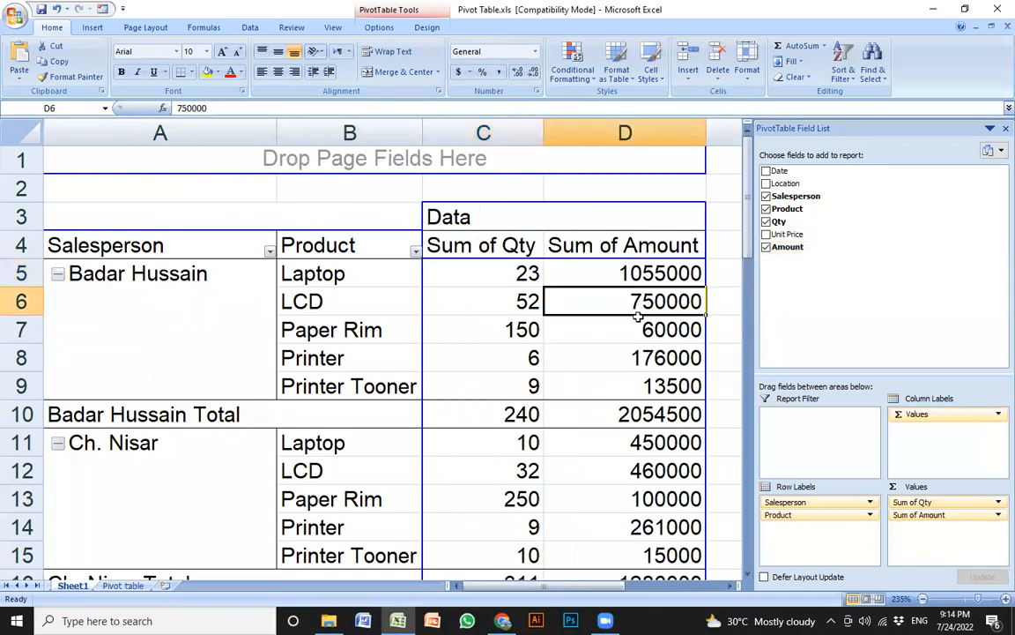
scroll(420, 355, down, 2)
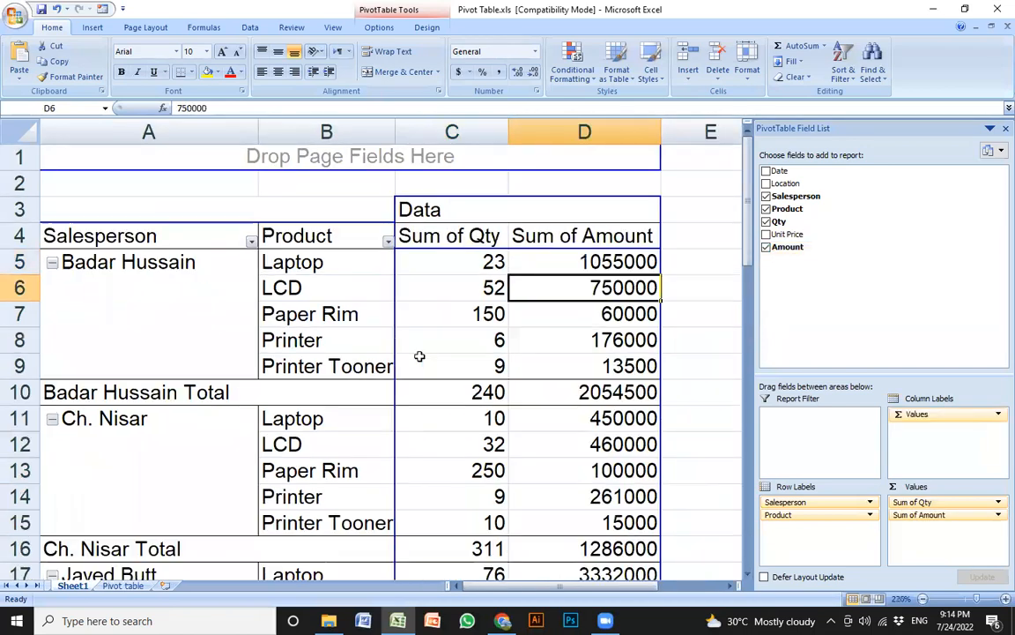
scroll(411, 301, down, 1)
scroll(430, 324, up, 1)
Review the first salesperson's products and amounts, such as Laptop 1055000 and Printer 176000
click(238, 300)
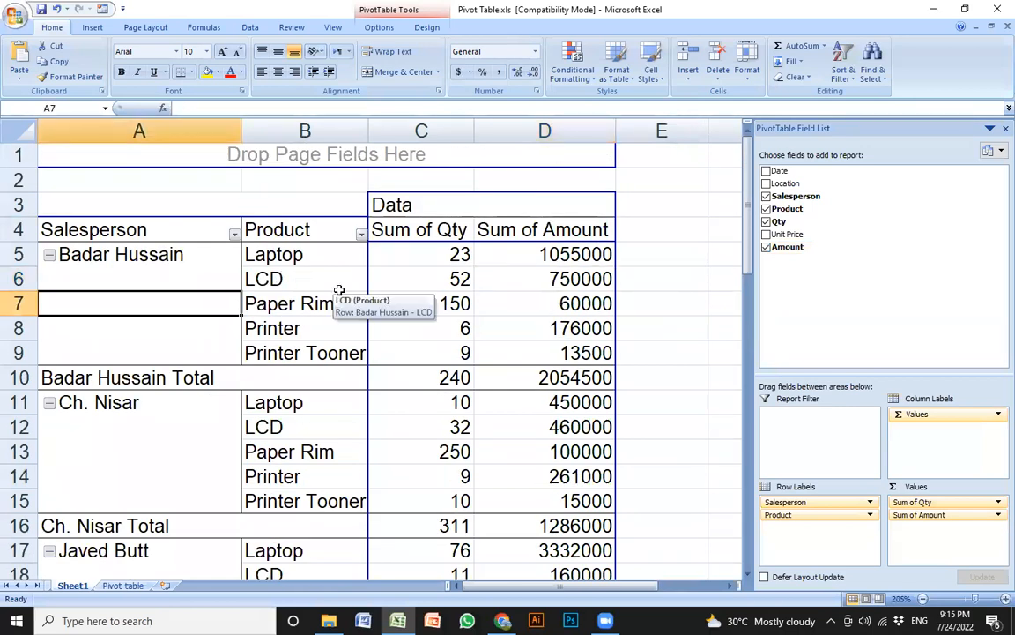
click(267, 303)
click(178, 269)
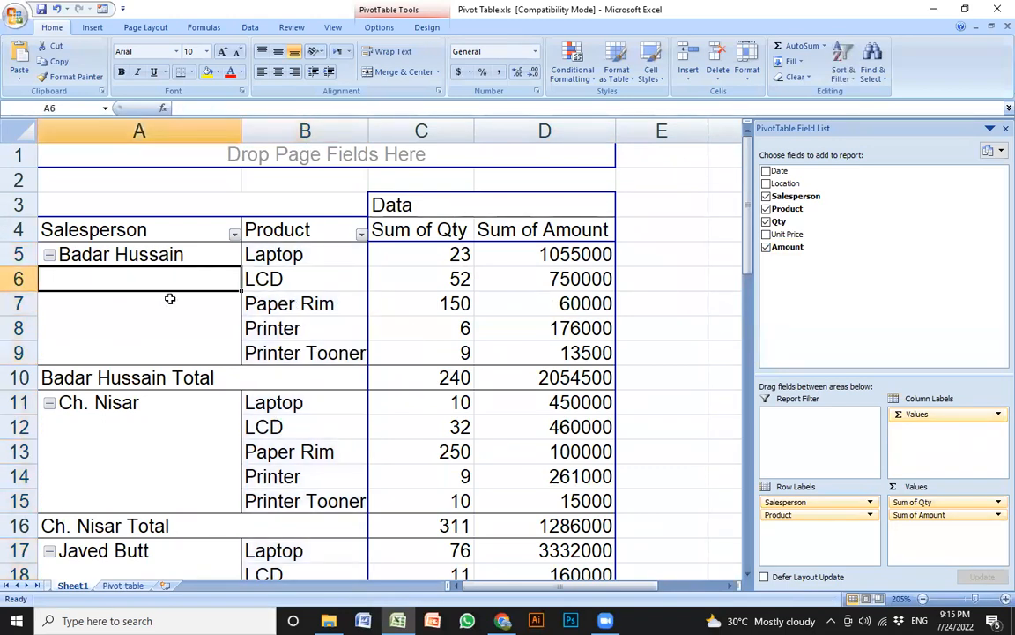
click(167, 253)
click(292, 253)
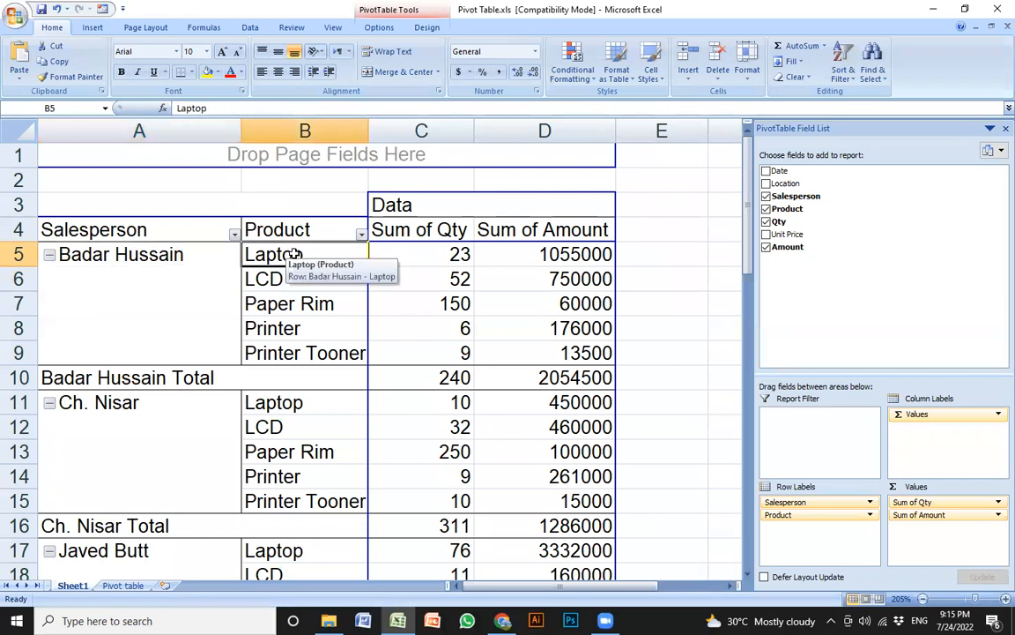
click(331, 282)
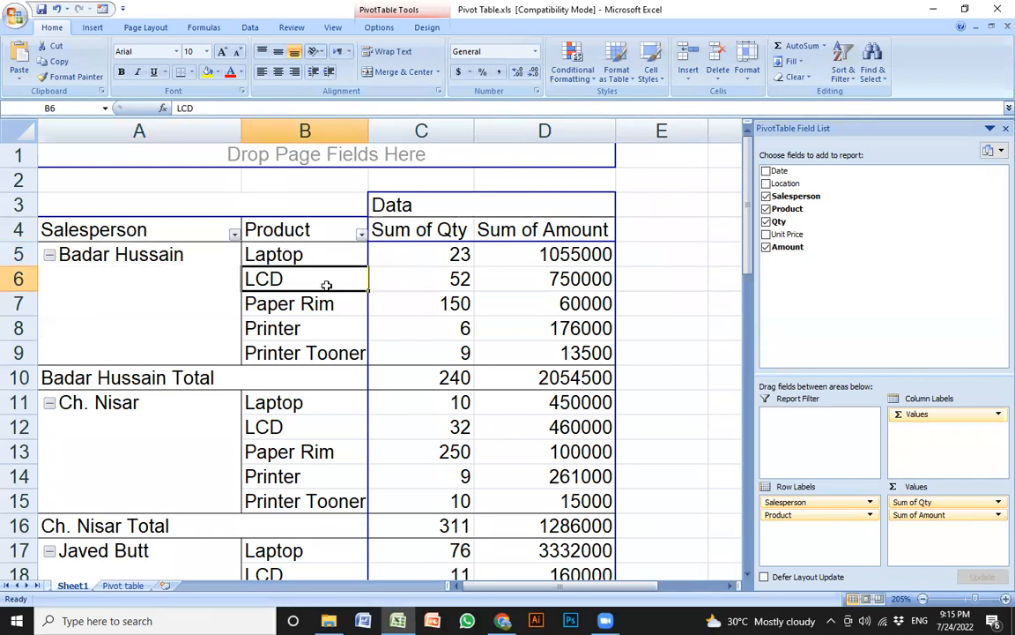
click(452, 254)
click(547, 254)
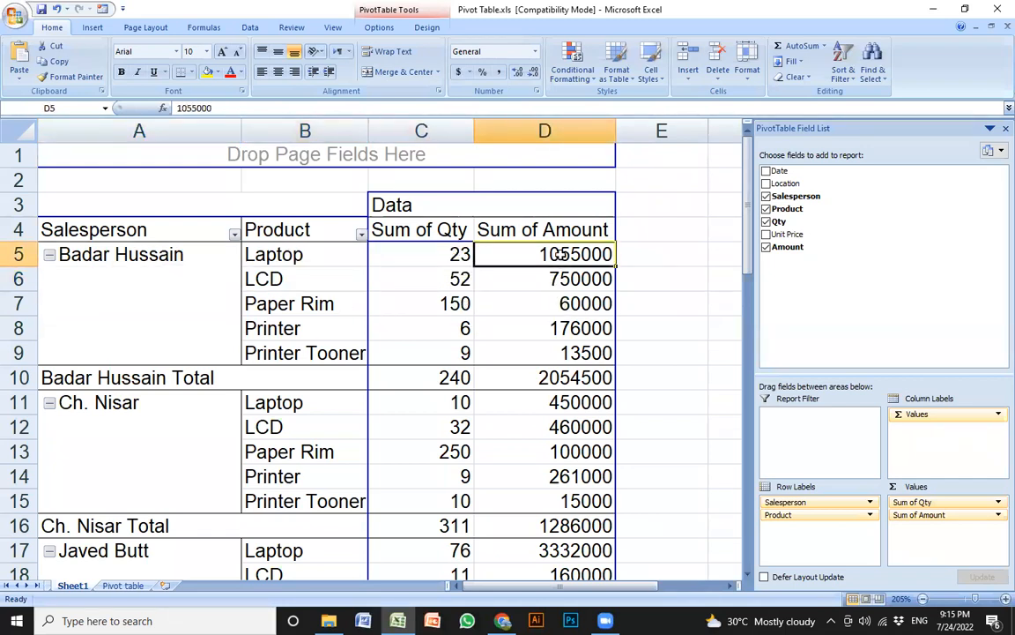
click(518, 323)
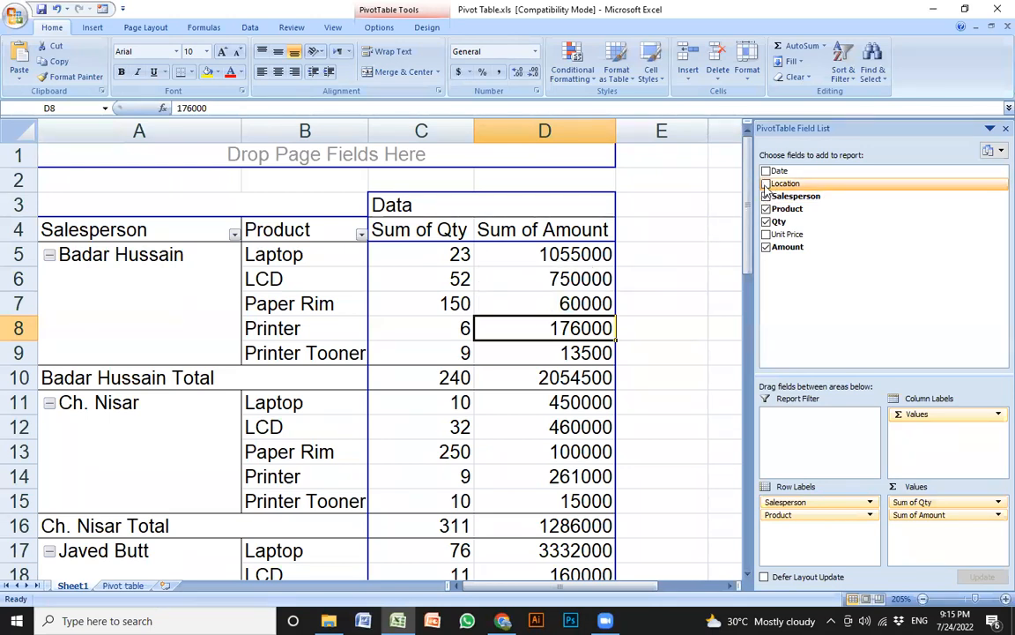
Add Location as a row field and scroll through the resulting table
click(766, 183)
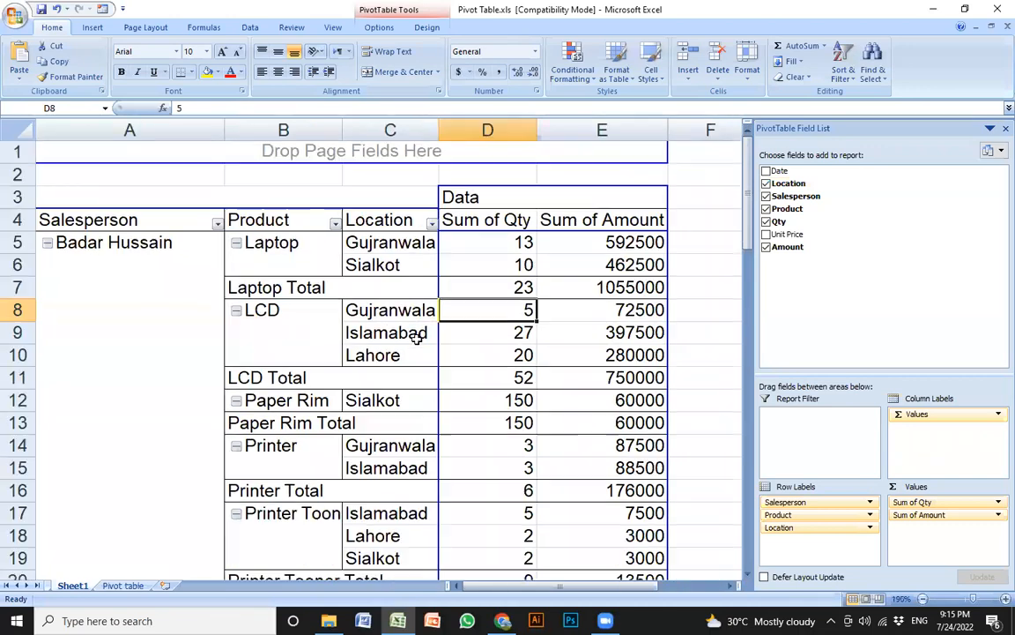
scroll(415, 335, down, 8)
scroll(414, 377, down, 3)
scroll(396, 404, up, 7)
scroll(394, 401, down, 3)
scroll(393, 404, down, 12)
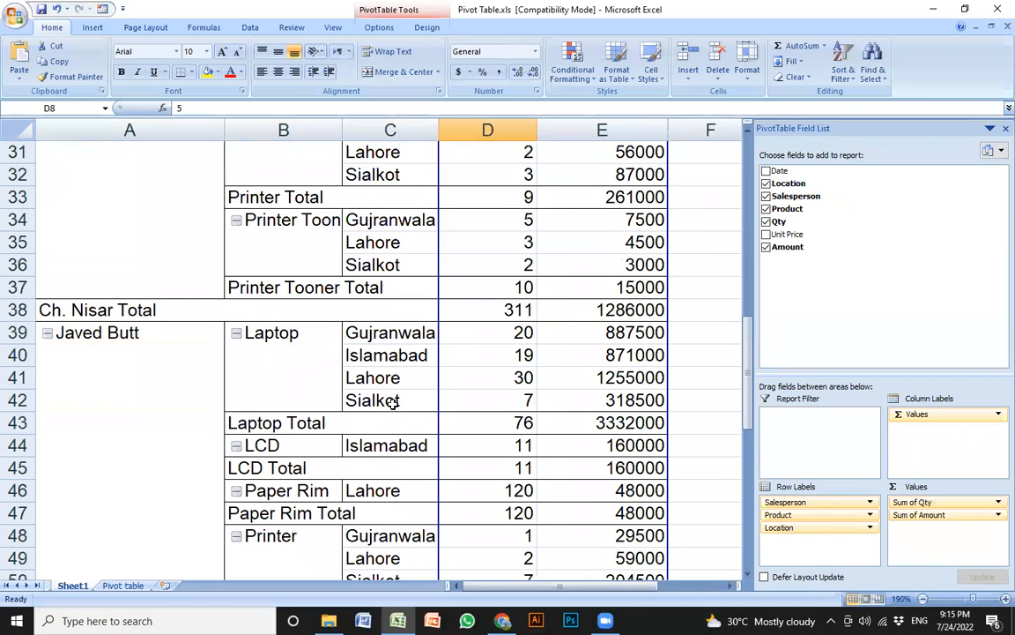
scroll(394, 407, up, 3)
scroll(397, 388, up, 16)
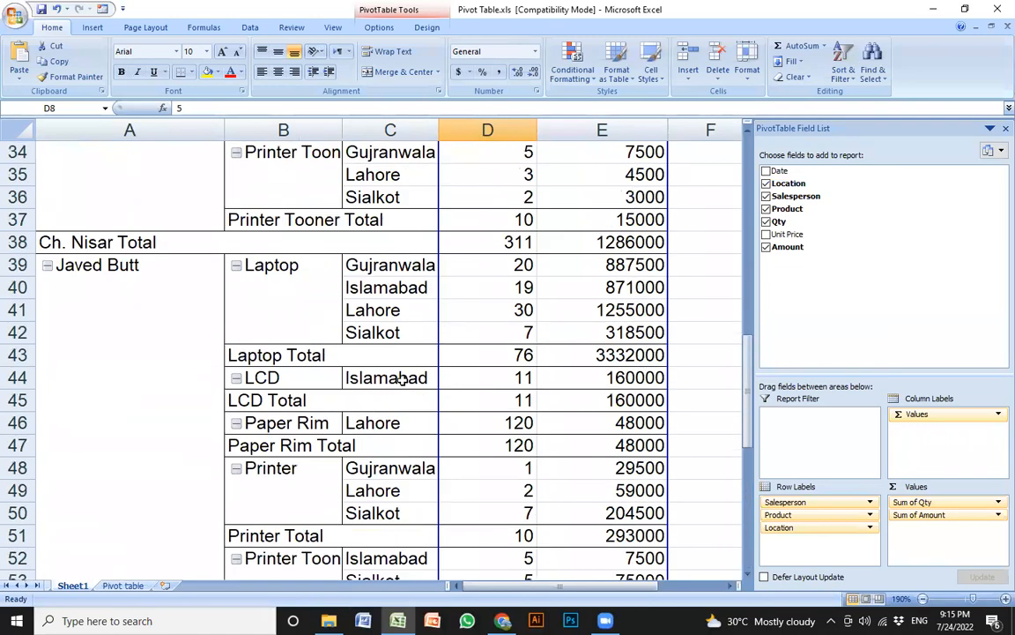
Uncheck Location, Salesperson, Product, Qty and Amount to empty the pivot
click(766, 182)
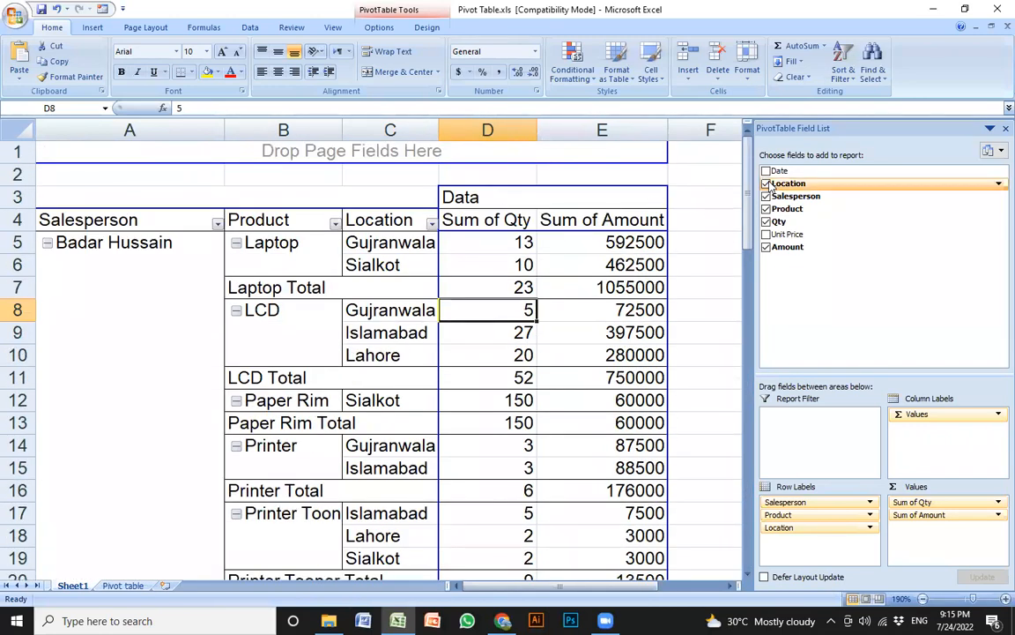
click(765, 195)
click(766, 209)
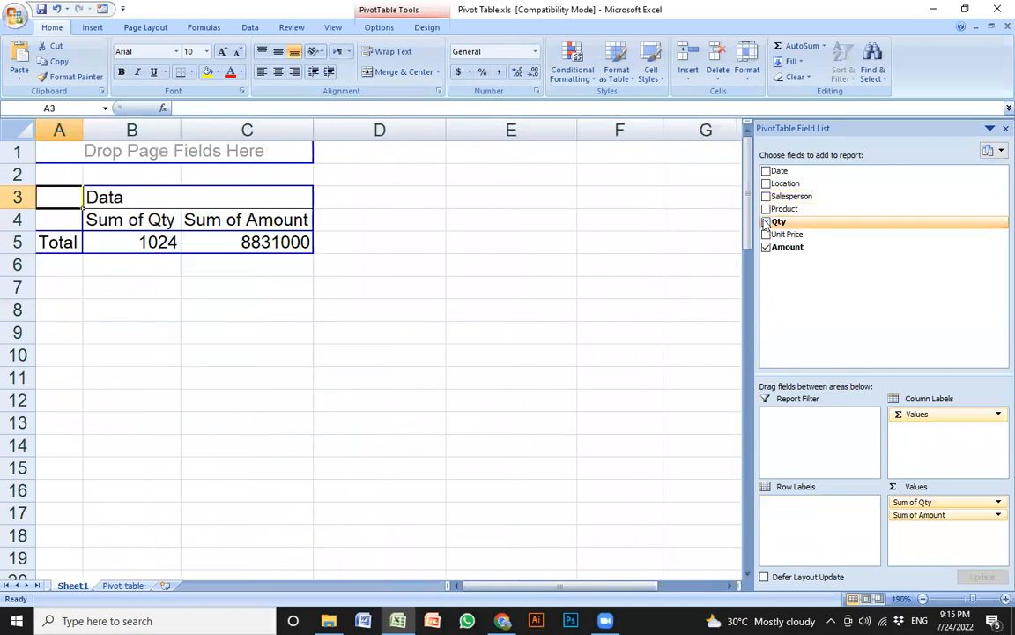
click(766, 221)
click(766, 247)
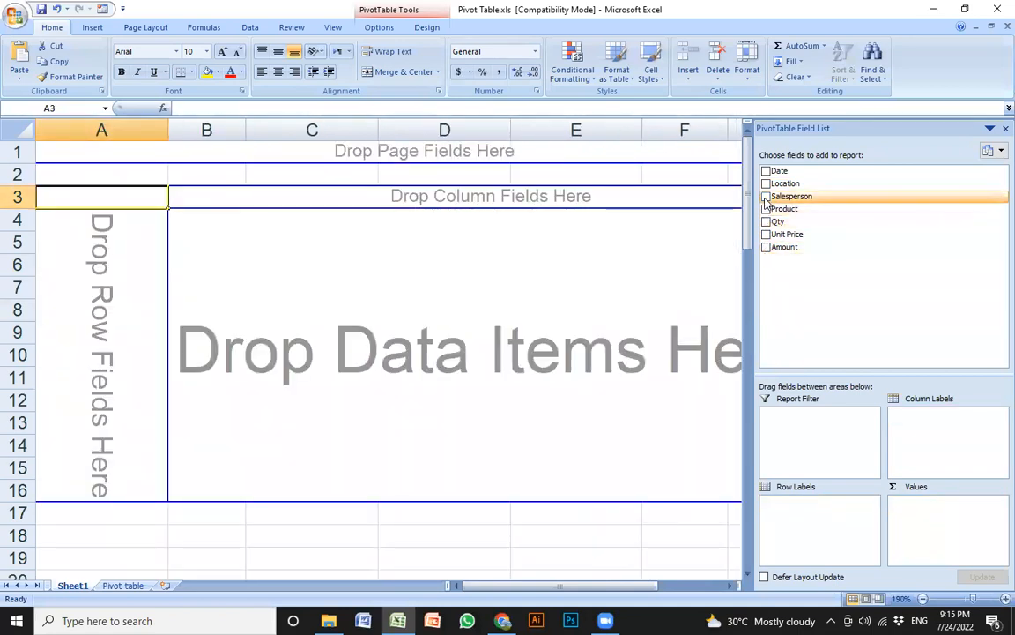
Put Salesperson, Product and Location in the pivot rows and sum Qty
click(766, 195)
click(766, 209)
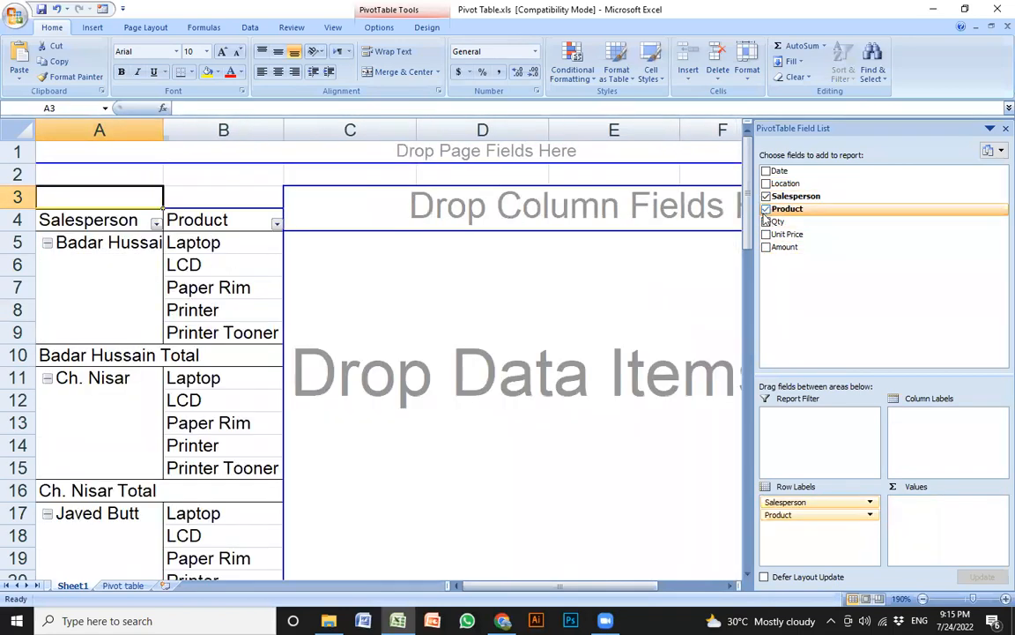
click(766, 183)
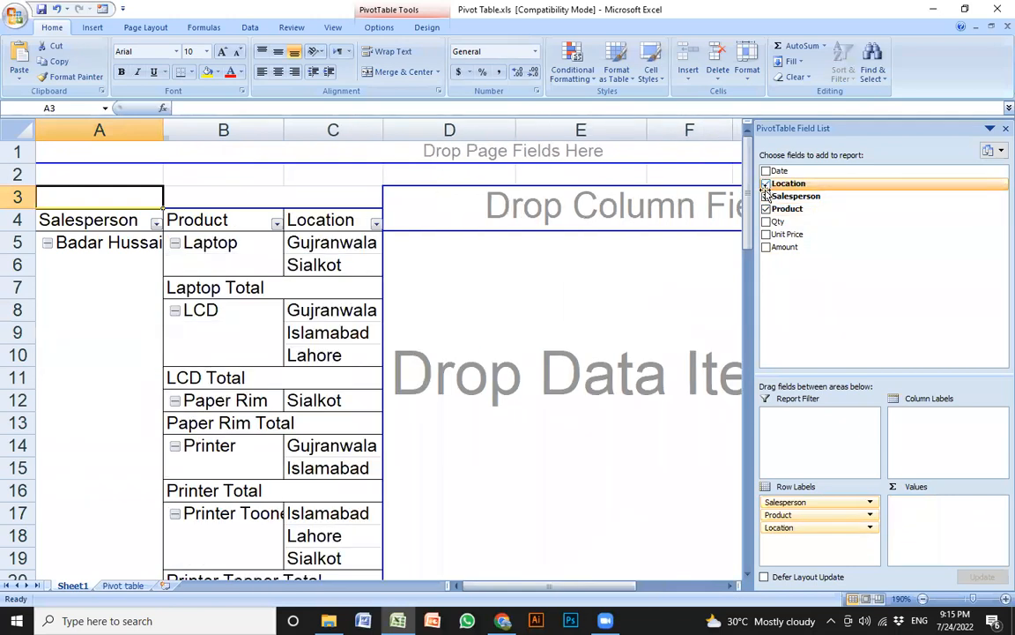
click(766, 221)
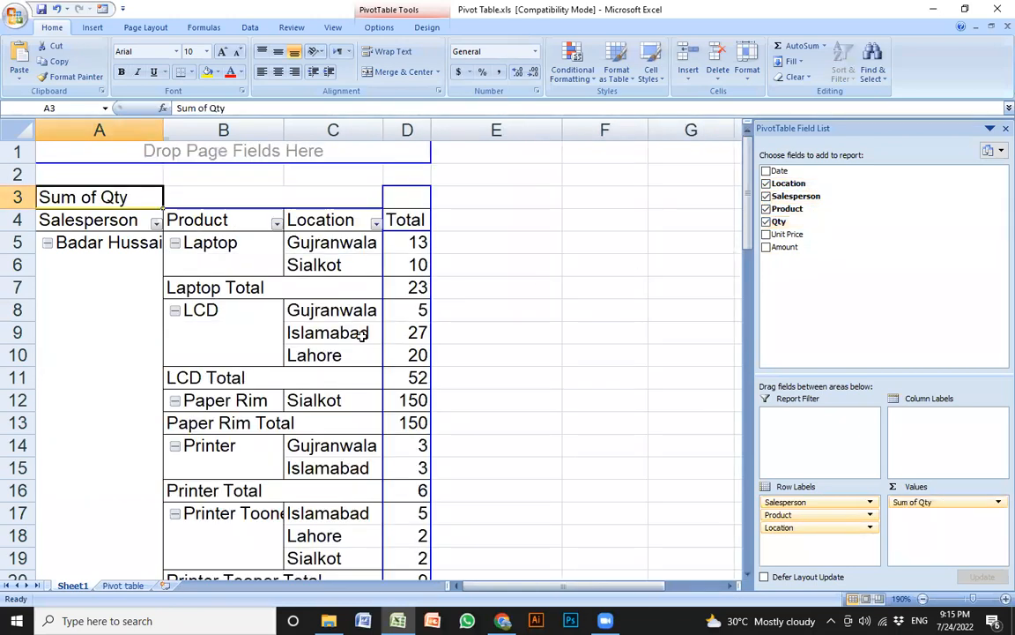
Filter Product to Laptop only and autofit column A to the salesperson names
click(277, 222)
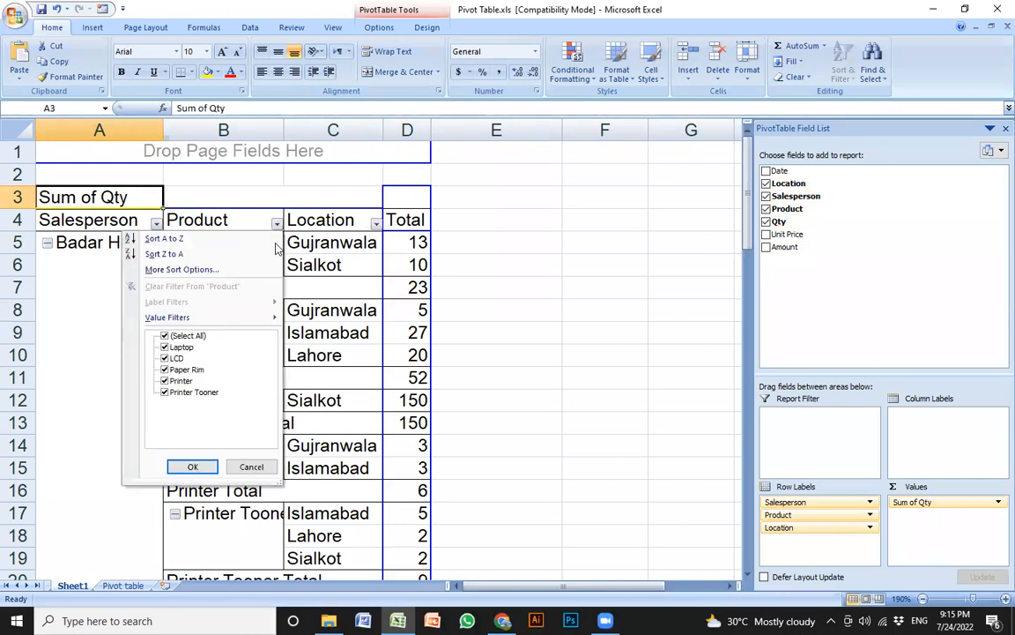
click(165, 336)
click(165, 348)
click(193, 466)
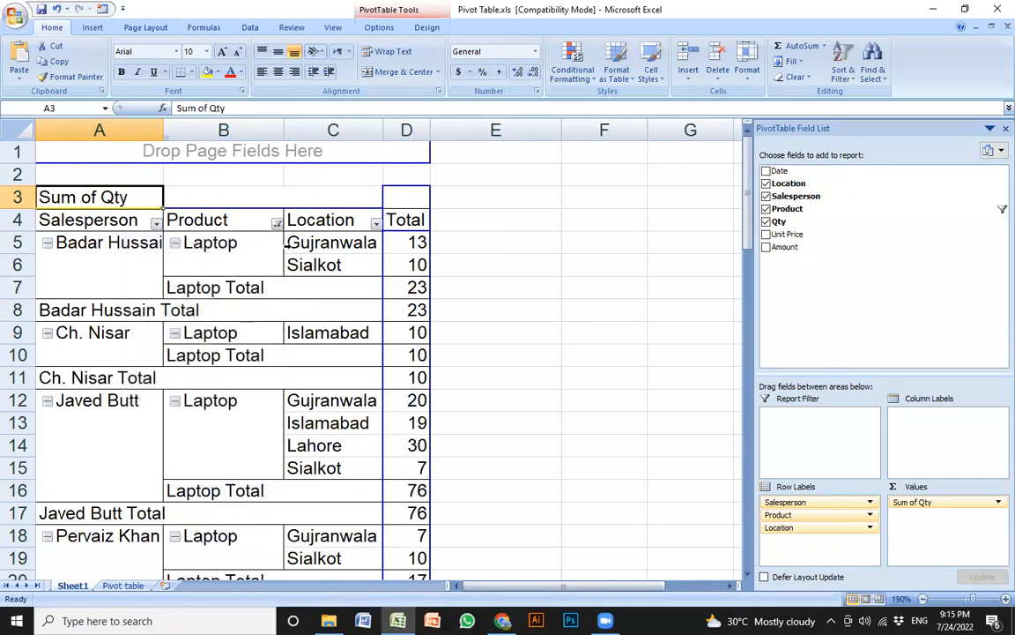
click(335, 252)
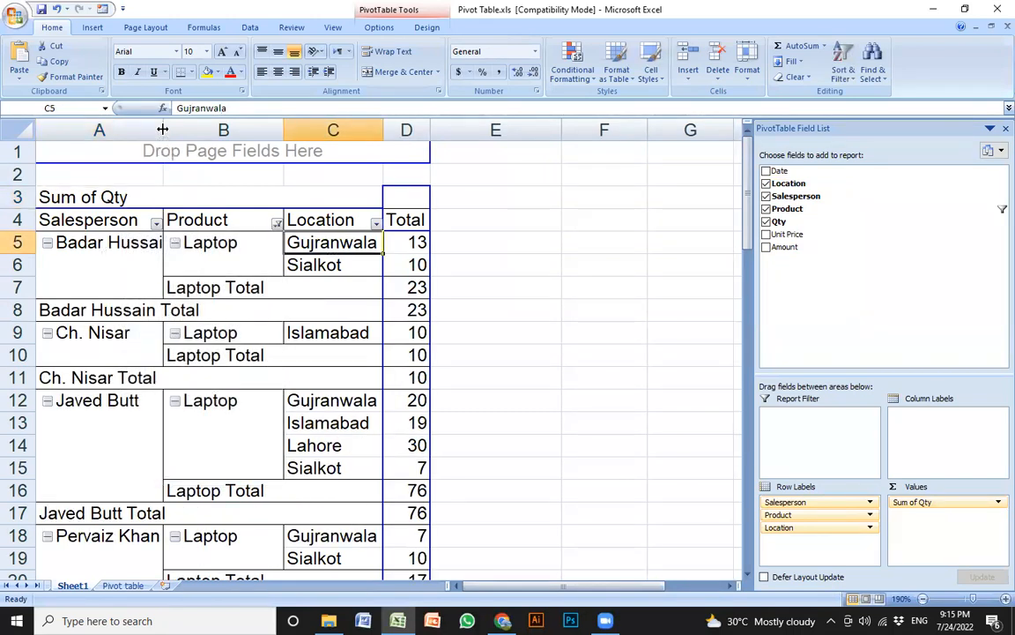
double_click(162, 130)
Check the first salesperson's Laptop quantities: Gujranwala 13, Sialkot 10, total 23
click(132, 263)
click(301, 245)
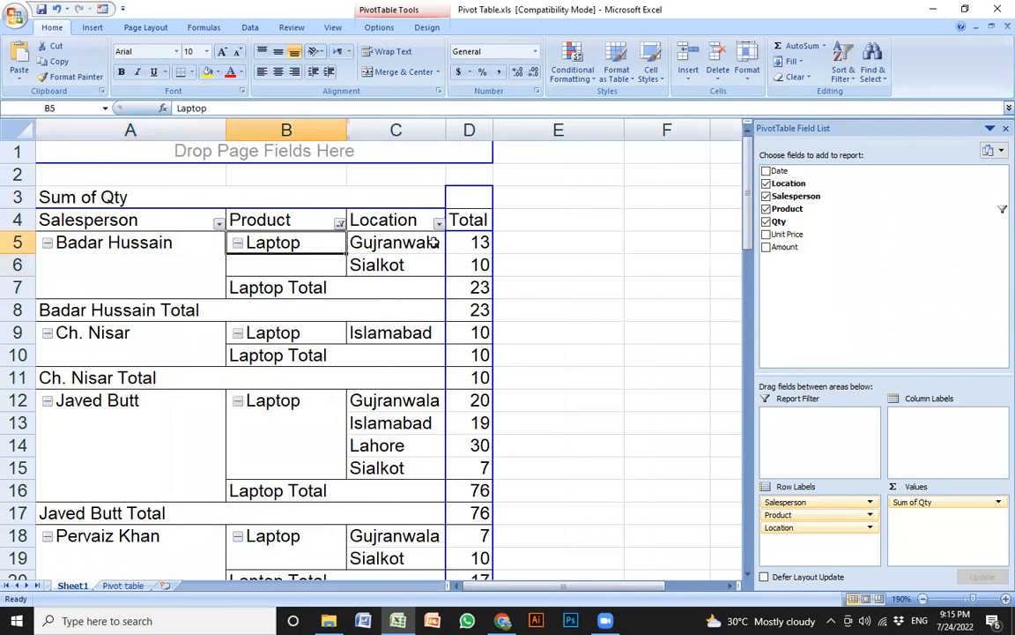
click(432, 243)
click(472, 243)
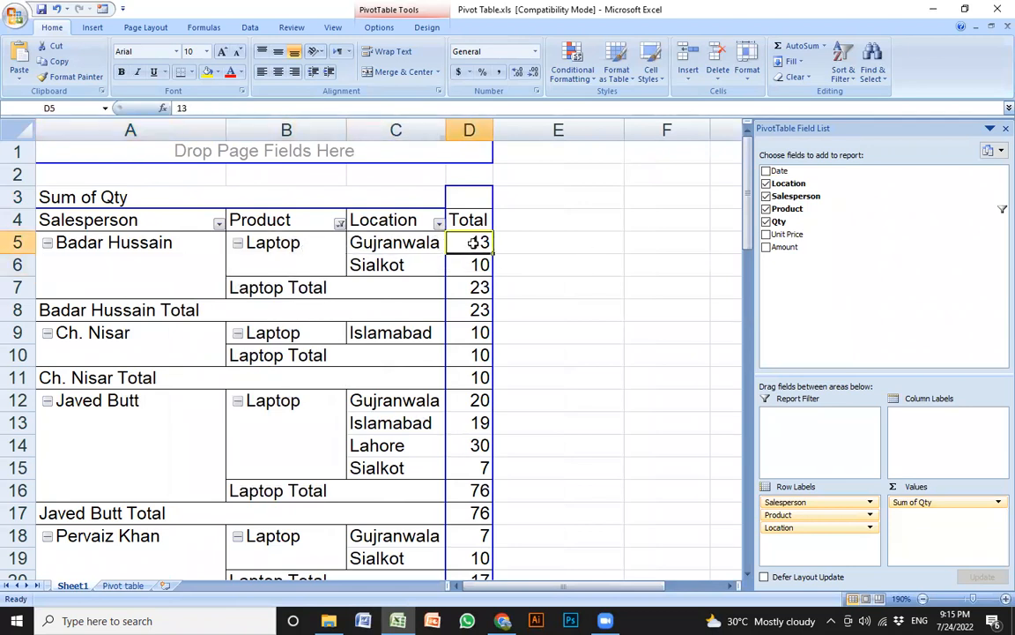
click(401, 267)
click(473, 264)
click(480, 286)
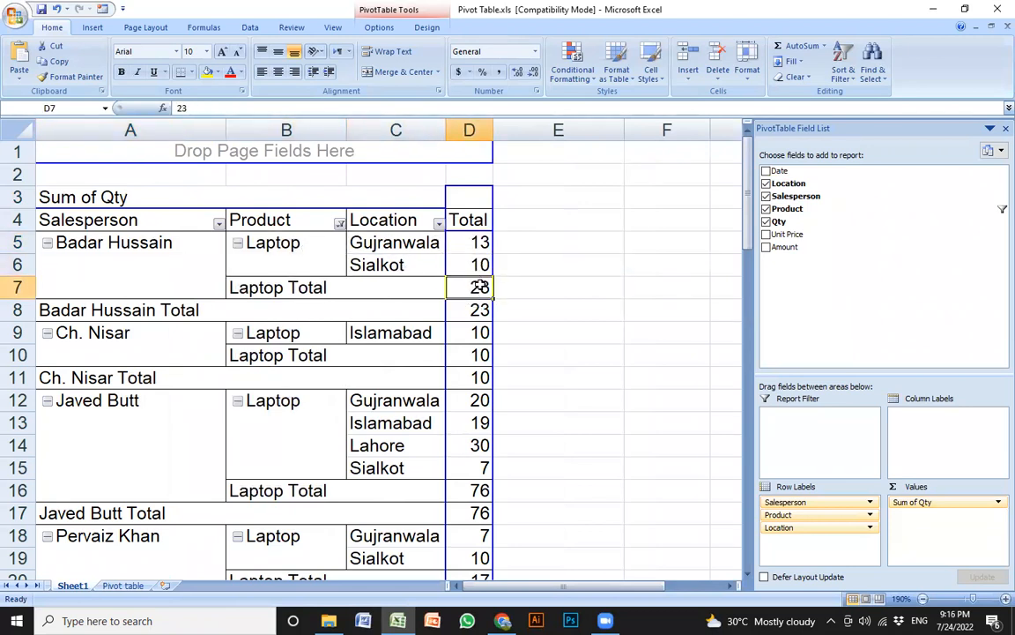
Check the next salespeople's Laptop rows: Islamabad 10 and quantity 20
click(114, 351)
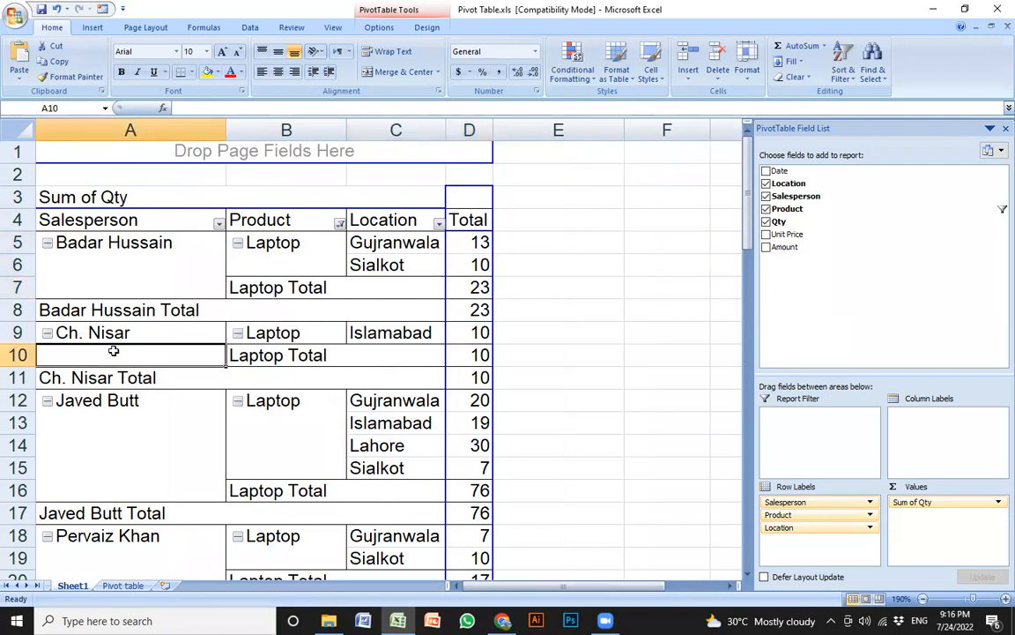
click(136, 333)
click(308, 333)
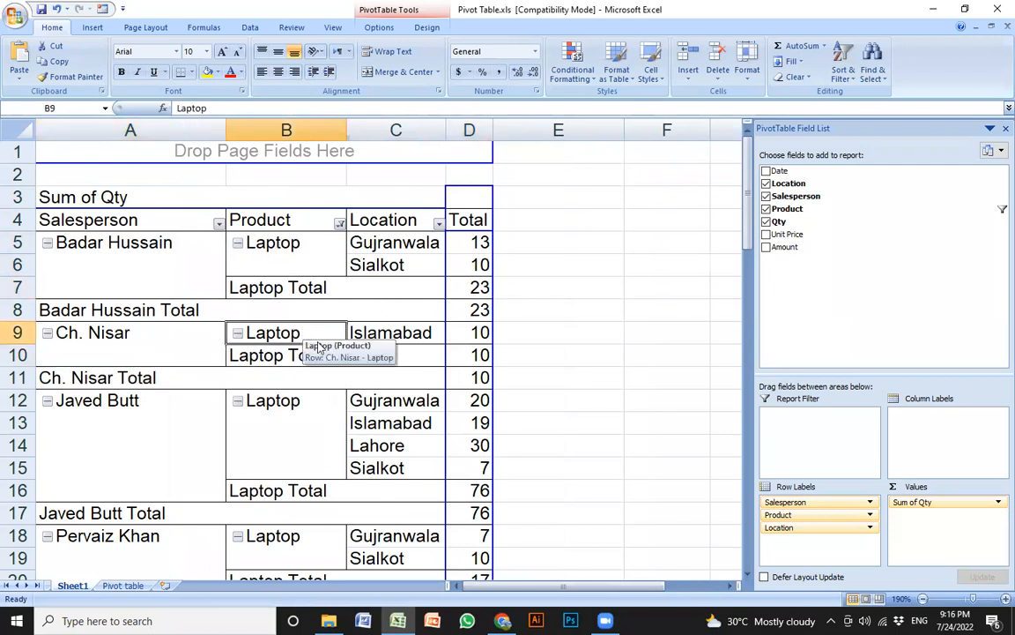
click(379, 327)
click(475, 335)
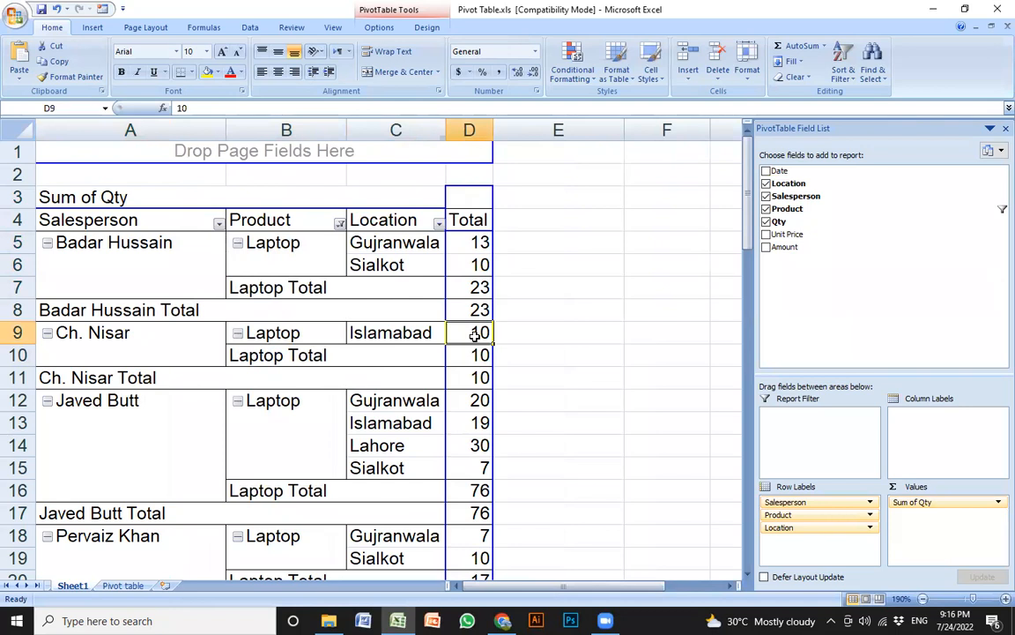
click(185, 350)
click(214, 335)
click(176, 401)
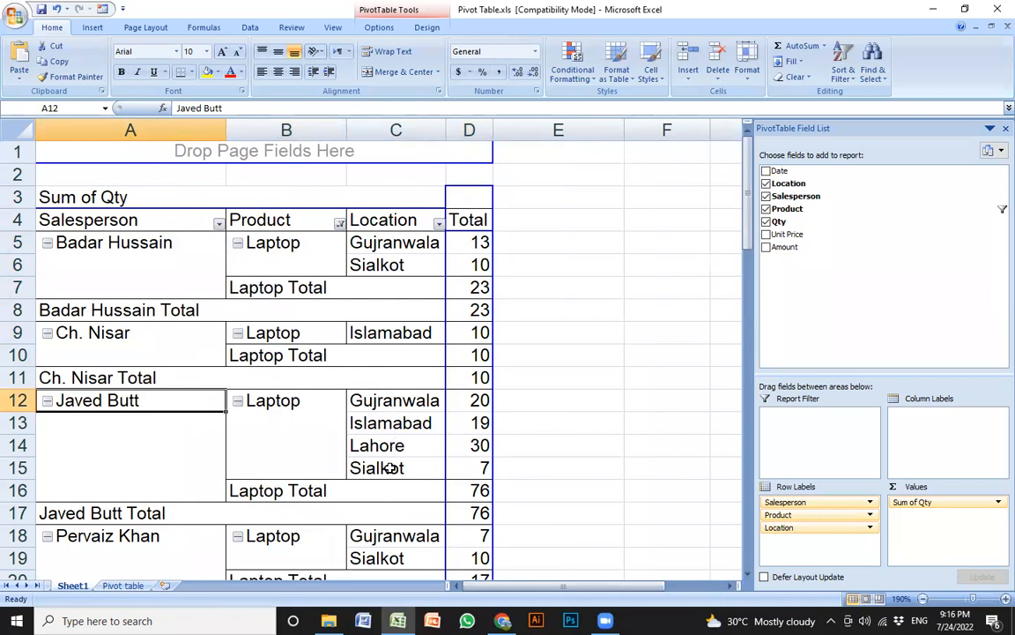
click(475, 402)
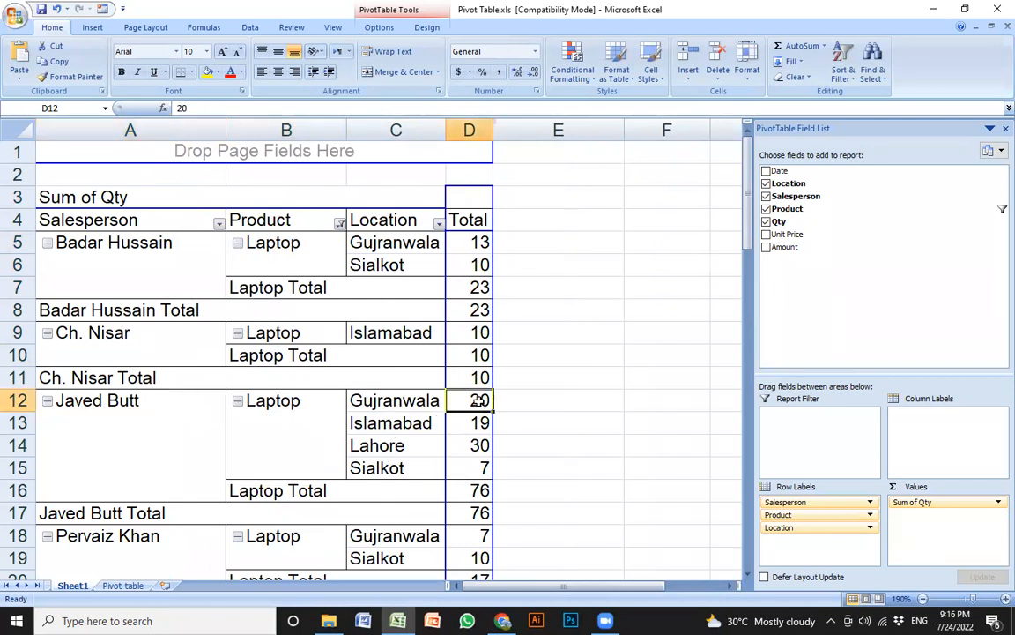
Review the lower Laptop rows, Lahore 30 and Sialkot, and return to the Product filter
click(474, 451)
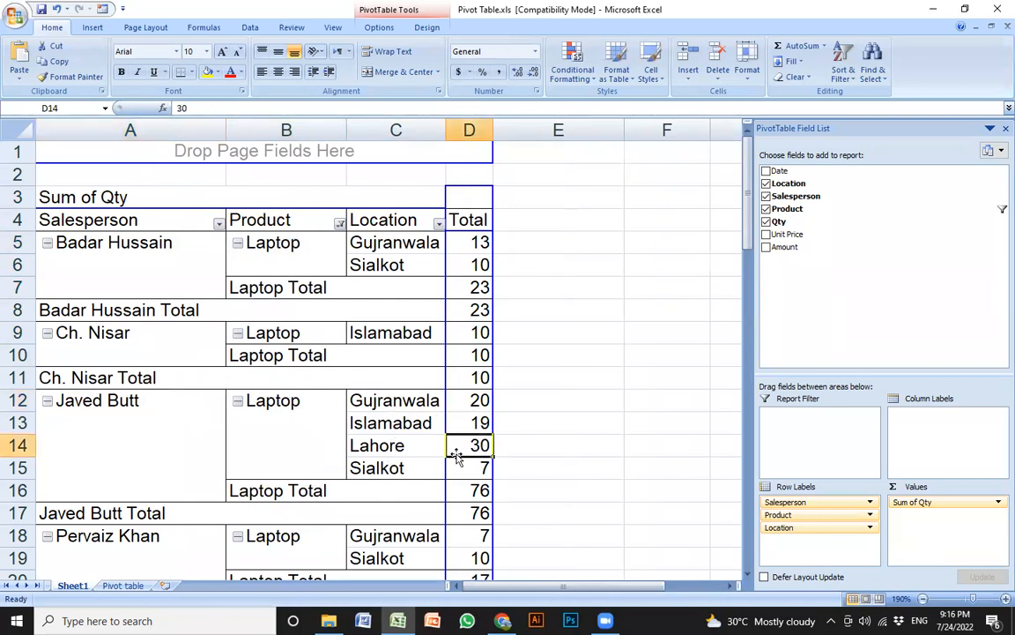
click(389, 448)
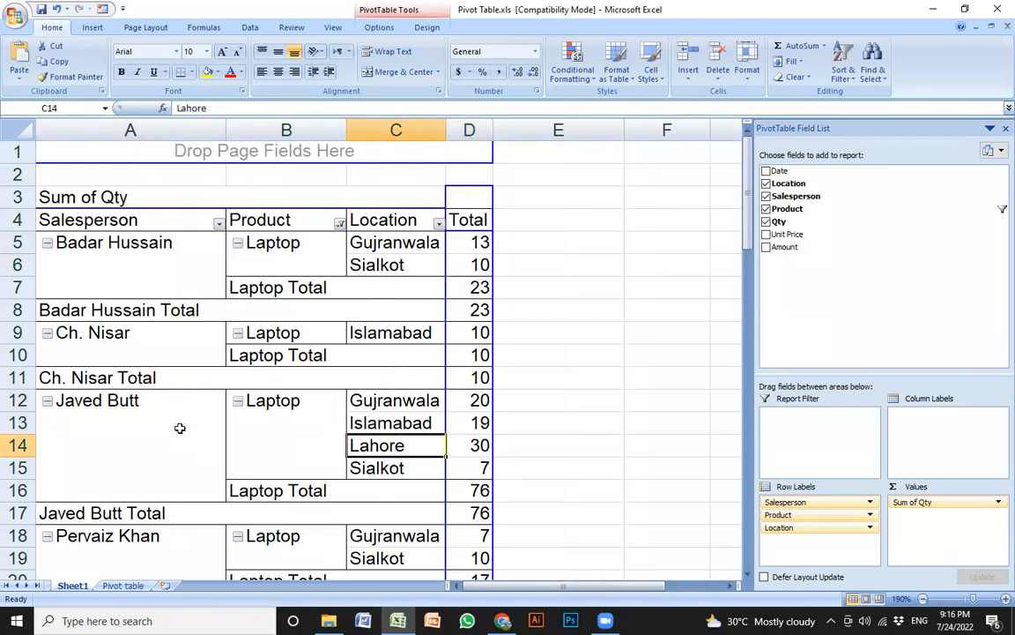
click(469, 446)
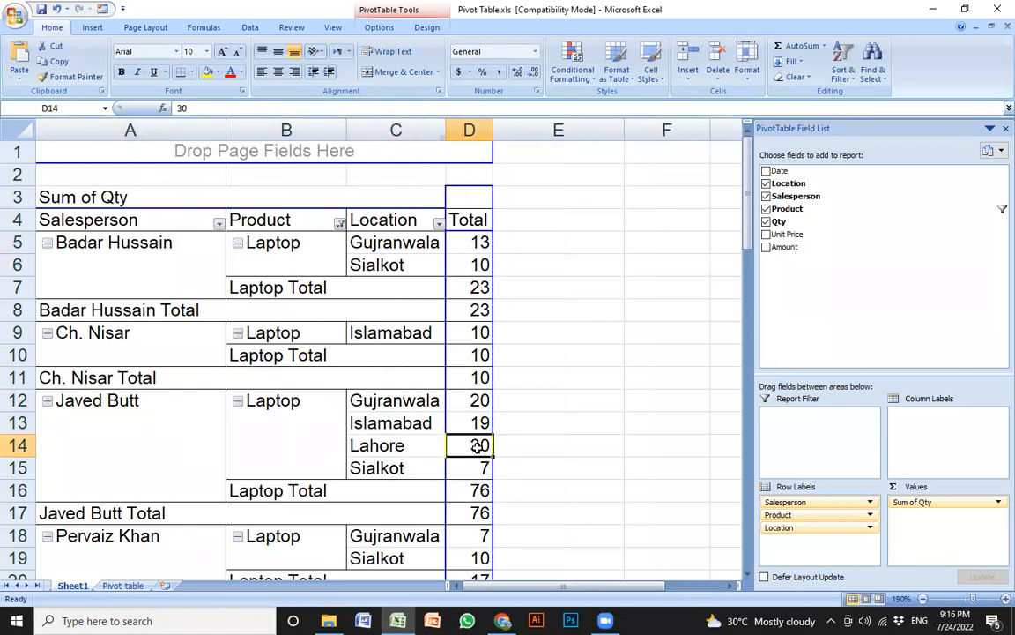
click(363, 446)
key(shift+Right)
scroll(386, 434, down, 1)
scroll(386, 434, down, 1)
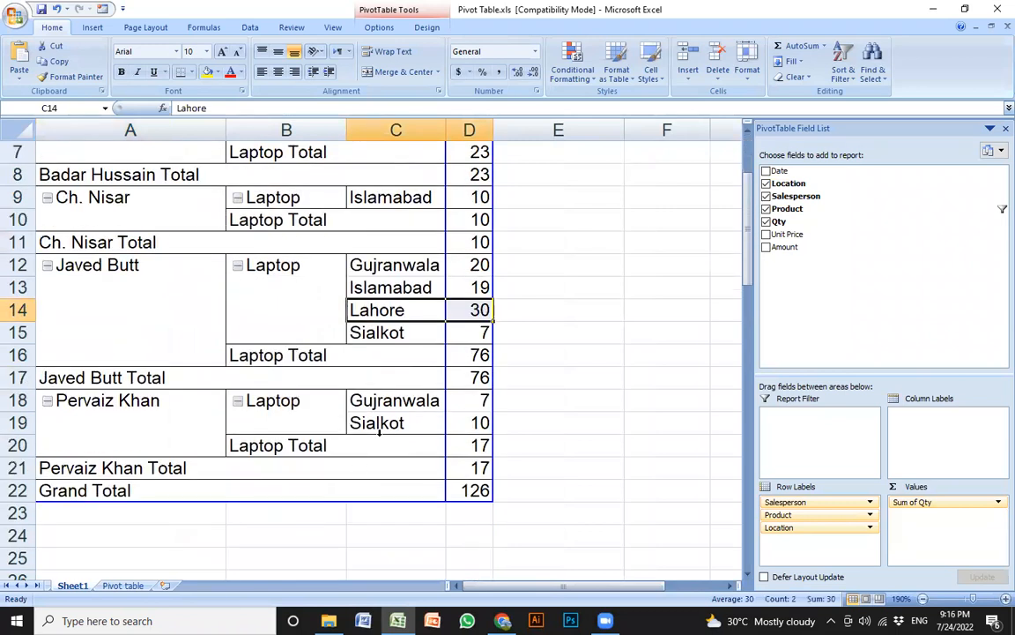
click(388, 426)
click(150, 426)
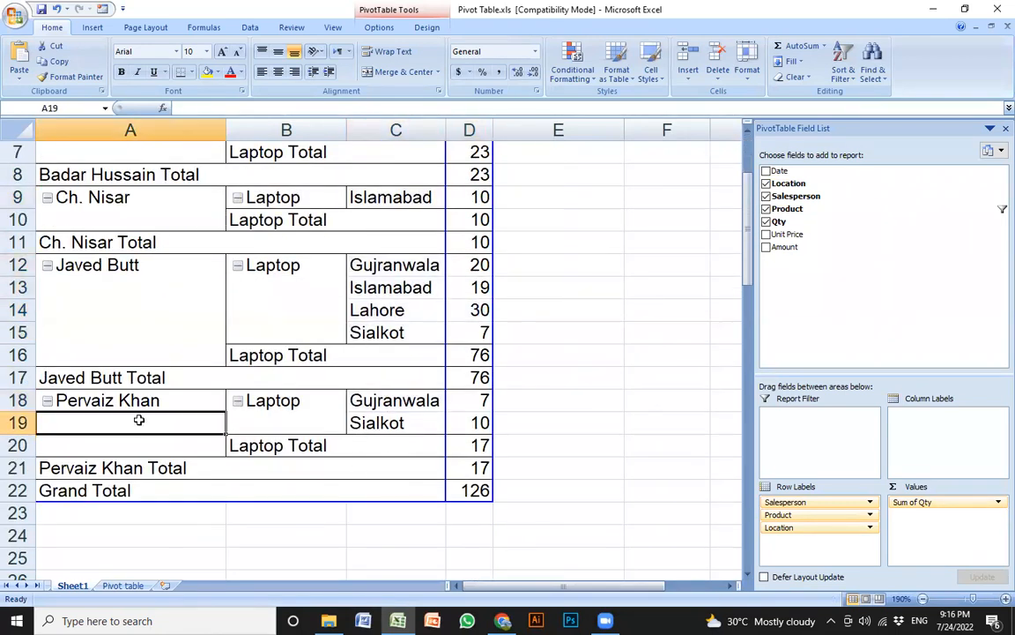
scroll(342, 353, up, 2)
click(339, 224)
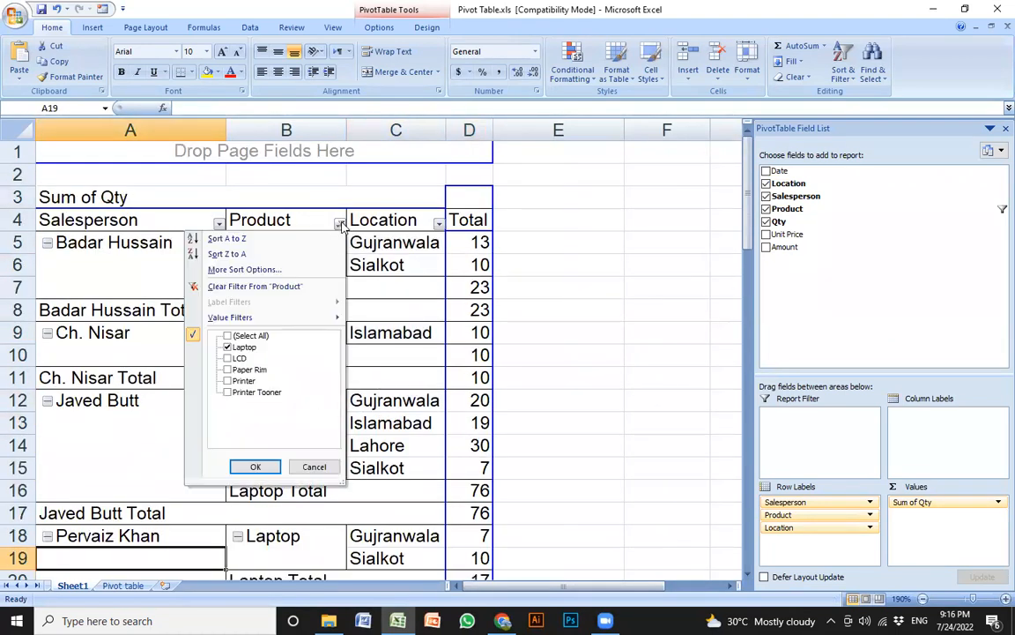
Restore all products in the filter and remove Product from the pivot rows
click(227, 336)
click(255, 466)
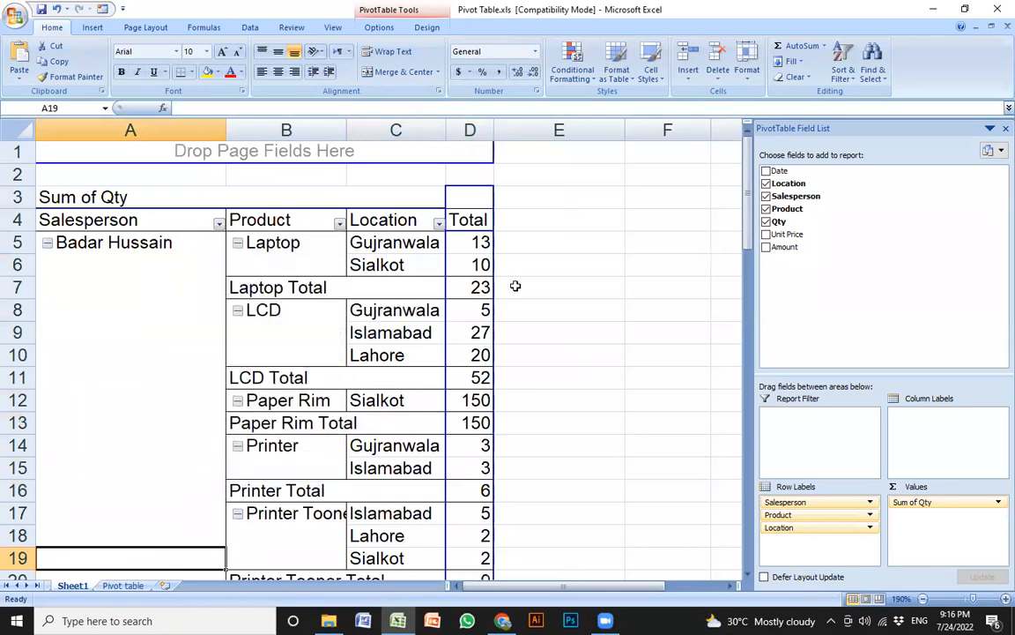
click(766, 209)
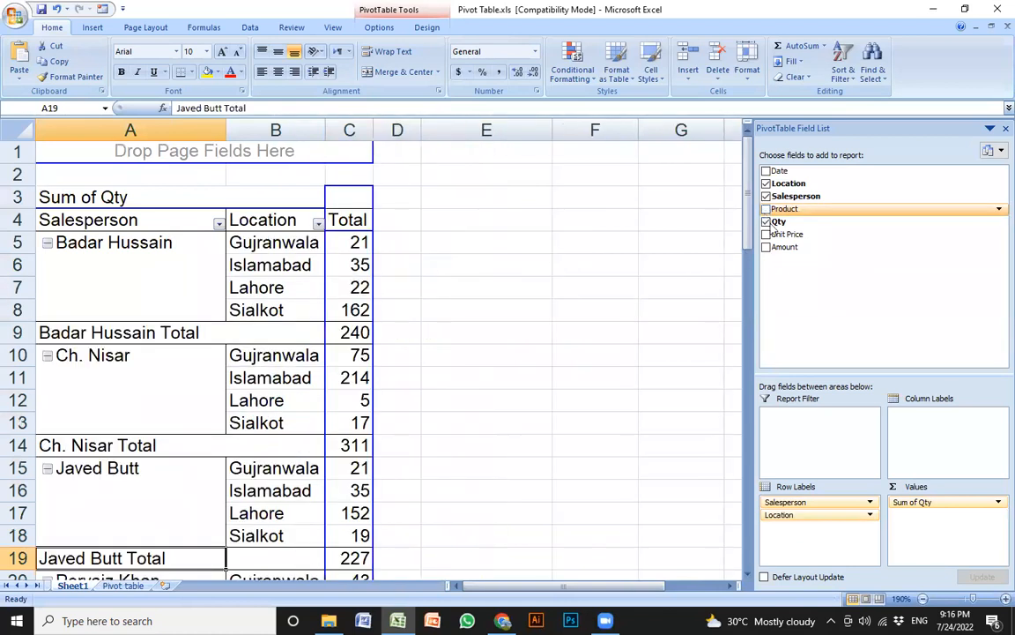
click(327, 266)
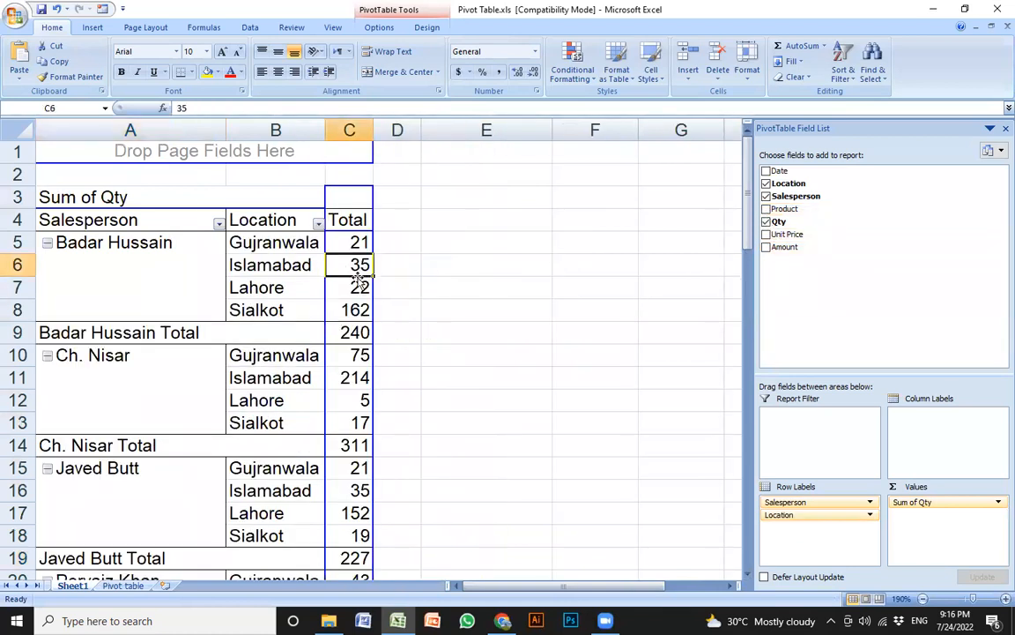
click(295, 263)
click(176, 268)
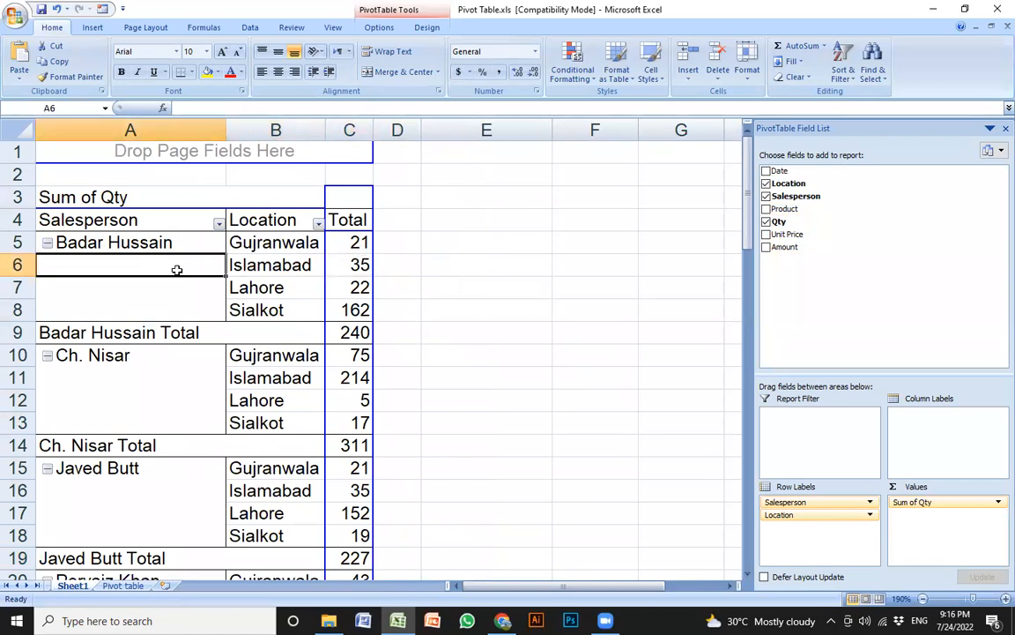
Filter Location to Lahore only
click(318, 224)
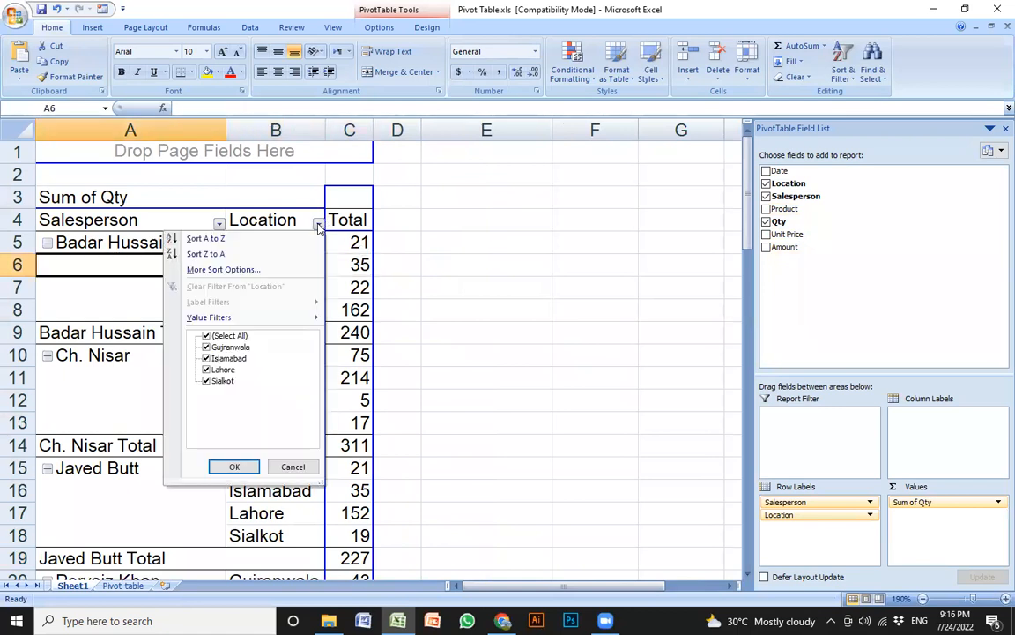
click(233, 337)
click(207, 337)
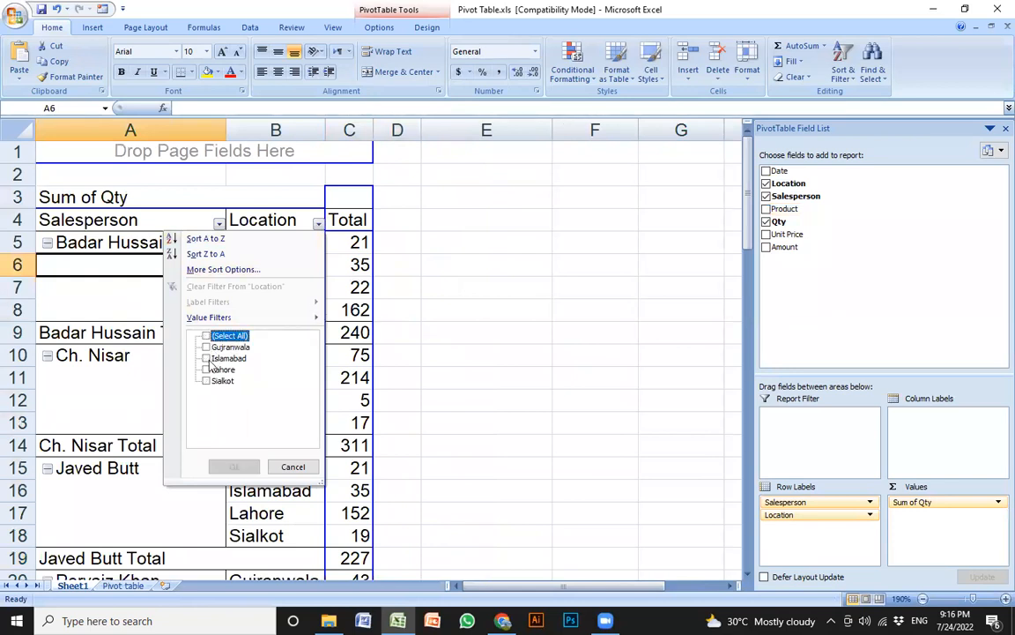
click(206, 371)
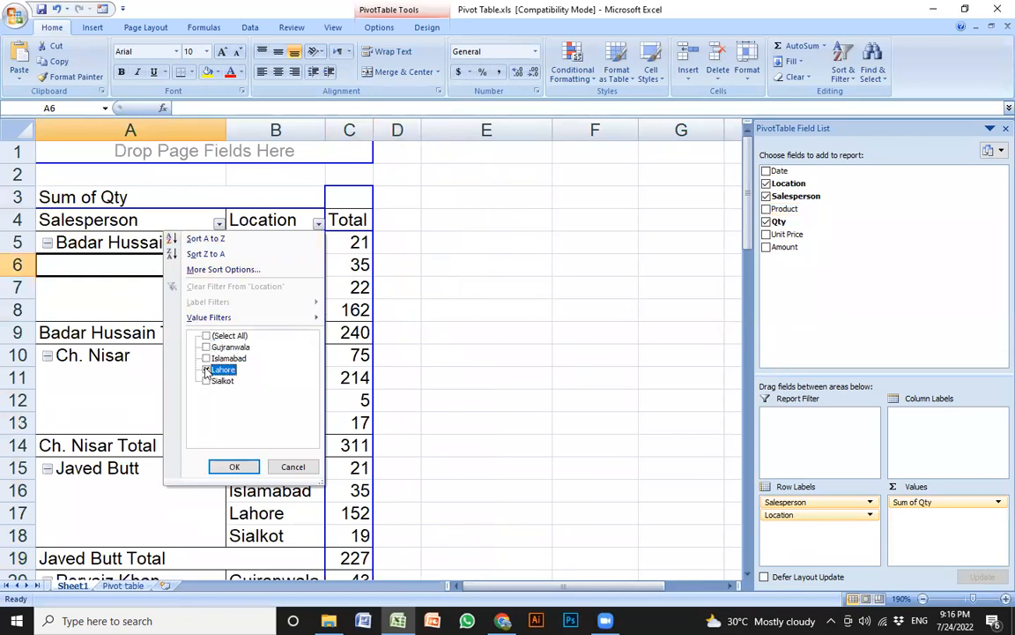
click(235, 467)
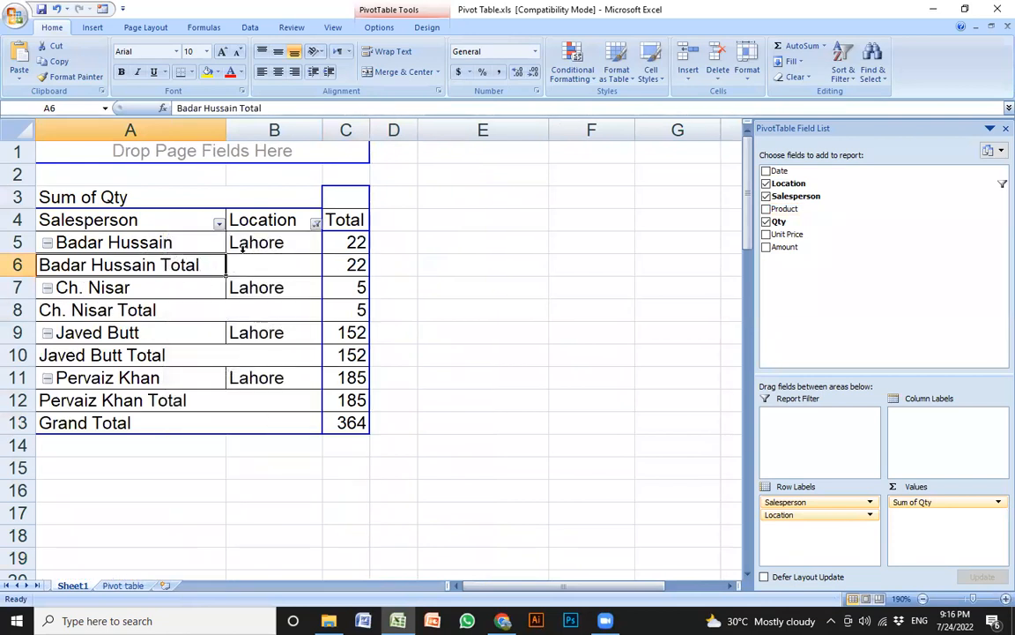
Review the Lahore quantities per salesperson: 22, 152 and 185
key(Up)
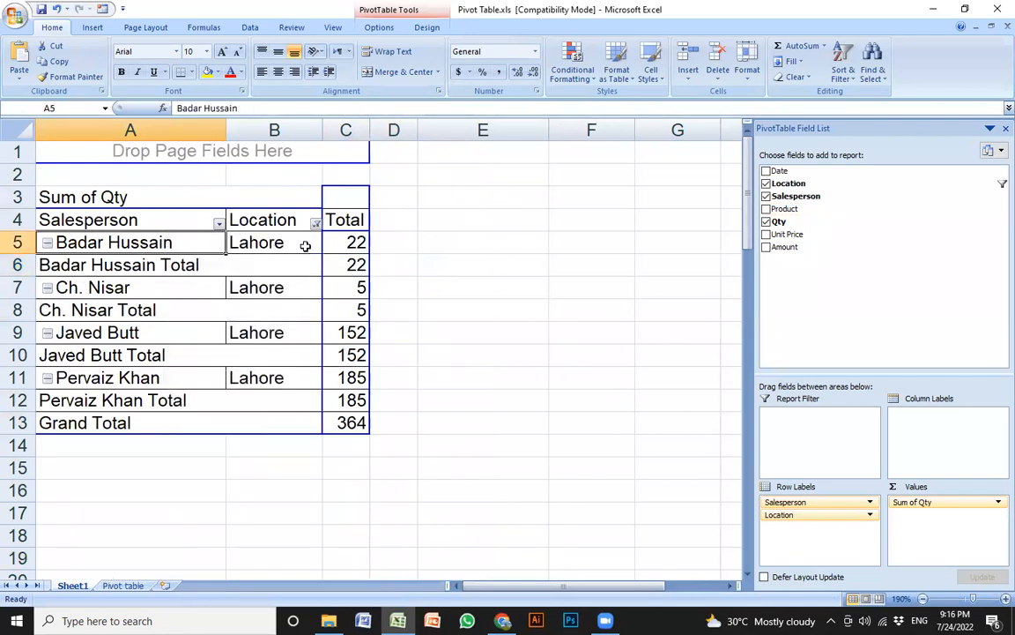
click(356, 242)
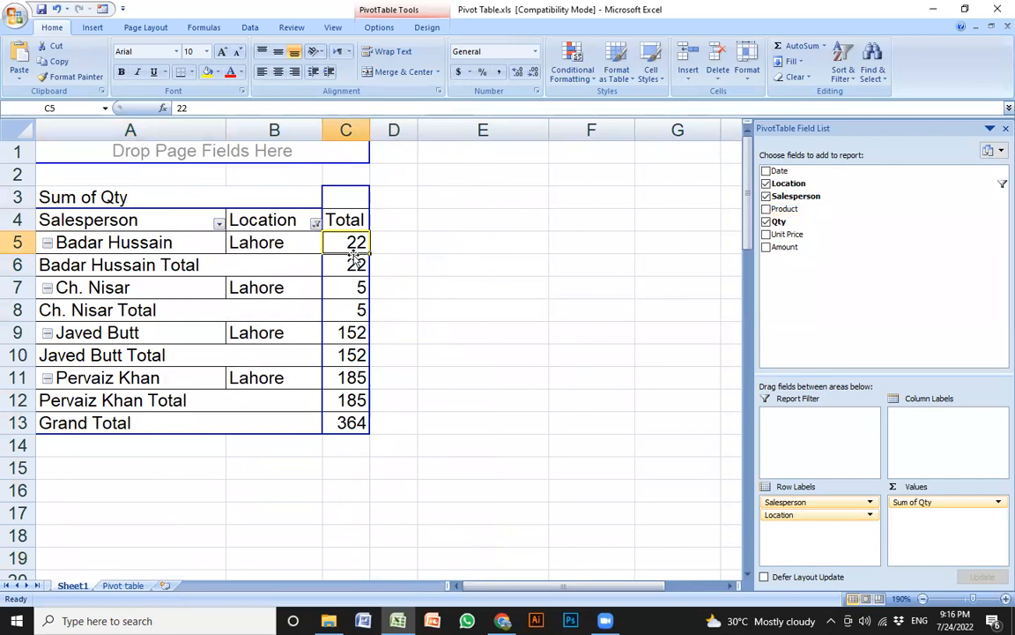
click(145, 332)
click(357, 335)
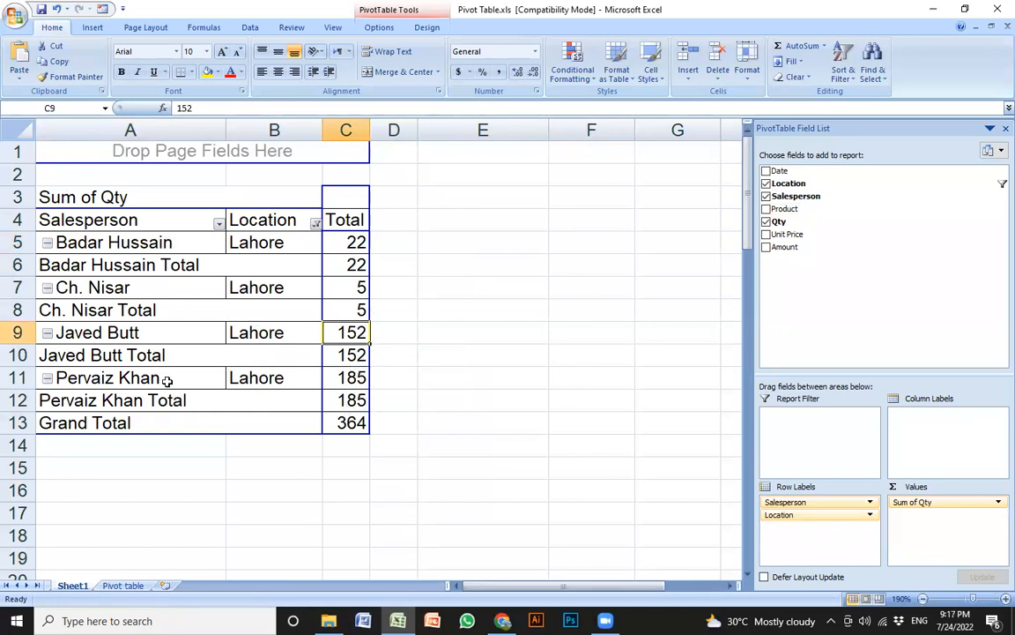
click(356, 385)
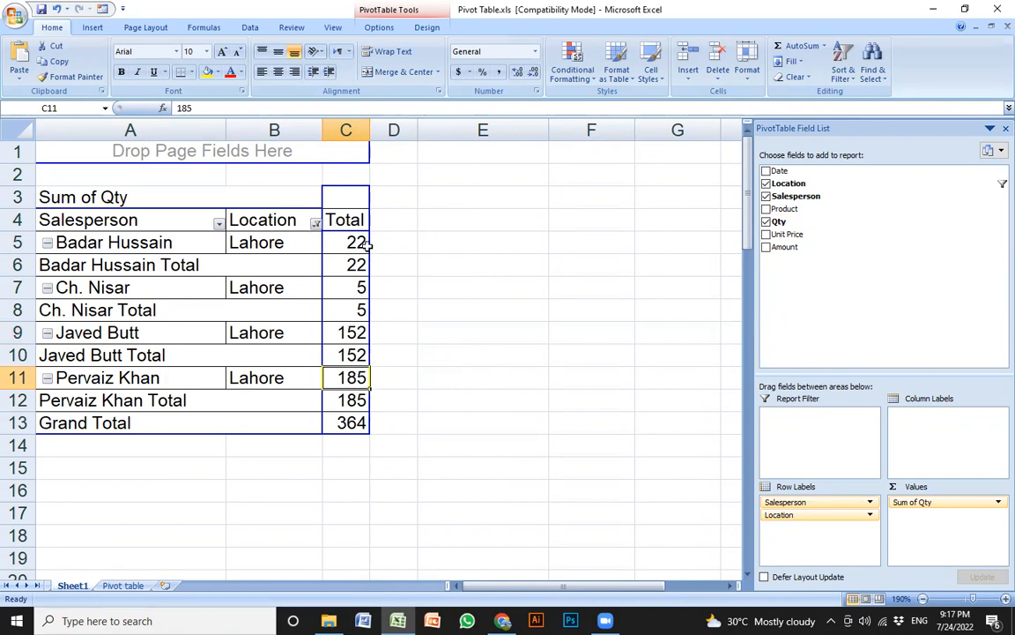
Add Date, Product, Unit Price and Amount to the pivot and widen column C
click(765, 170)
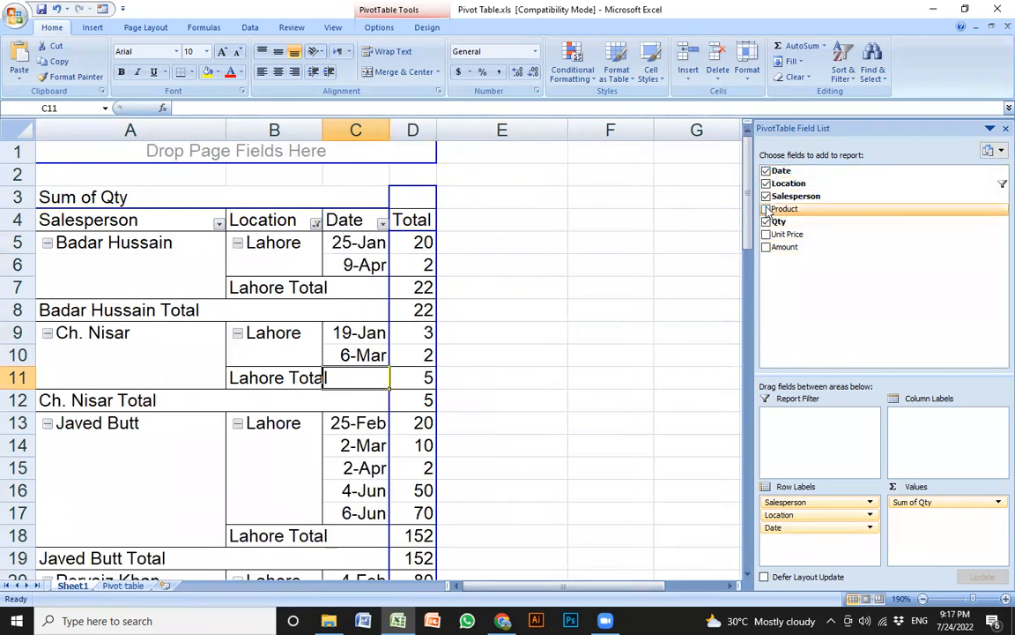
click(765, 208)
click(765, 234)
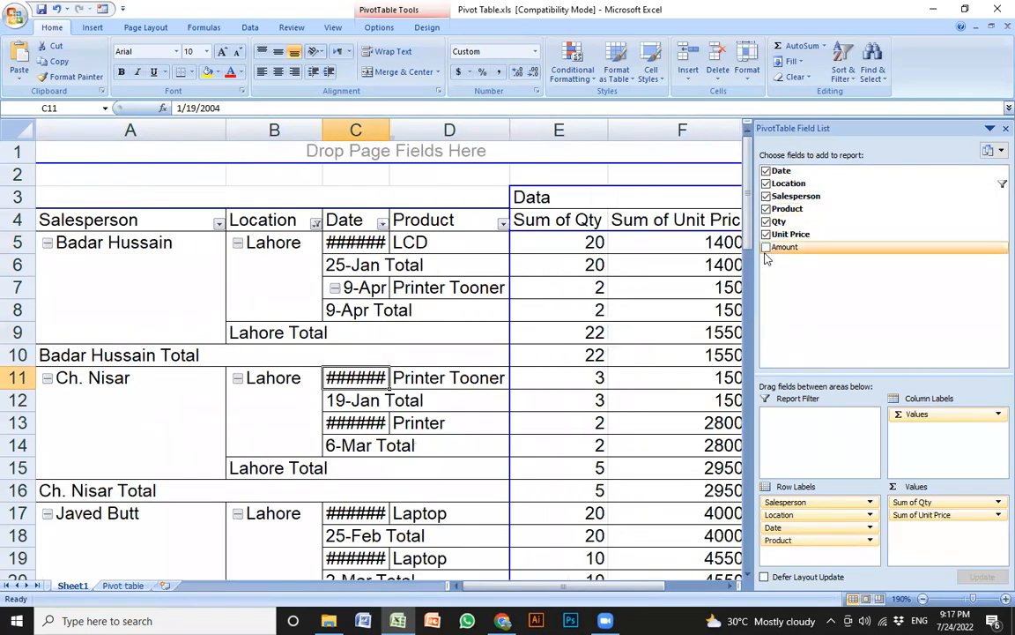
click(766, 249)
scroll(509, 290, down, 2)
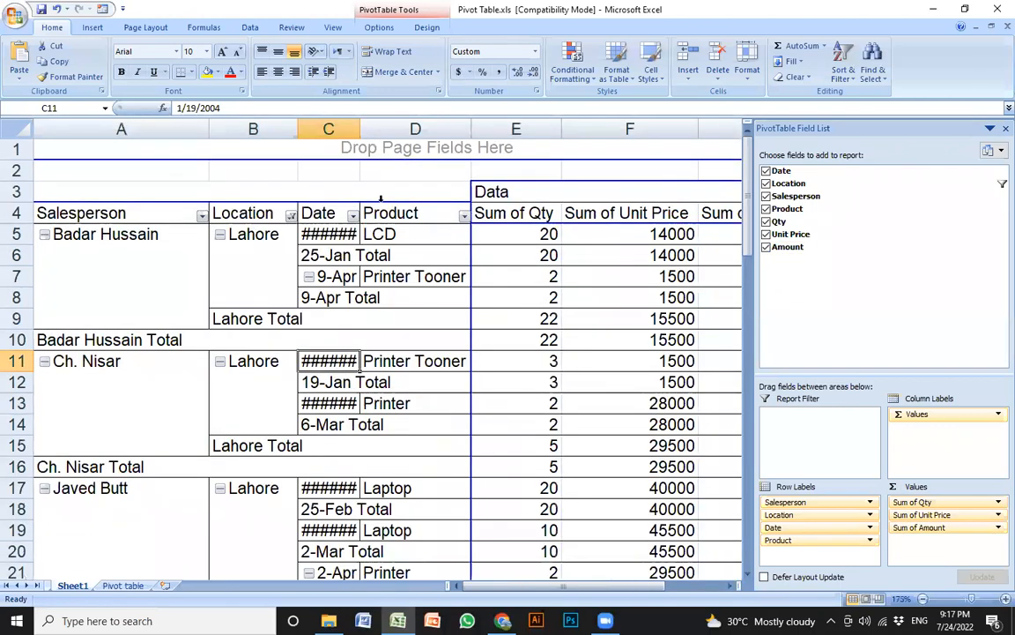
scroll(377, 252, down, 2)
drag(309, 132, 322, 134)
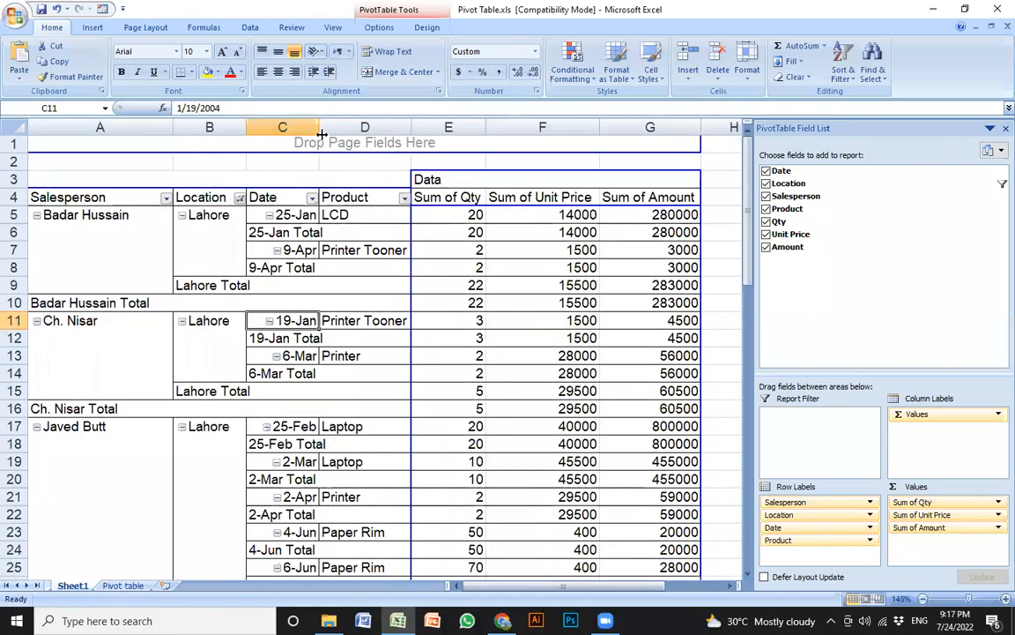
Scroll through the expanded pivot, then close Excel without saving
scroll(453, 327, down, 5)
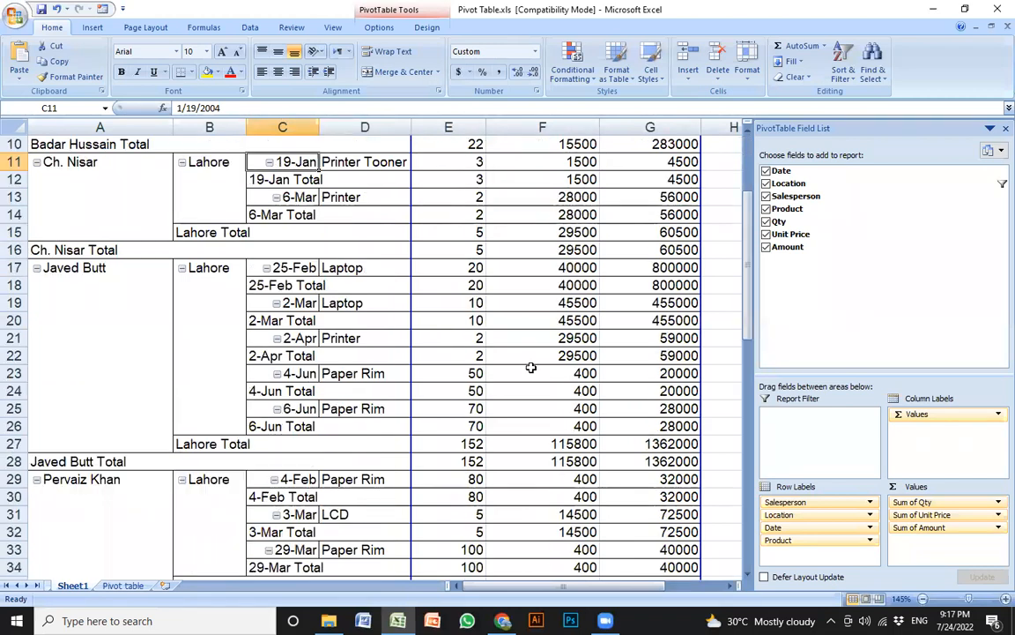
scroll(529, 387, down, 2)
scroll(394, 387, up, 2)
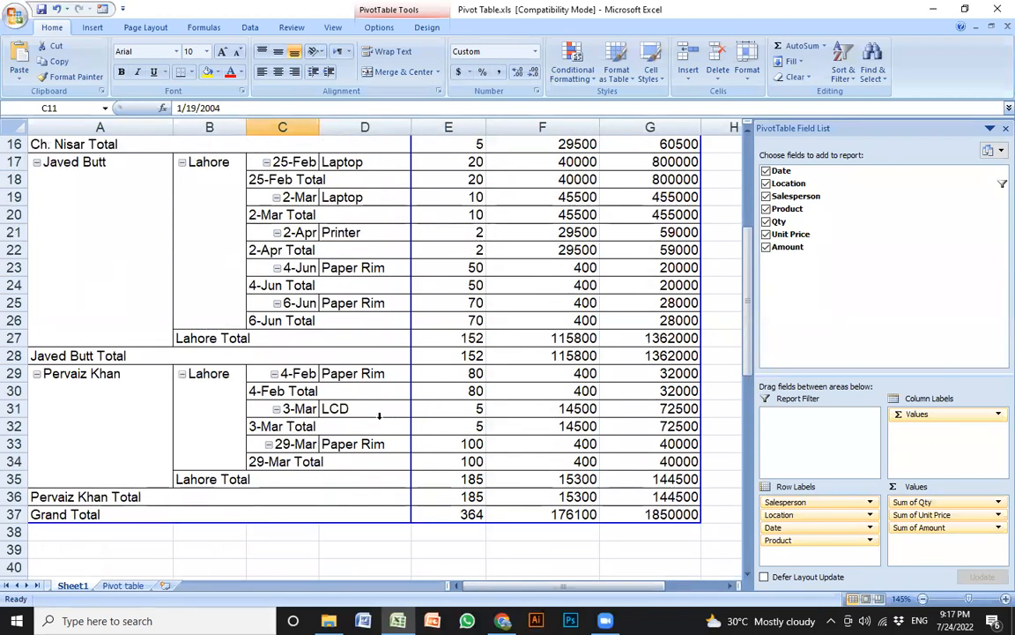
scroll(379, 415, up, 1)
scroll(310, 128, up, 1)
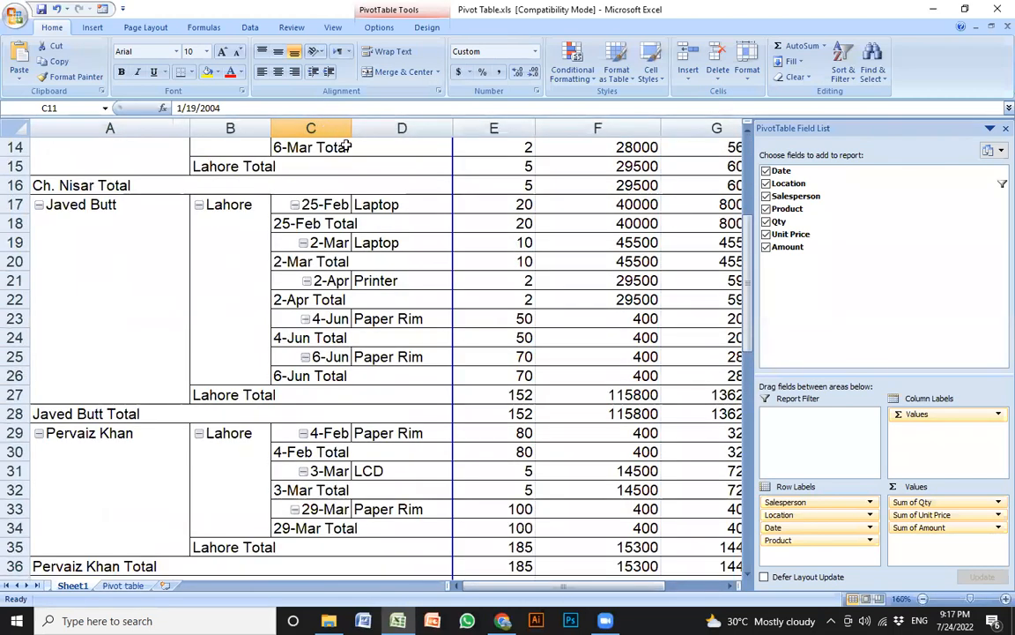
click(407, 302)
scroll(408, 307, up, 5)
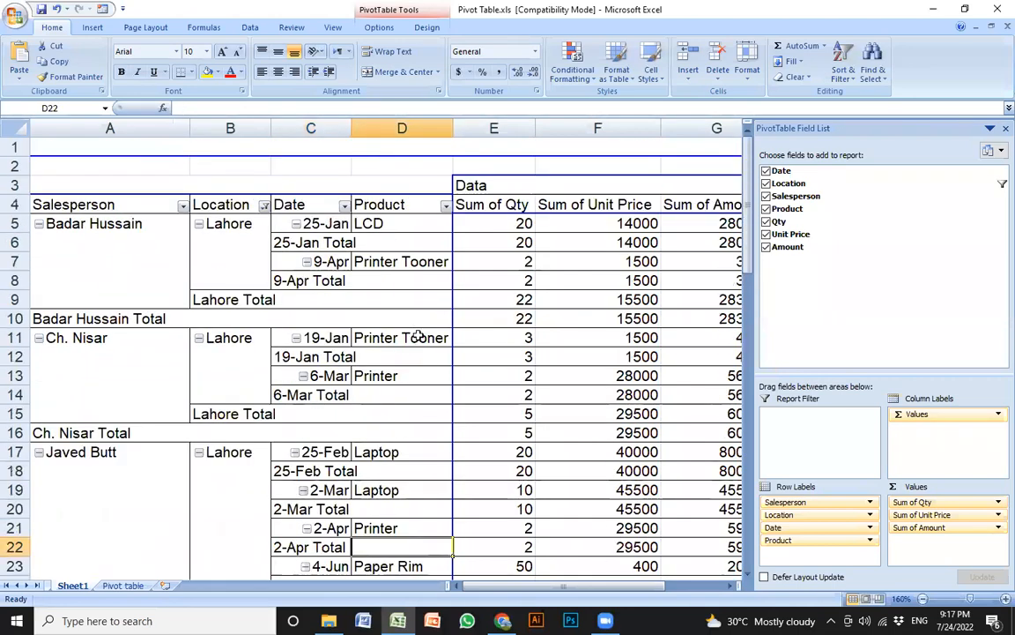
scroll(414, 313, down, 1)
scroll(501, 344, down, 1)
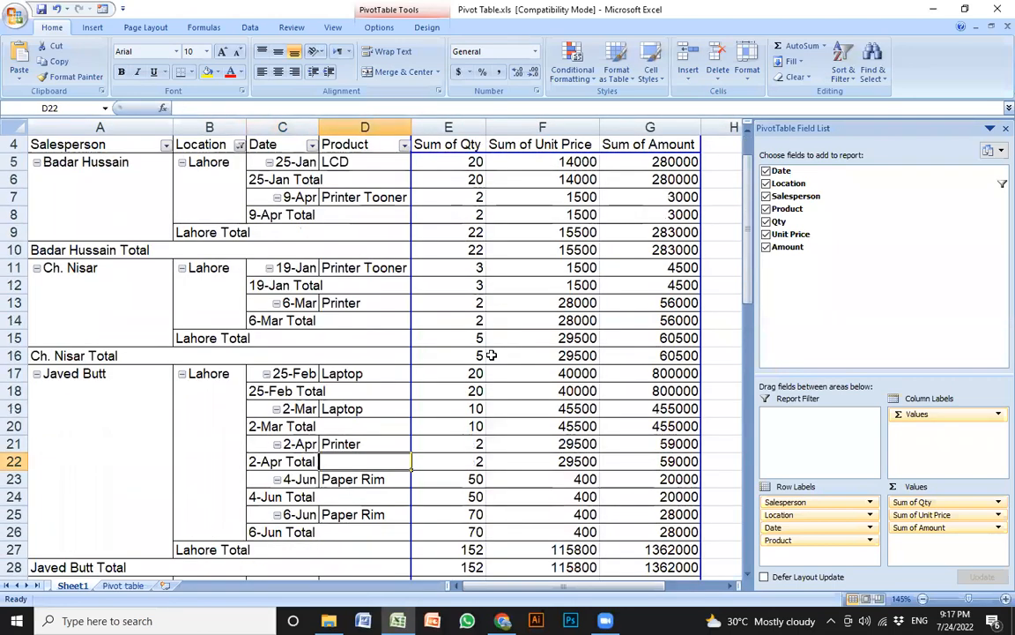
scroll(490, 396, up, 1)
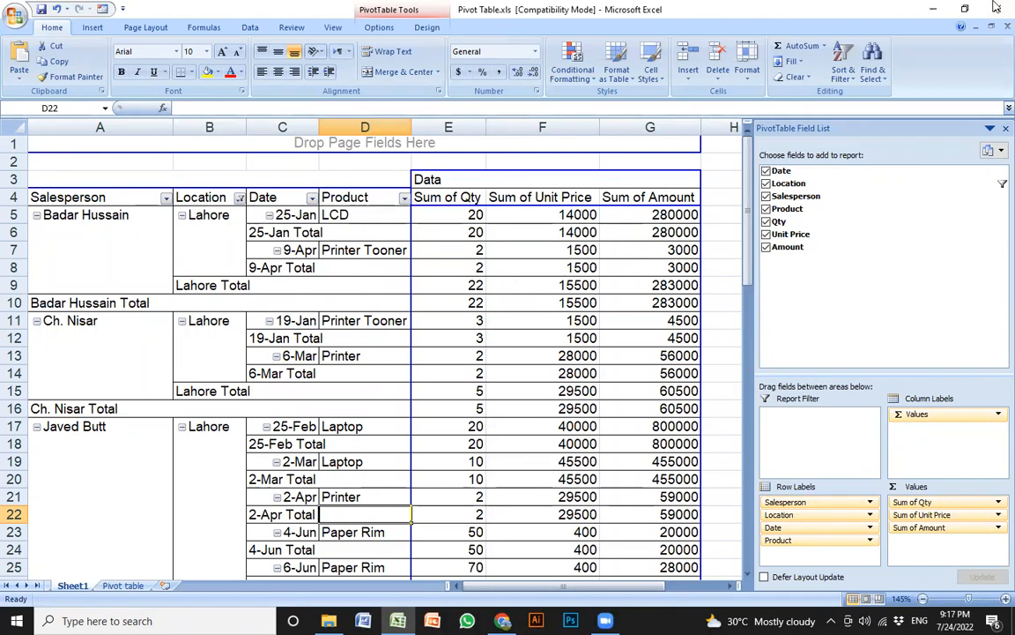
key(alt+F4)
click(457, 312)
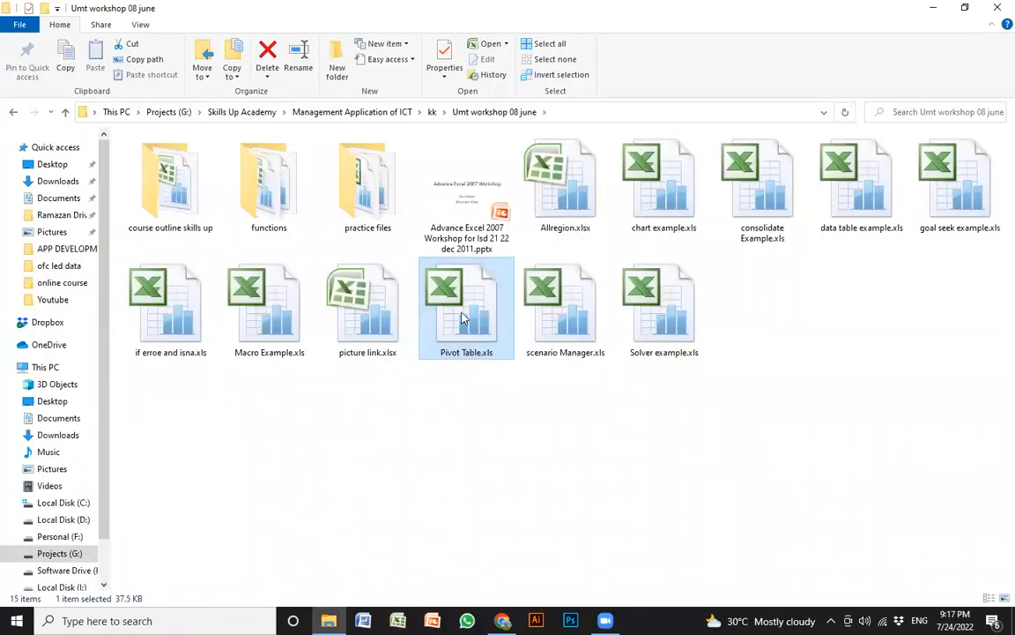
Reopen Pivot Table.xls, widen column G for the amounts, and select cell A1
double_click(472, 328)
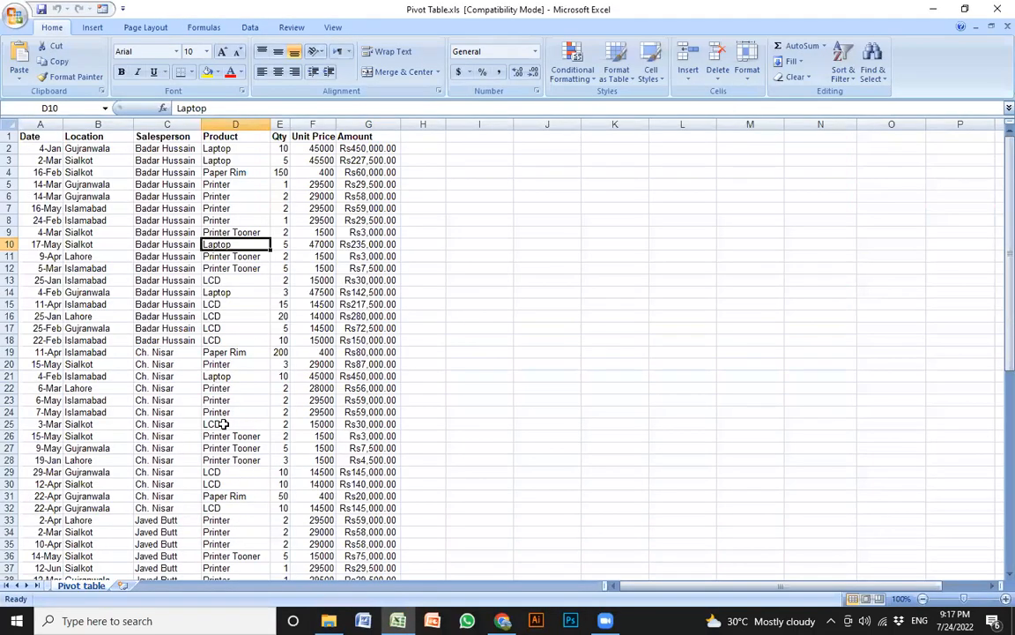
ctrl+scroll(223, 424, up, 3)
ctrl+scroll(313, 264, up, 1)
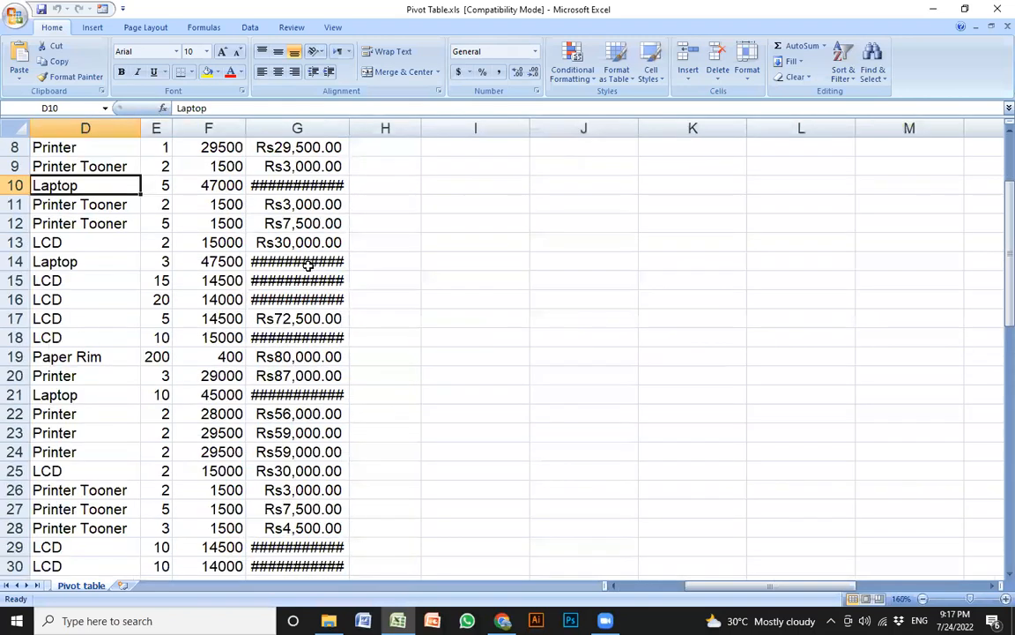
key(Home)
drag(656, 132, 679, 132)
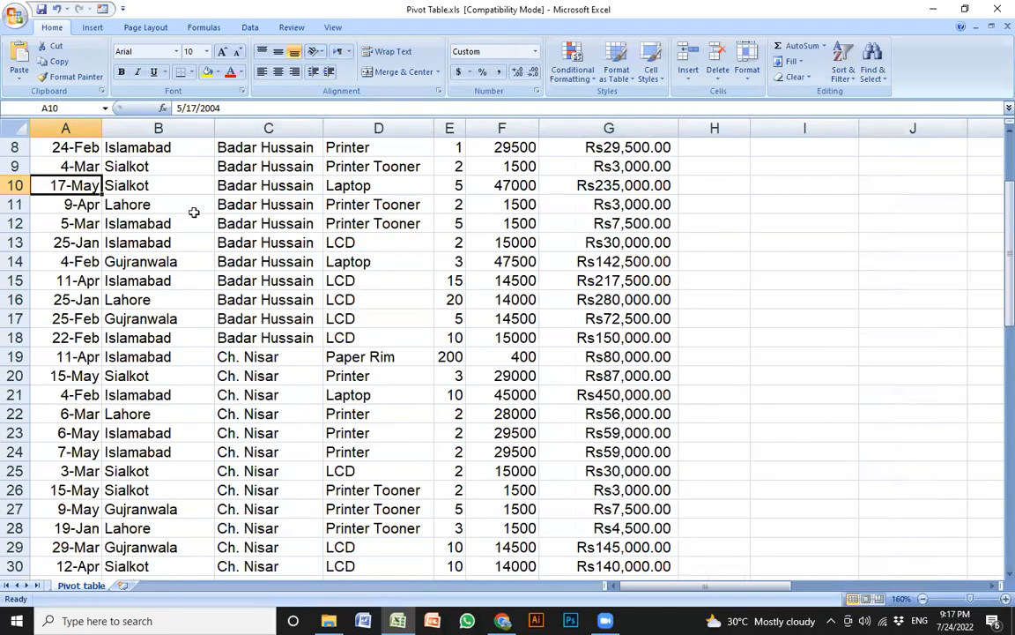
scroll(159, 220, up, 3)
click(73, 142)
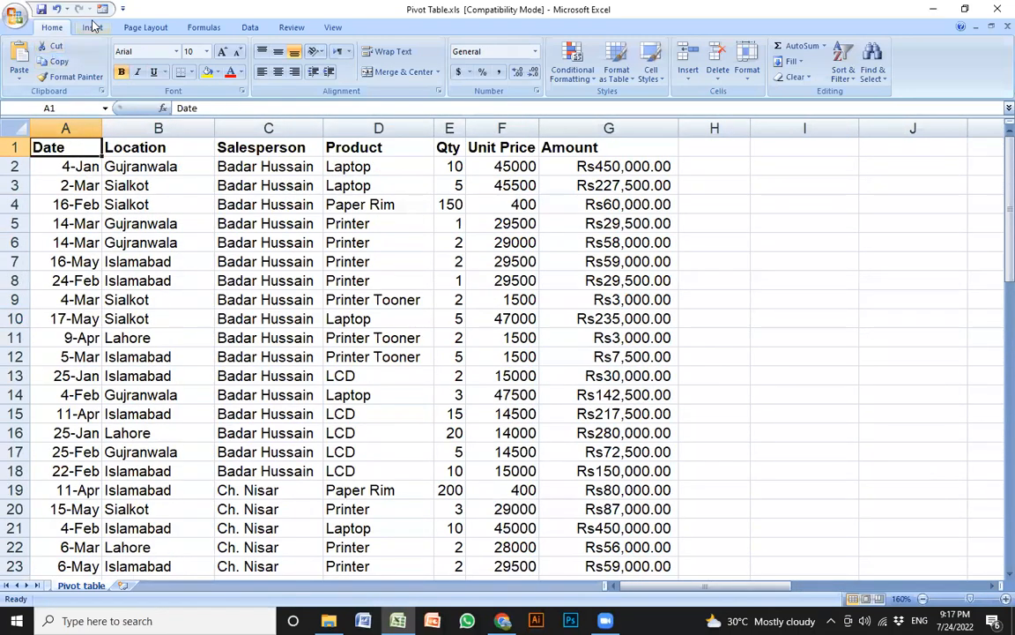
click(93, 27)
Insert a pivot table on a new sheet summing Amount, with column B widened
click(25, 53)
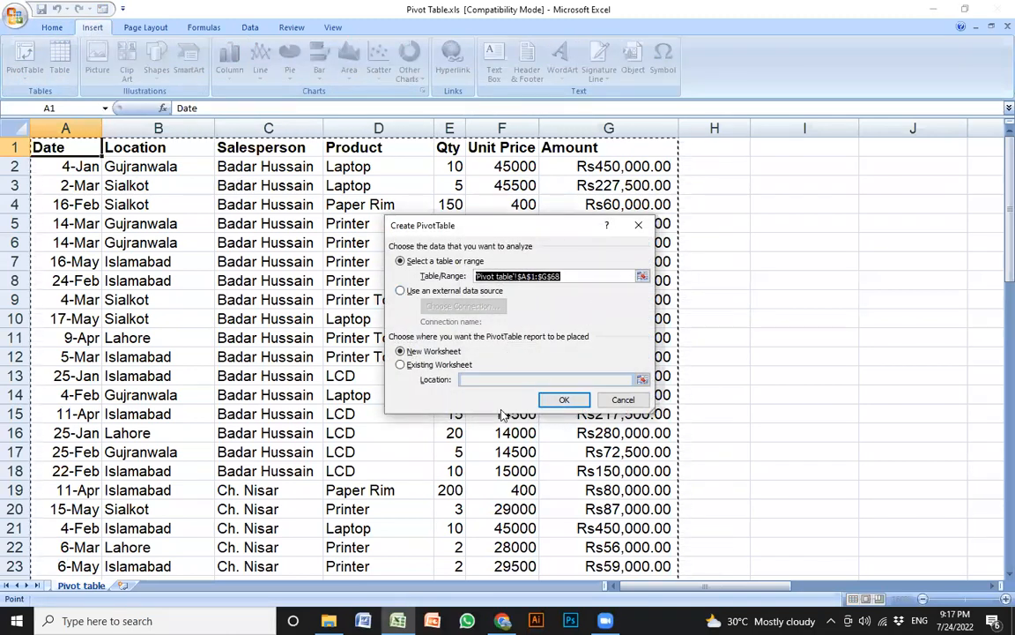
click(565, 397)
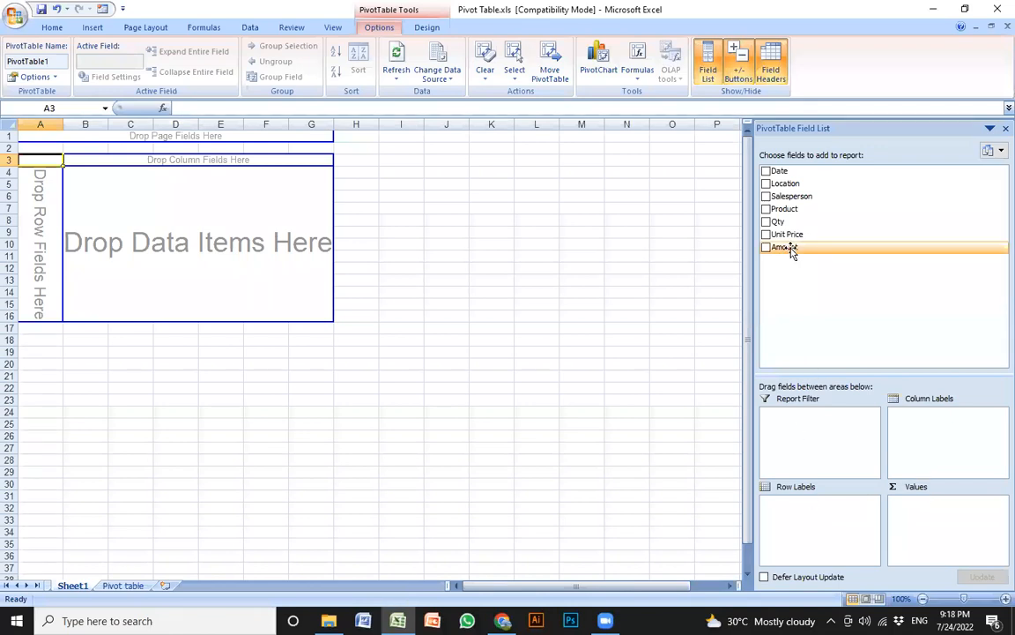
drag(791, 249, 224, 231)
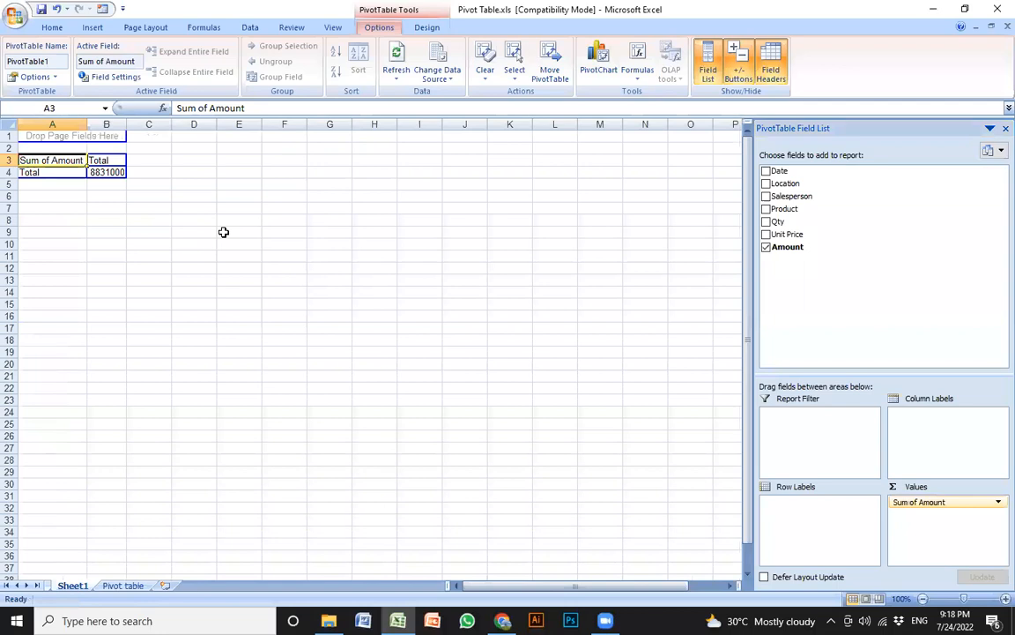
scroll(256, 285, up, 5)
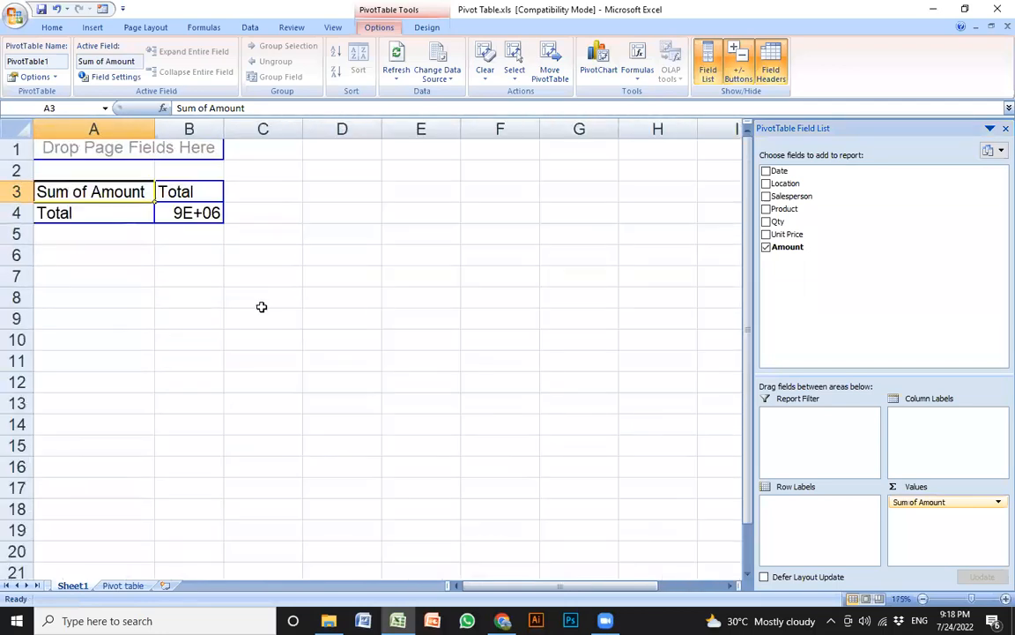
drag(230, 128, 310, 128)
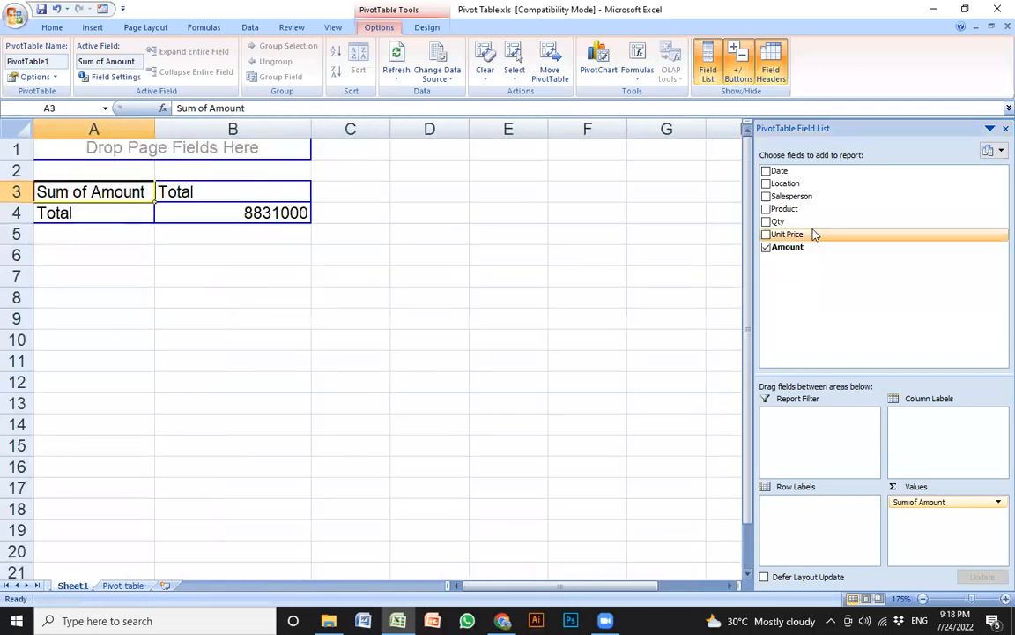
Add Unit Price, Salesperson, Location and Product as report filters and Qty as rows
drag(791, 234, 191, 143)
click(221, 151)
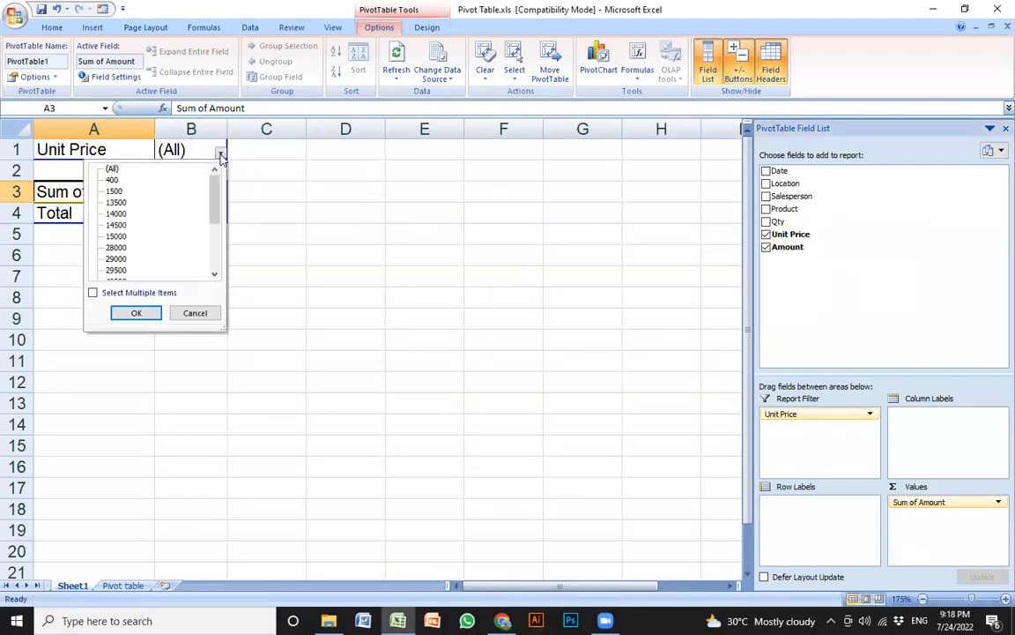
click(195, 313)
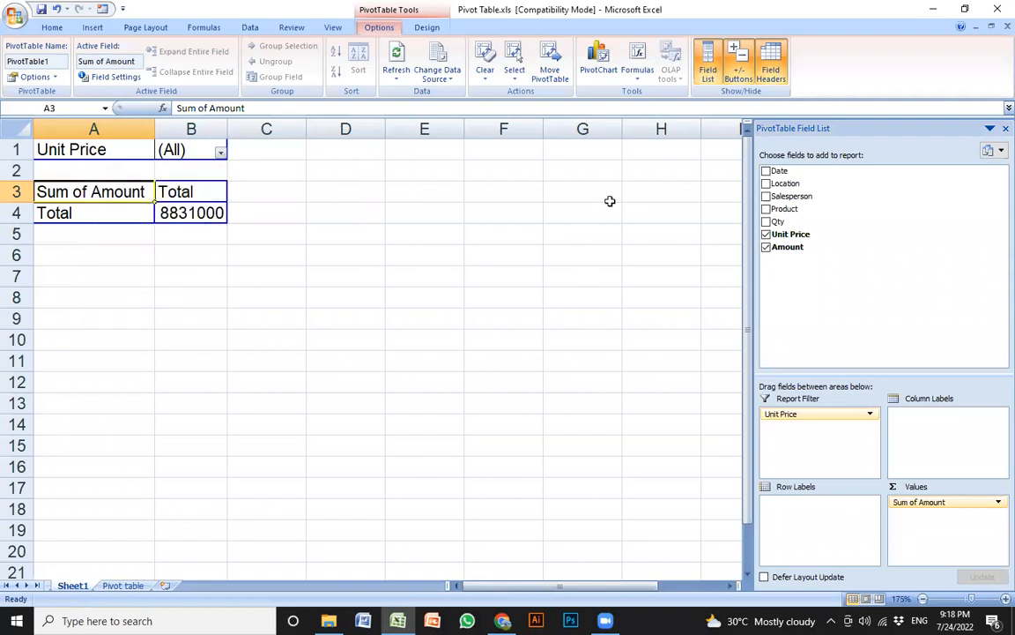
drag(791, 196, 132, 141)
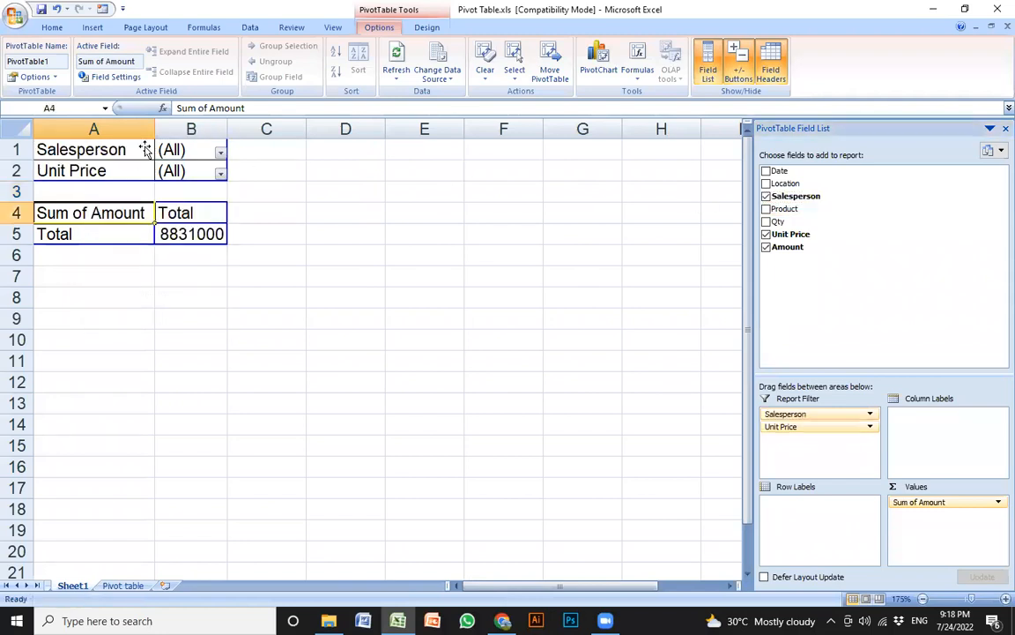
drag(784, 184, 150, 173)
drag(772, 208, 133, 182)
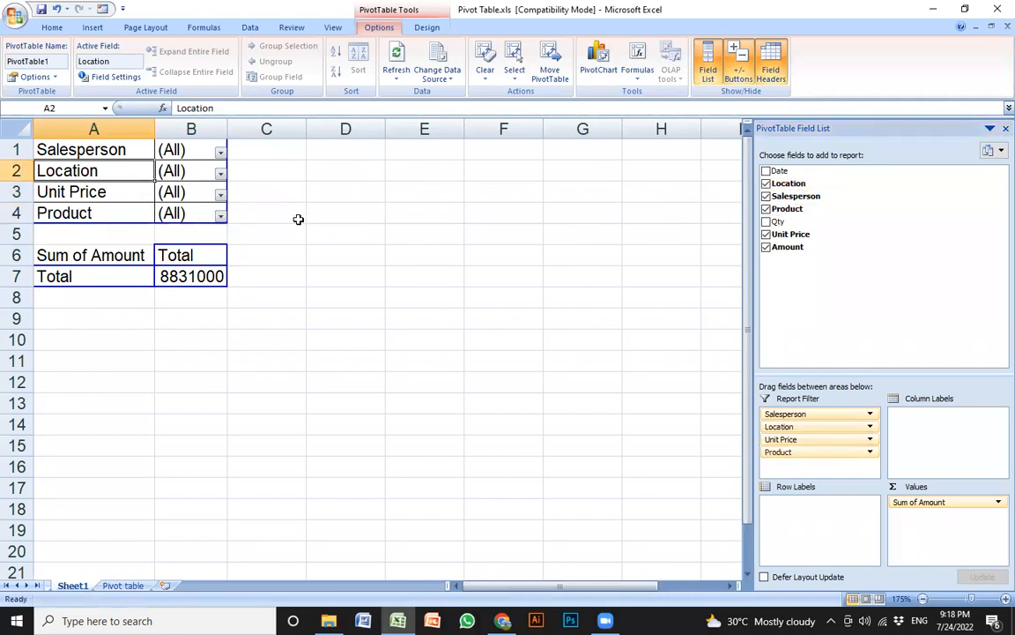
drag(778, 221, 147, 241)
drag(113, 300, 113, 291)
drag(288, 234, 283, 301)
scroll(283, 301, down, 1)
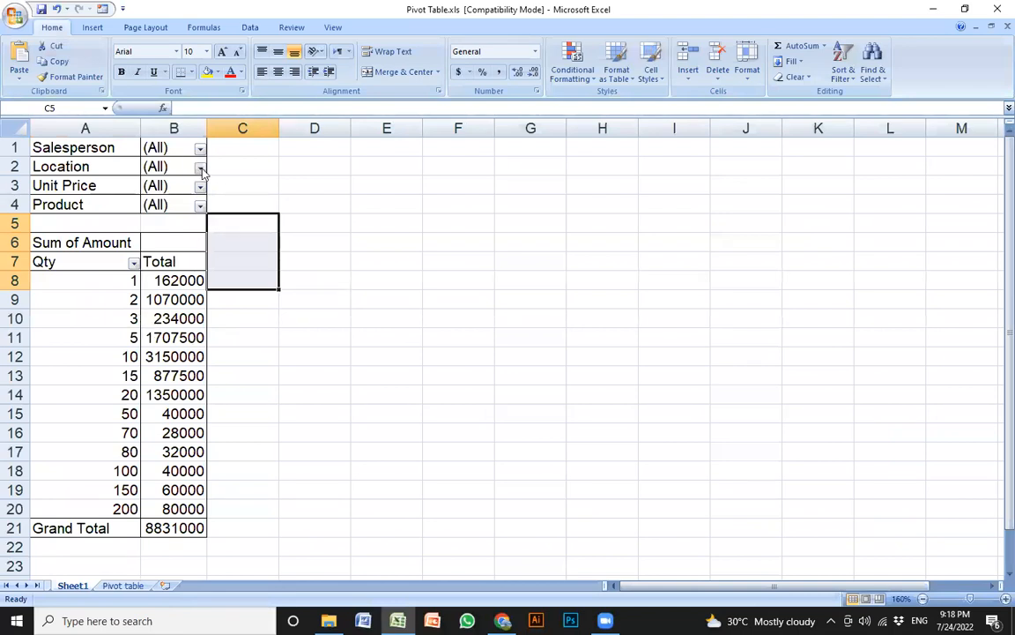
Filter Location to Gujranwala and Salesperson to a single salesperson
click(200, 169)
click(105, 195)
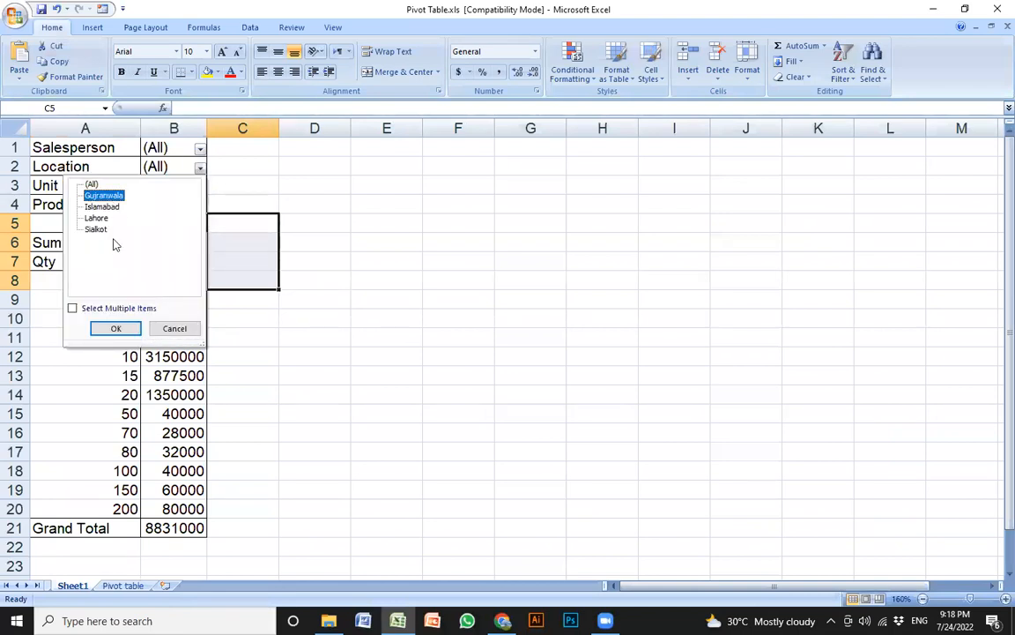
click(117, 330)
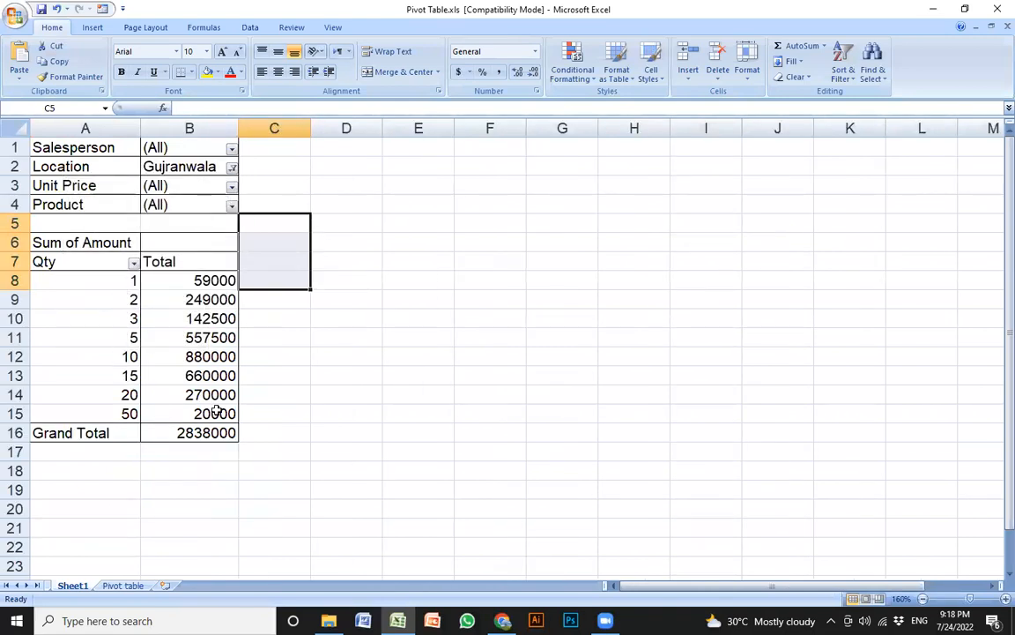
click(231, 148)
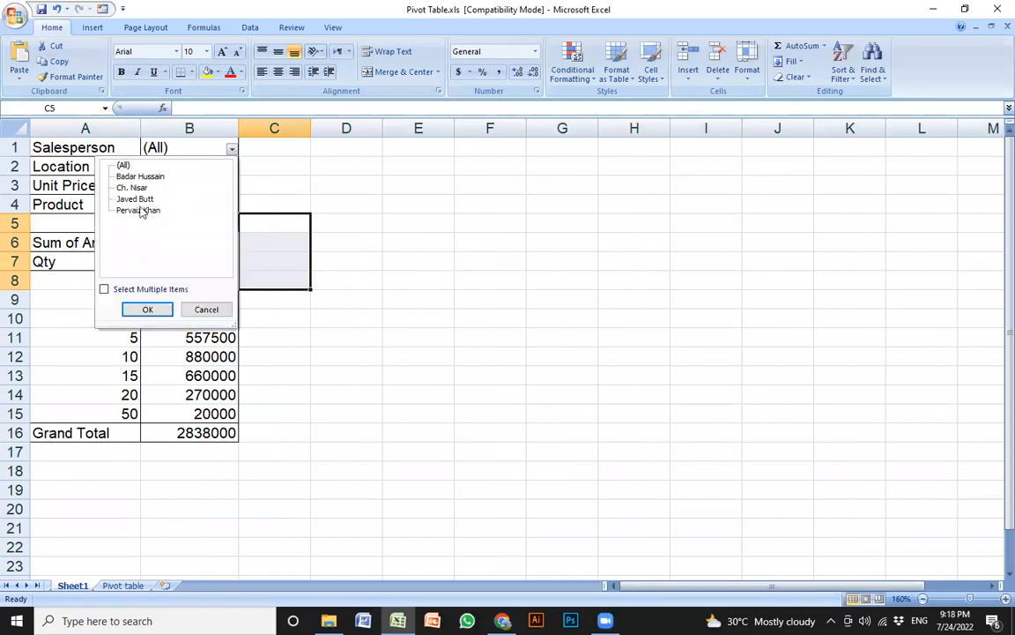
click(132, 187)
click(143, 309)
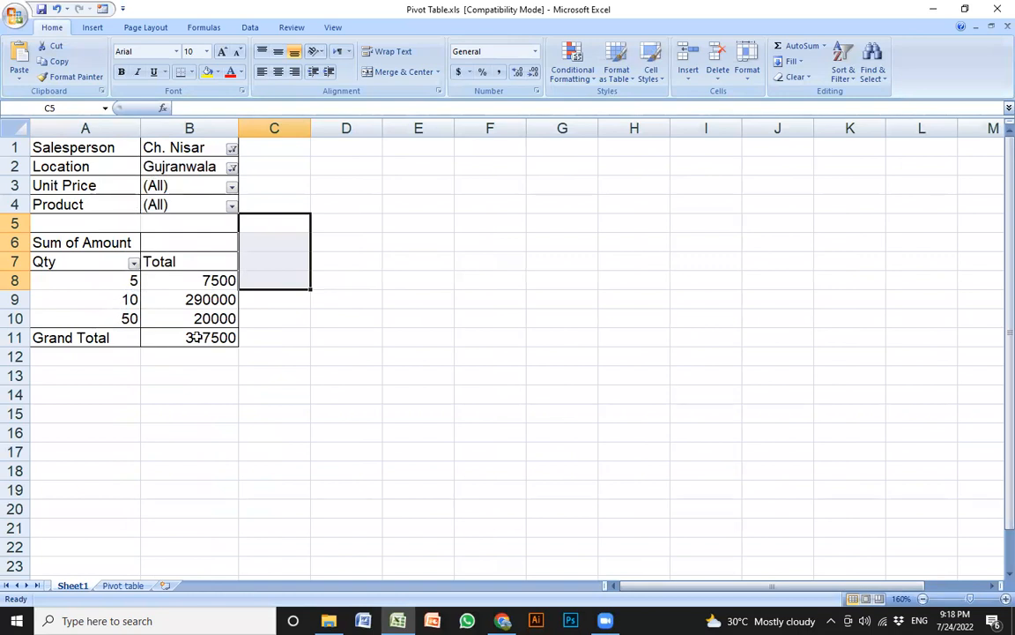
Set Unit Price to 400 and Product to Printer Tooner, leaving Sum of Amount empty
click(231, 187)
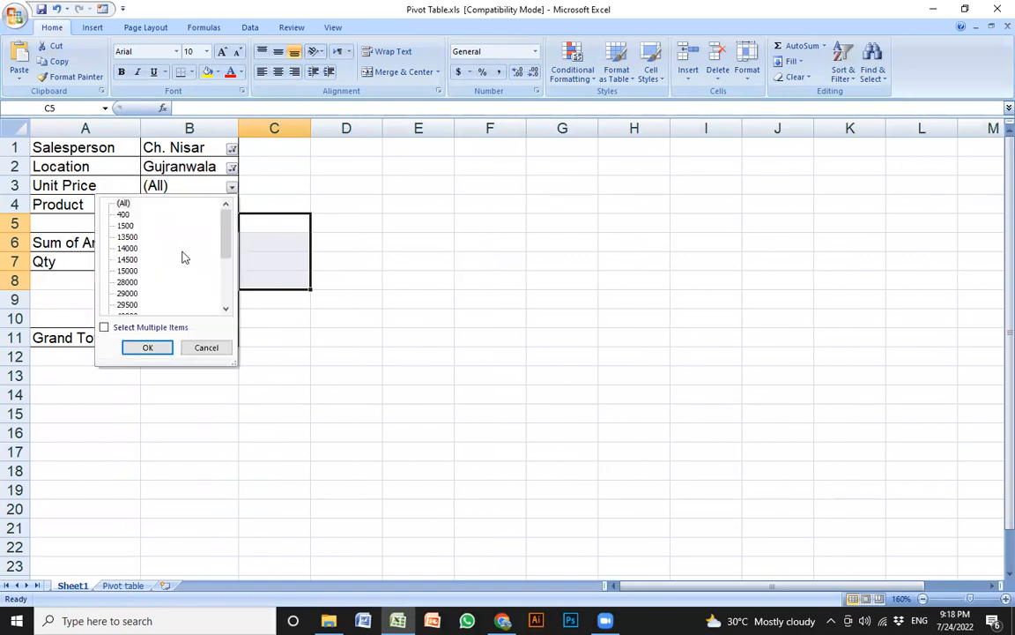
click(123, 214)
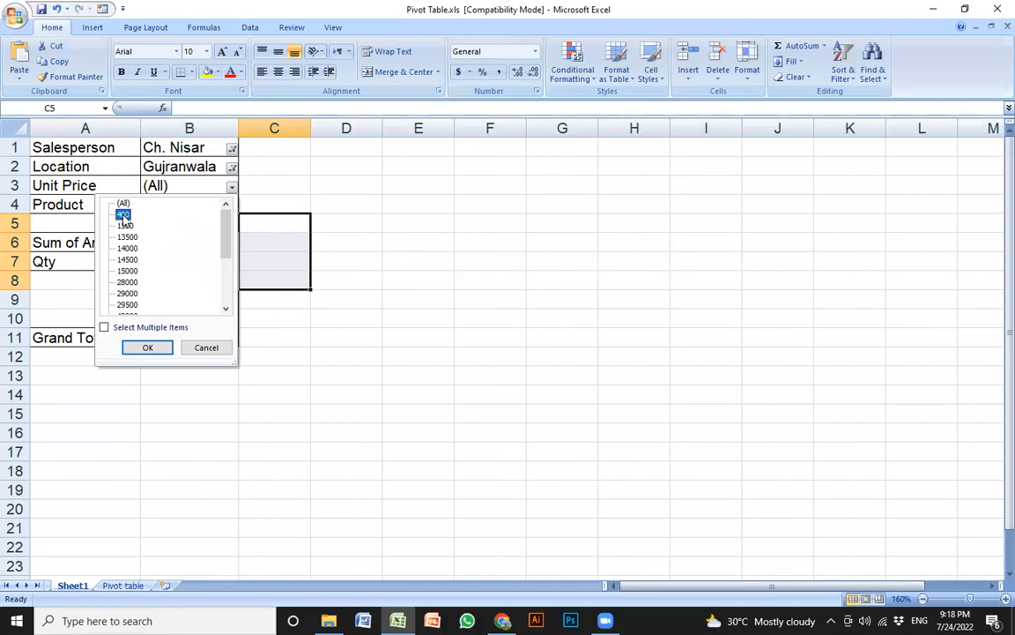
click(148, 348)
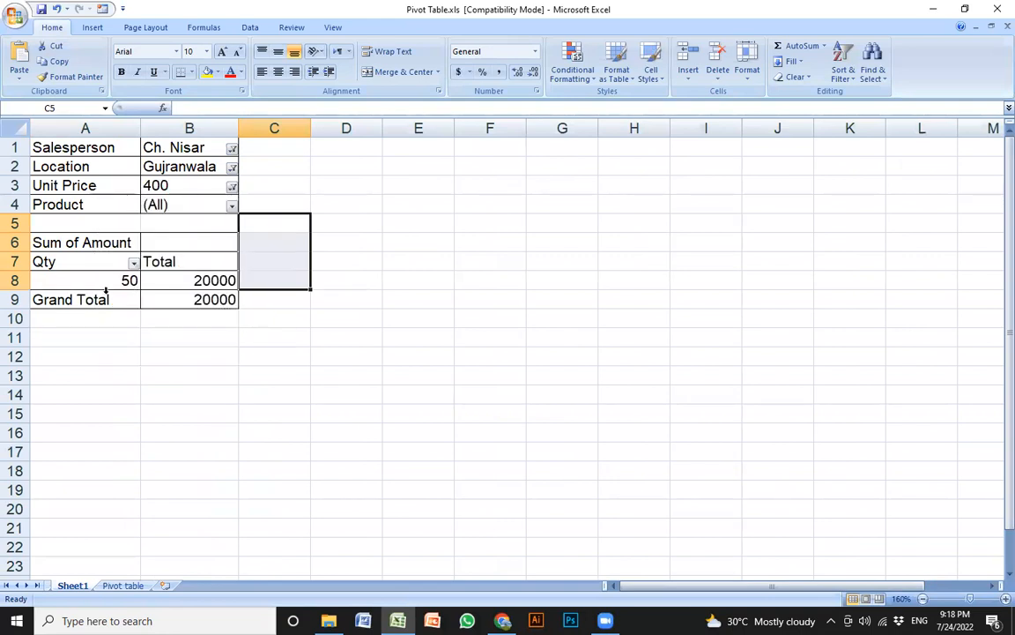
click(232, 206)
click(143, 278)
click(148, 366)
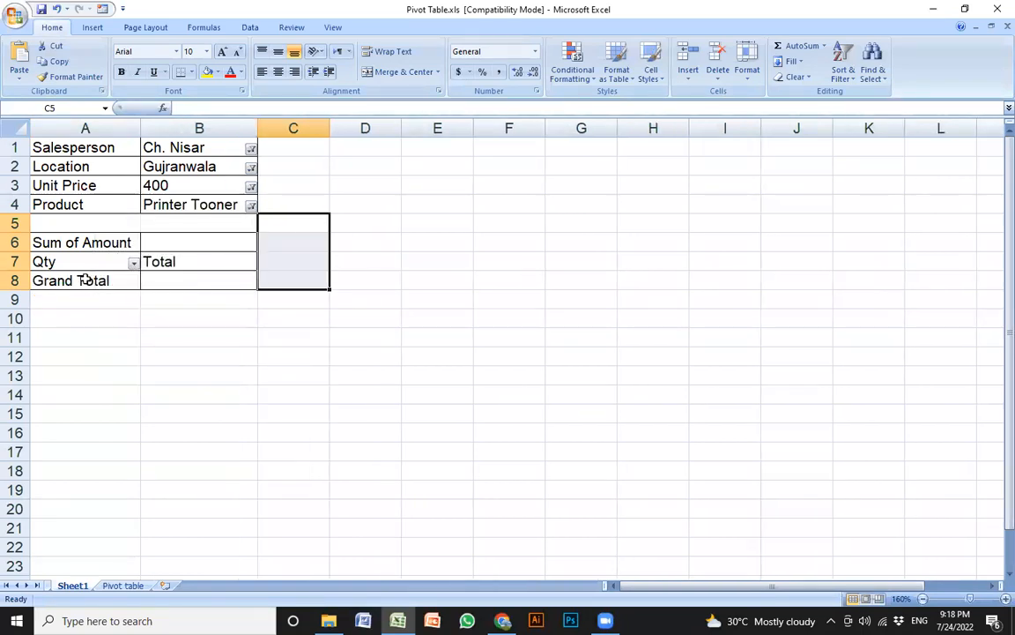
click(133, 263)
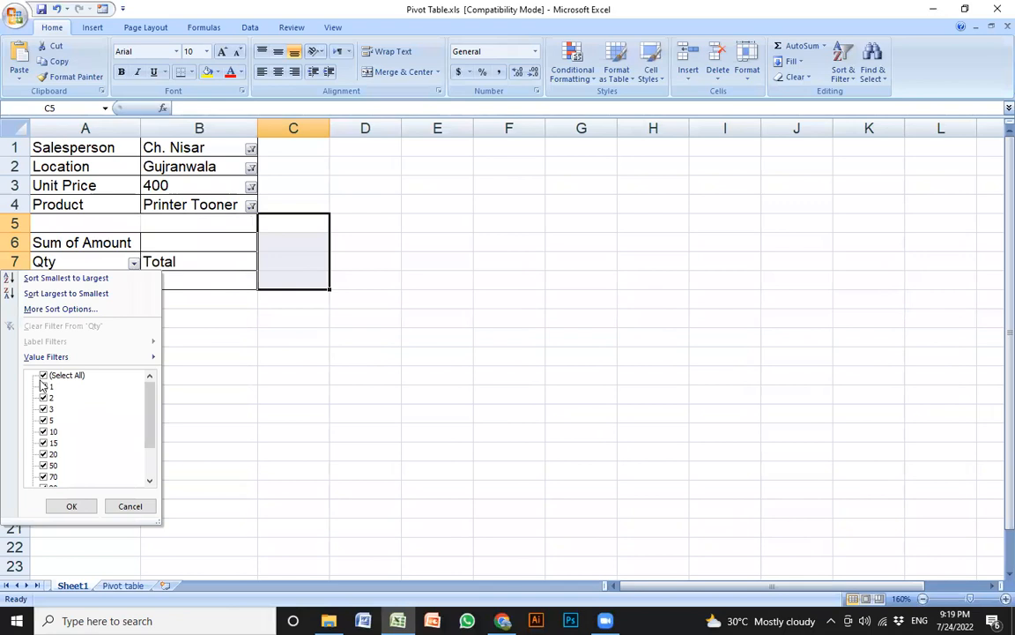
click(88, 506)
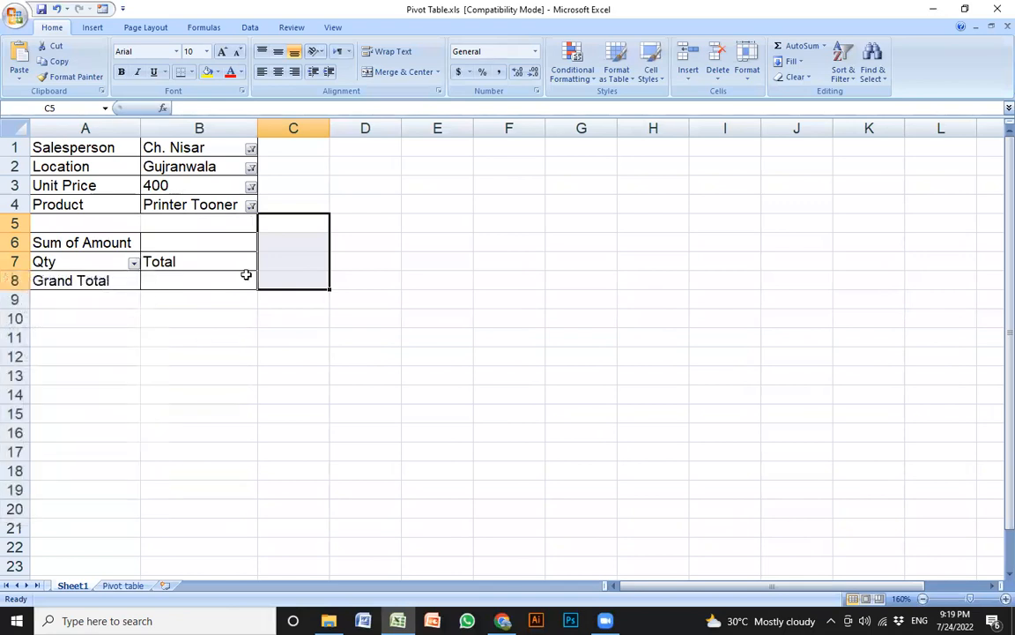
click(167, 199)
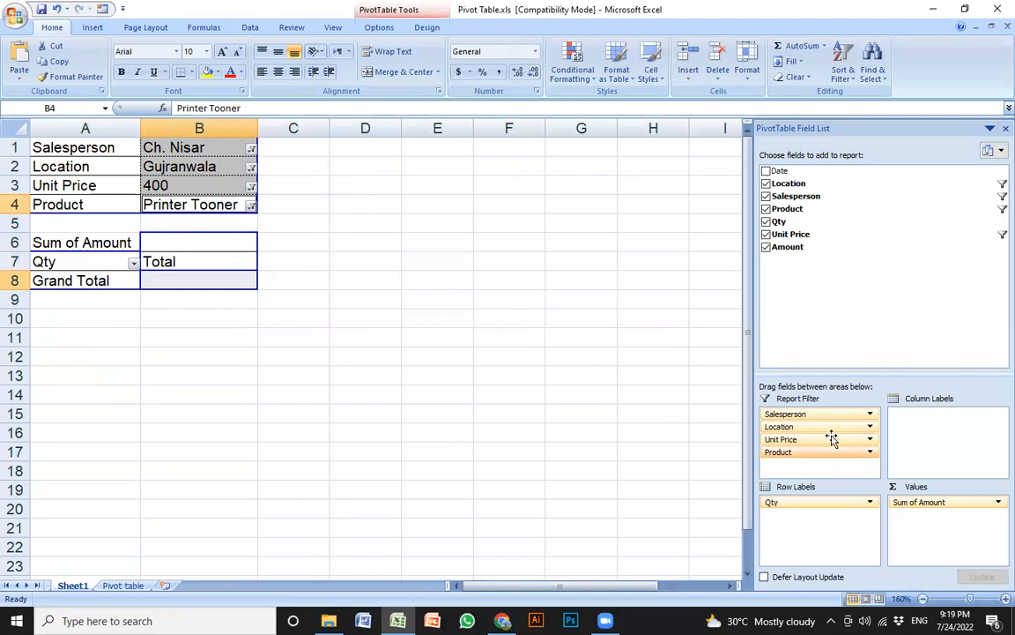
Remove the Product, Unit Price, Location and Salesperson filters, then untick Qty and Amount
click(870, 454)
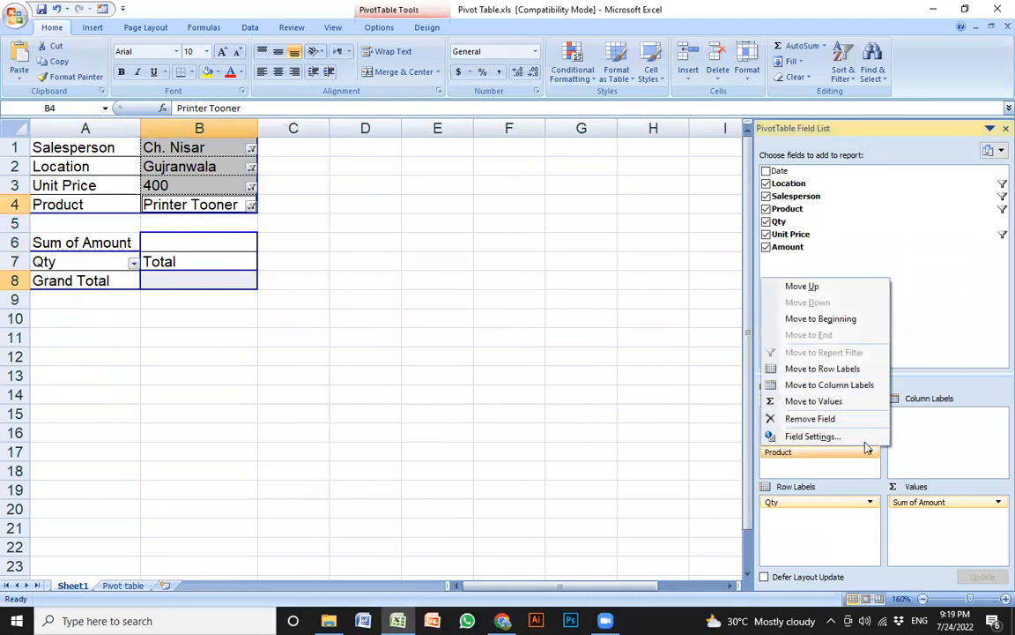
click(848, 419)
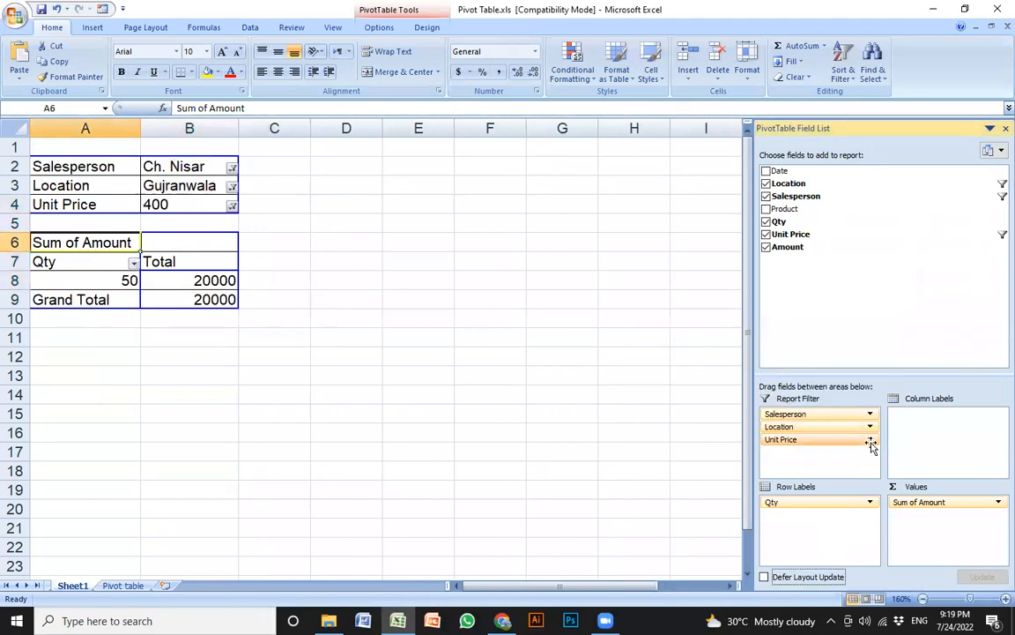
click(870, 439)
click(809, 403)
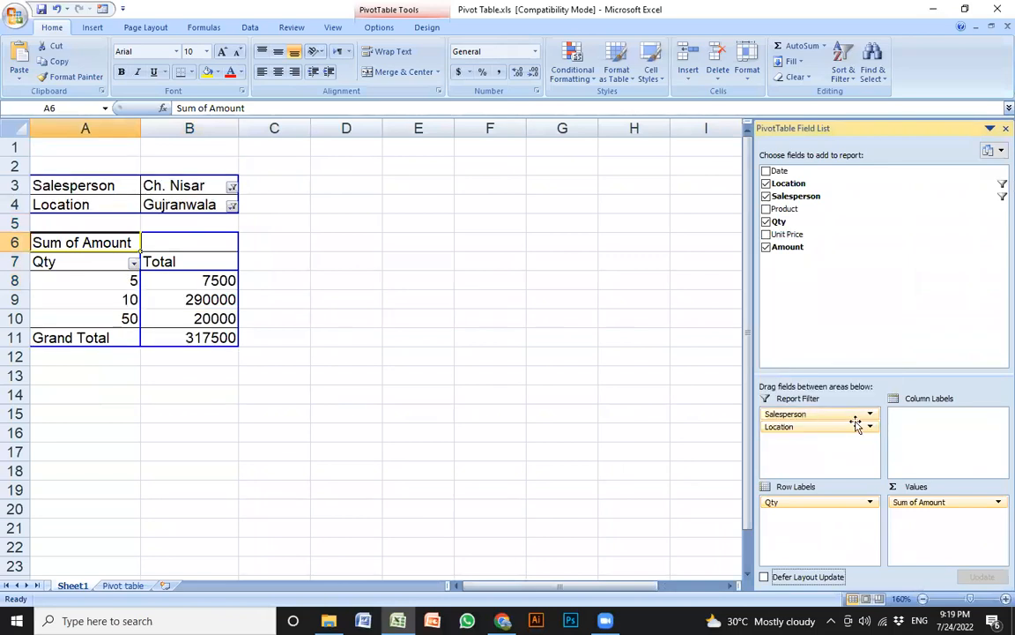
click(870, 427)
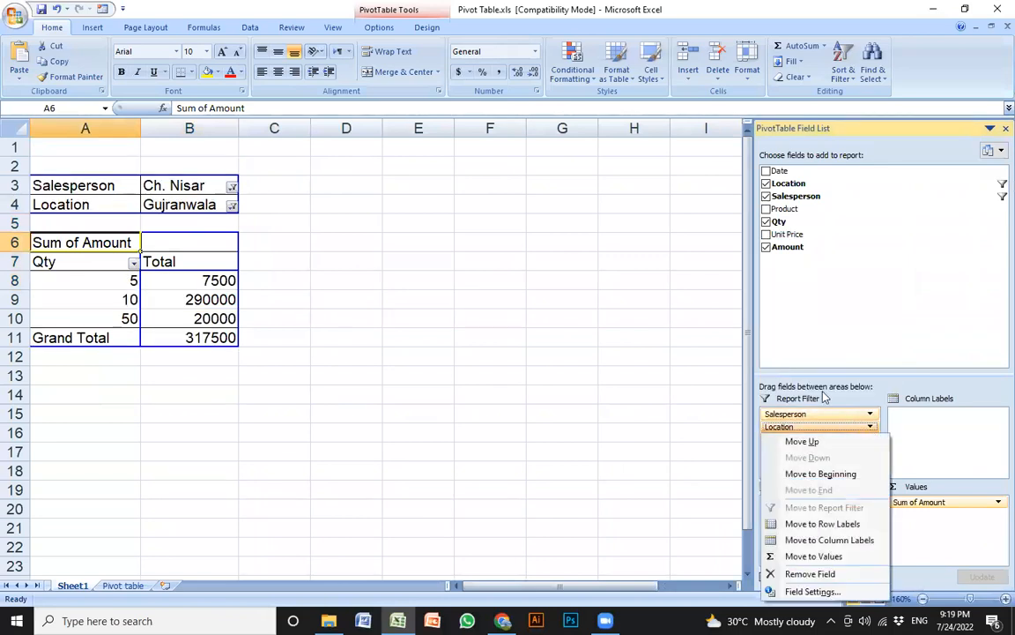
click(837, 574)
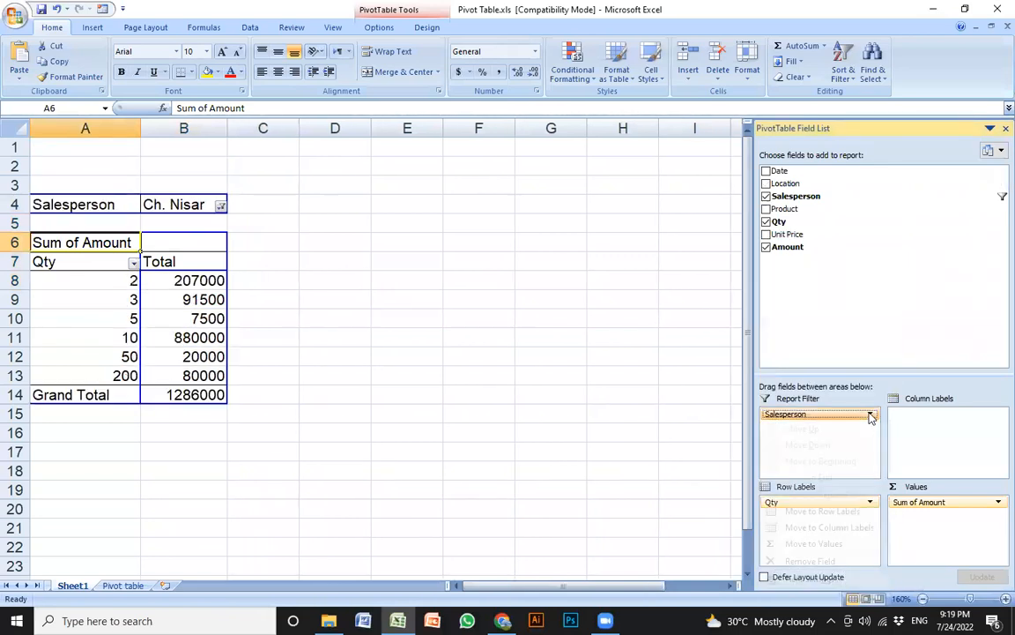
click(740, 558)
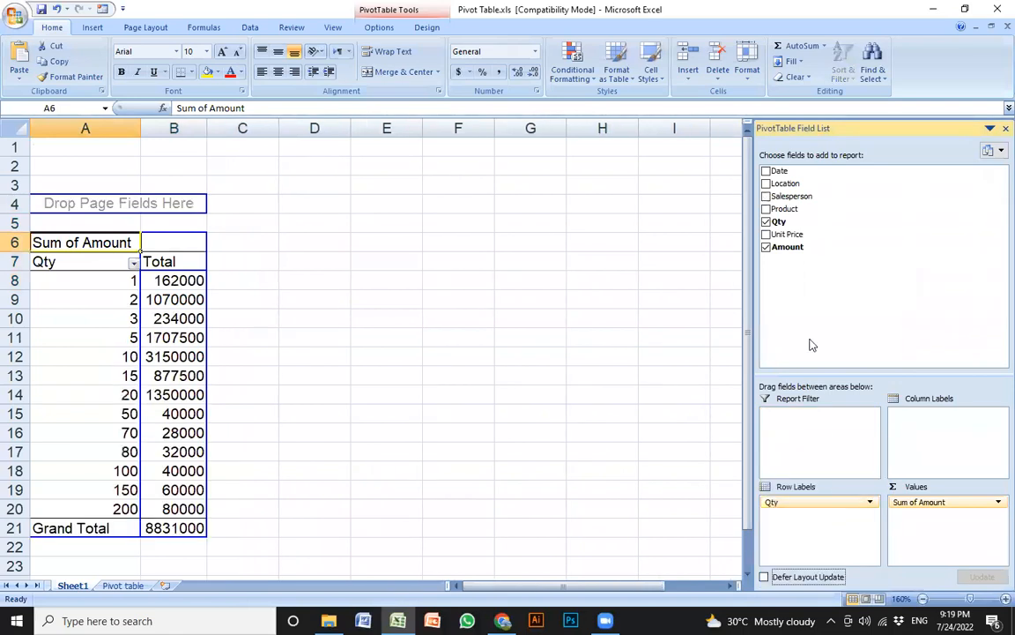
click(766, 221)
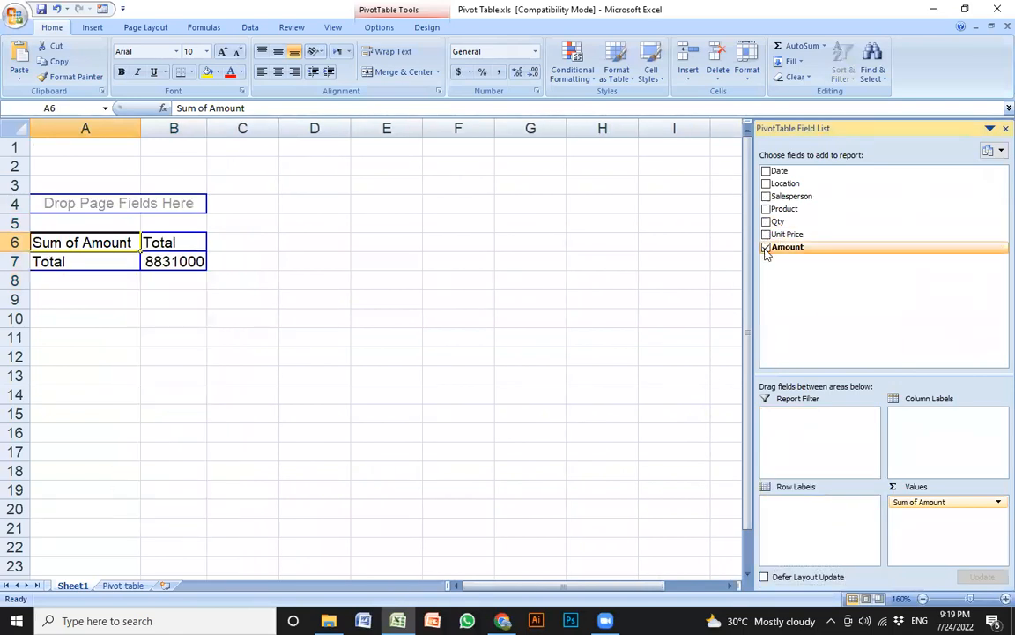
click(766, 247)
Set Salesperson as report filter, Product as columns, Unit Price as rows, and count Location
drag(792, 196, 838, 441)
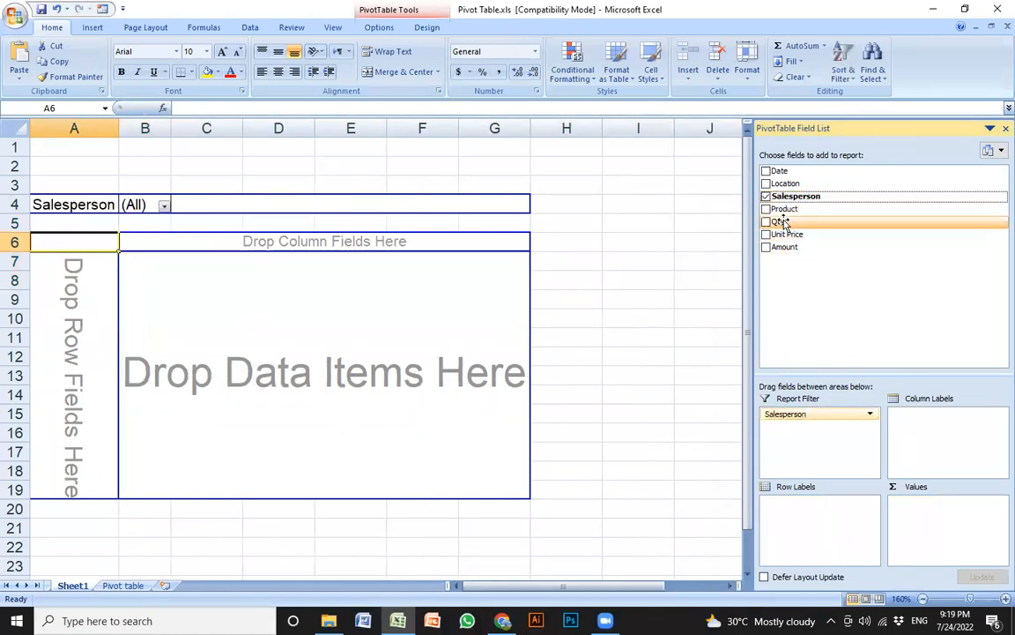
drag(782, 215, 918, 442)
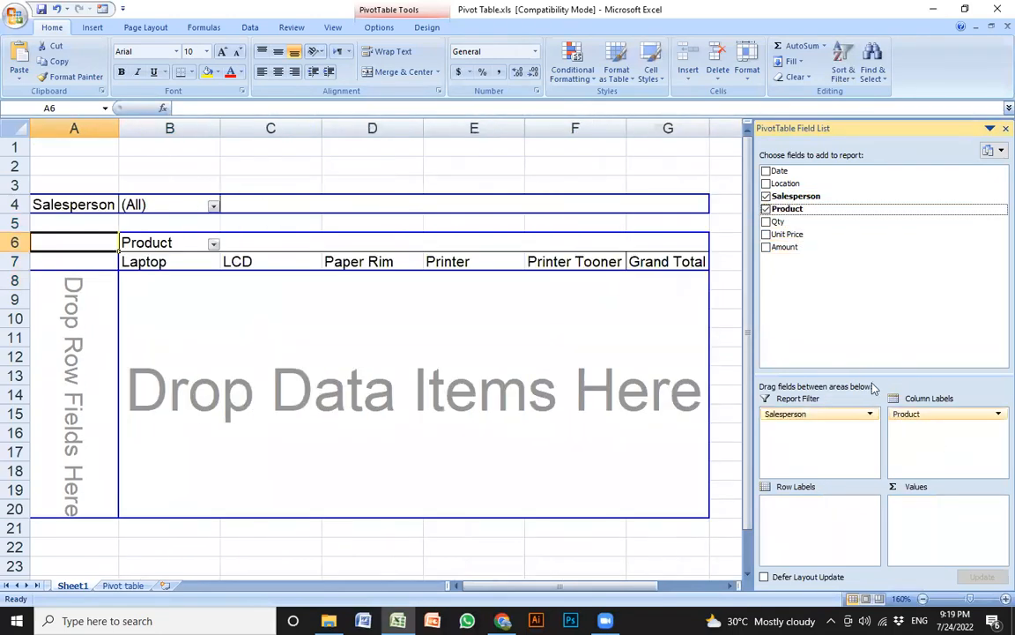
drag(789, 236, 857, 534)
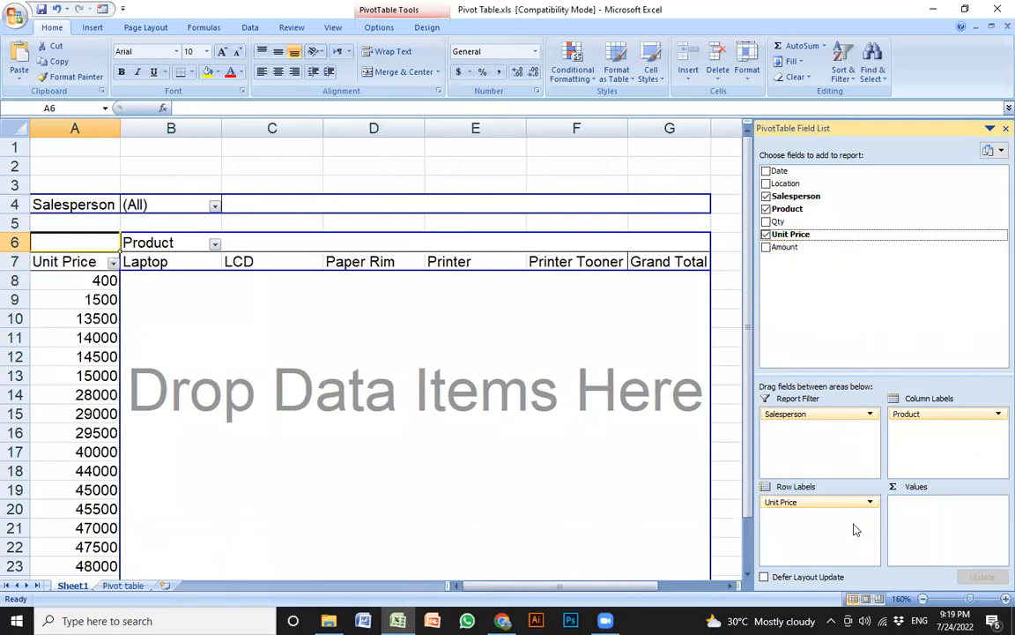
drag(782, 184, 948, 535)
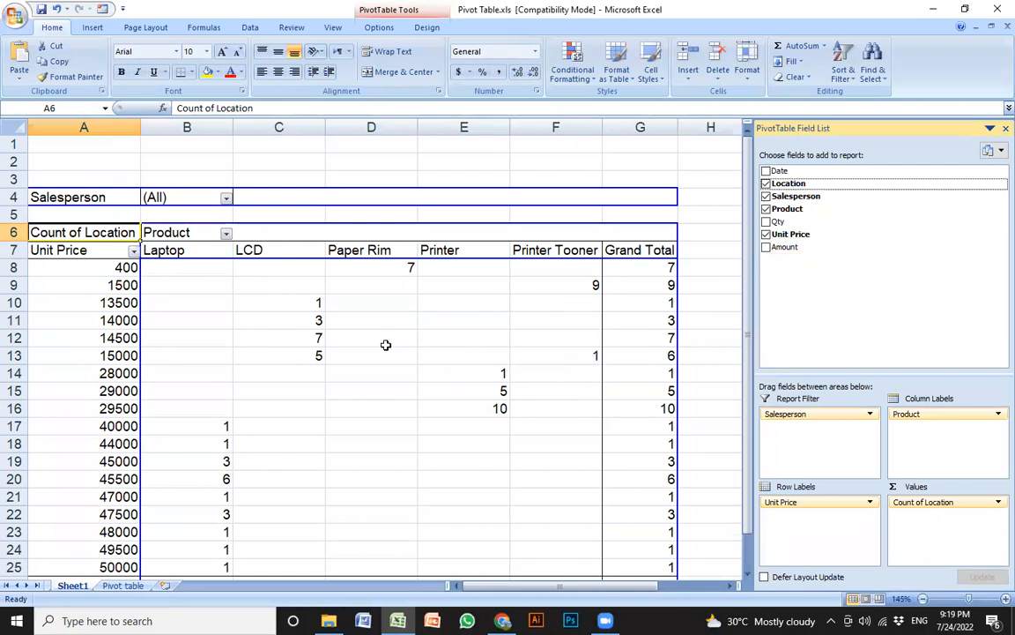
Close the workbook without saving the changes
click(227, 322)
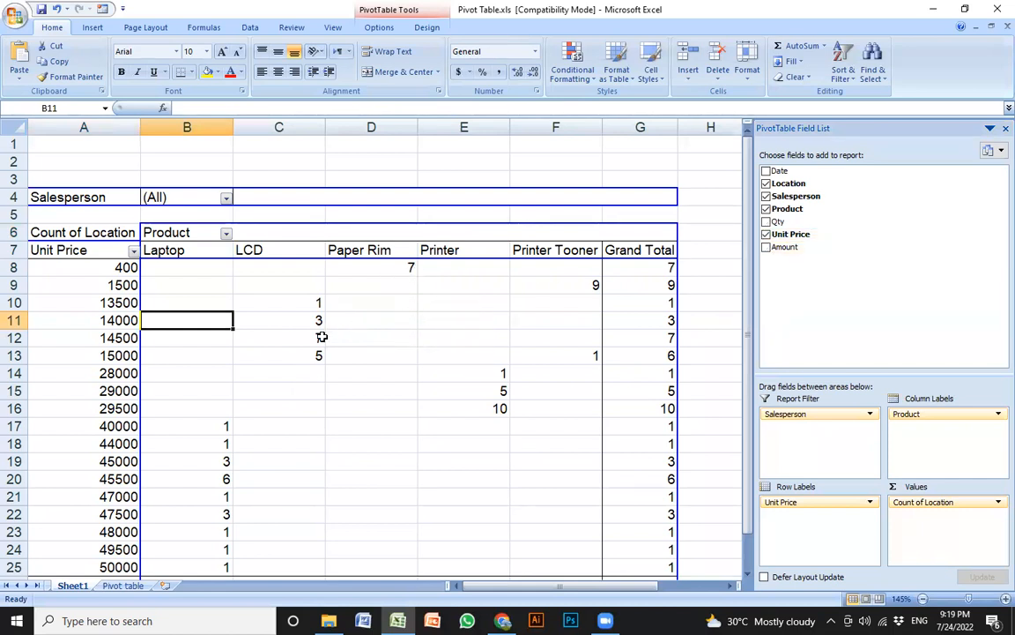
click(478, 304)
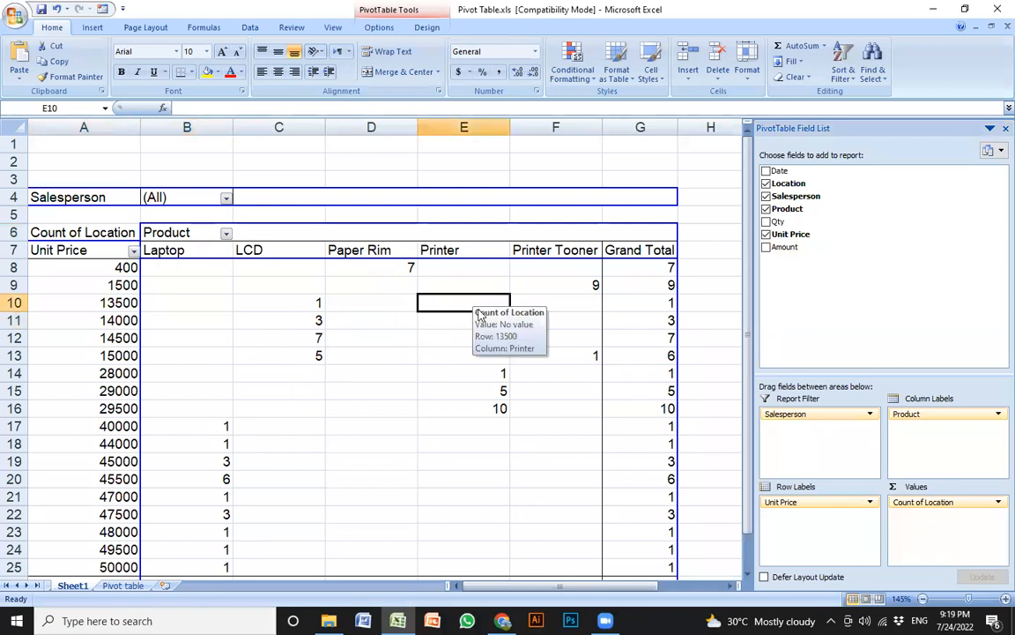
click(997, 8)
click(459, 316)
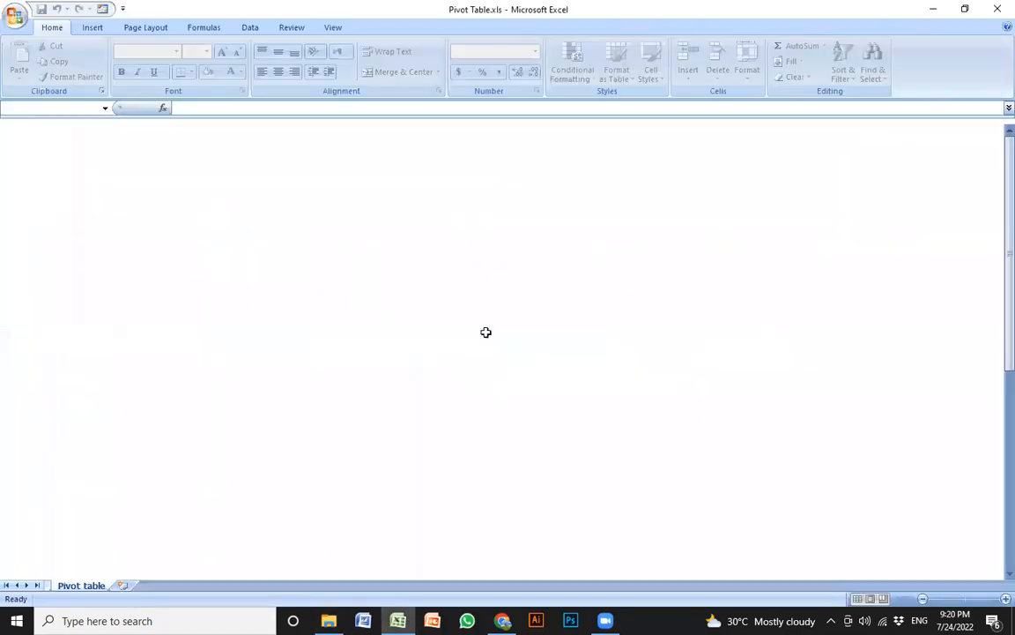
Widen column G and fill data rows 12 to 21 with yellow
scroll(317, 300, up, 5)
key(Left)
key(Left)
key(Left)
drag(705, 132, 746, 130)
drag(60, 208, 617, 401)
click(208, 72)
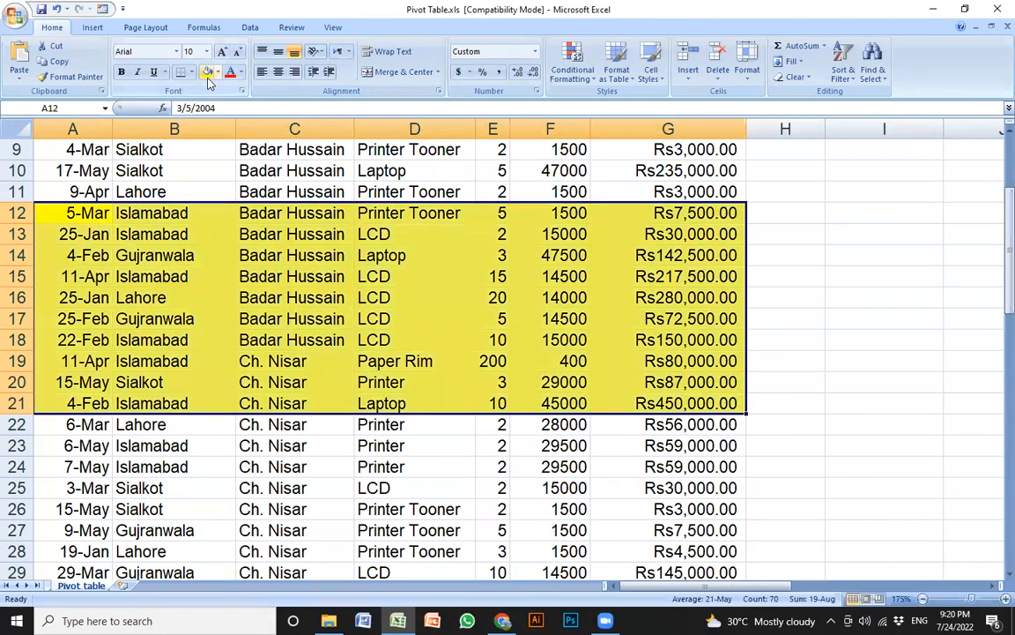
Reselect the yellow range A12:G21, copy it, then cancel the copy
click(255, 317)
drag(61, 216, 635, 406)
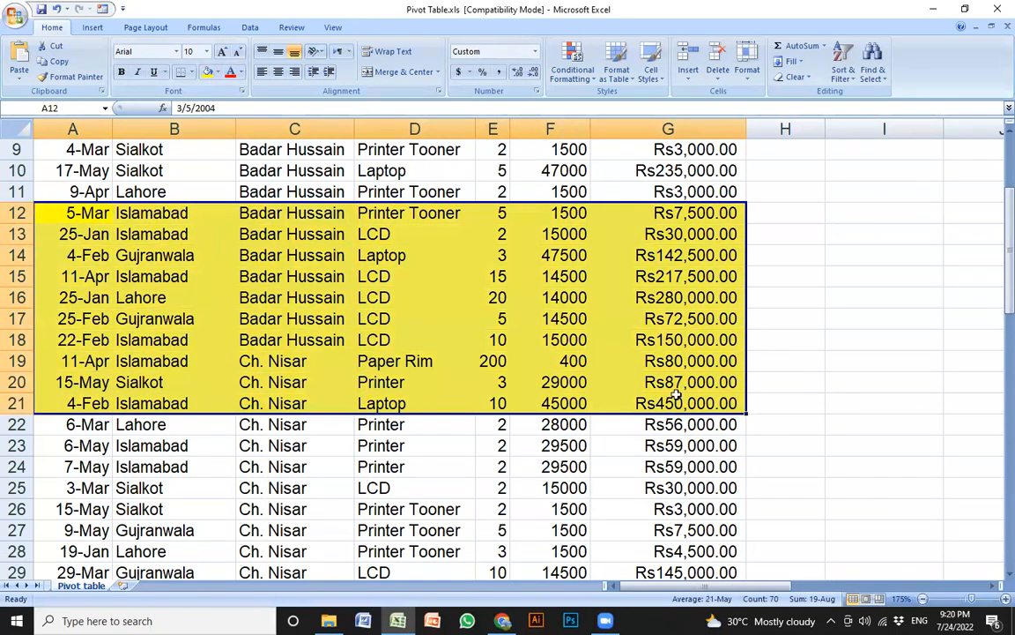
click(404, 359)
drag(54, 213, 684, 403)
key(ctrl+c)
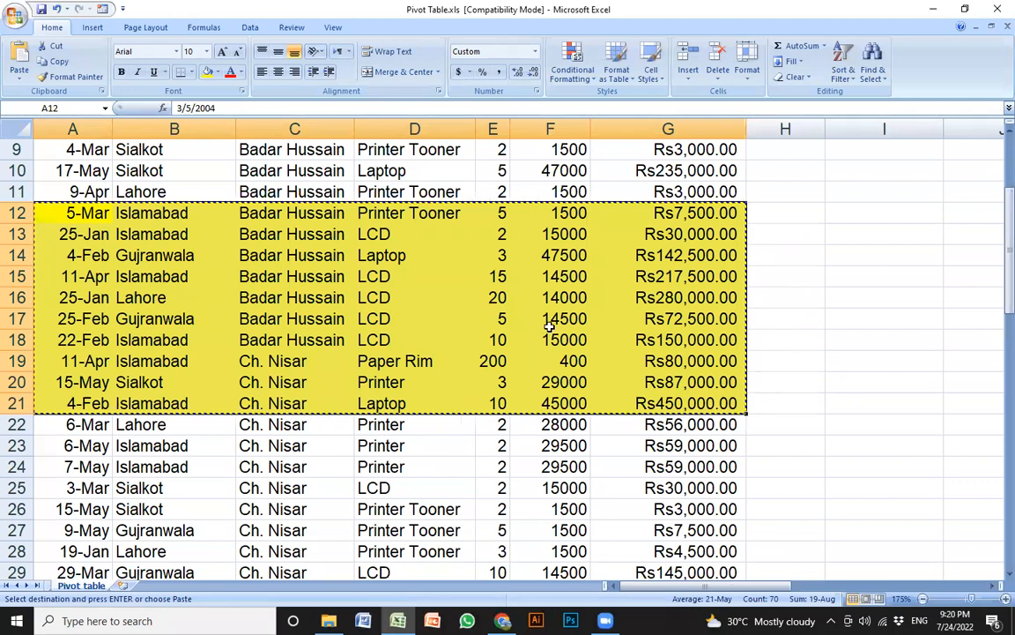
key(Escape)
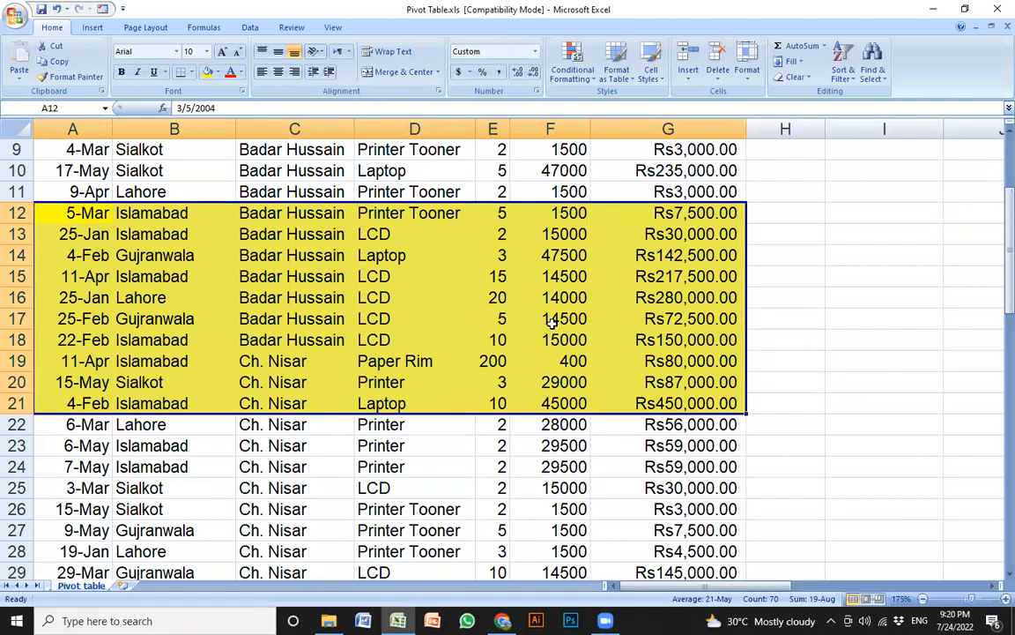
click(552, 323)
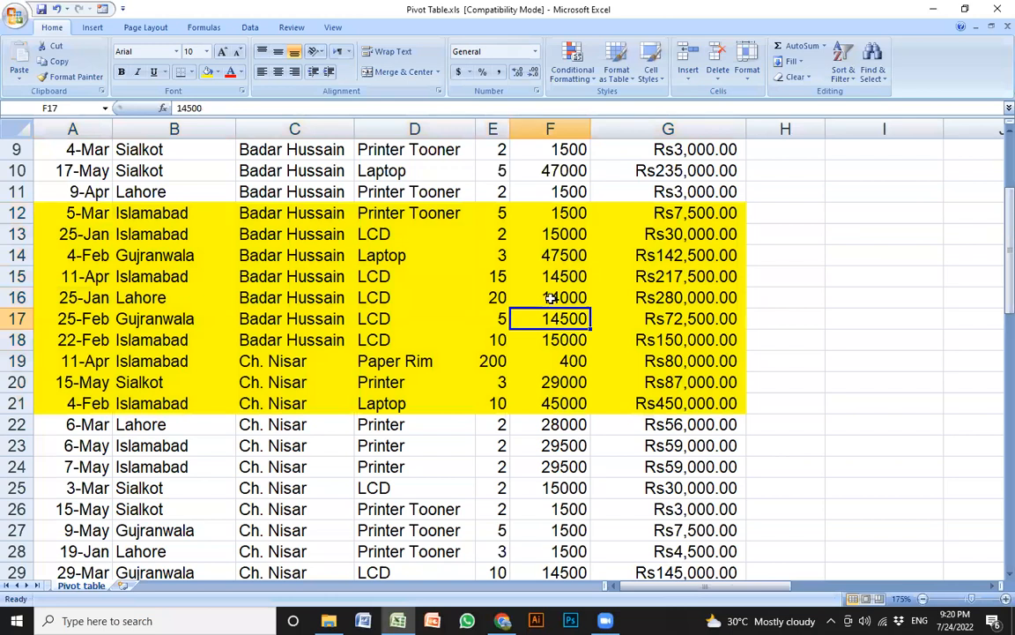
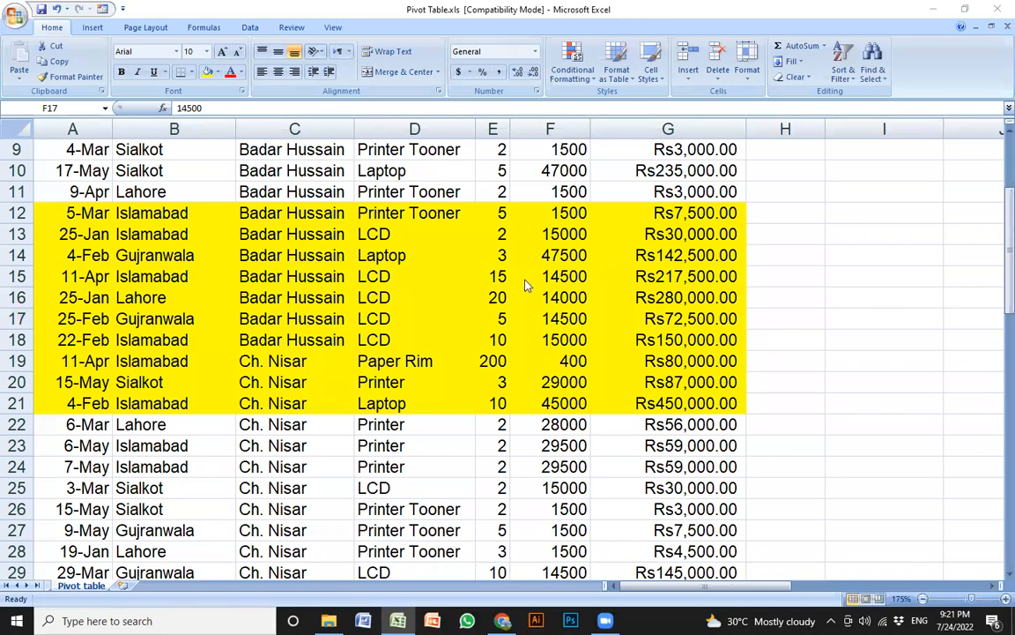
Create a new blank workbook, zoom in and enter the labels Date in A1 and Time in A2
key(ctrl+n)
ctrl+scroll(379, 315, up, 5)
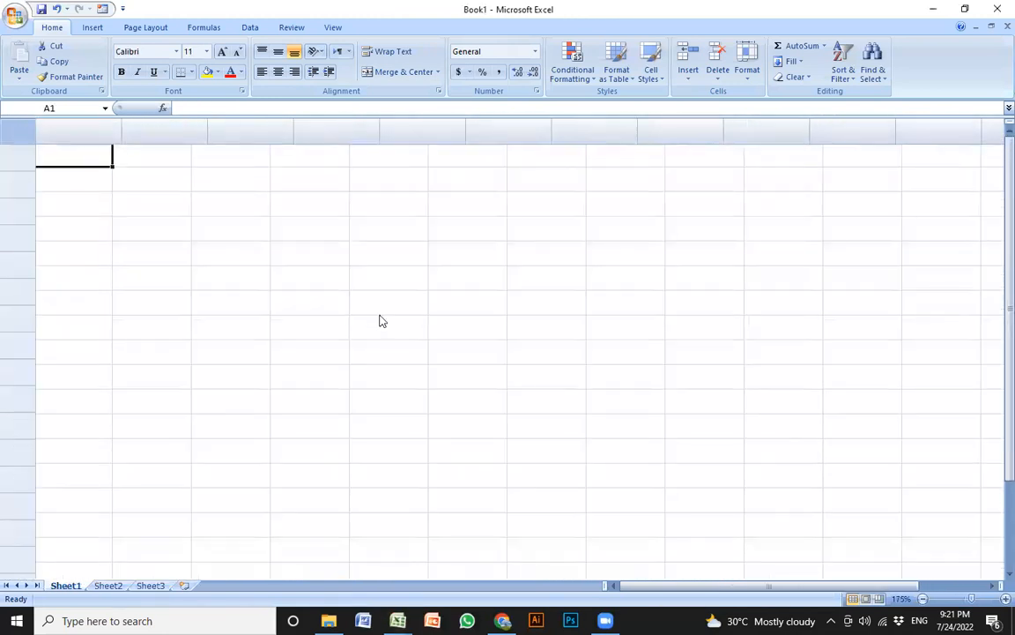
ctrl+scroll(379, 320, up, 6)
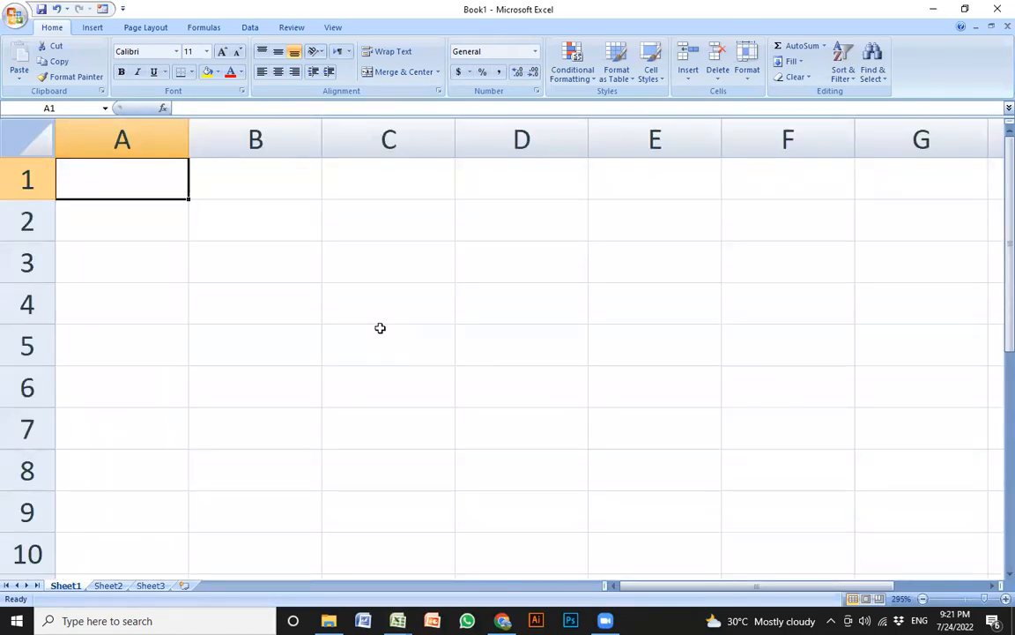
ctrl+scroll(256, 378, up, 4)
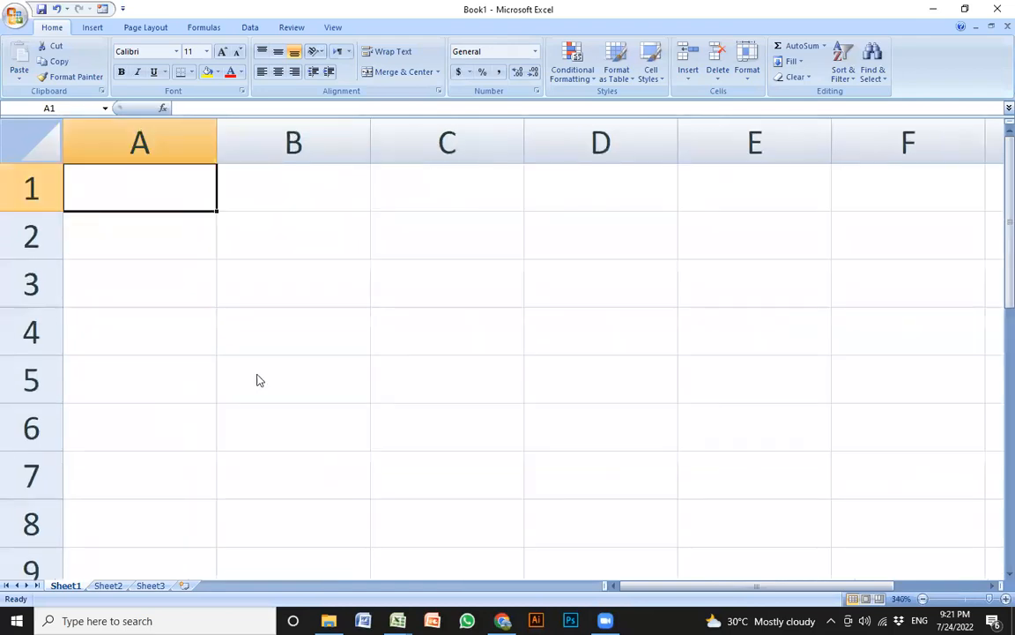
text(Date)
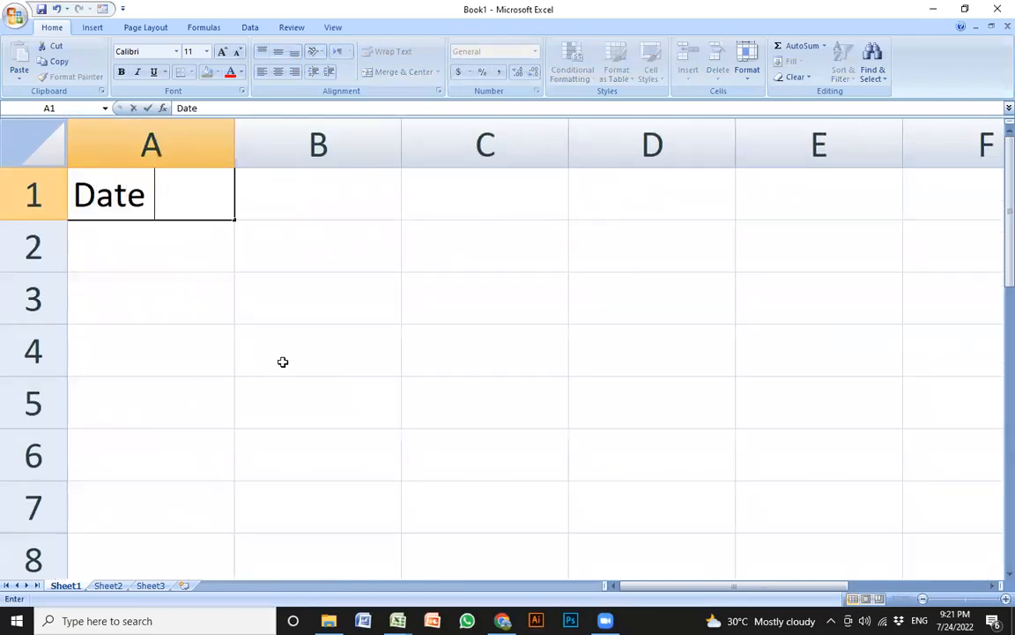
key(Return)
text(Time)
key(Return)
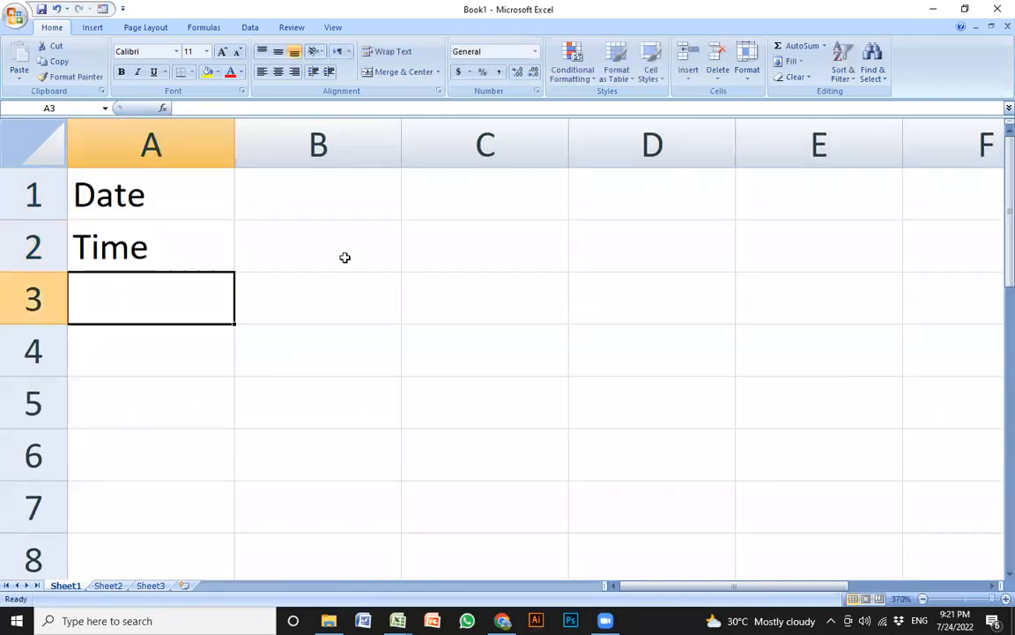
Remove the stray characters typed into B2 and return to cell B1
click(349, 252)
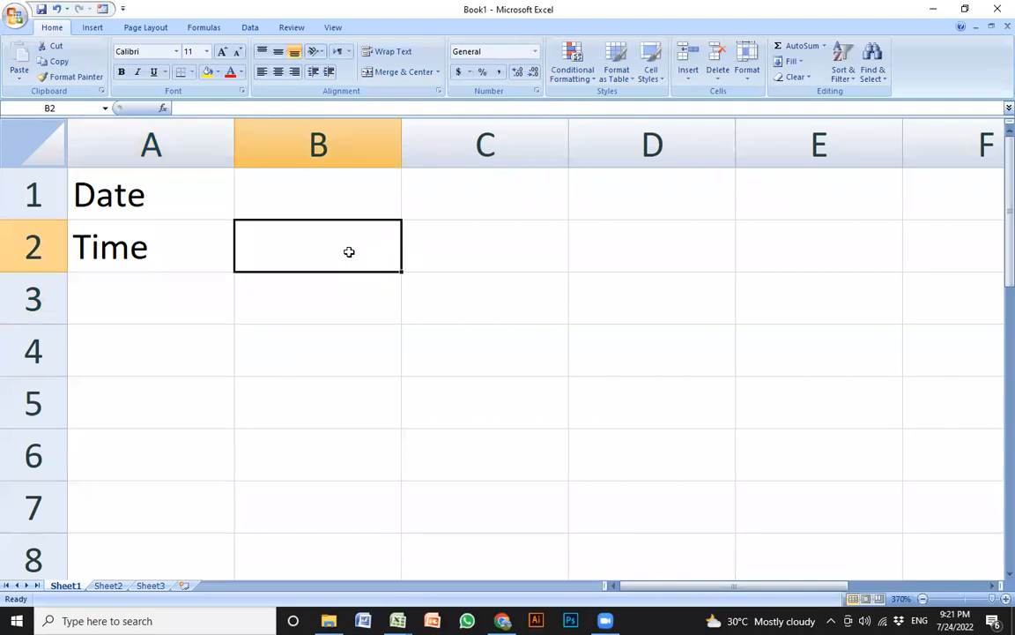
text(:)
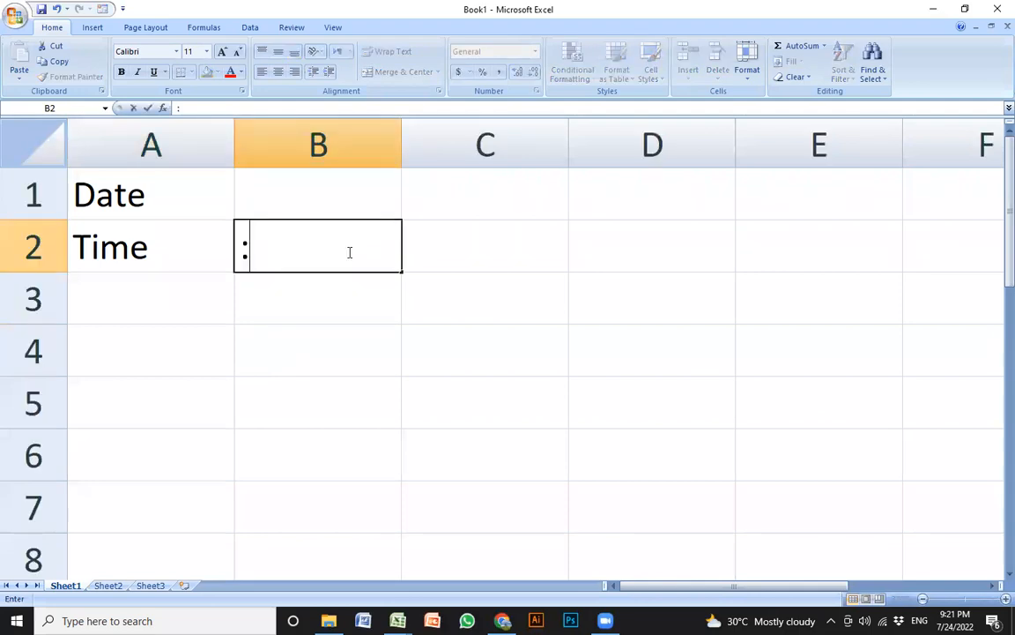
text(;)
scroll(346, 251, down, 20)
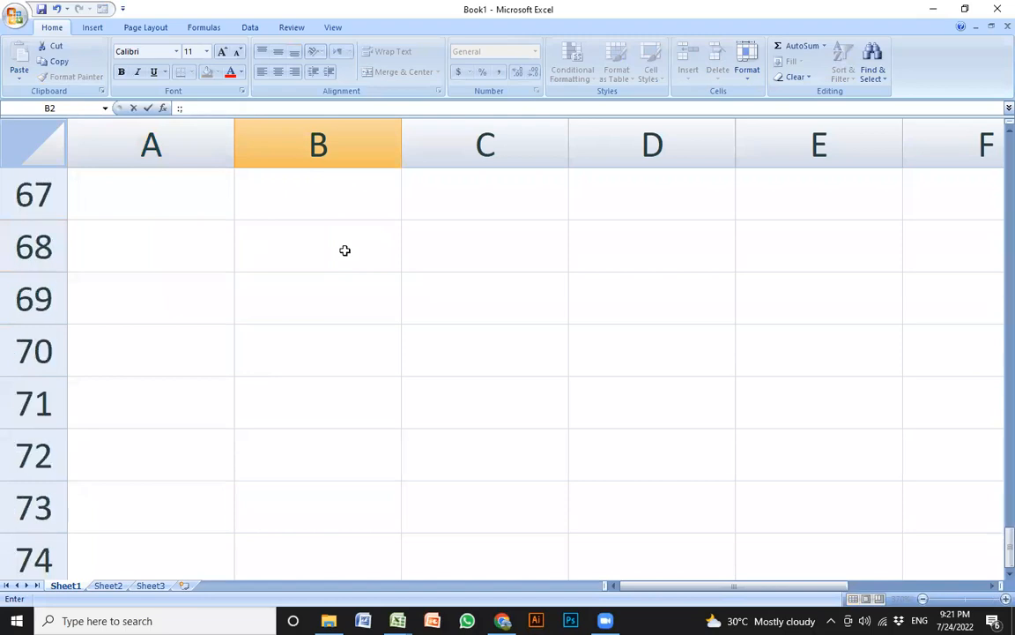
click(344, 251)
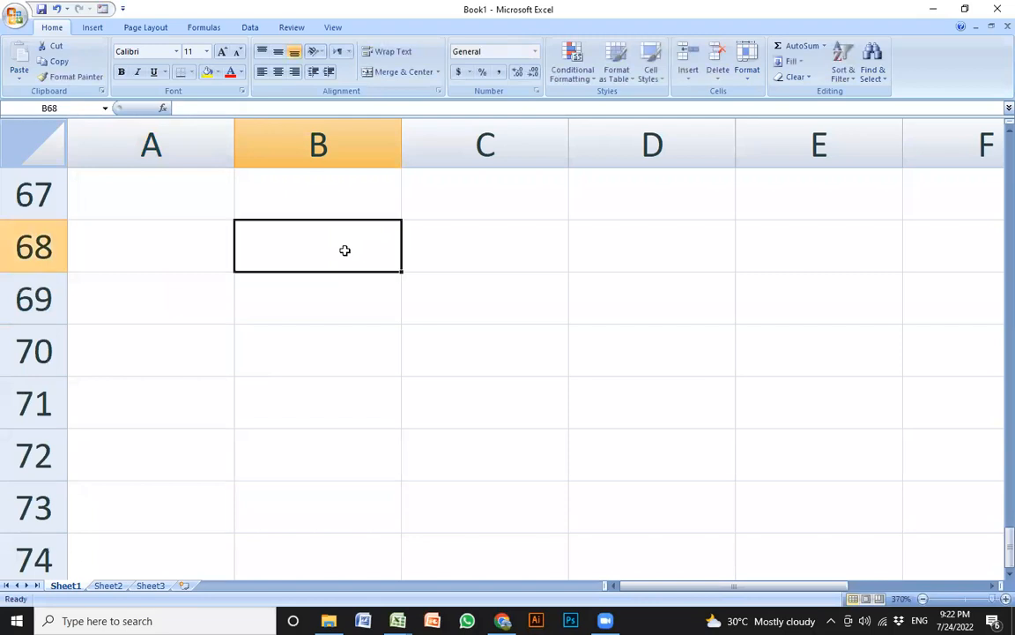
key(ctrl+Up)
key(ctrl+Up)
key(Down)
key(Delete)
key(Up)
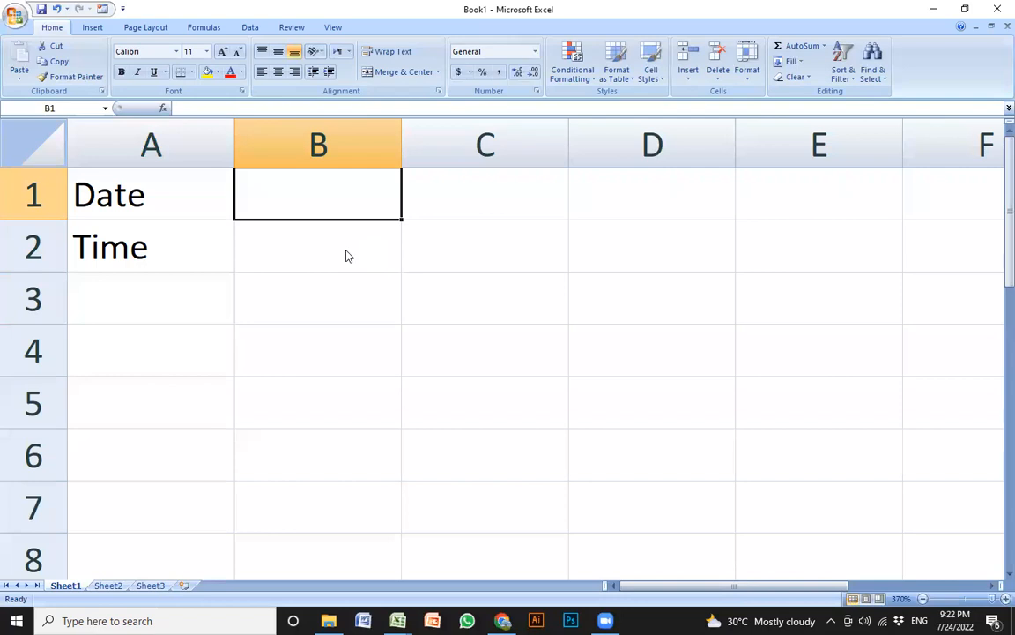
Erase the stray colon from B1, leaving it empty and selected
text(:)
key(BackSpace)
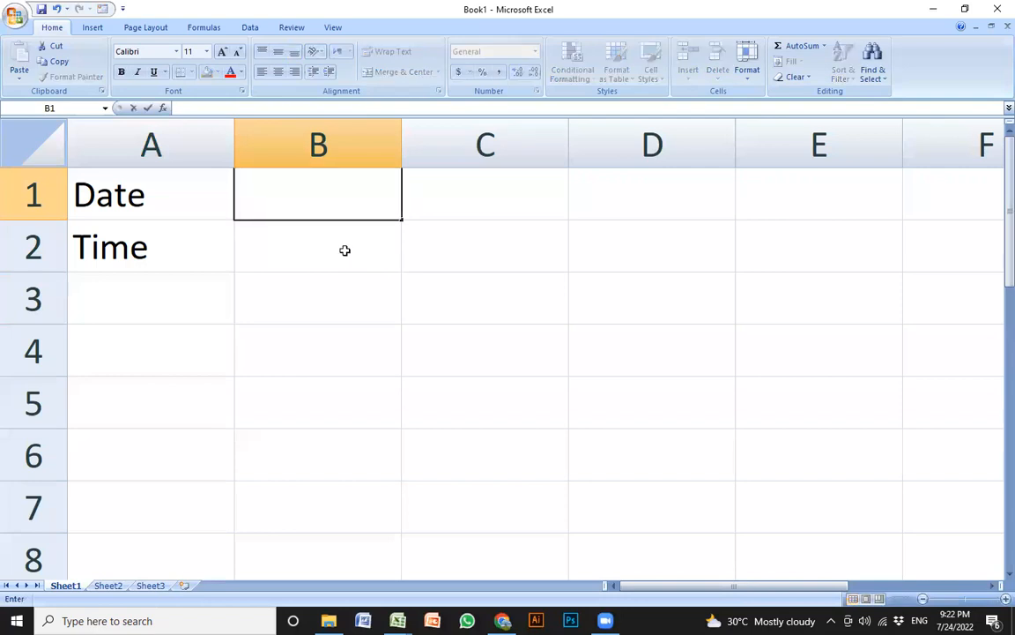
click(326, 344)
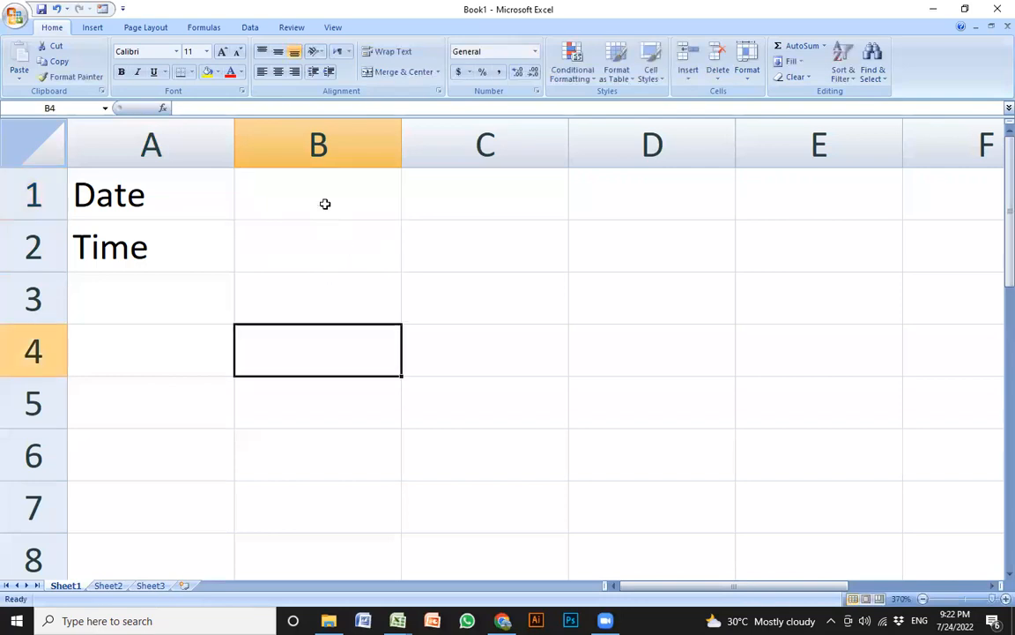
key(Right)
key(Up)
key(Left)
key(Up)
key(Left)
key(Up)
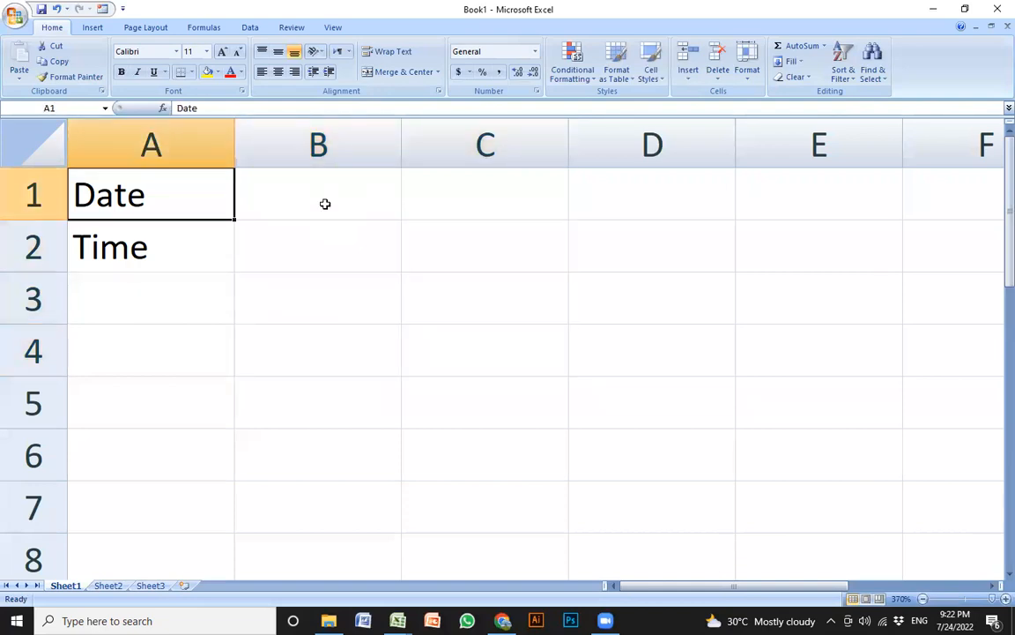
key(Right)
Insert today's date 7/24/2022 in B1 and the current time 9:22 PM in B2 using shortcuts
key(ctrl+semicolon)
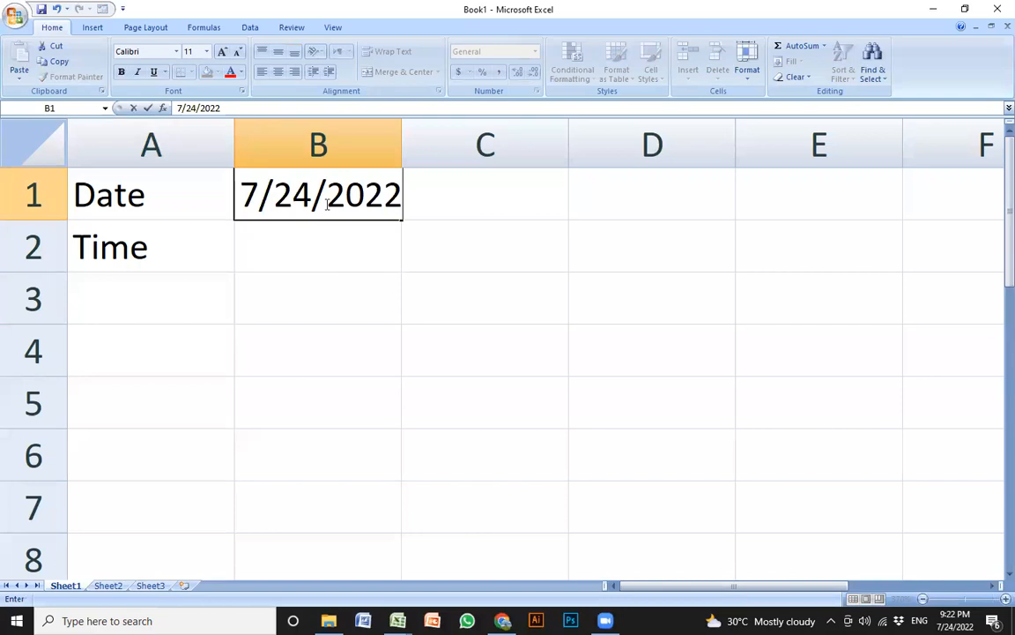
key(Return)
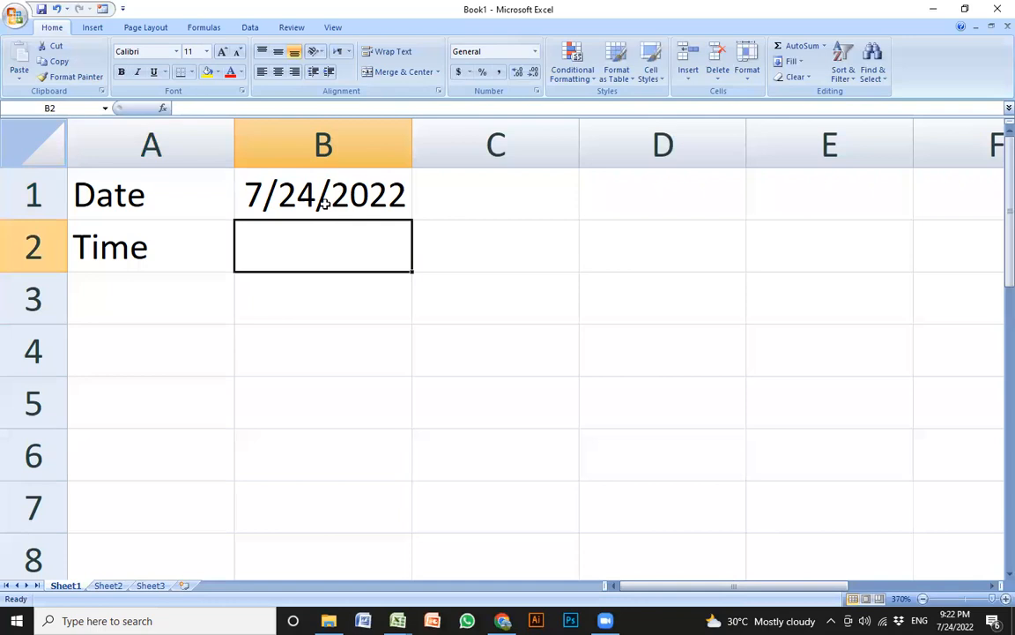
key(ctrl+shift+semicolon)
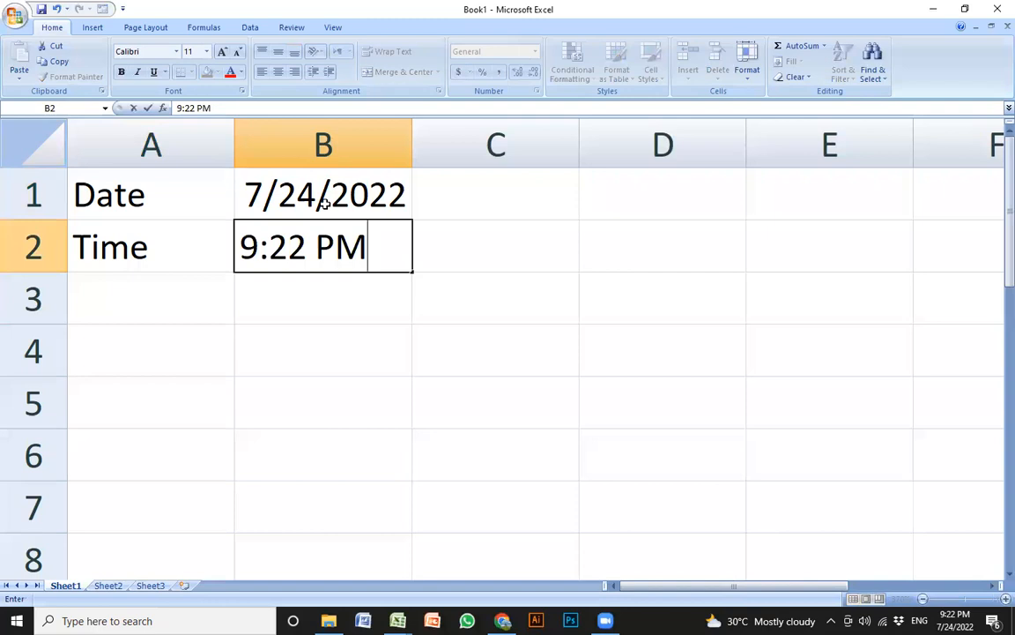
key(Return)
Select A1:B2 and delete its contents
key(Up)
key(Up)
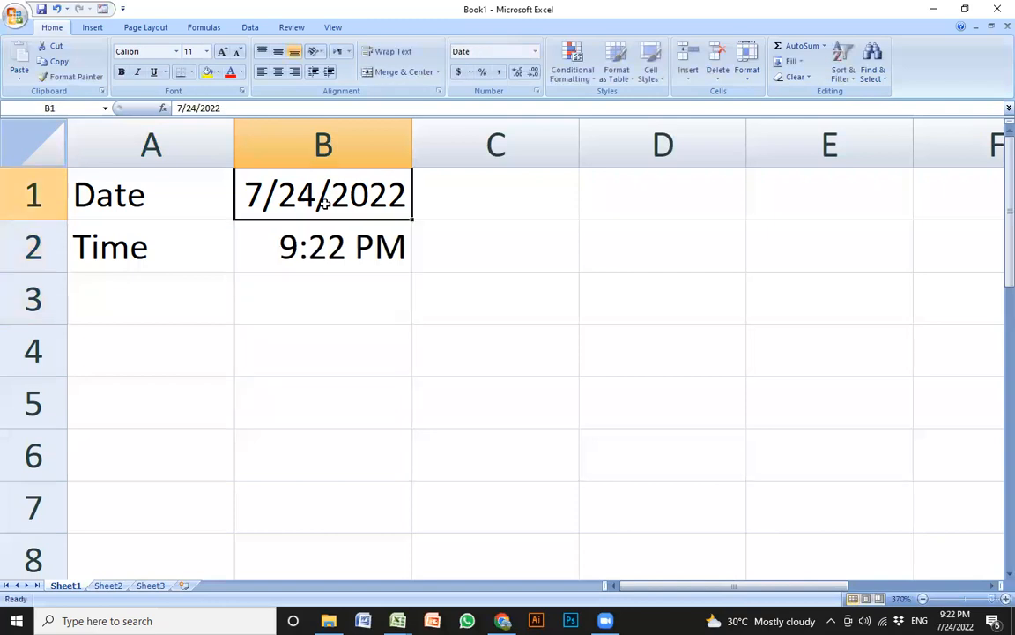
key(Down)
key(Up)
key(Left)
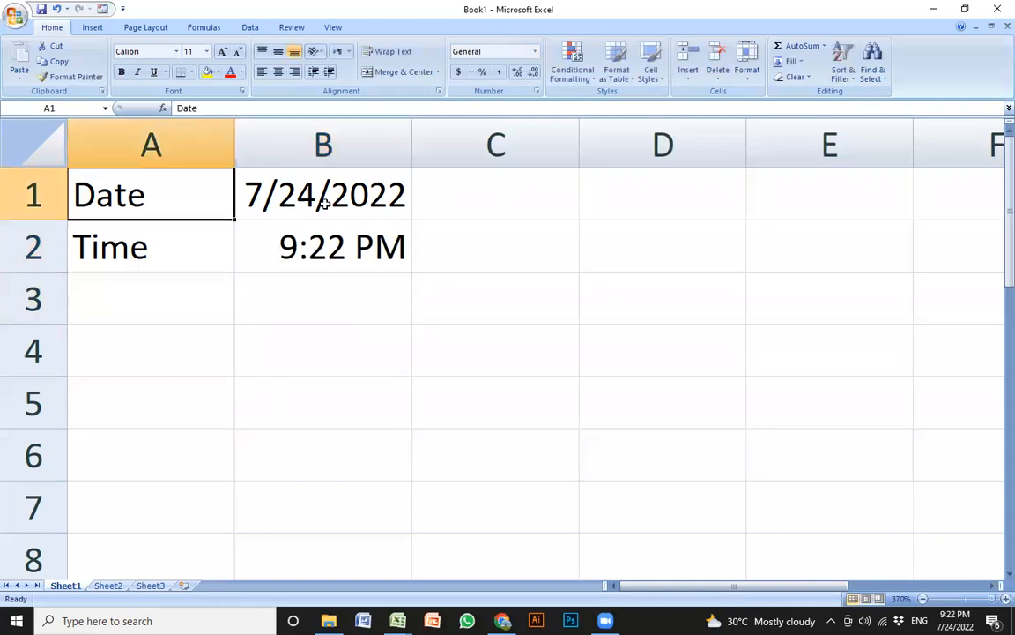
key(shift+Right)
key(shift+Down)
key(Delete)
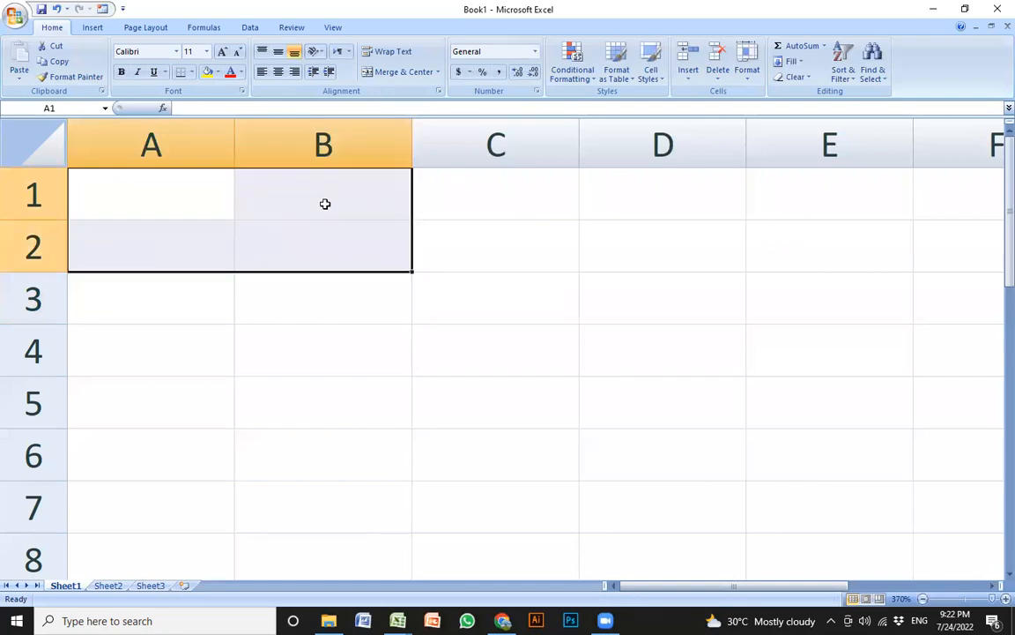
key(Down)
key(Up)
key(Down)
key(Up)
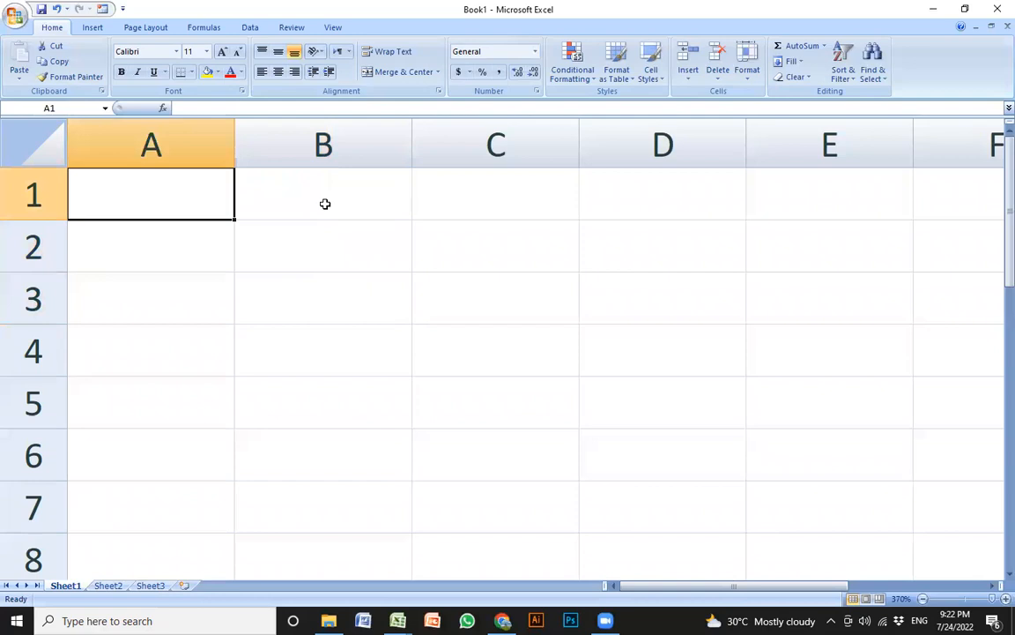
Type the title Trim Function in A1
text(Trim DFu)
key(BackSpace)
key(BackSpace)
key(BackSpace)
text(Functionb)
key(BackSpace)
key(Return)
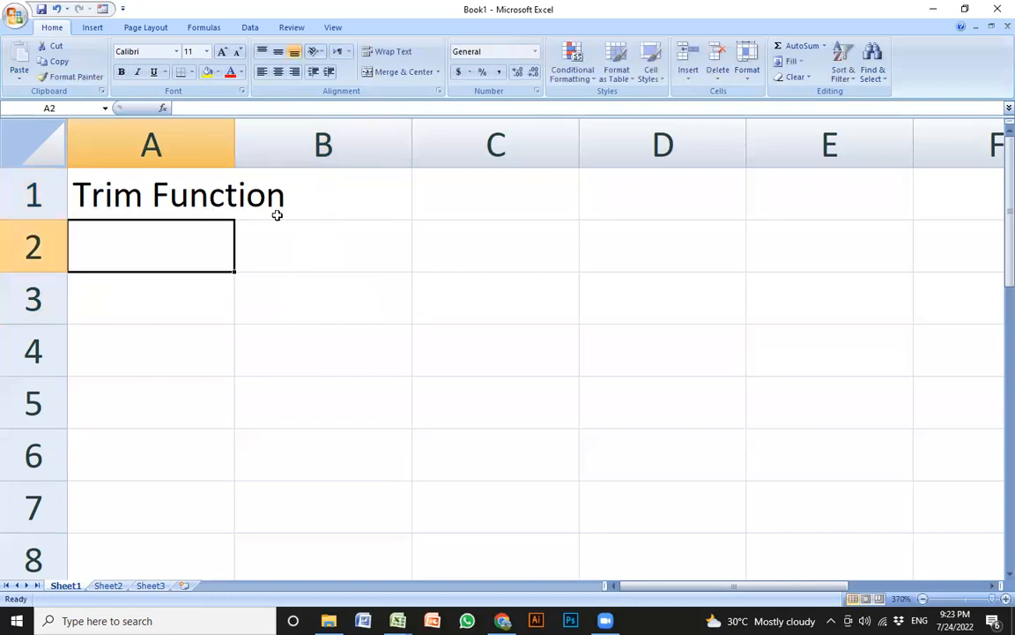
Merge and center the Trim Function title across A1:B1
click(277, 215)
drag(175, 190, 304, 190)
click(93, 27)
click(409, 64)
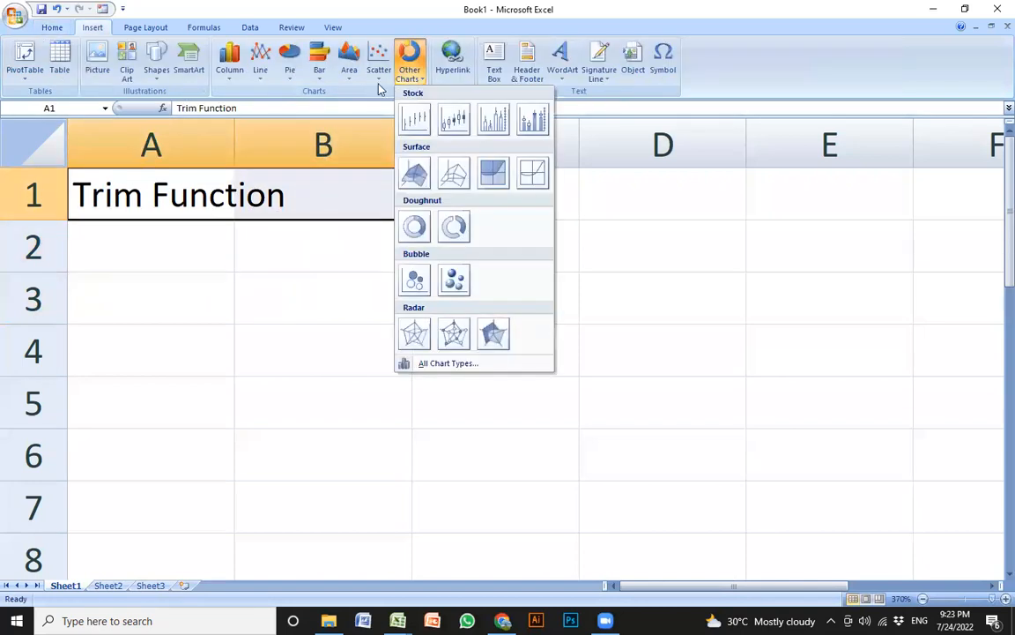
click(50, 28)
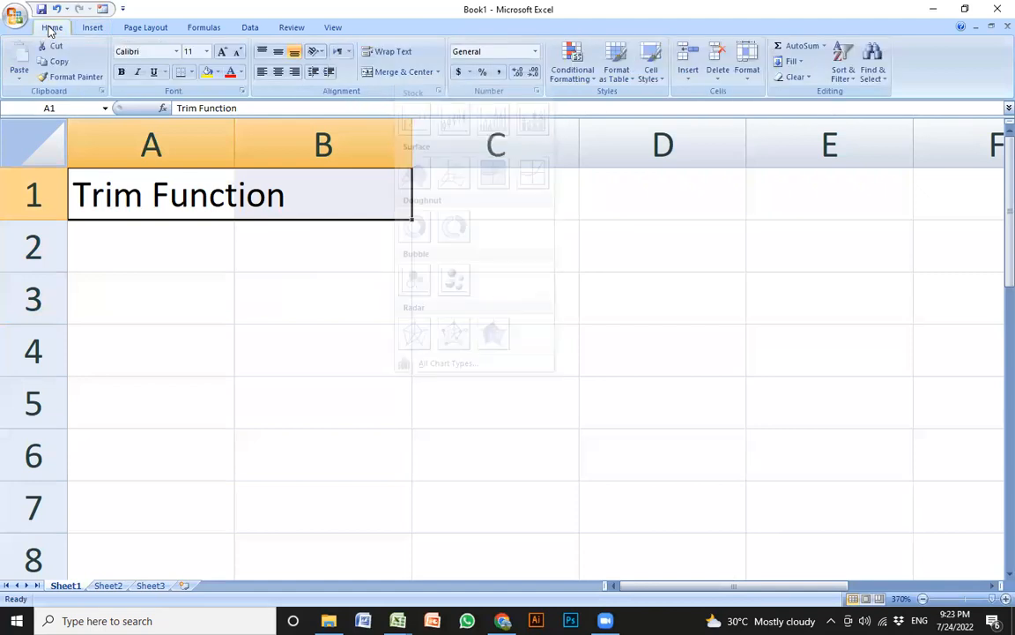
click(409, 74)
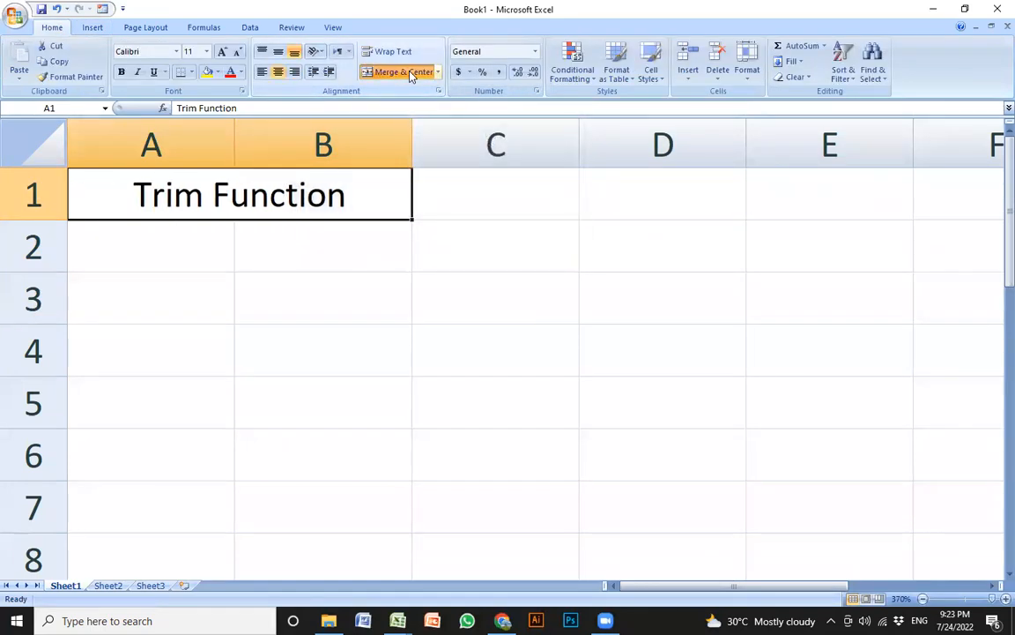
Enter a sample full name padded with extra spaces in A2 and the same name in A3
click(208, 238)
key(Return)
click(208, 238)
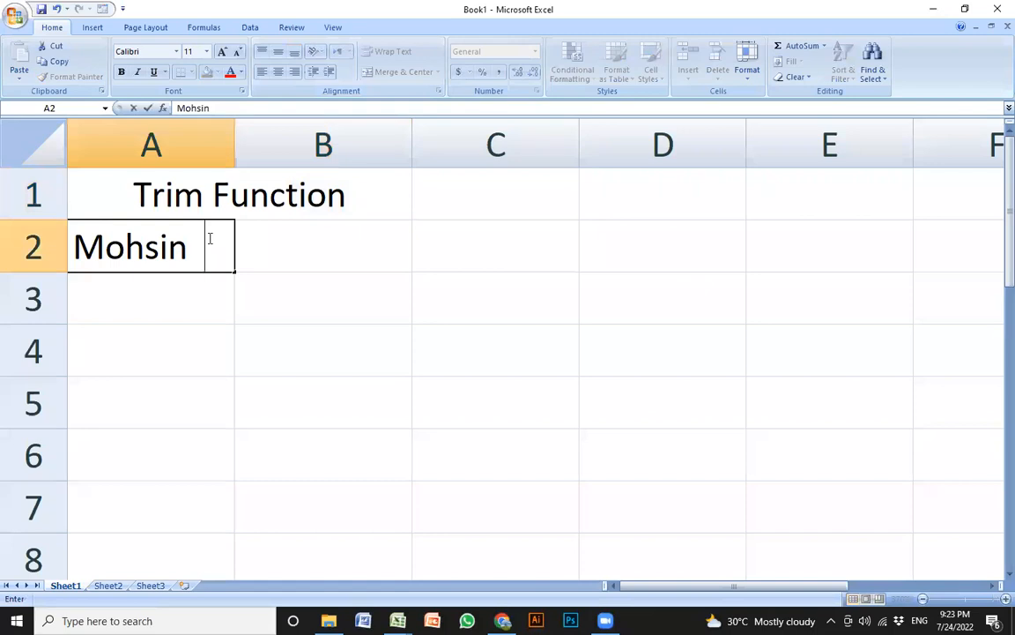
key(Return)
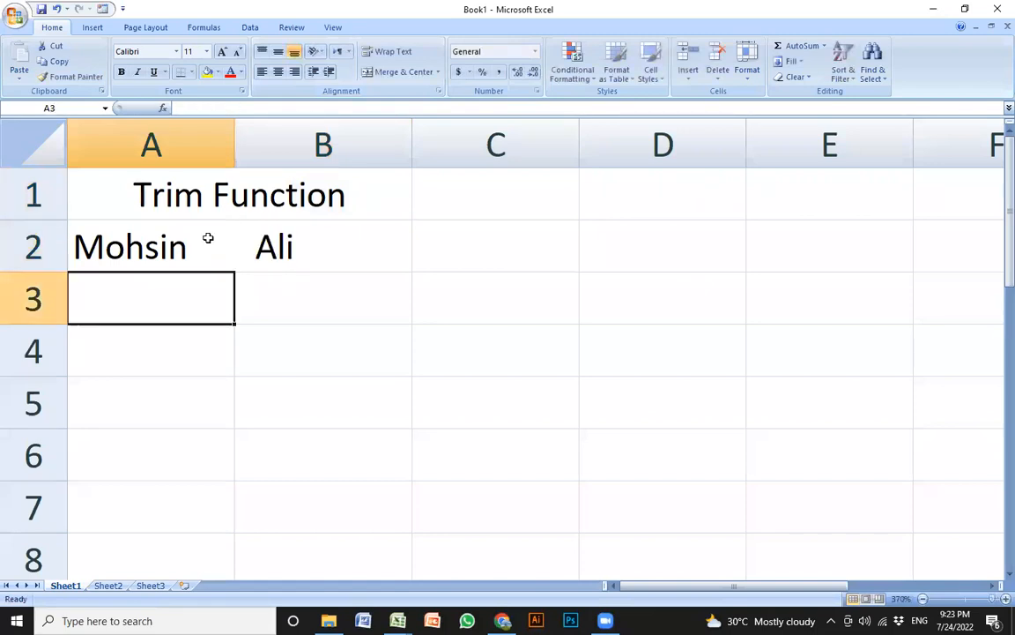
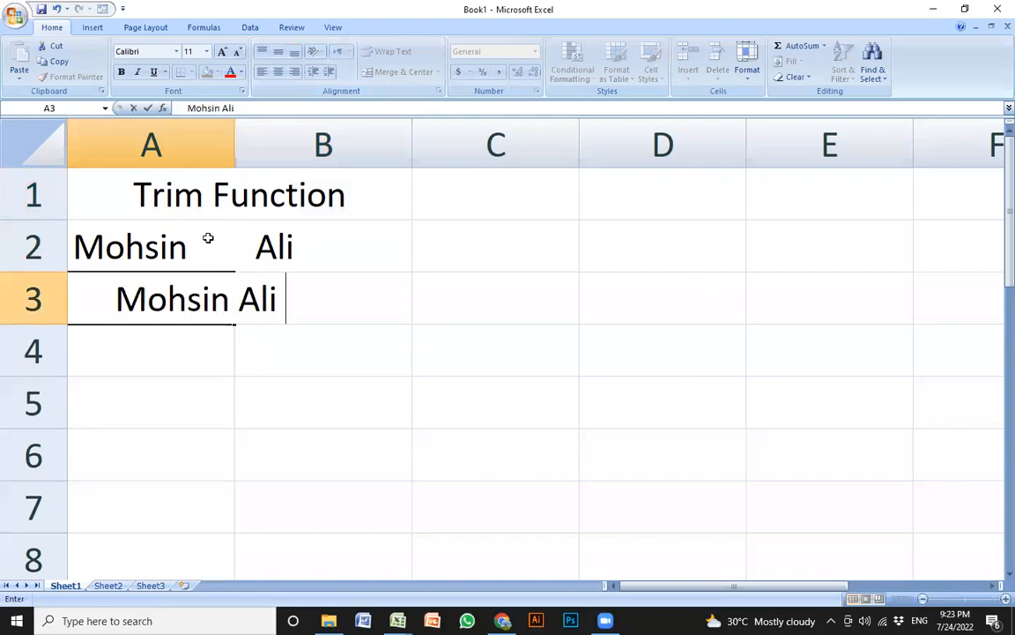
key(Return)
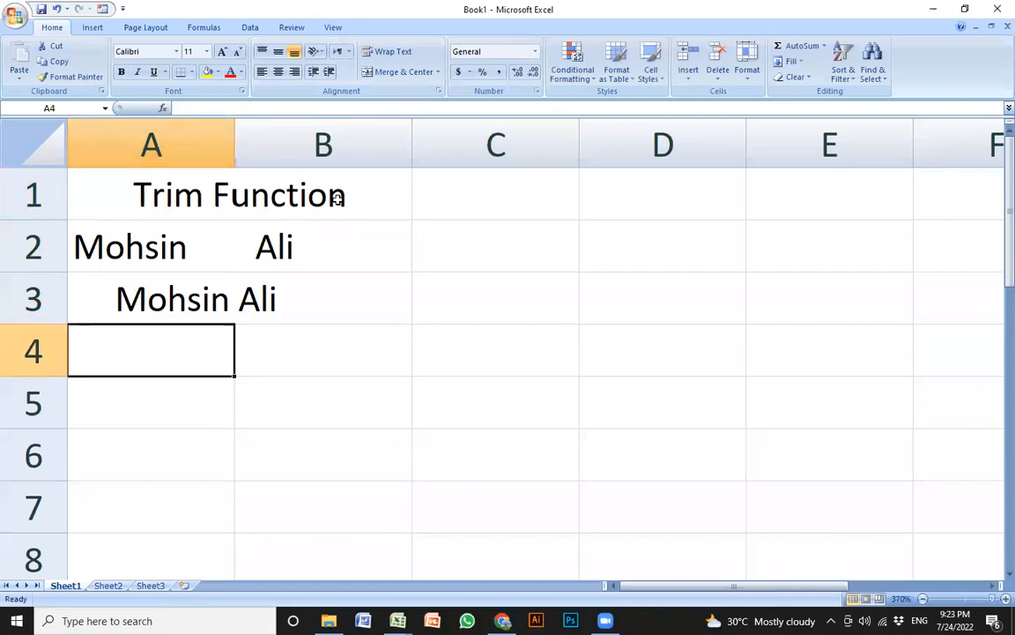
Widen column A, enter =TRIM(A2) in B2 and fill it down to B3
drag(230, 143, 323, 144)
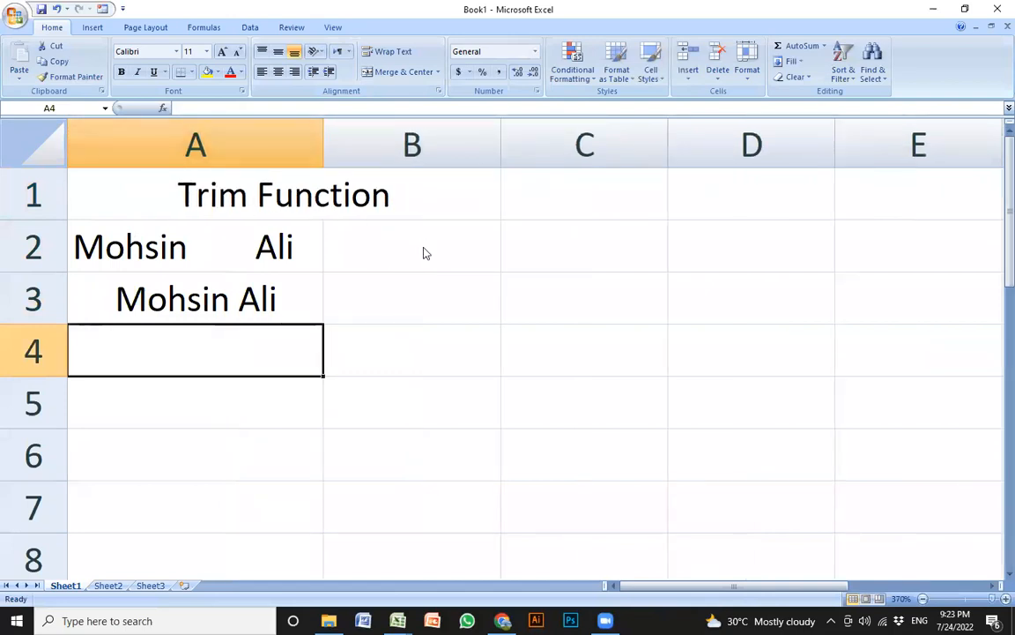
click(424, 246)
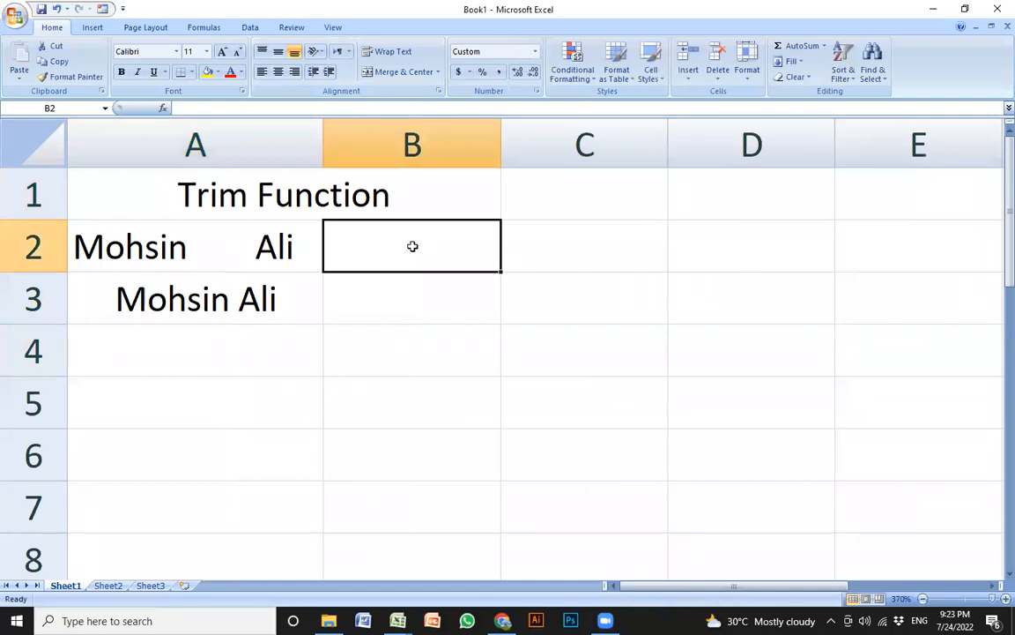
text(=trim)
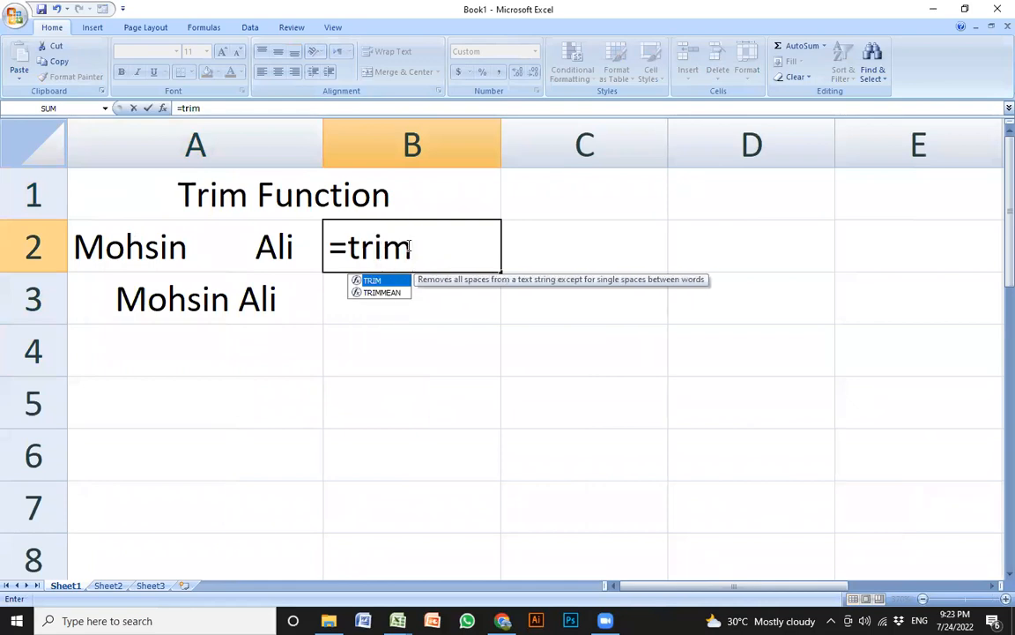
text(()
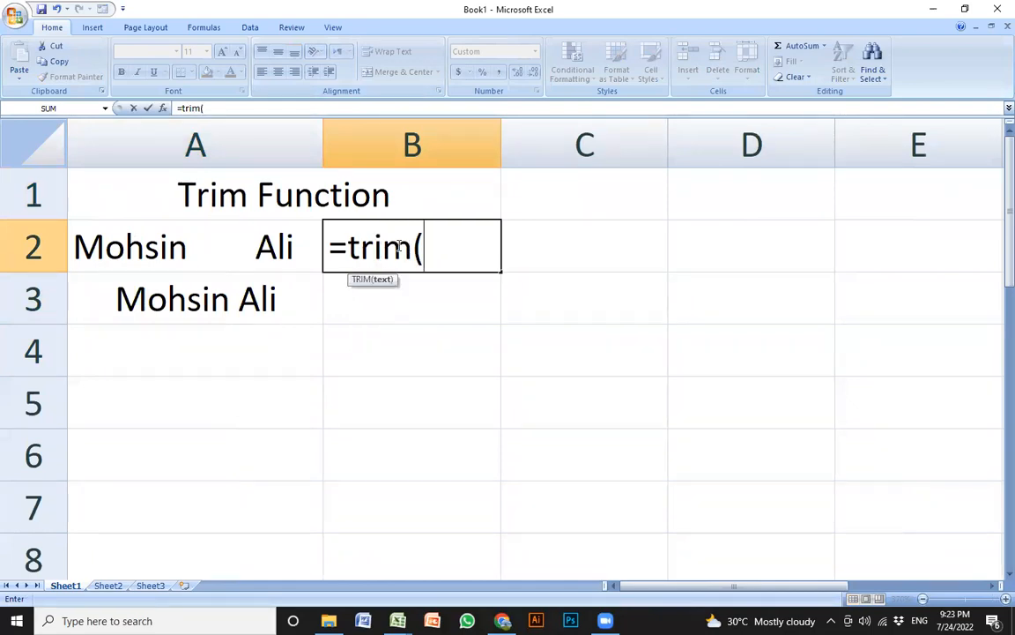
click(189, 252)
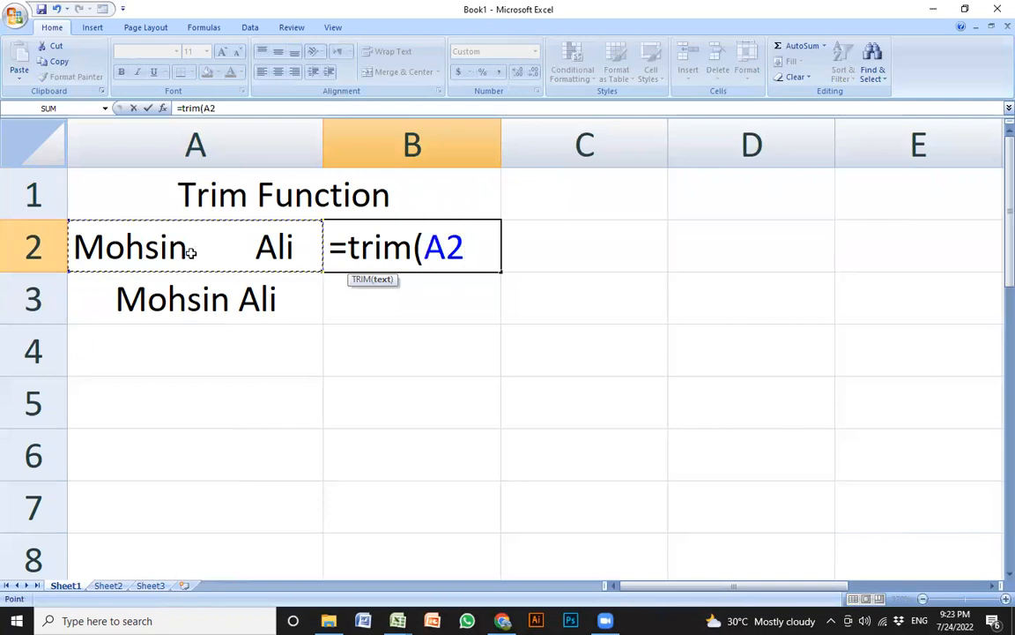
key(Return)
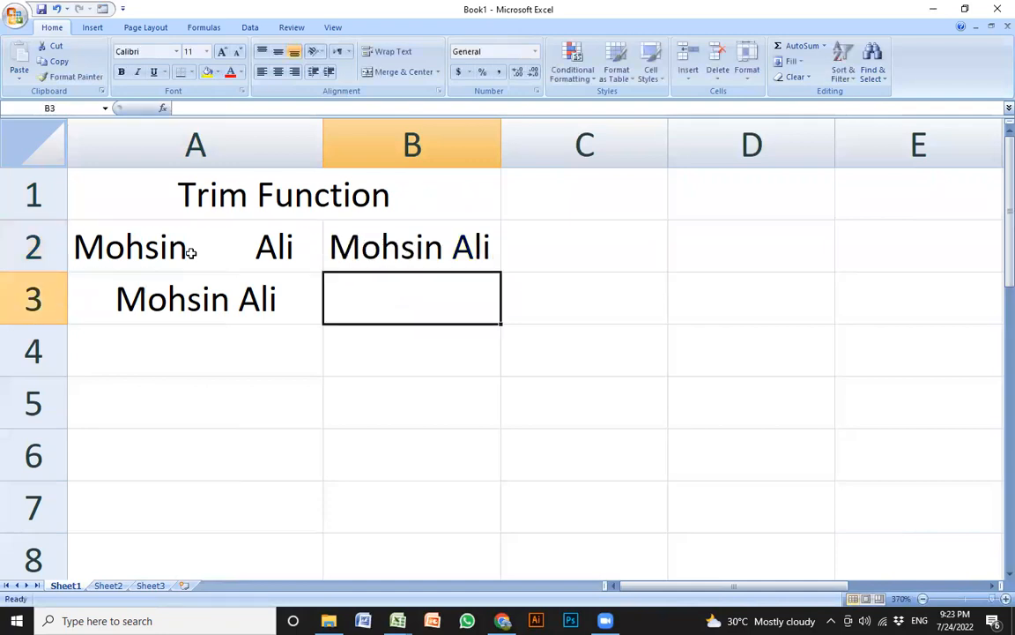
click(440, 237)
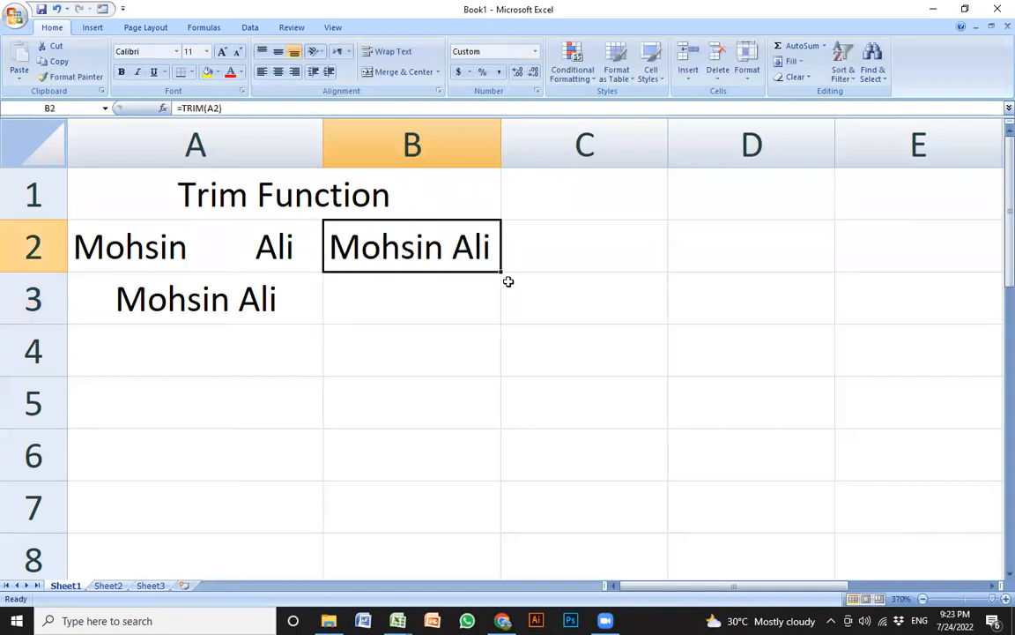
drag(501, 271, 494, 318)
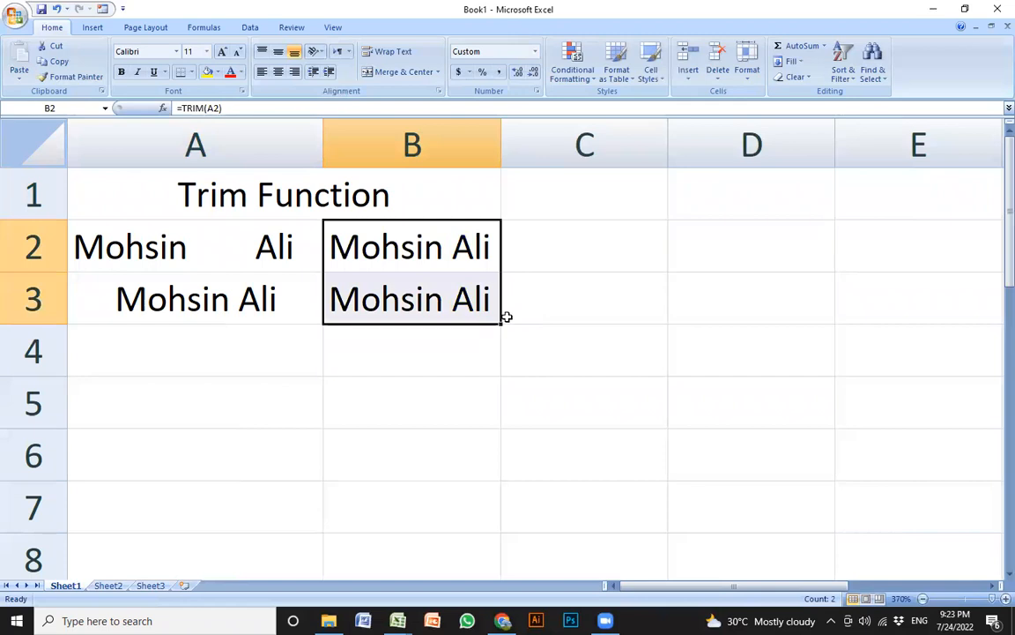
Select A2:B3 and delete its contents
key(Left)
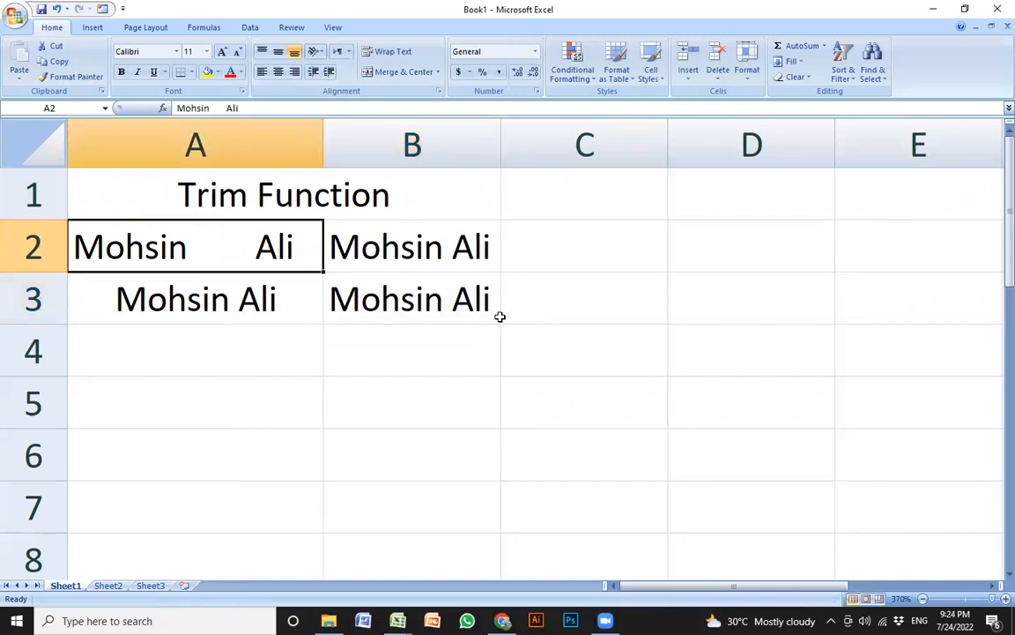
key(shift+Right)
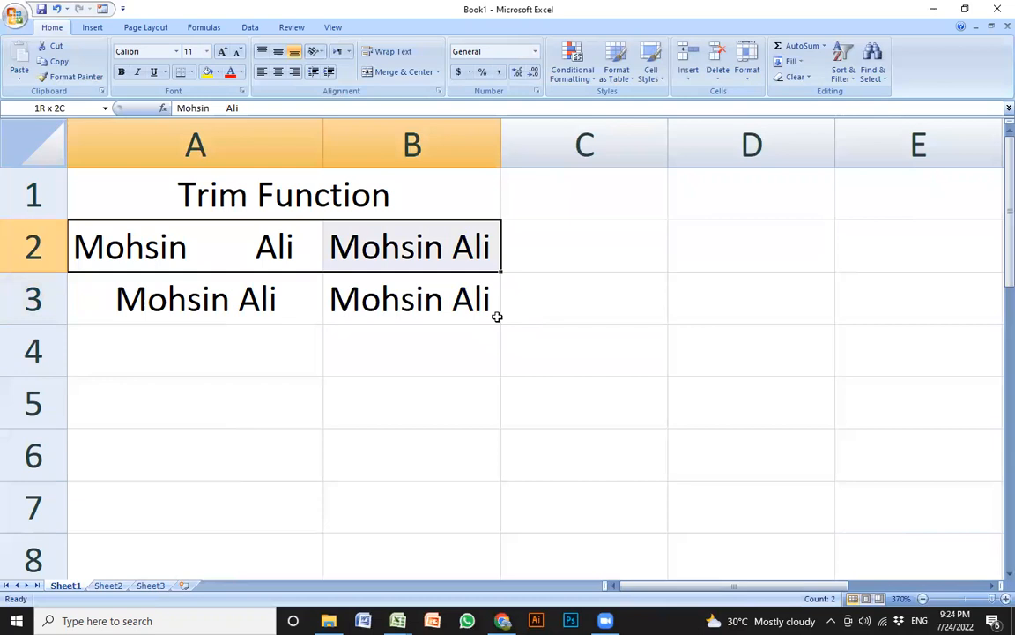
key(shift+Down)
key(Delete)
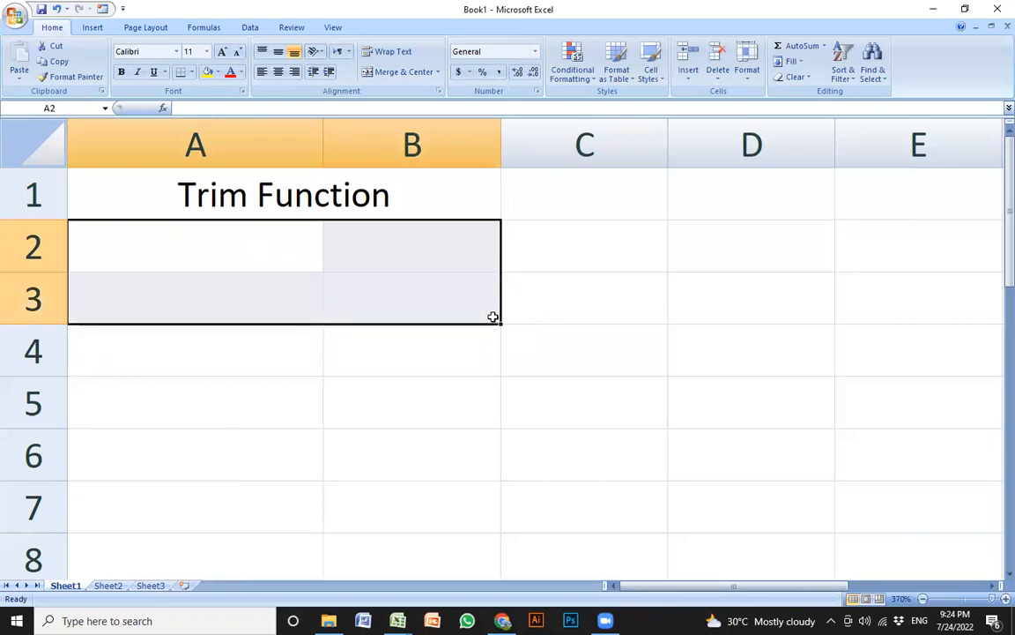
Clear the merged Trim Function title in A1, then select cell B3
key(Up)
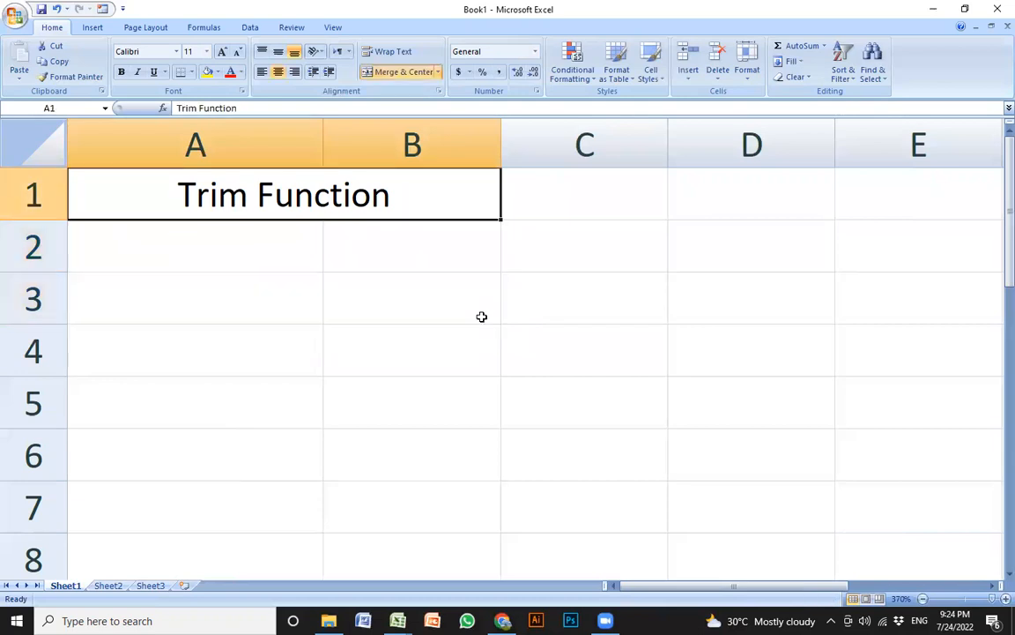
key(Delete)
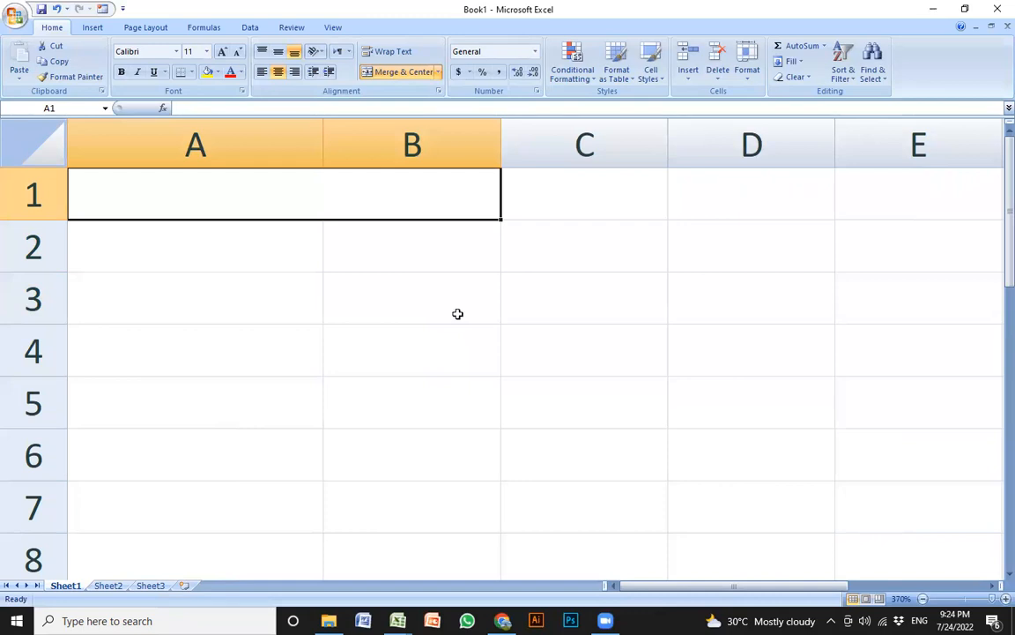
click(446, 312)
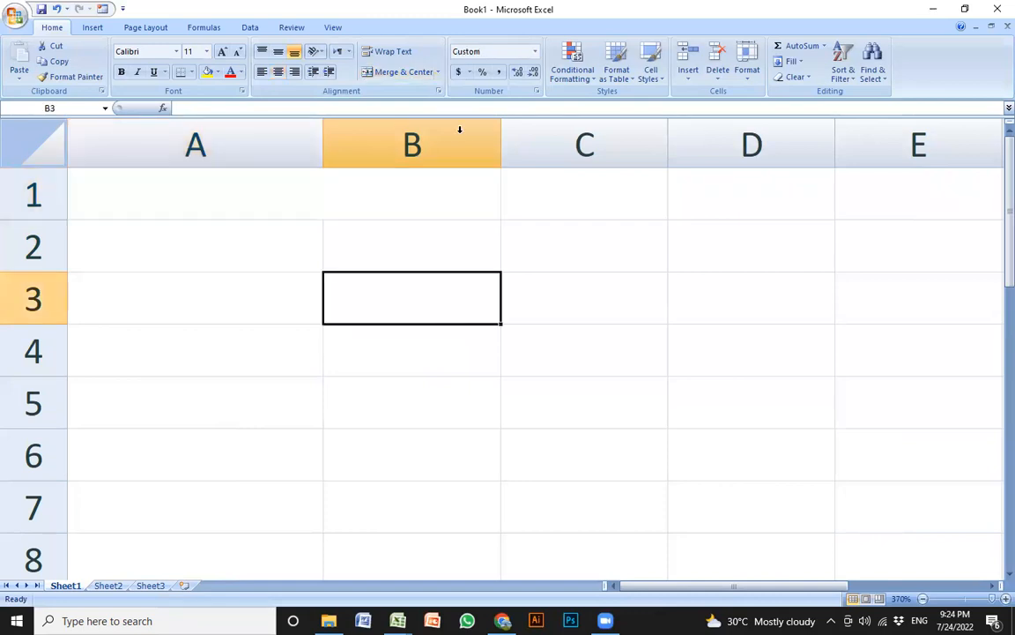